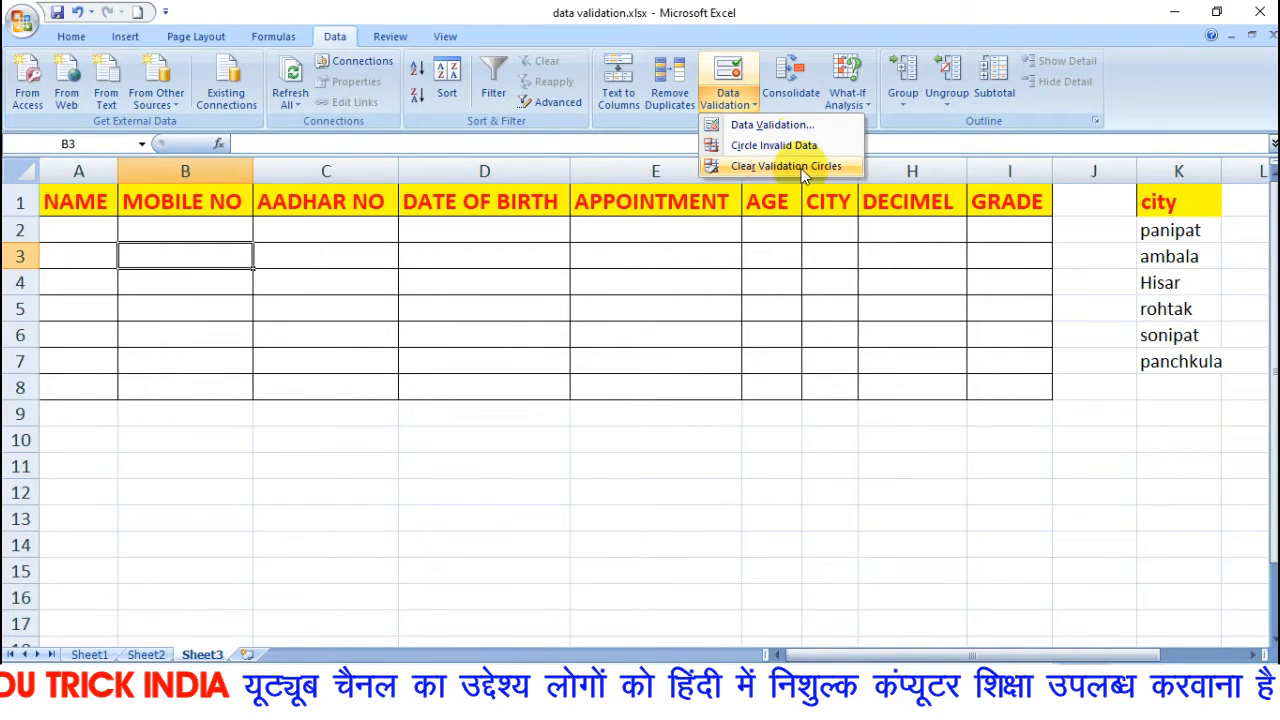
Open the data validation settings for cell A2 under NAME and set the allowed values to Any value.
click(364, 312)
click(288, 257)
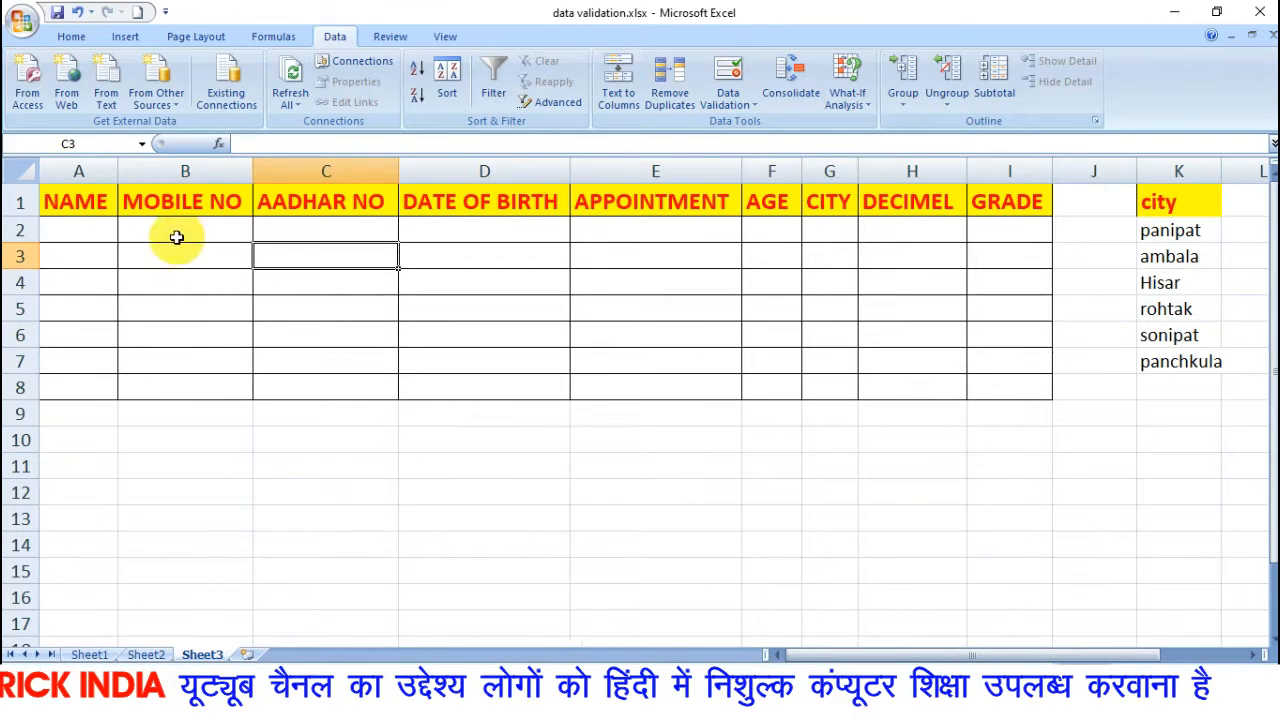
click(94, 238)
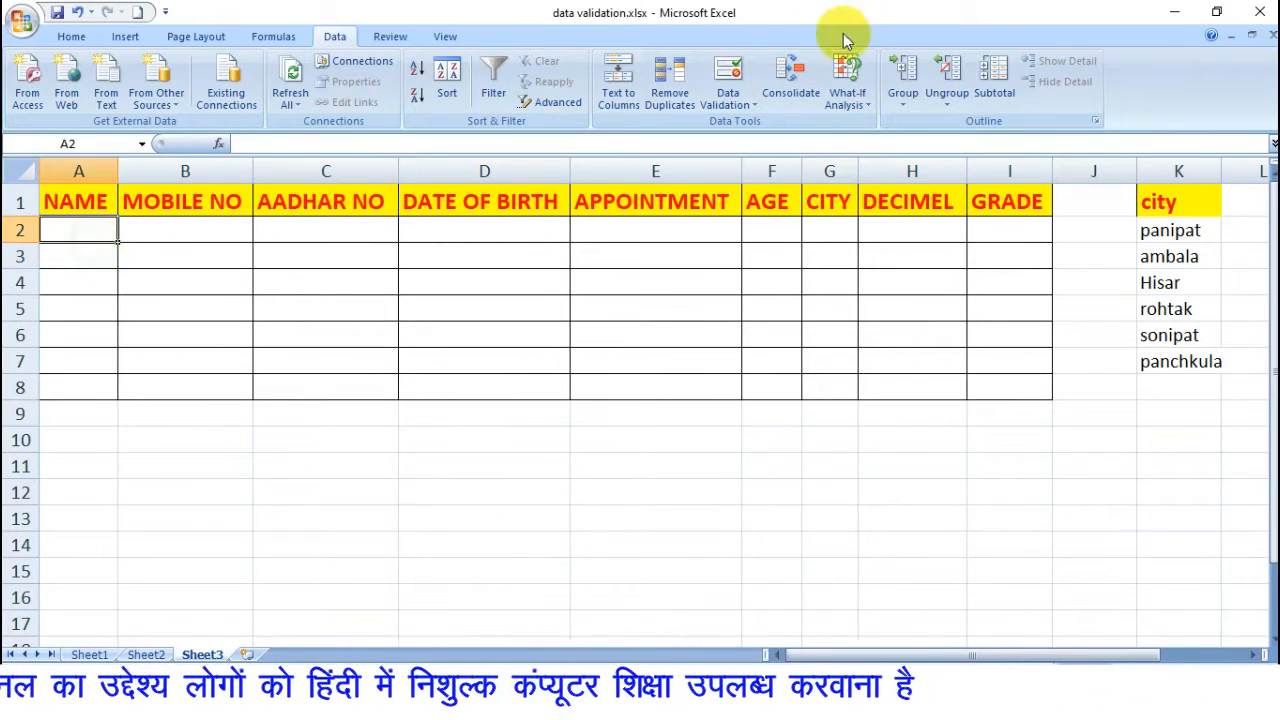
click(728, 98)
click(760, 124)
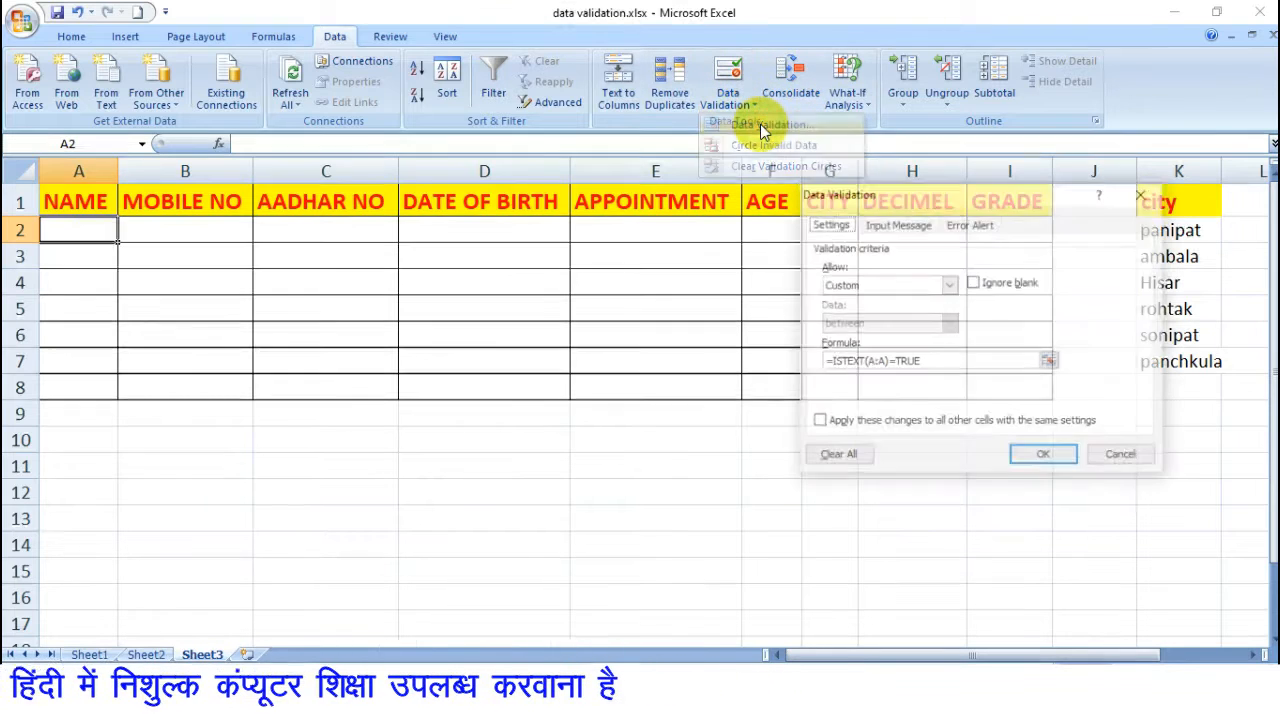
drag(925, 193, 630, 208)
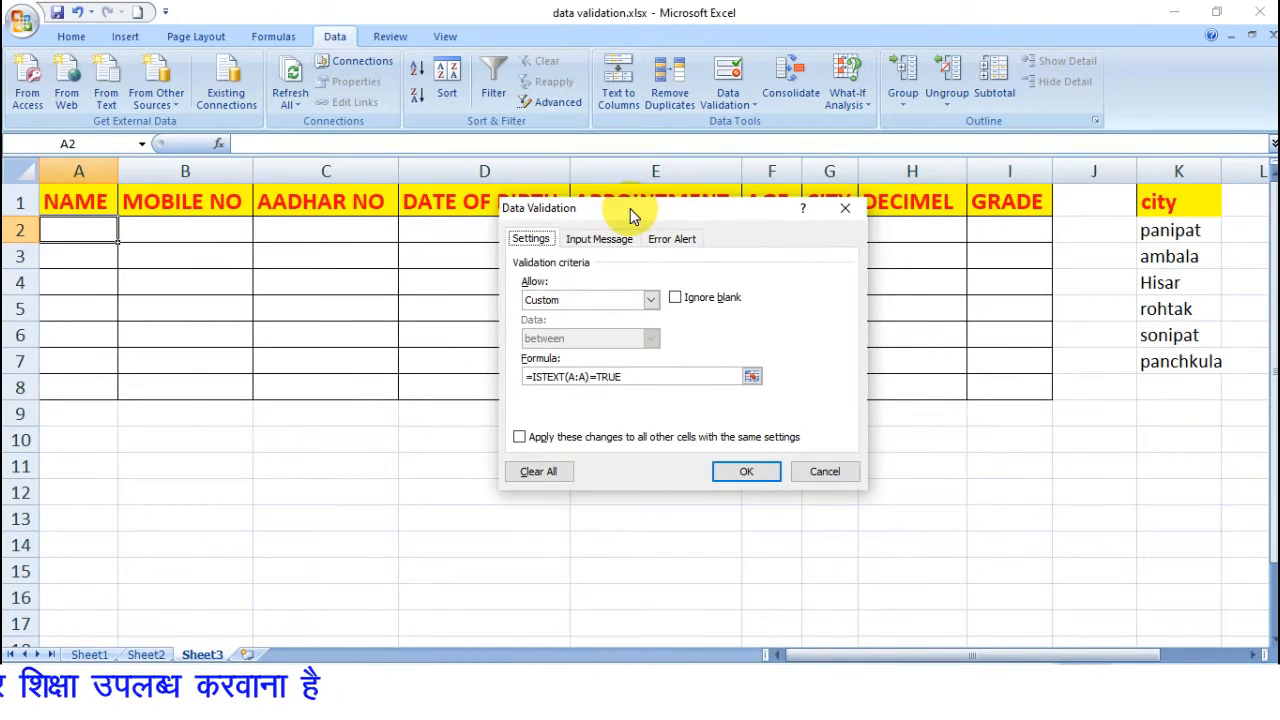
click(651, 299)
click(560, 318)
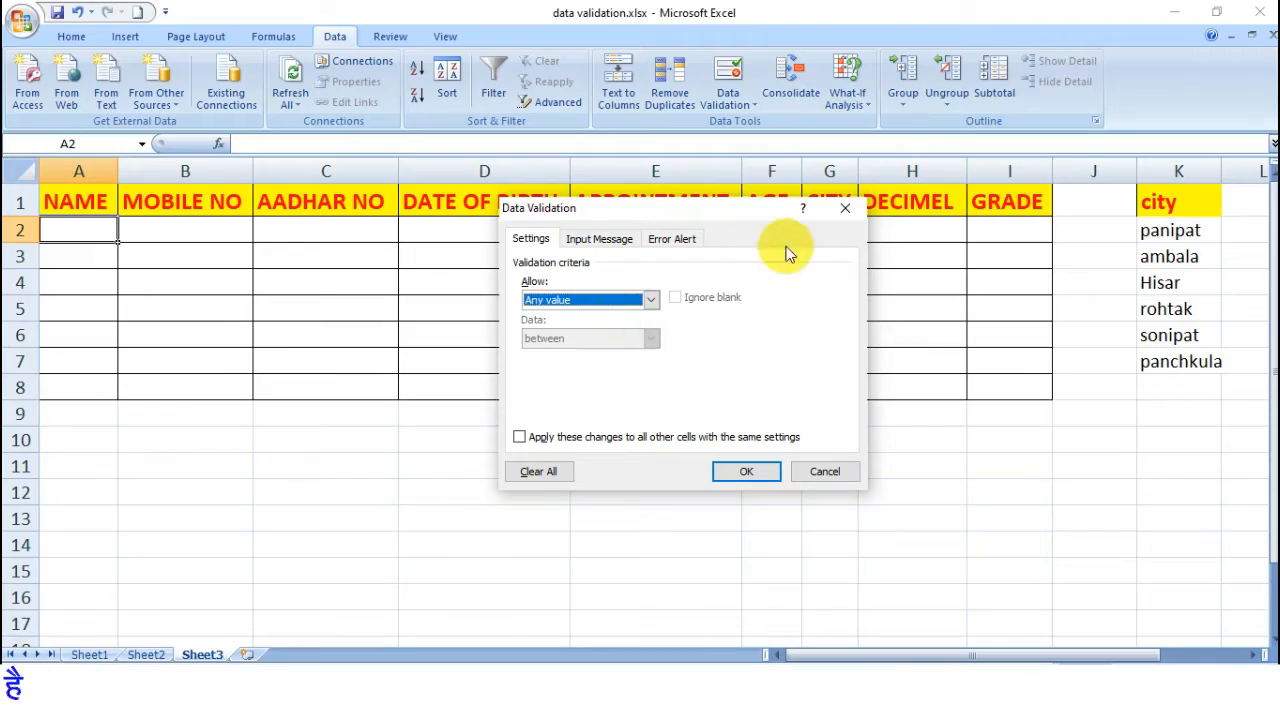
drag(743, 214, 662, 258)
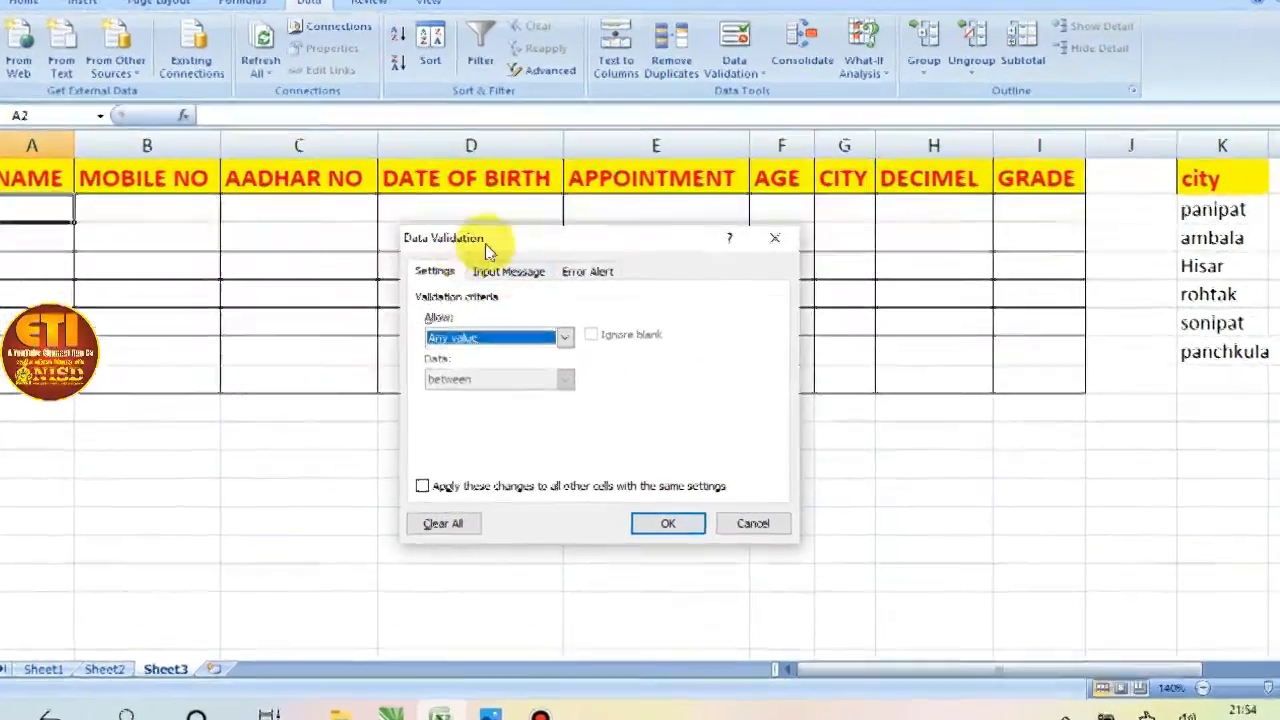
drag(542, 233, 603, 209)
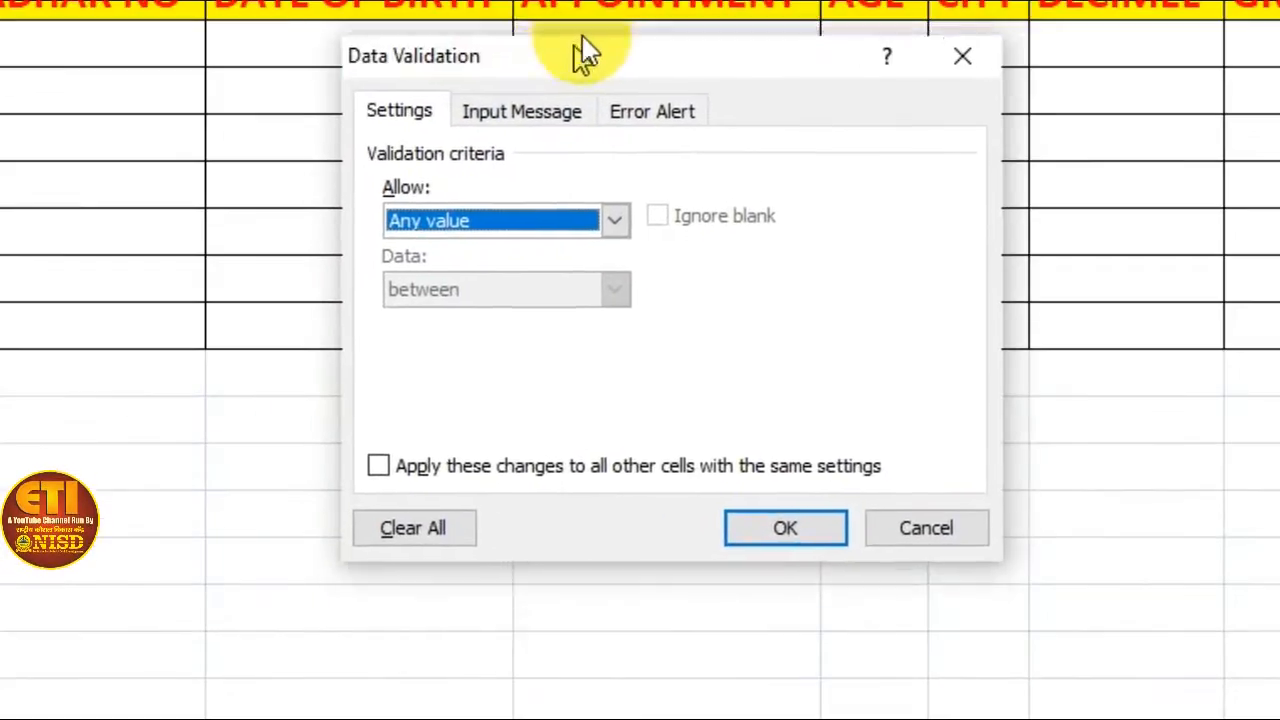
drag(585, 55, 595, 38)
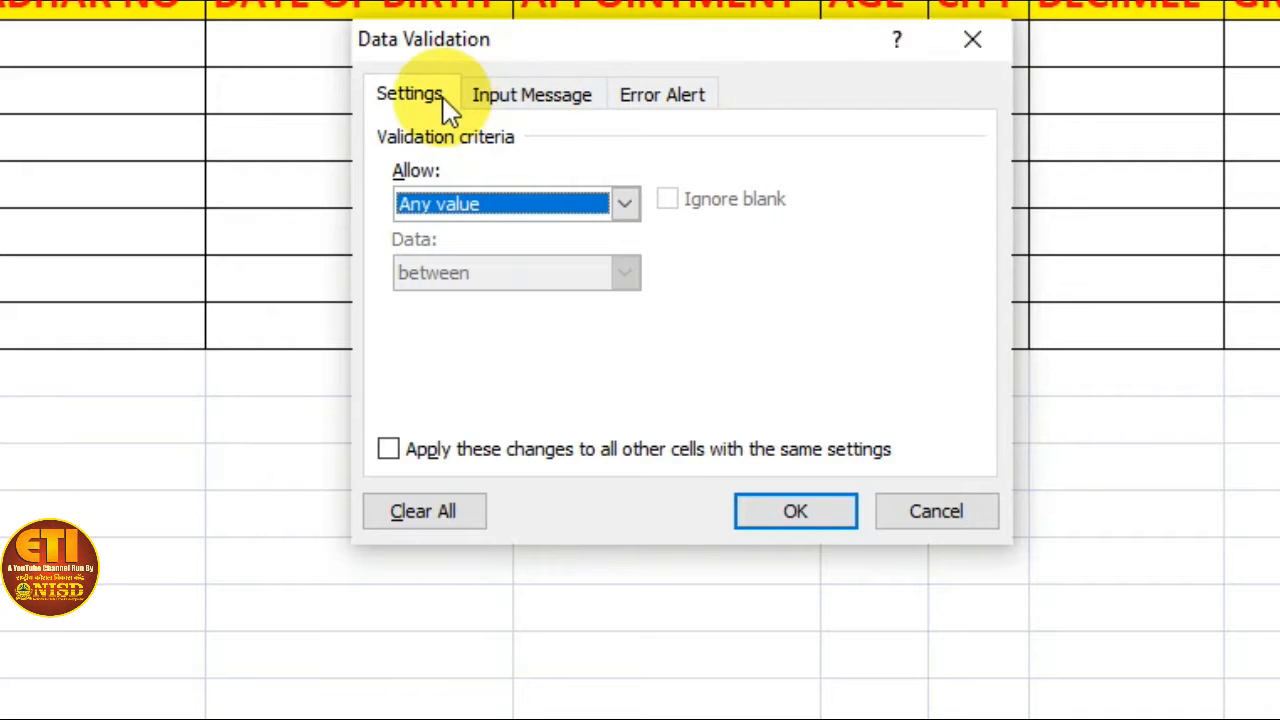
Examine the data validation dialog's input message and error alert options and its list of allowed value types.
click(530, 100)
click(678, 92)
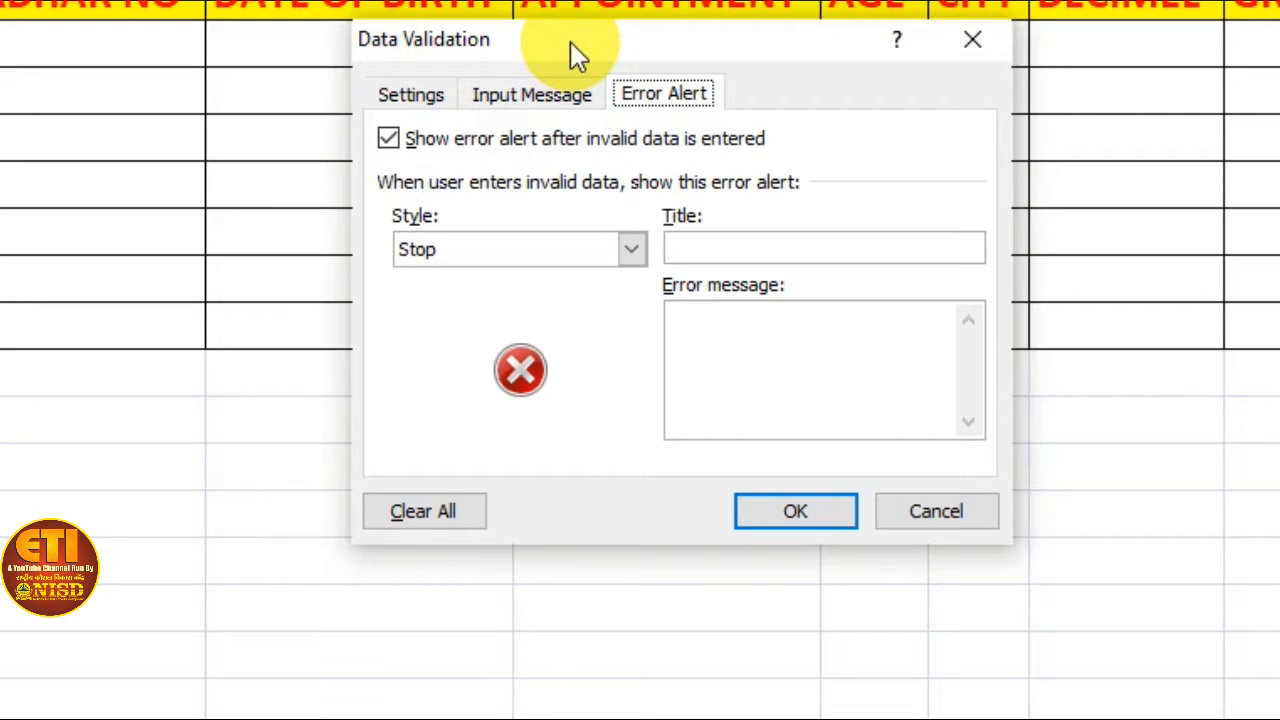
click(412, 100)
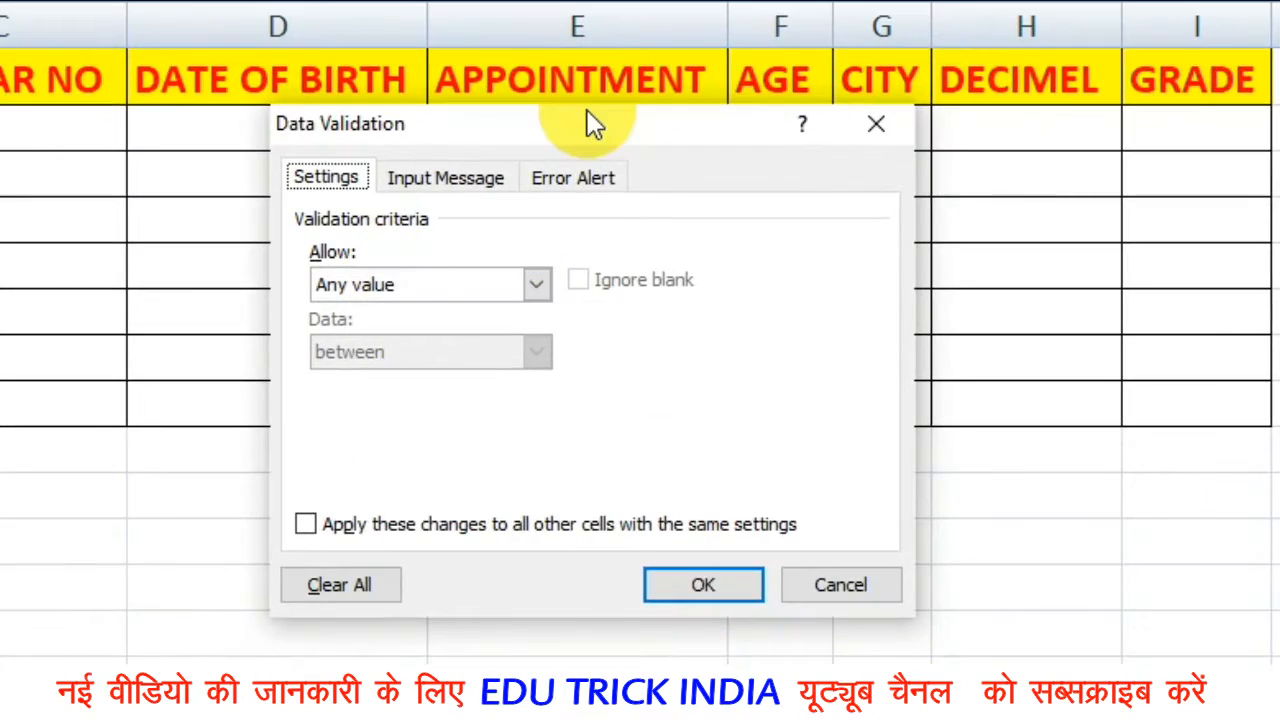
click(395, 284)
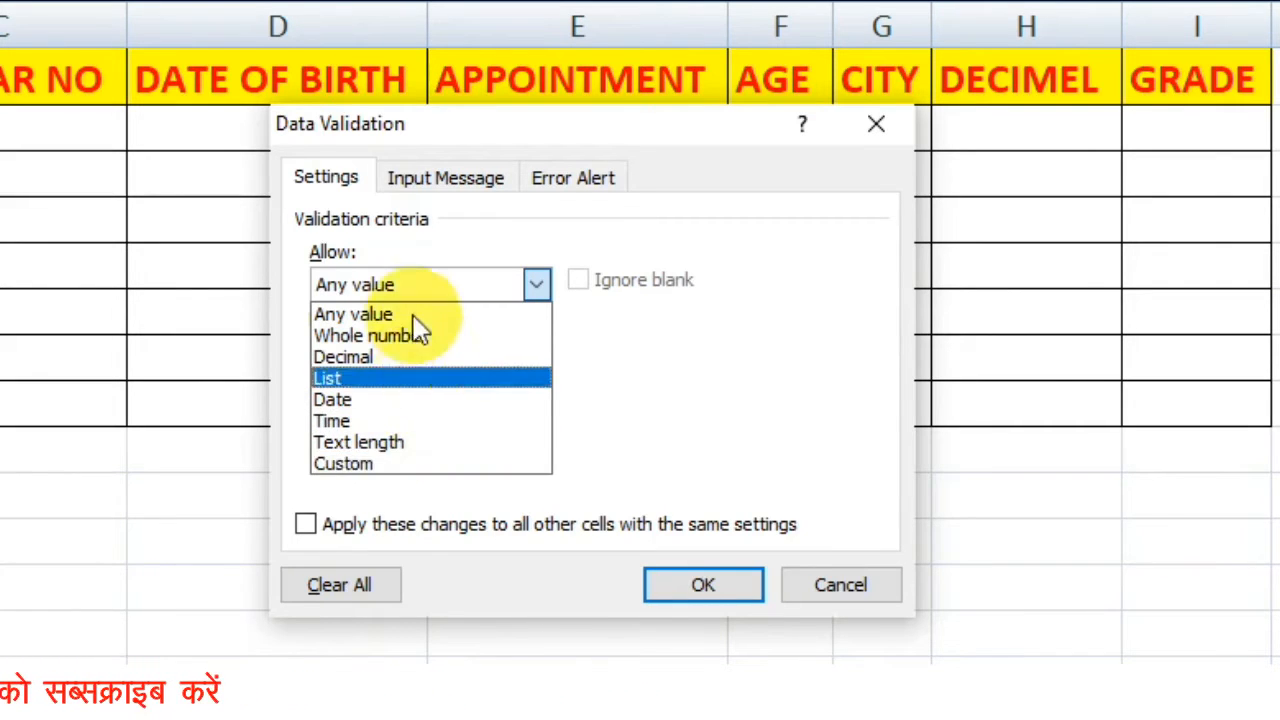
click(585, 350)
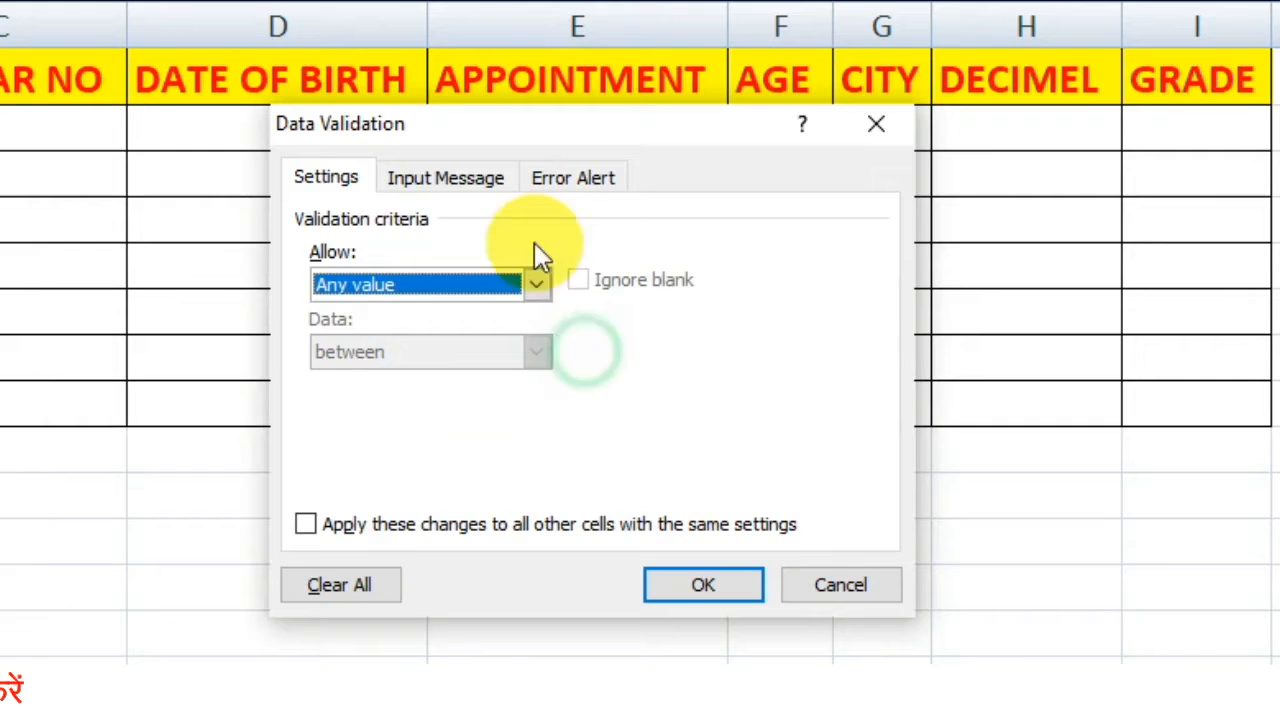
click(447, 180)
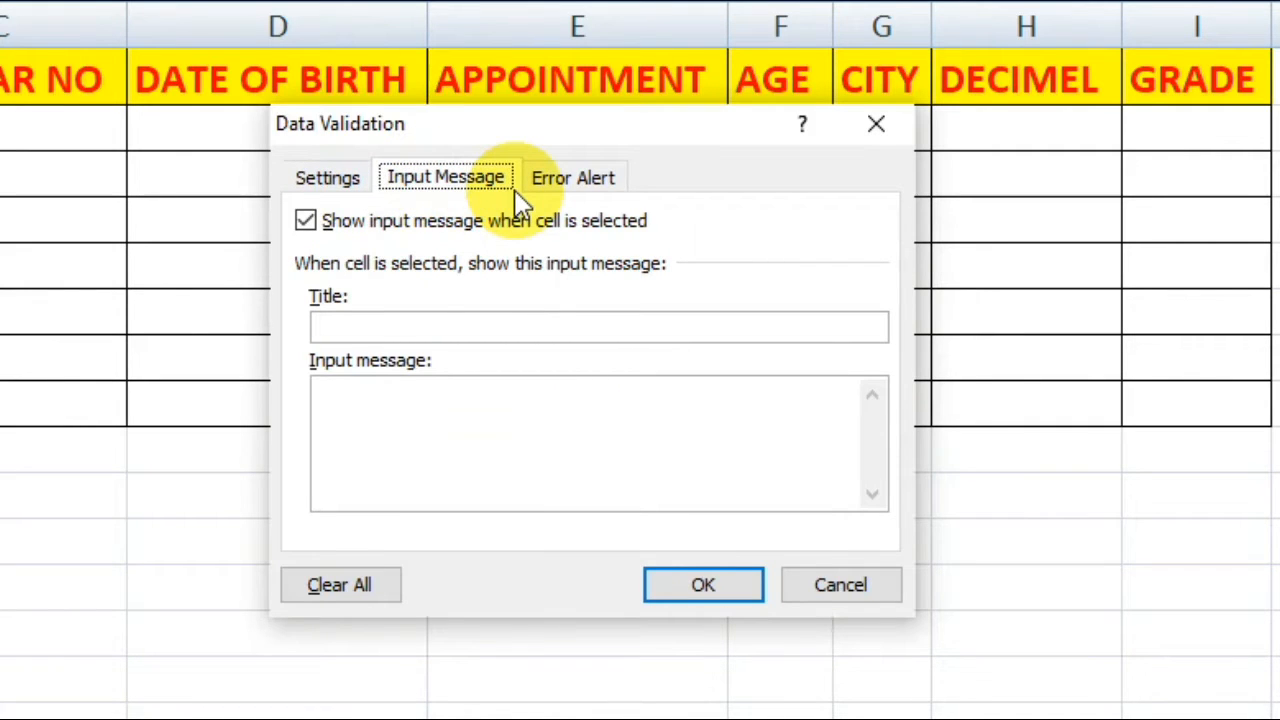
click(414, 324)
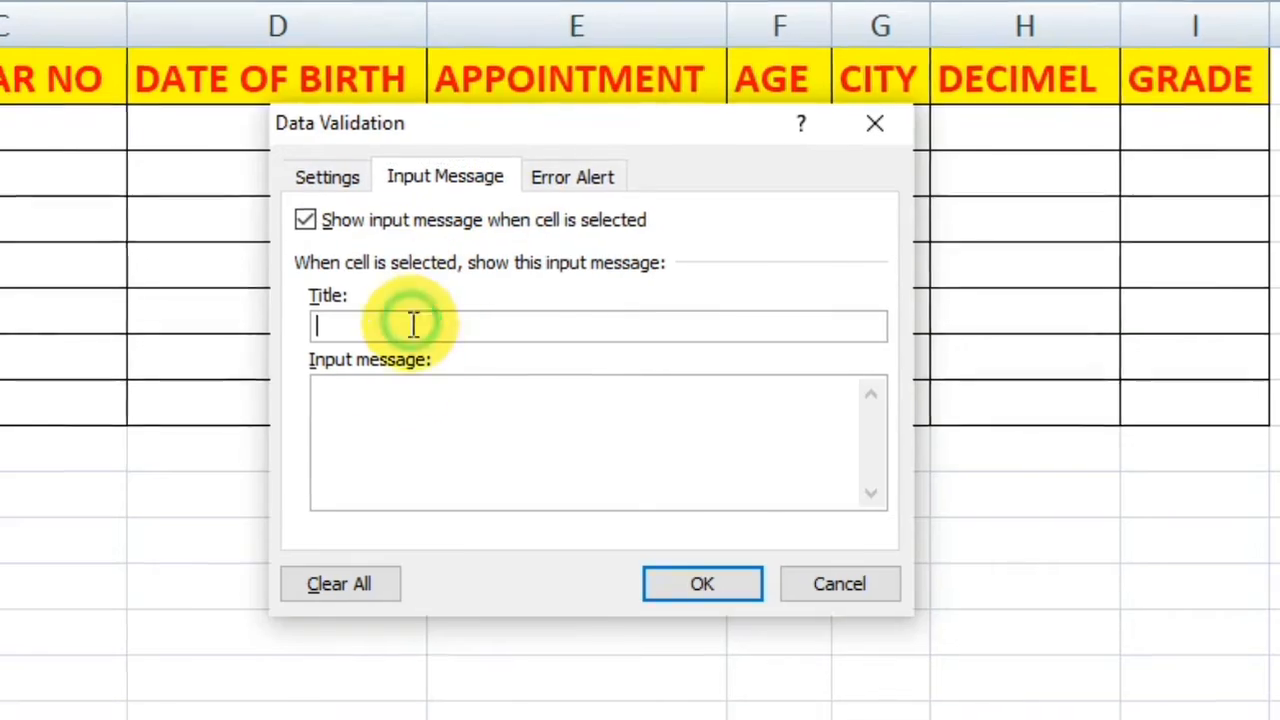
click(403, 400)
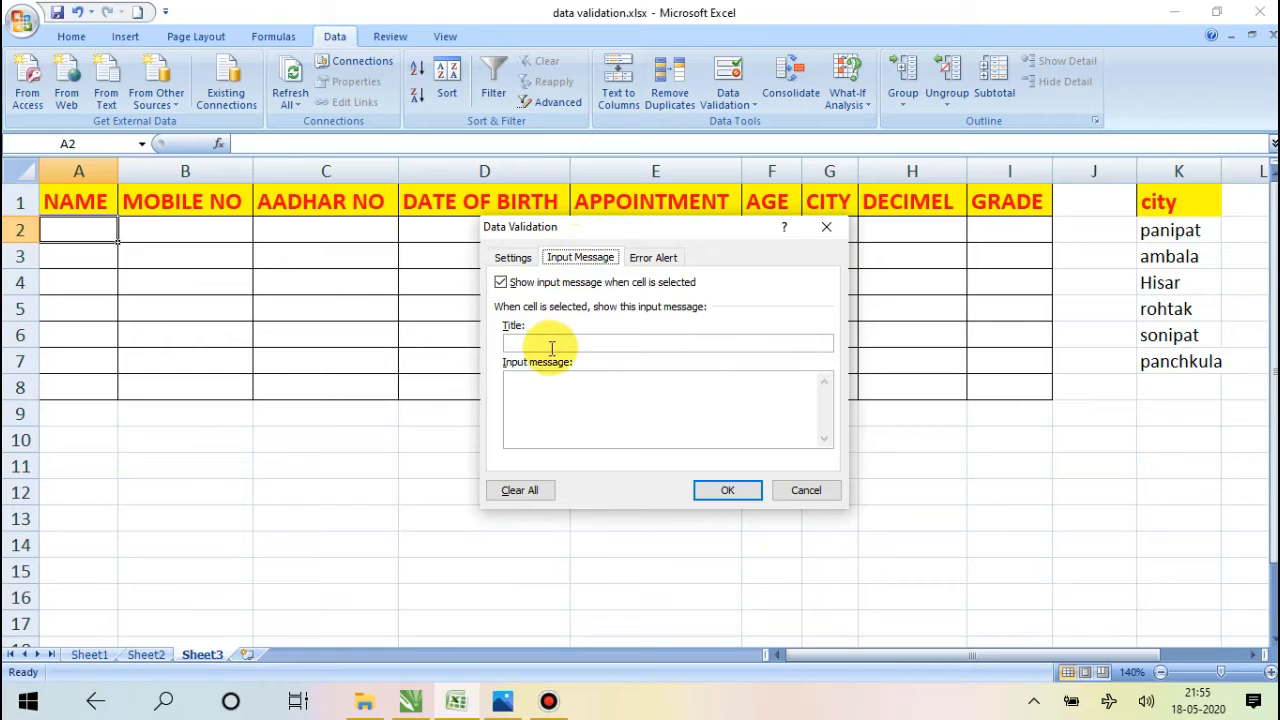
Give cell A2 an input message titled ATTN with the text PLS ENTER ONLY VALID DATA, and reselect the cell to test it.
click(541, 344)
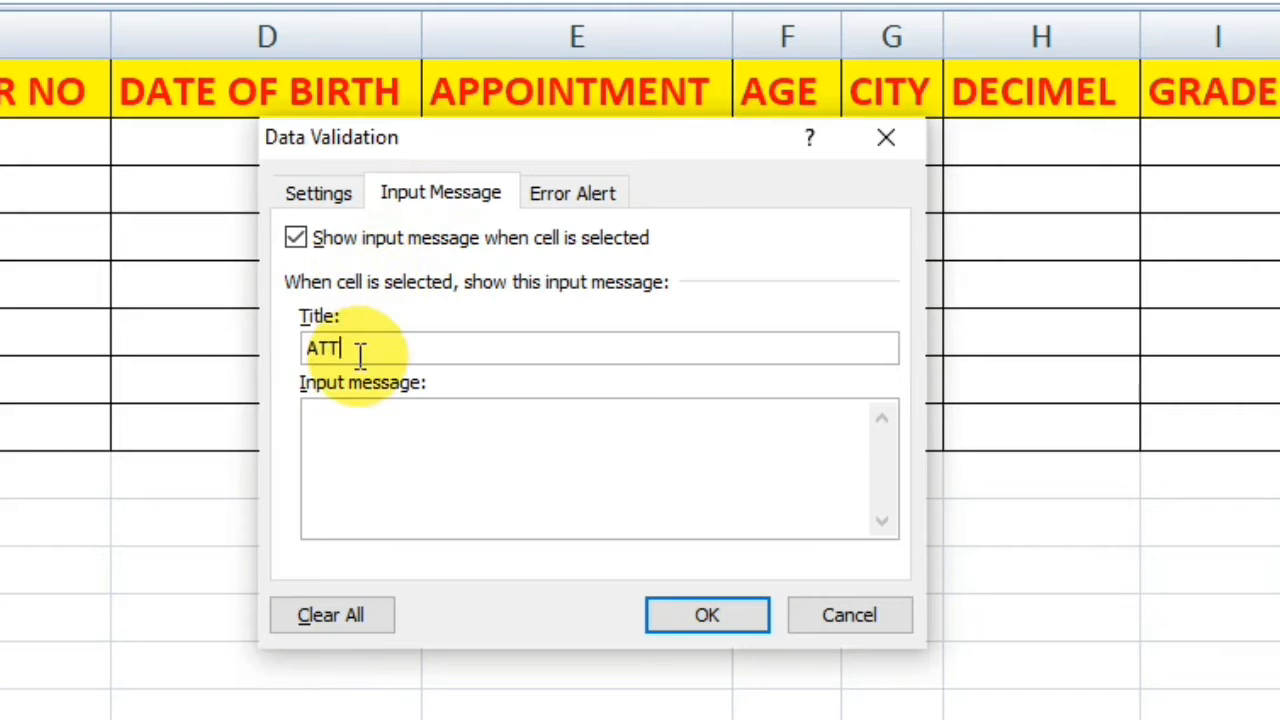
text(N)
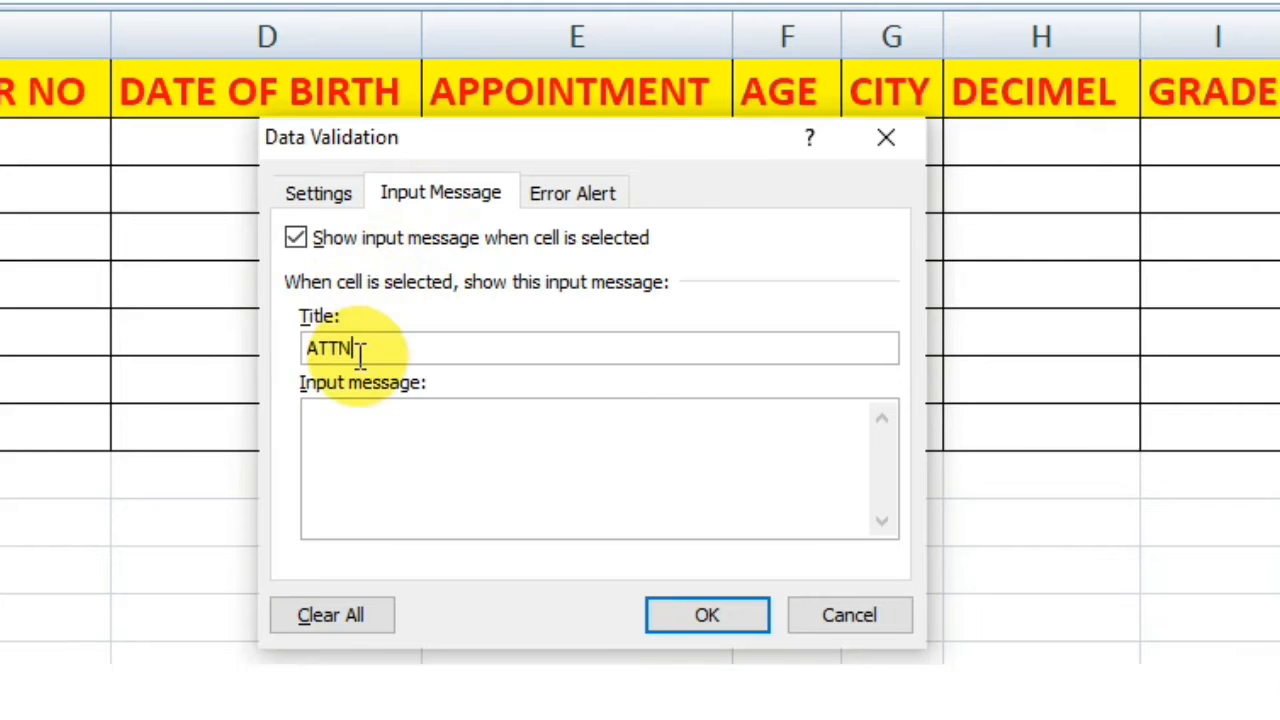
click(366, 442)
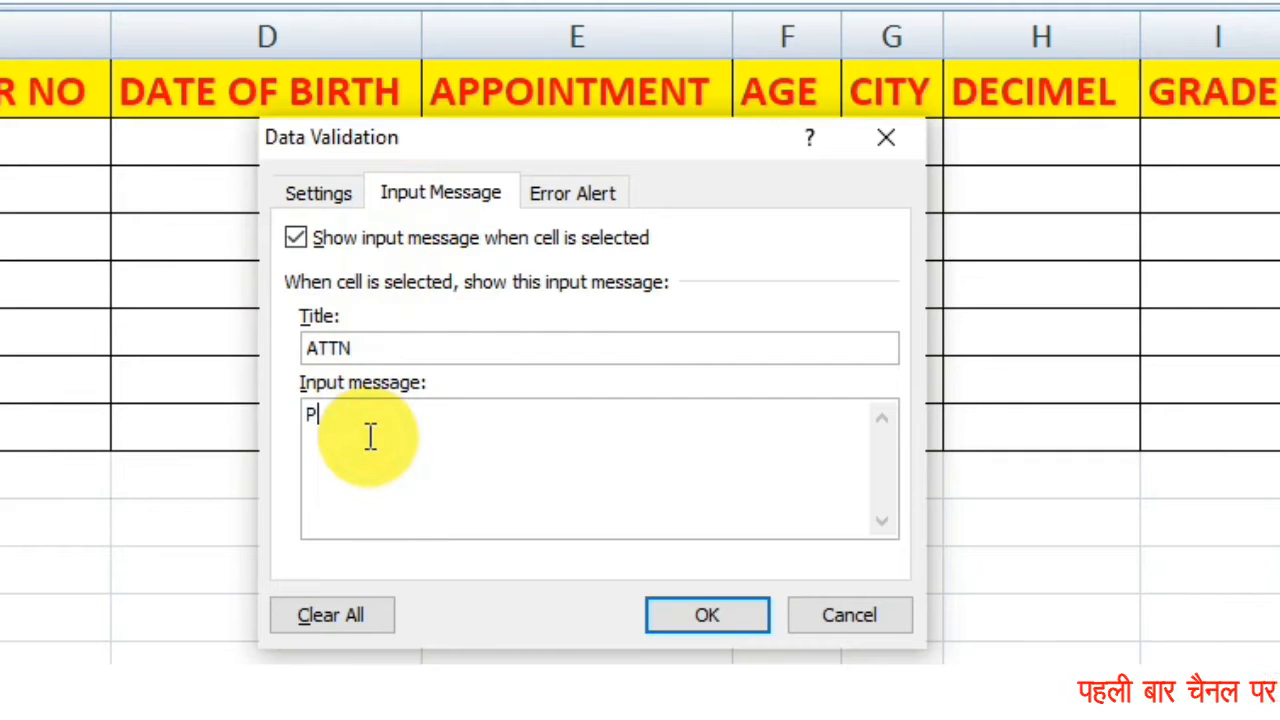
text(PLS ENTER ONLY)
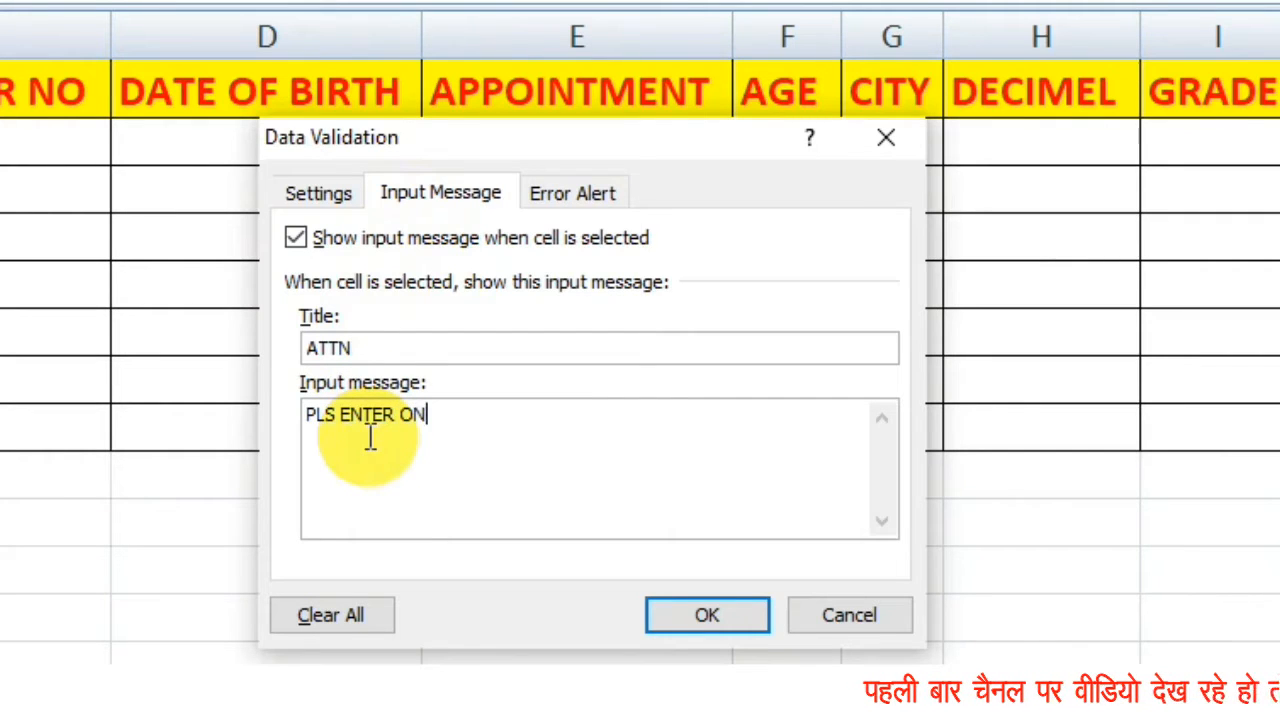
text( VALID DATA)
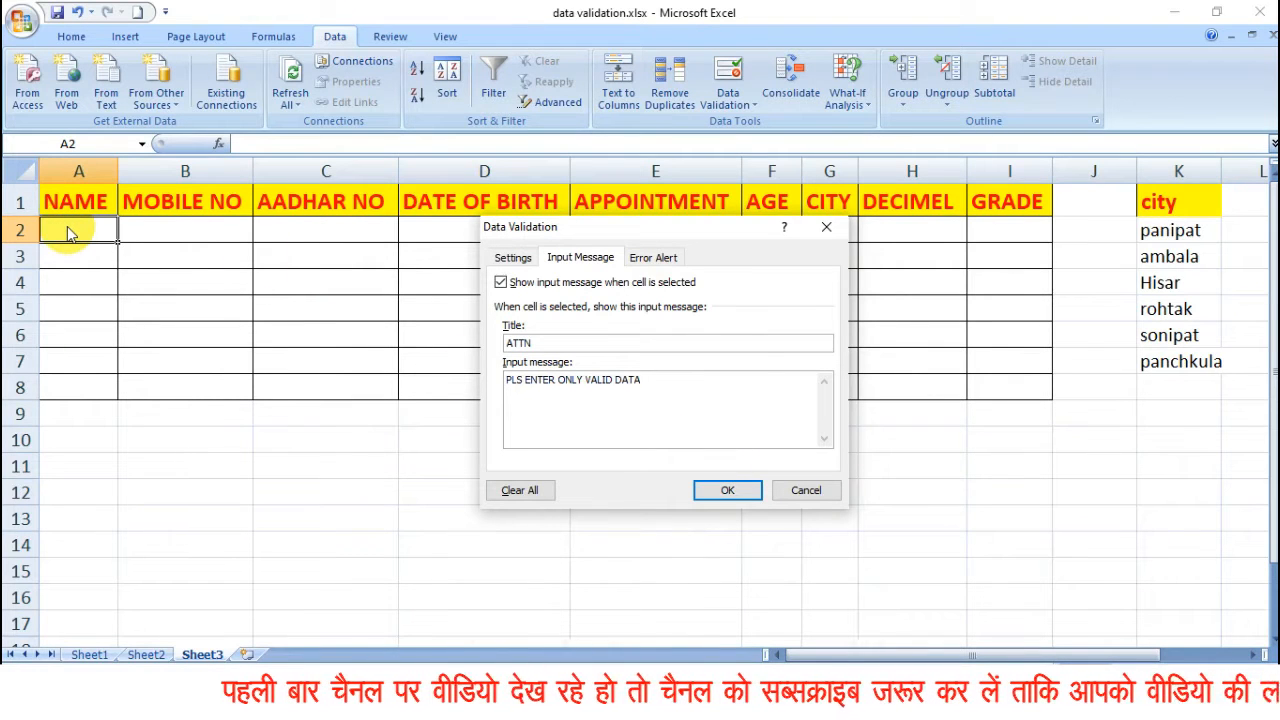
click(724, 490)
click(463, 340)
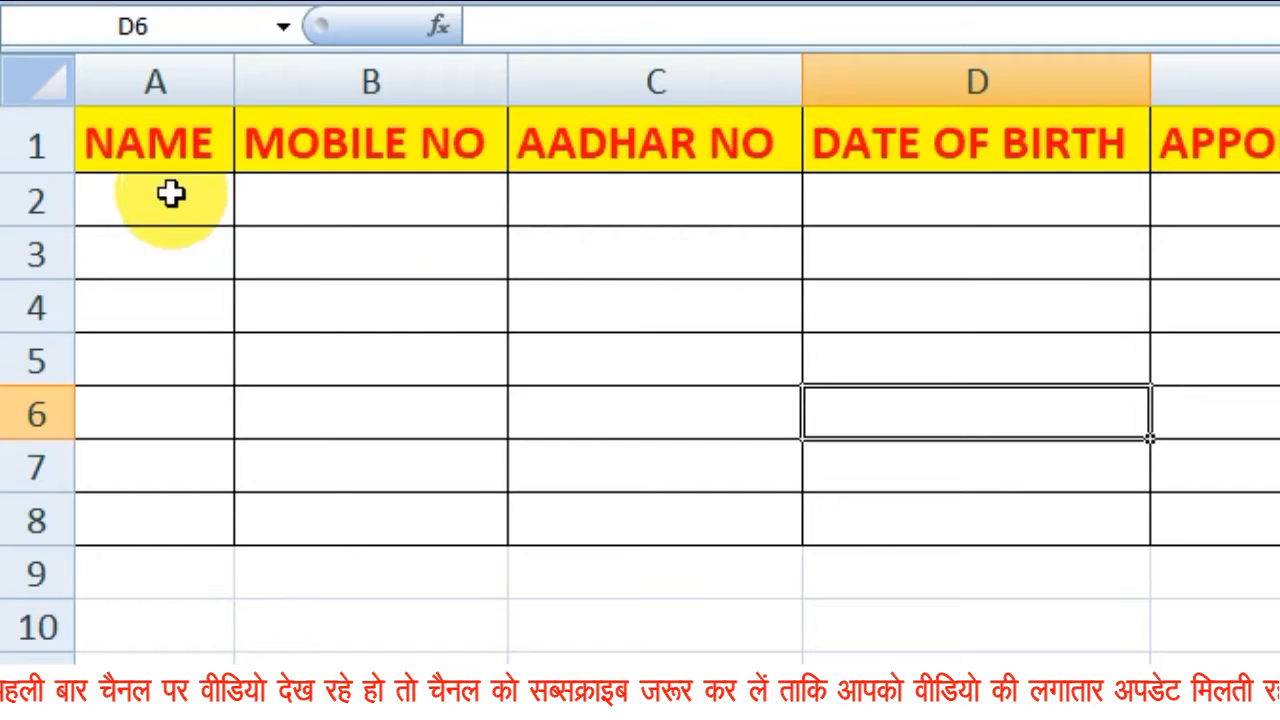
click(87, 226)
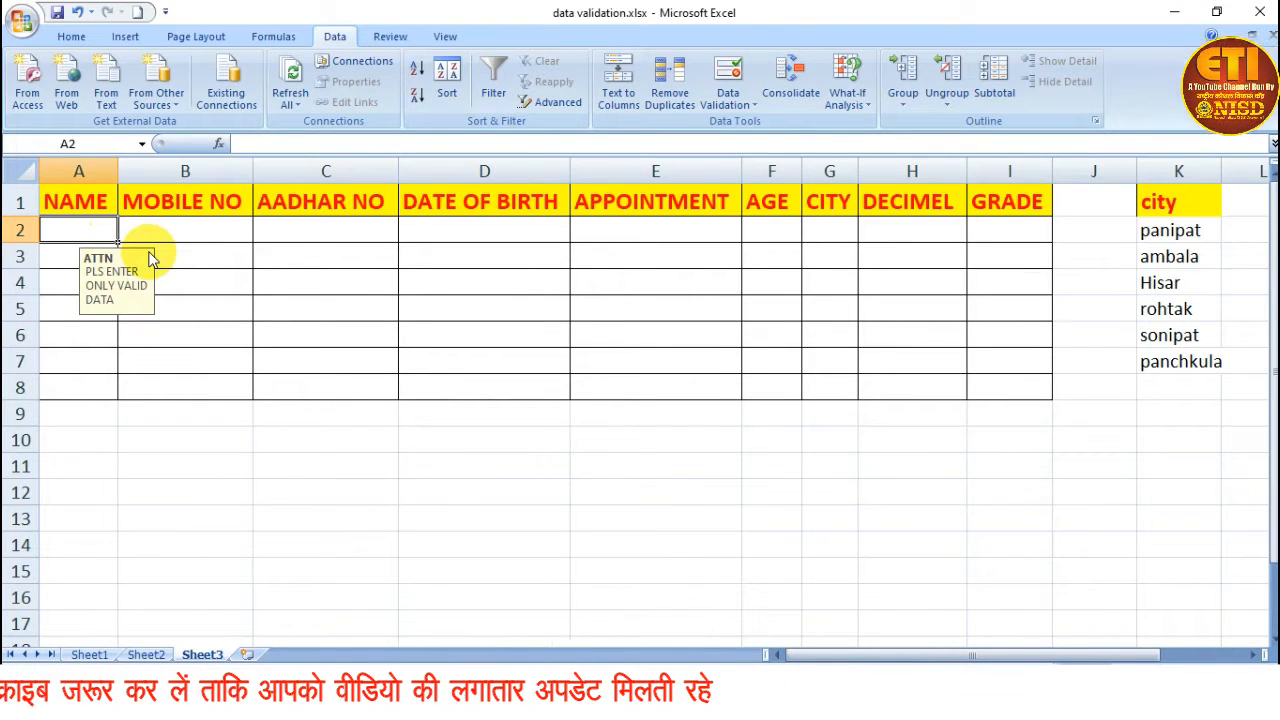
Reopen the data validation settings for A2 and clear the input message's title and text.
click(730, 98)
click(762, 126)
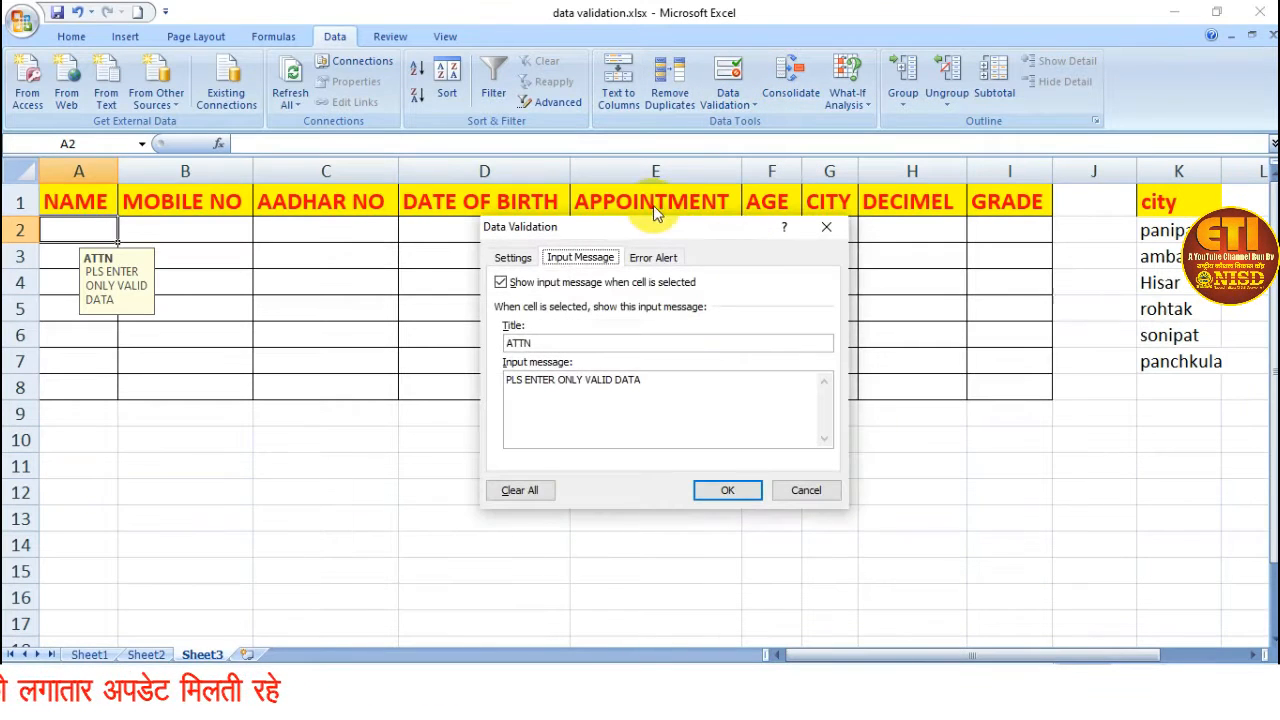
drag(643, 228, 594, 261)
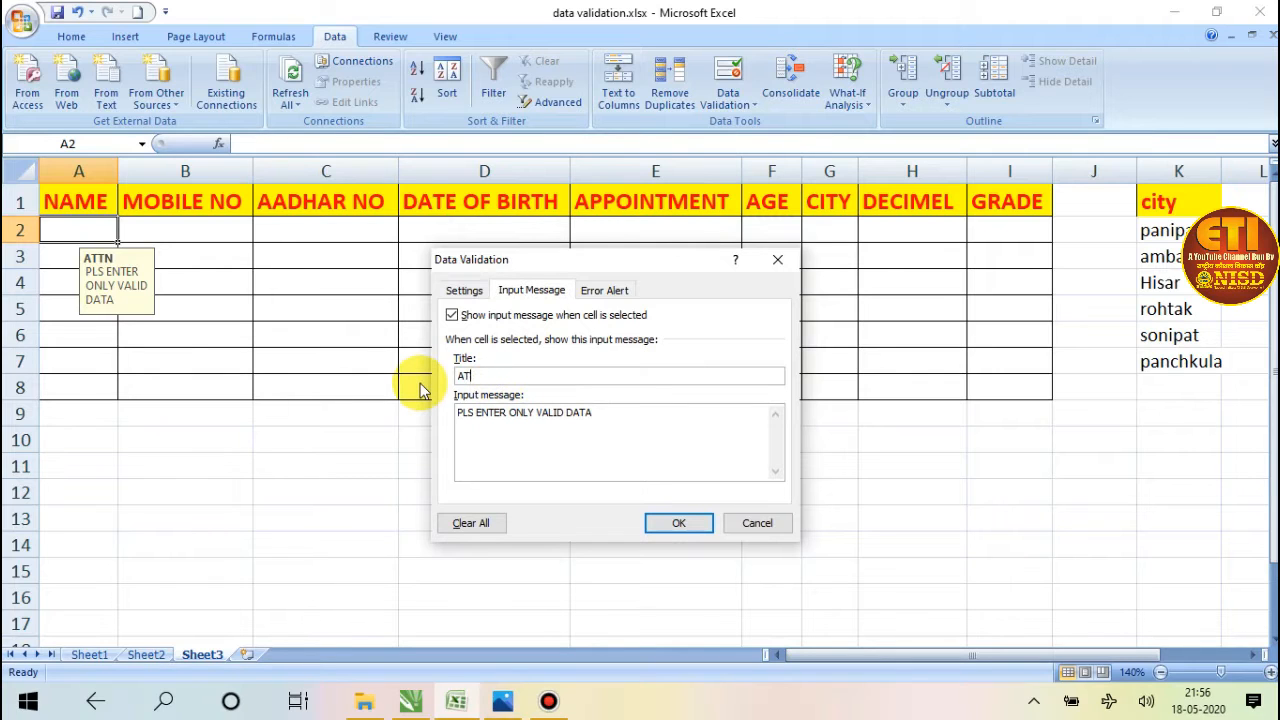
drag(606, 415, 407, 425)
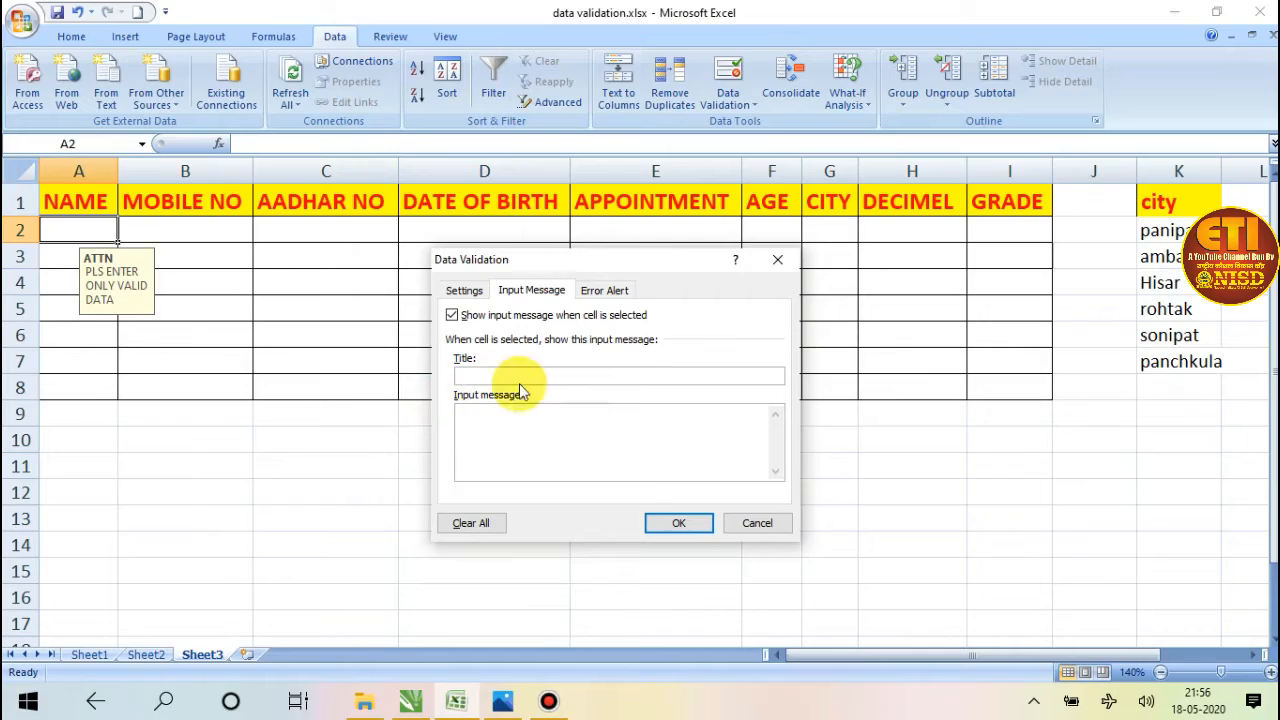
Try the Stop, Warning and Information styles for the error alert of cell A2.
click(603, 292)
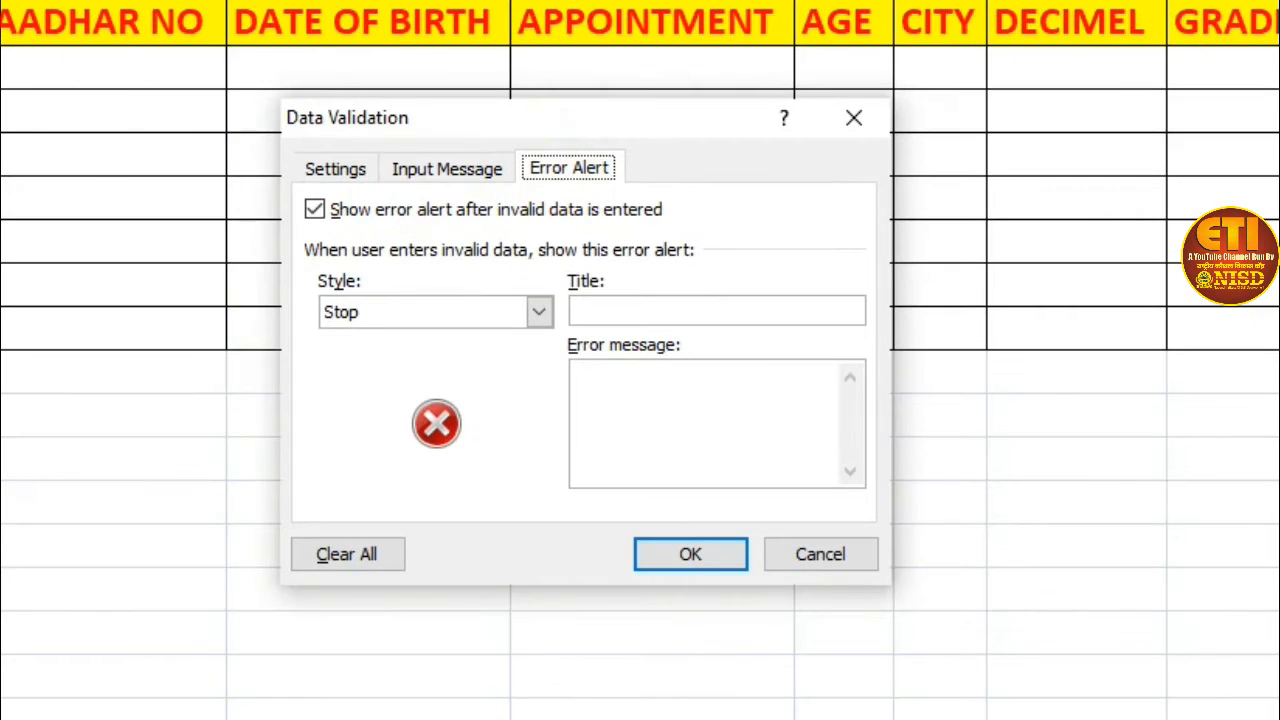
click(539, 311)
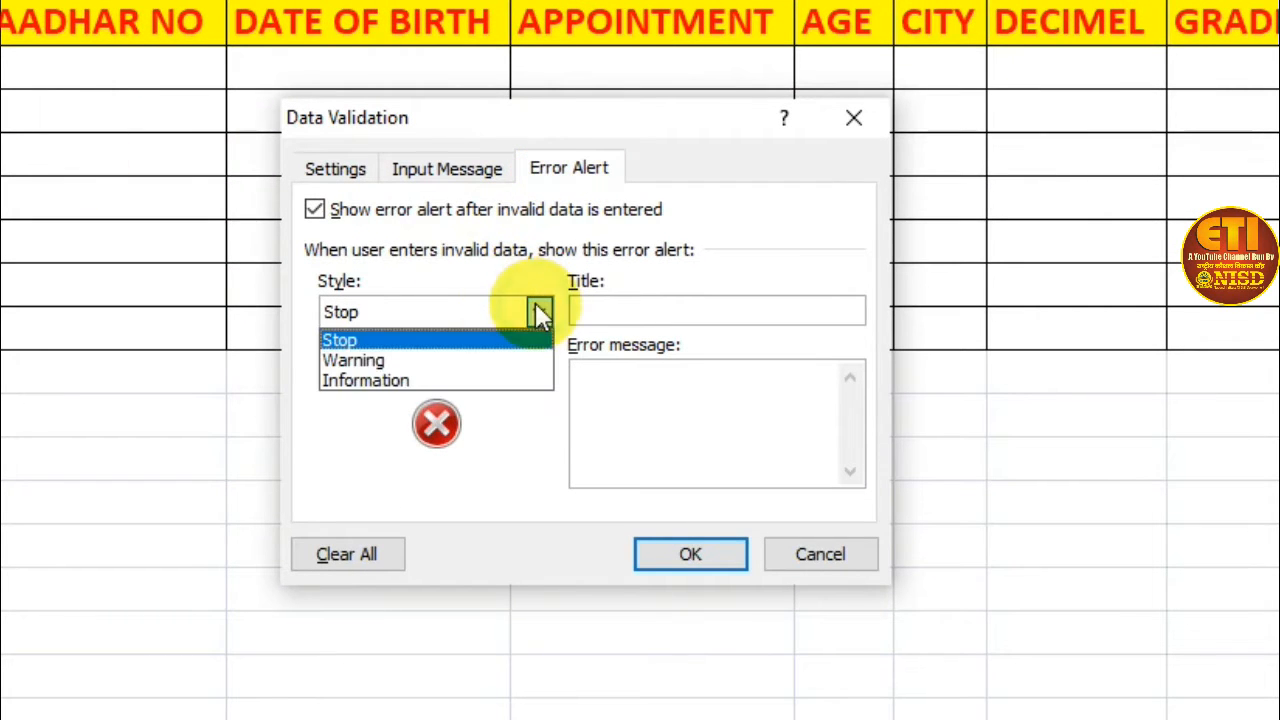
click(377, 343)
click(623, 311)
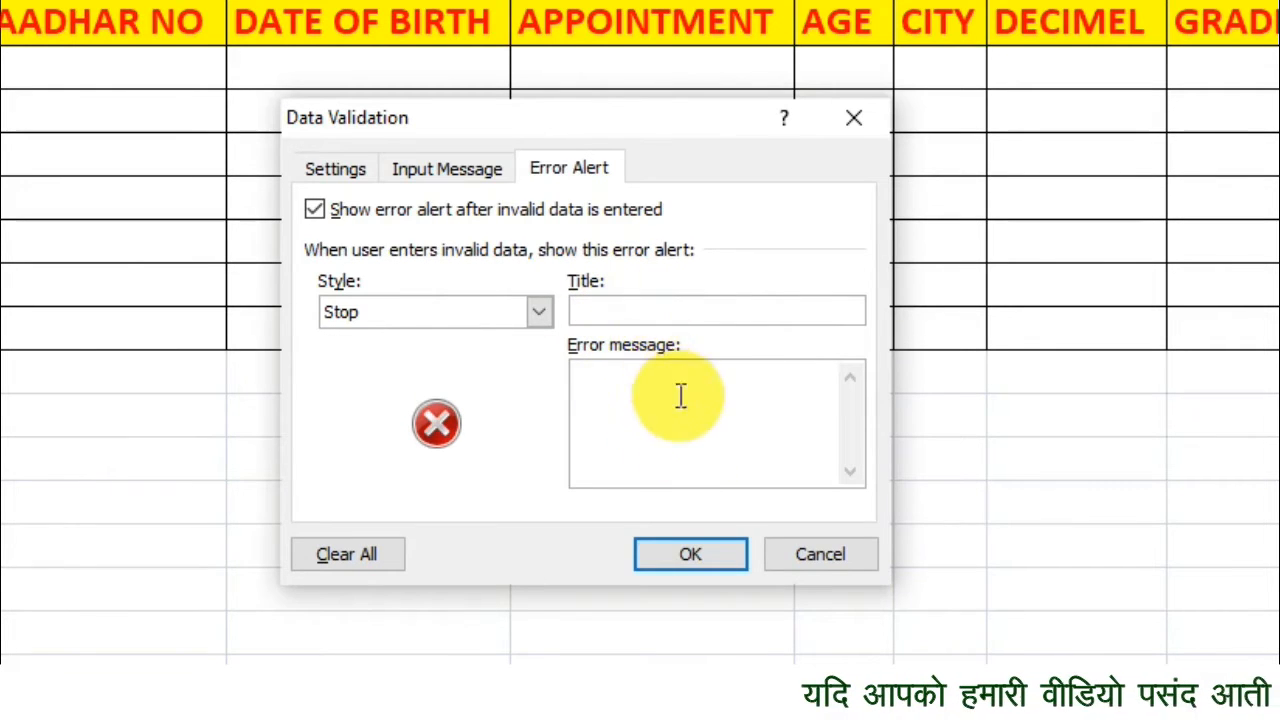
click(539, 311)
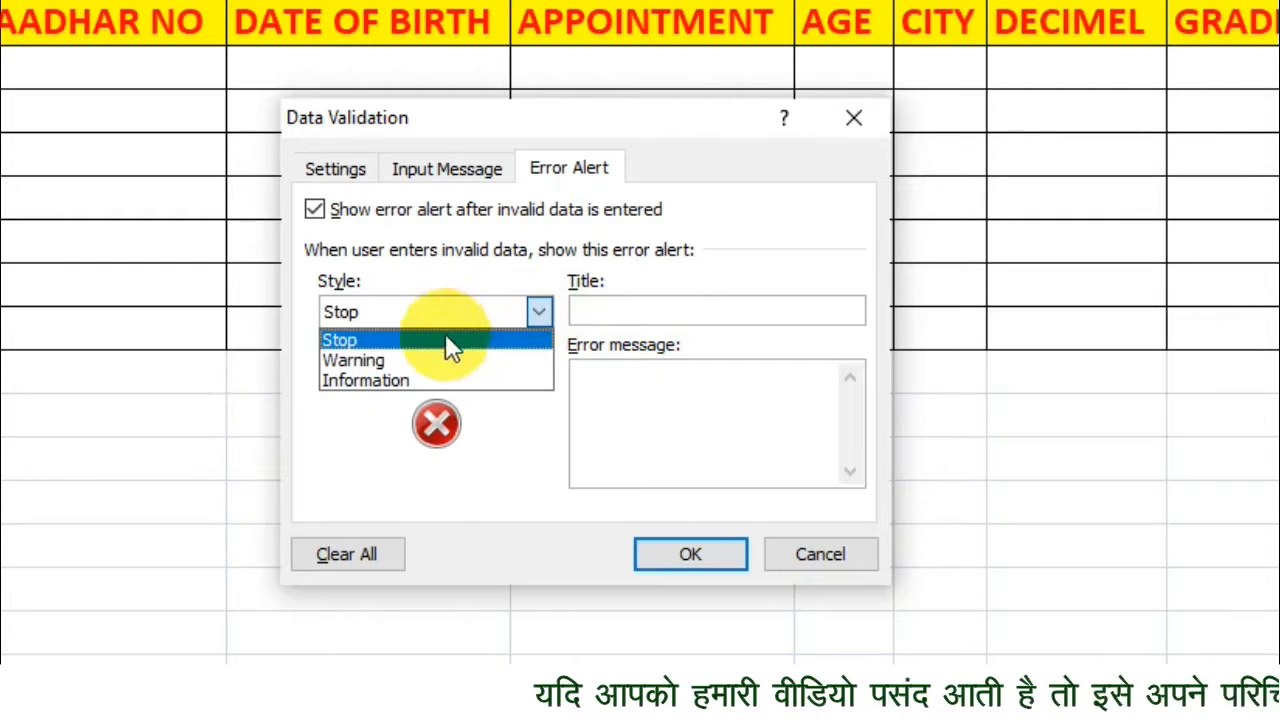
click(400, 359)
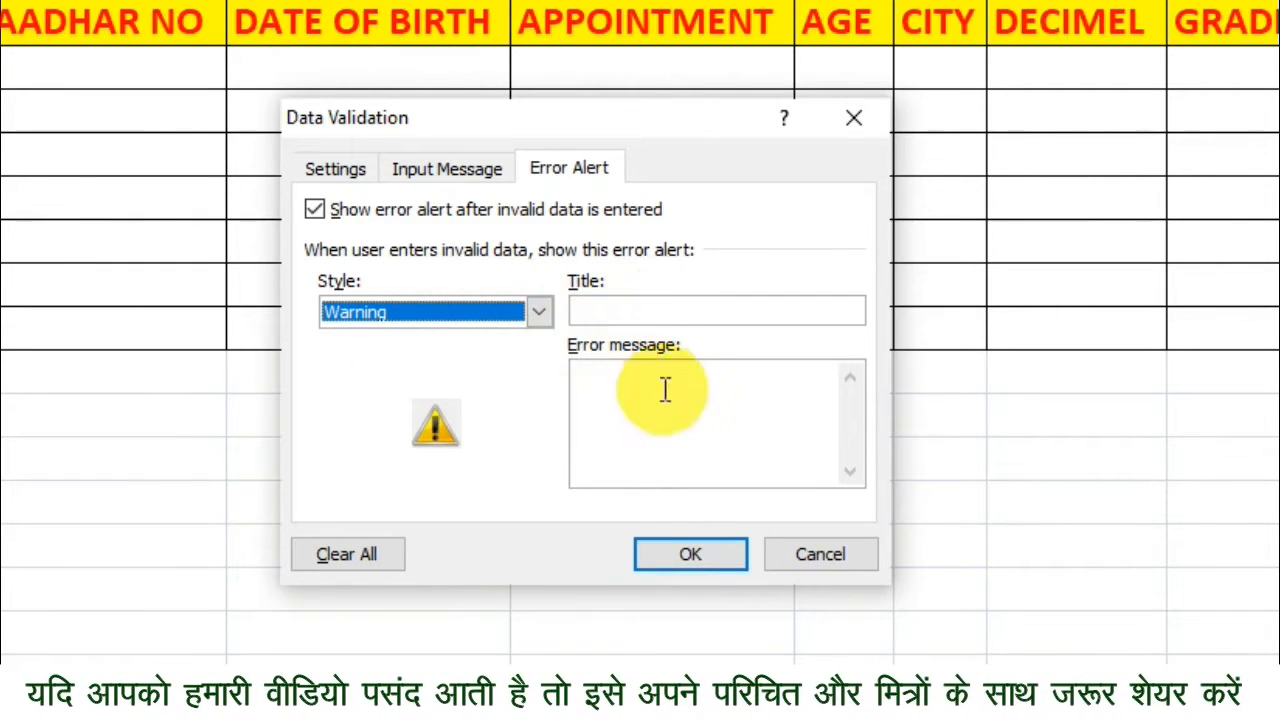
click(539, 311)
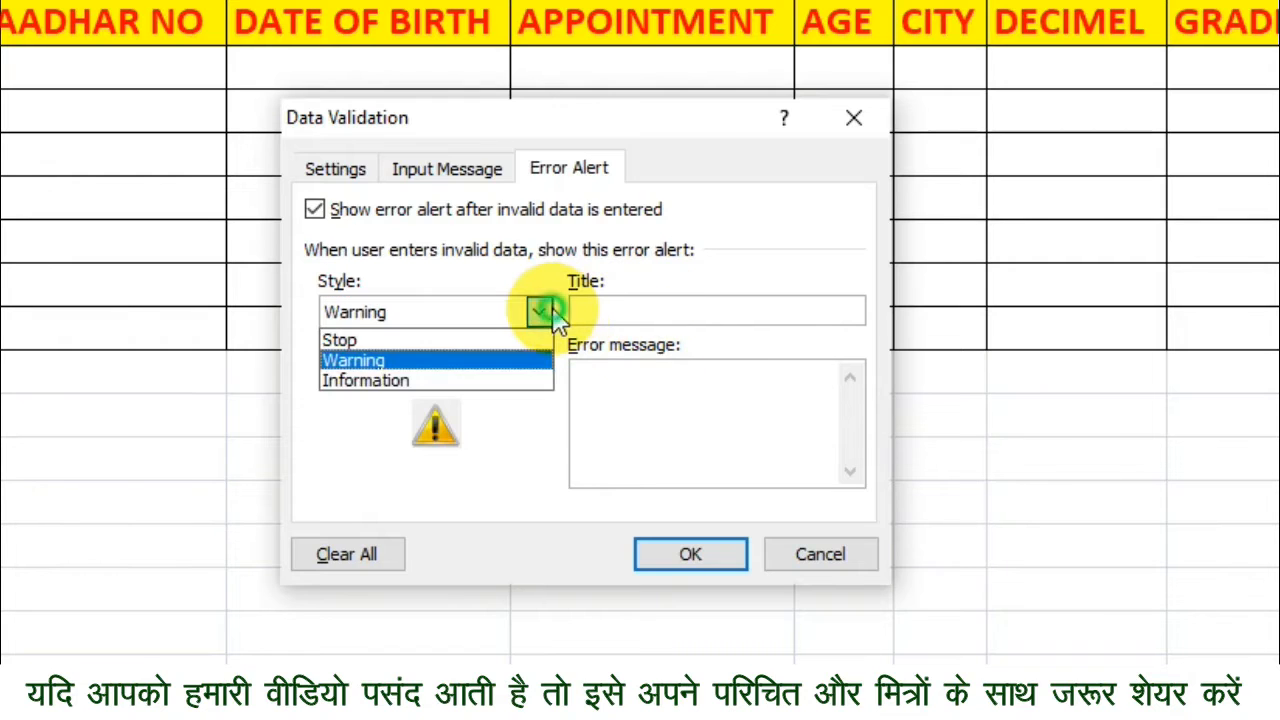
click(450, 380)
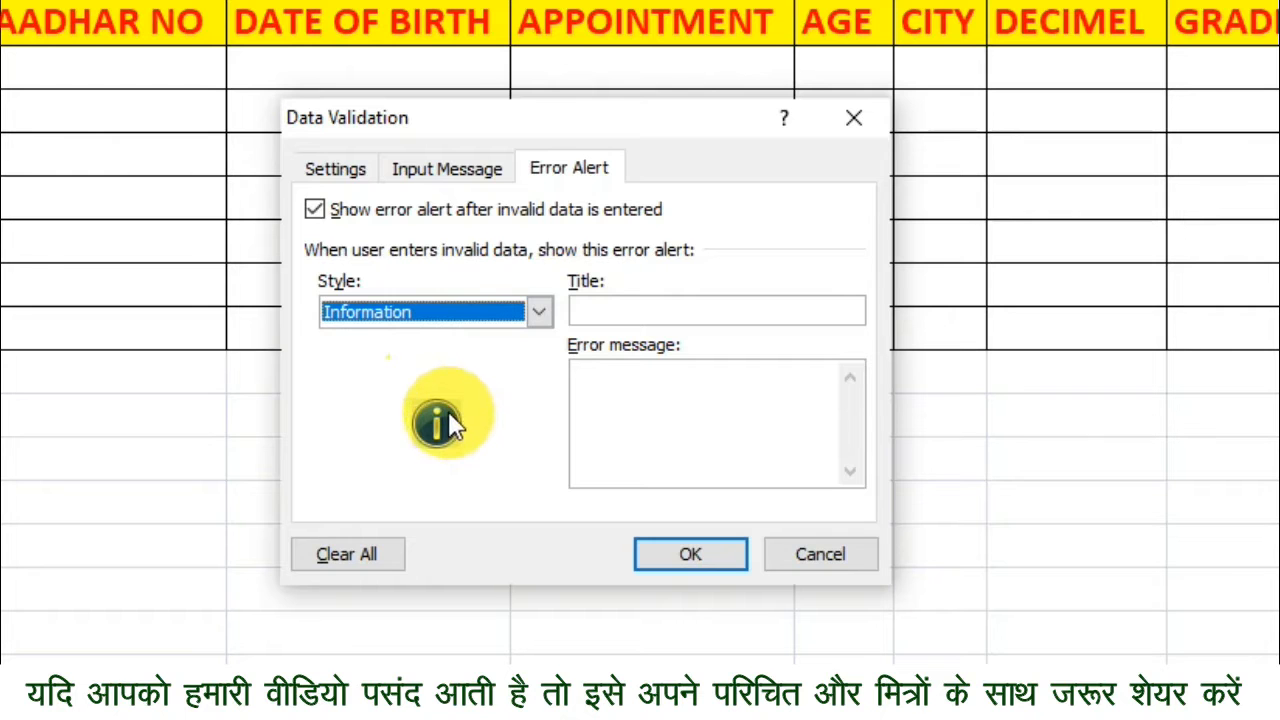
click(630, 308)
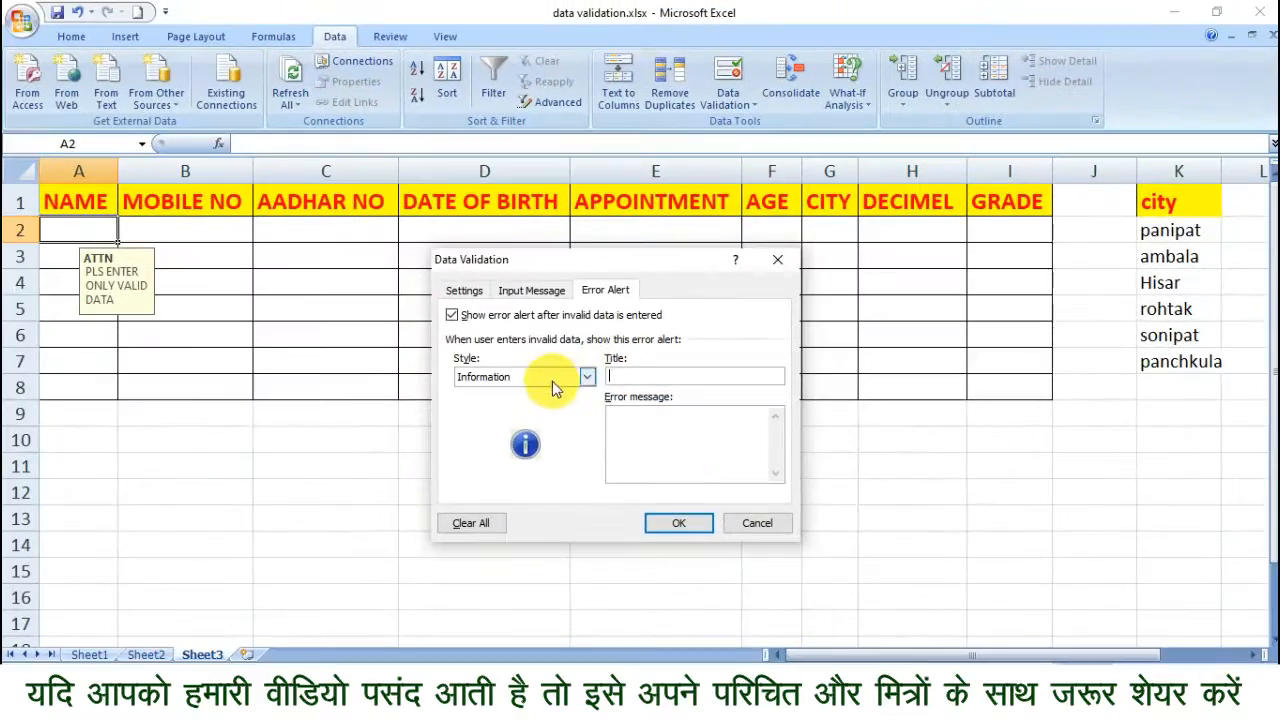
Give cell A2 a Stop-style error alert titled STOP with the message PLS ENTER NUMBER ONLY.
click(588, 376)
click(530, 390)
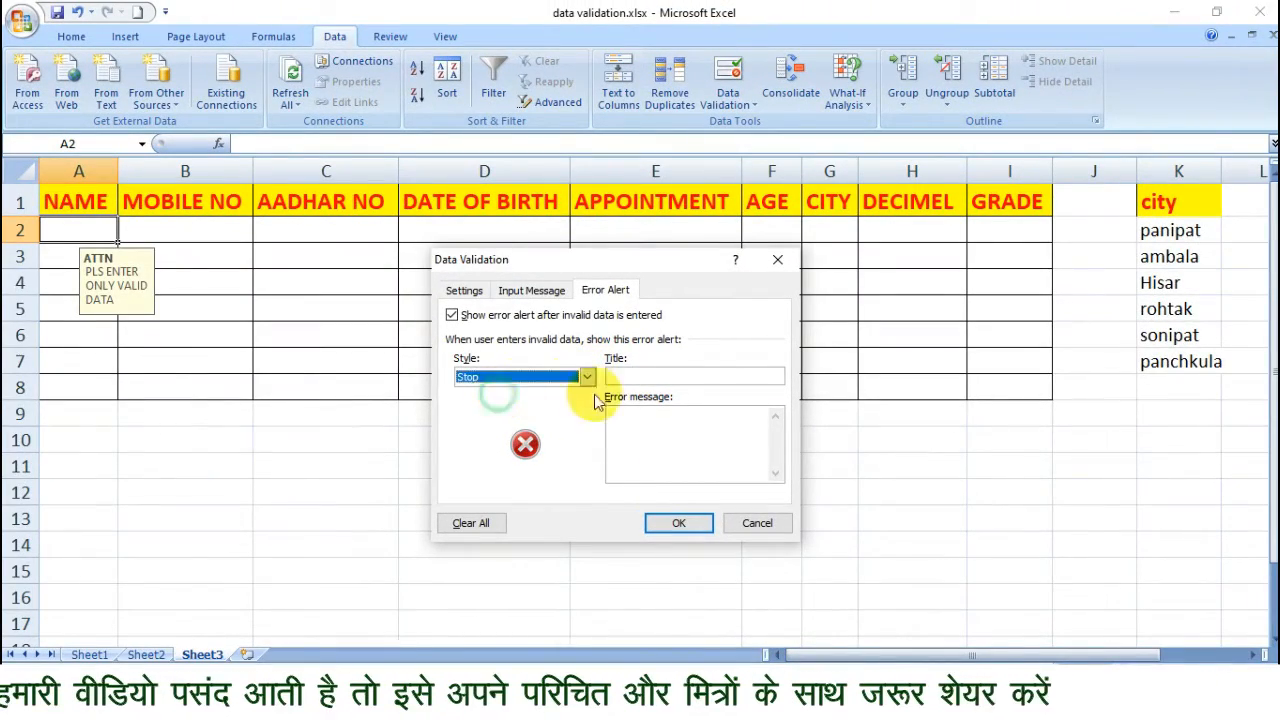
click(662, 375)
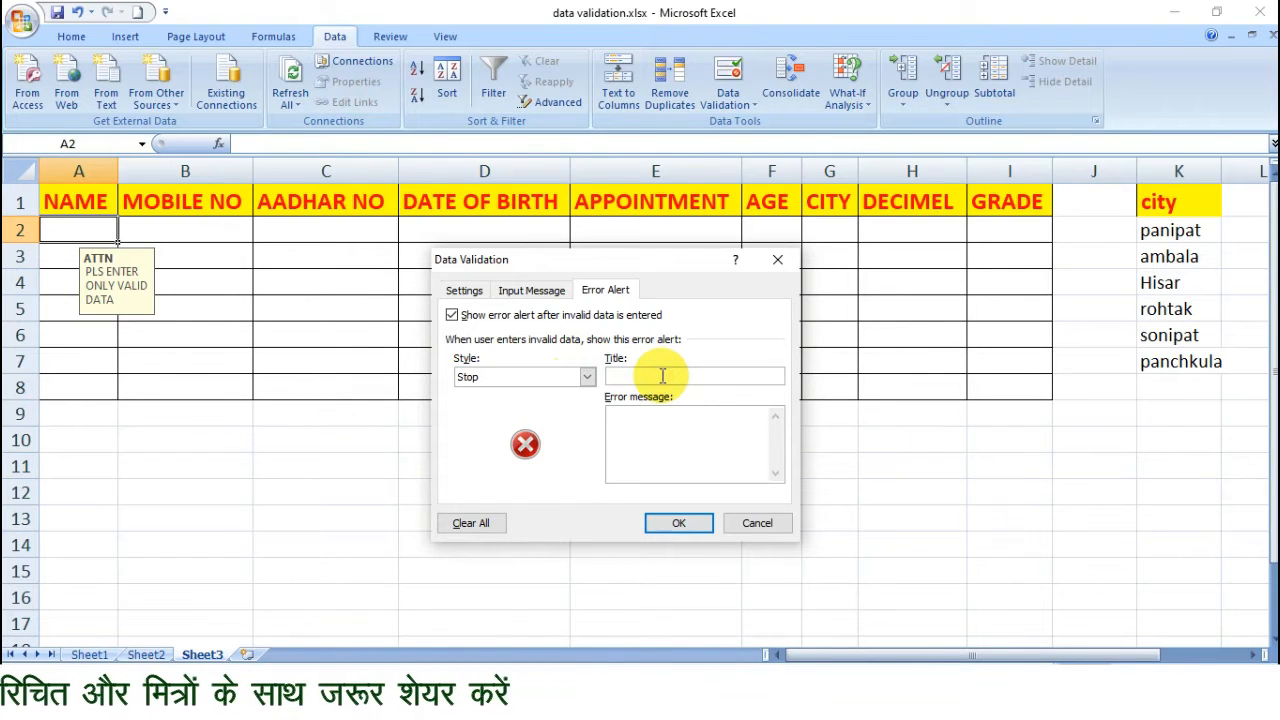
text(A)
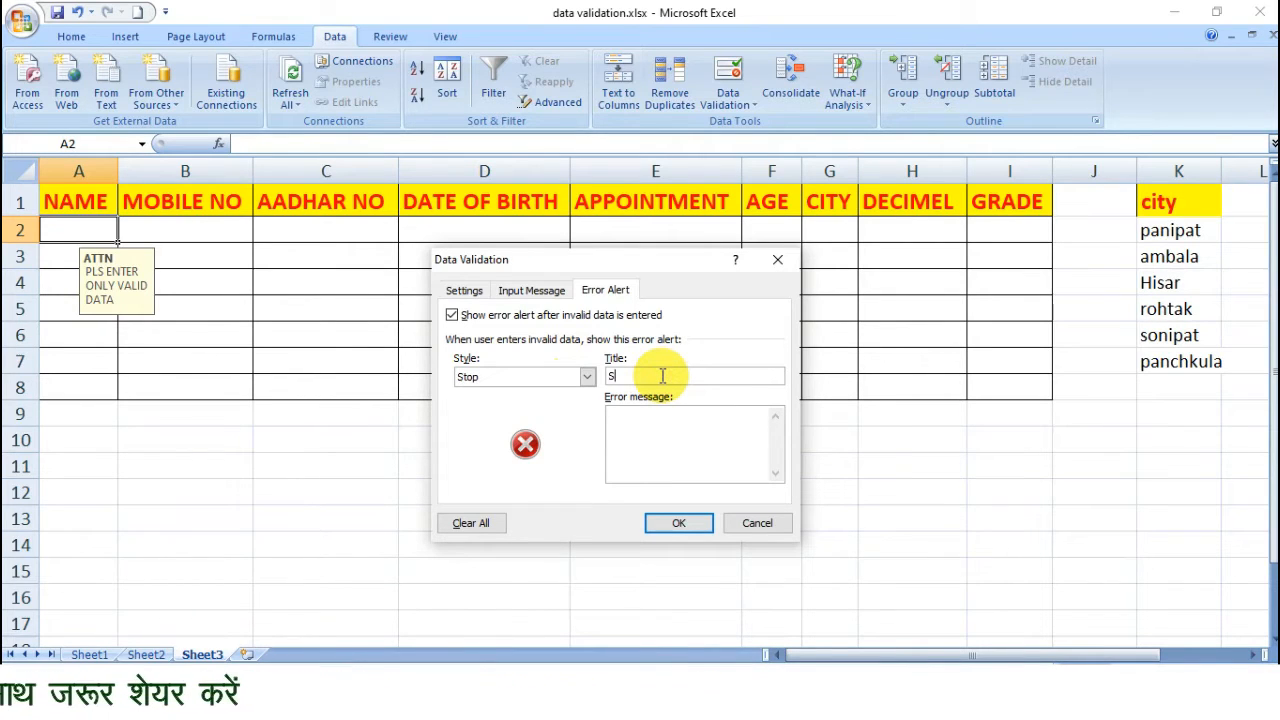
click(652, 417)
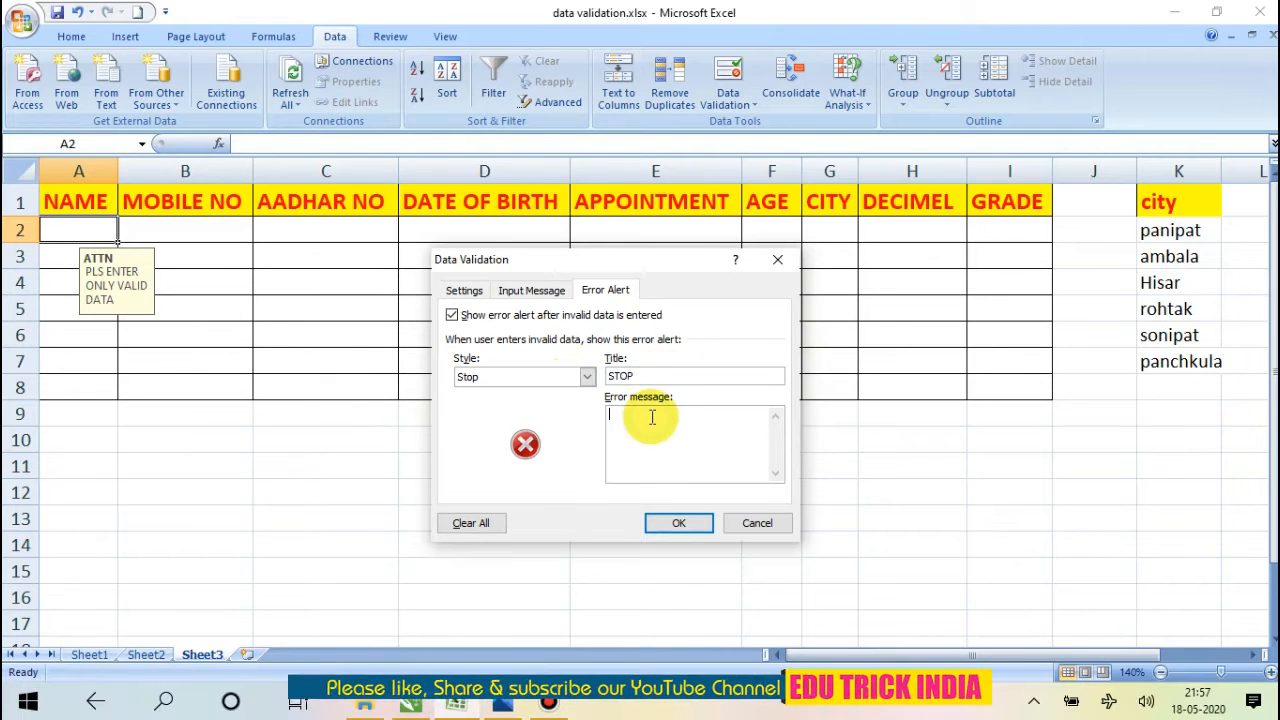
text(PLS ENTER)
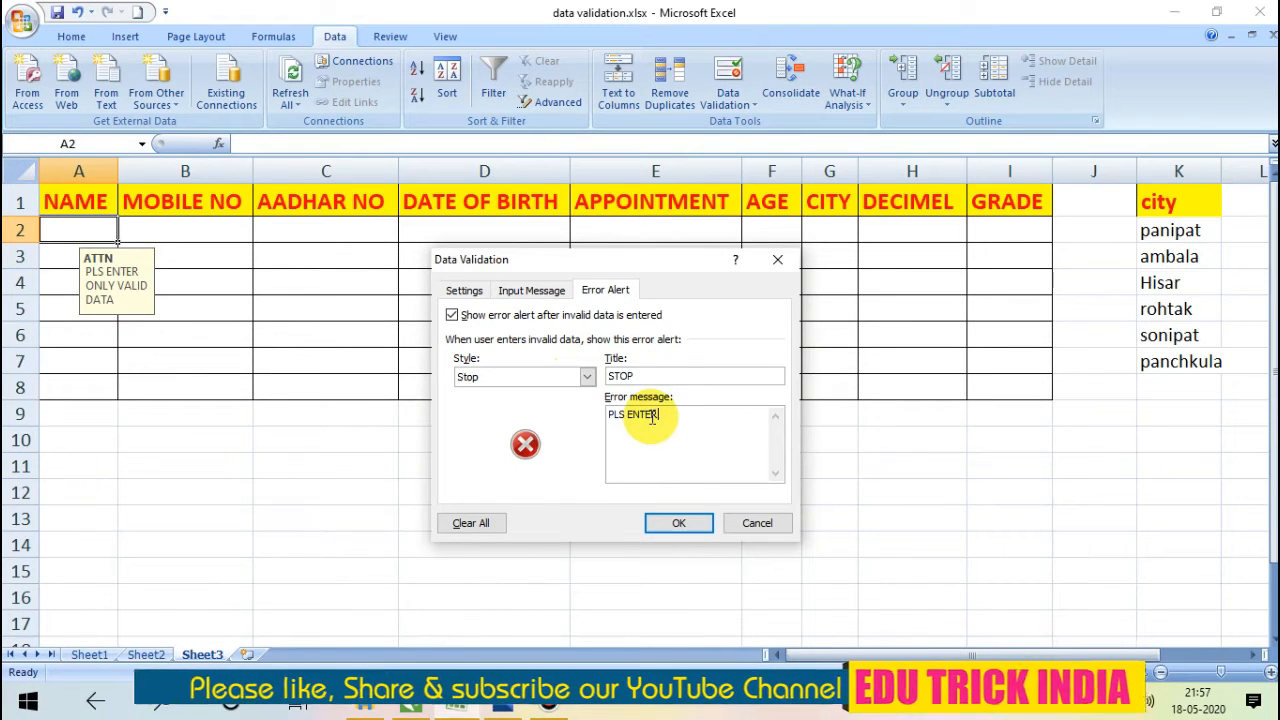
text(NUMBER ONLY)
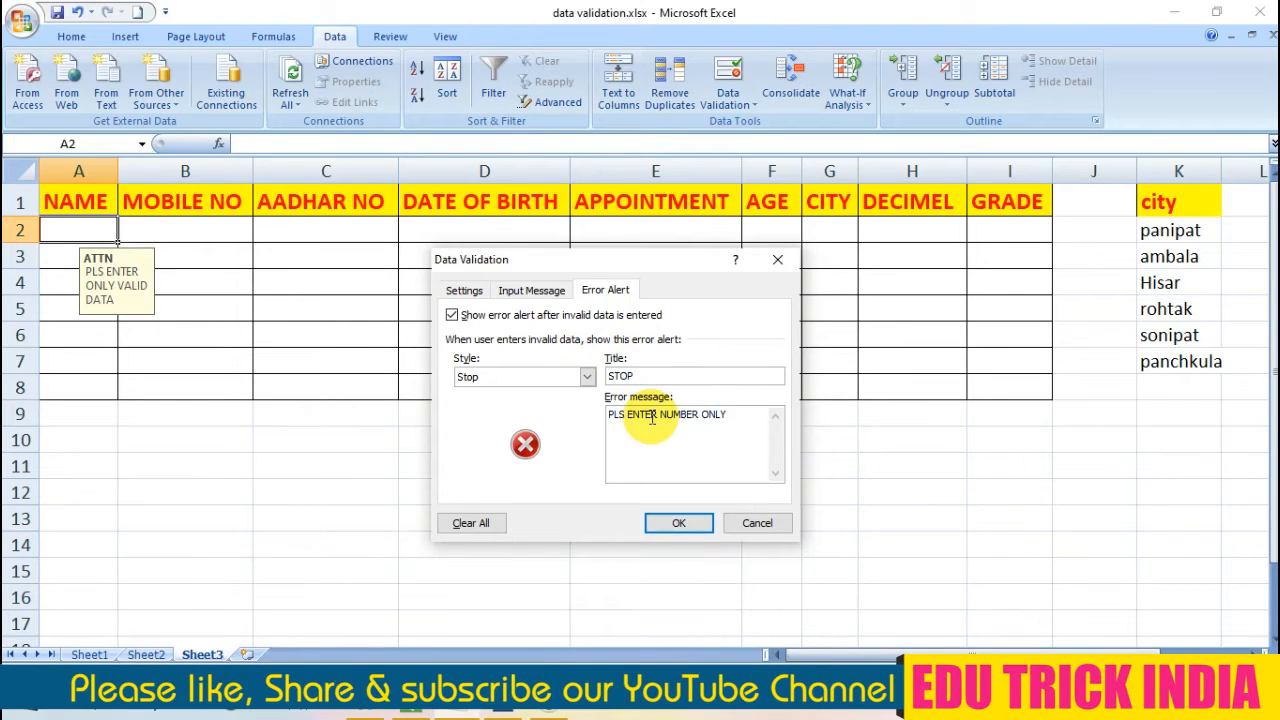
Restrict cell A2 to a whole number equal to 50 and apply the validation settings.
click(463, 290)
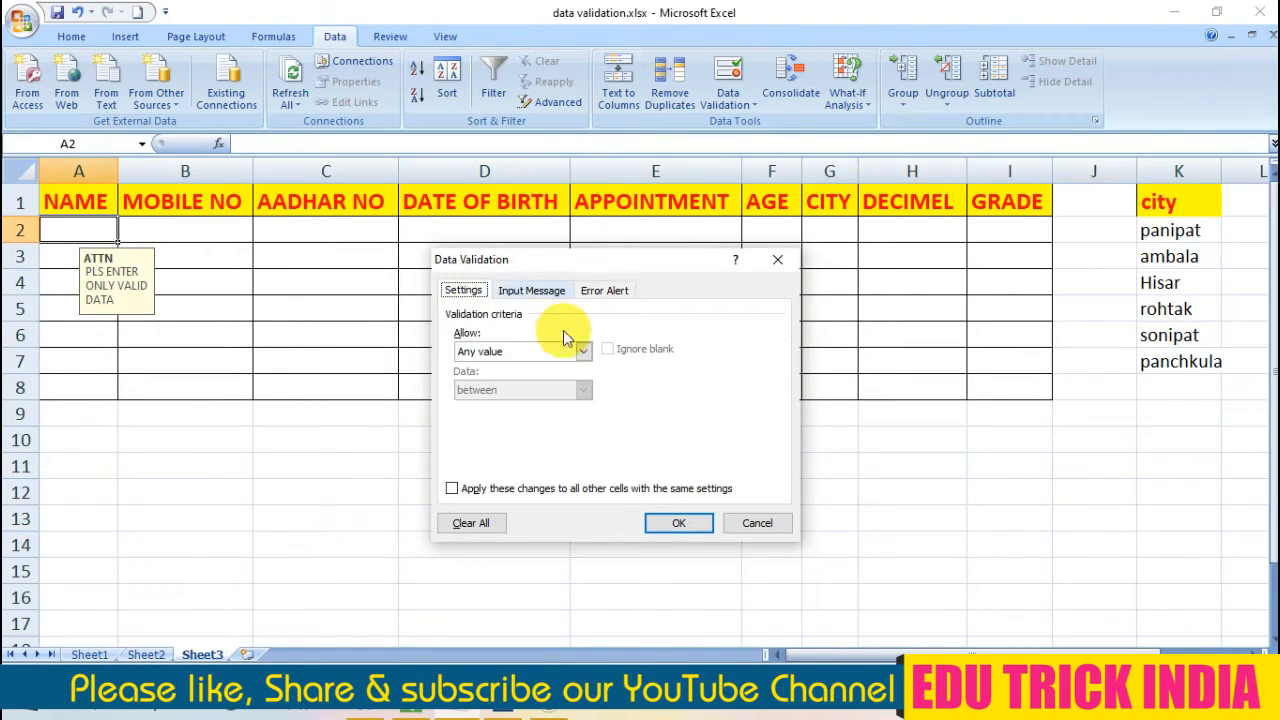
click(583, 352)
click(555, 381)
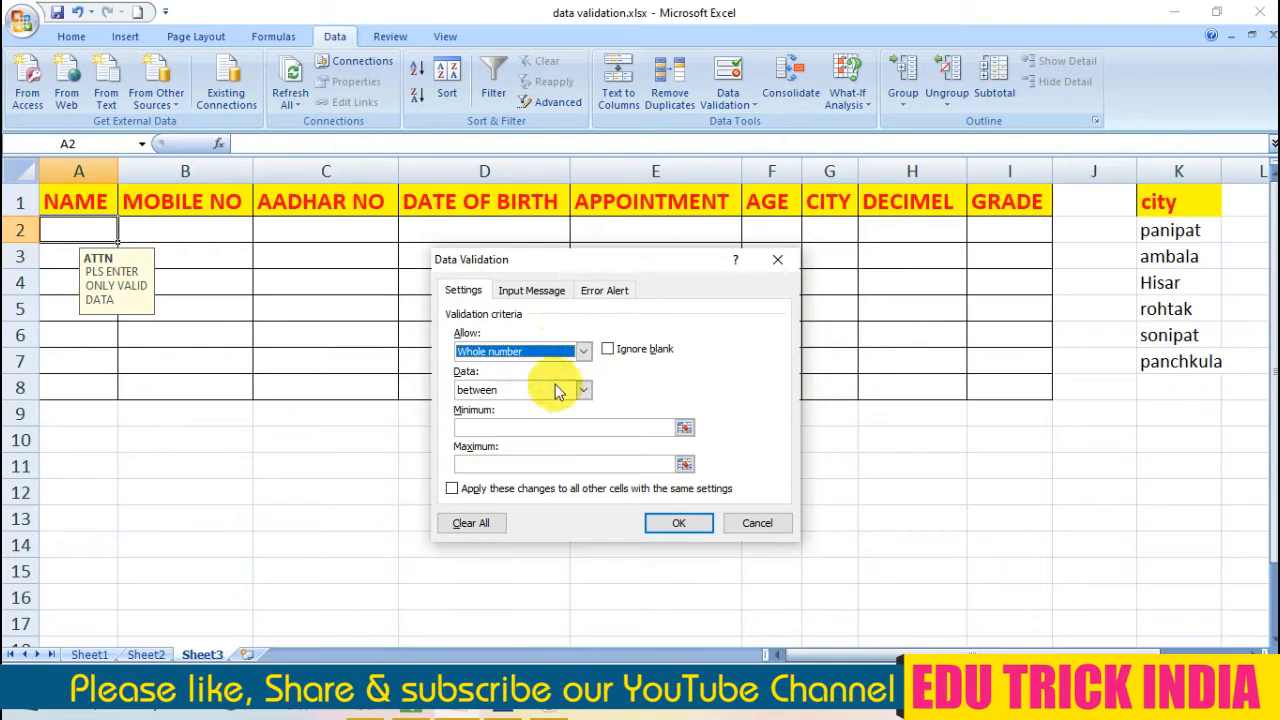
click(583, 390)
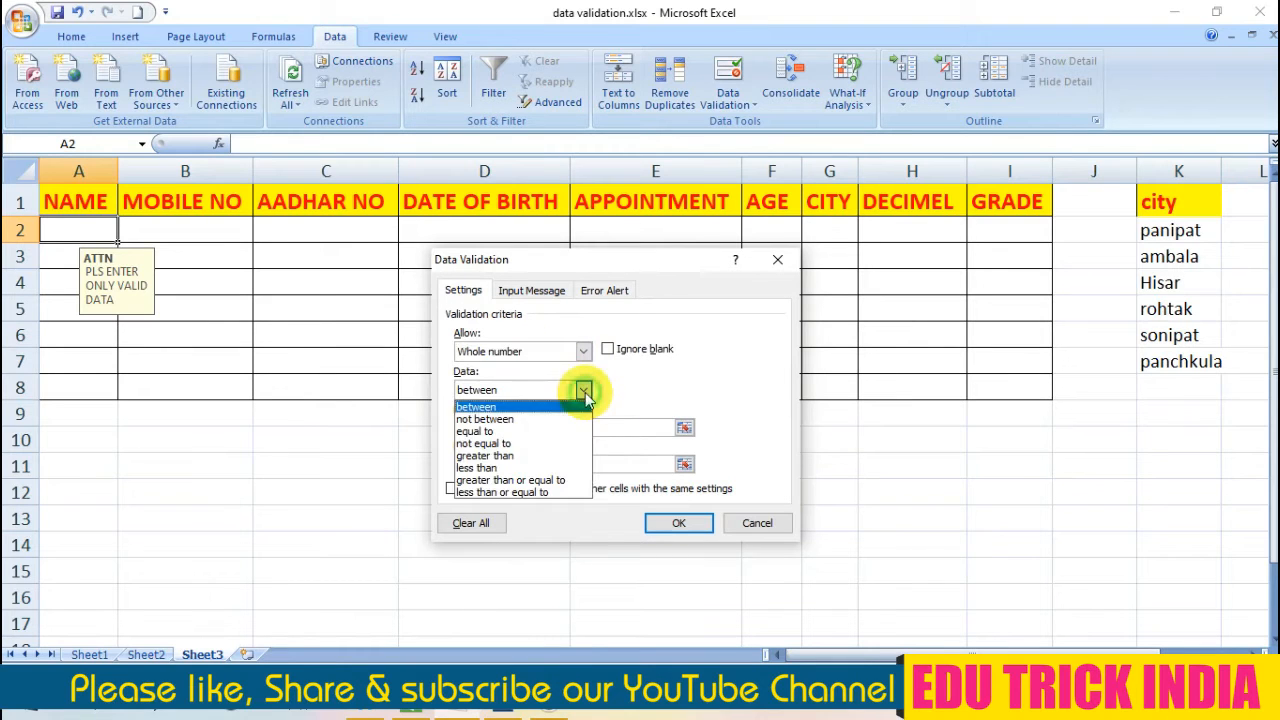
click(520, 431)
click(532, 428)
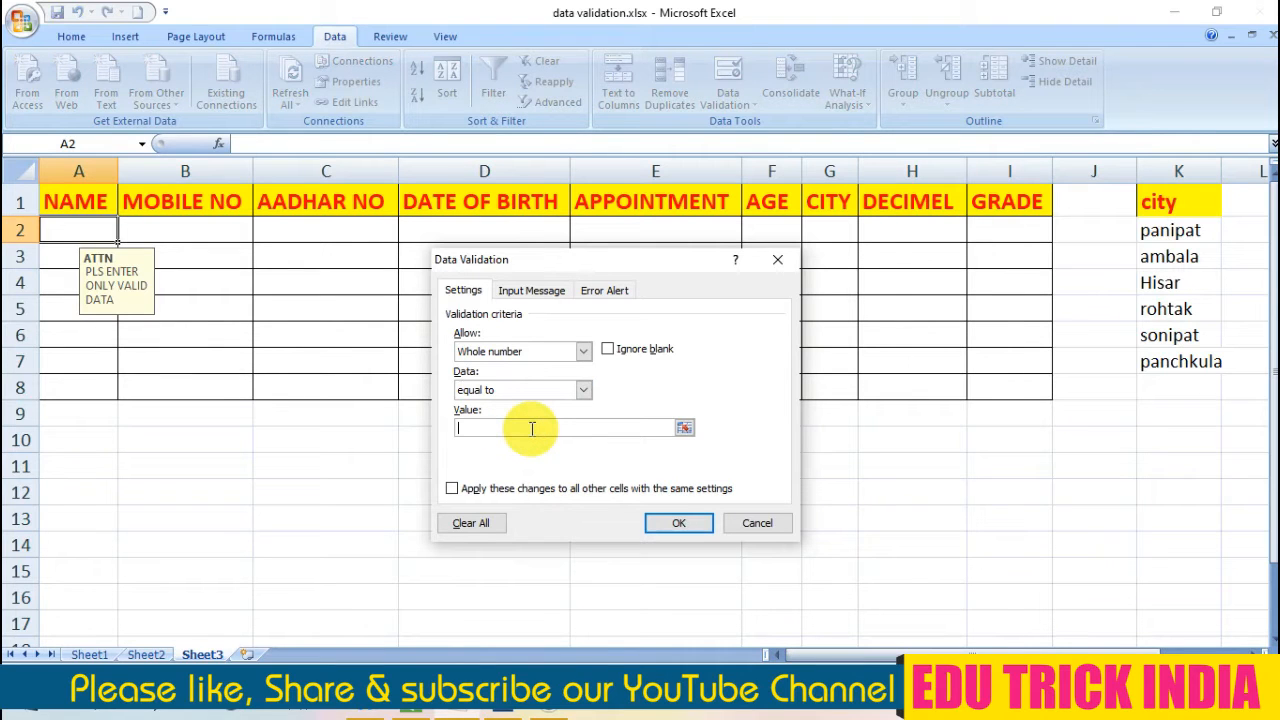
key(Return)
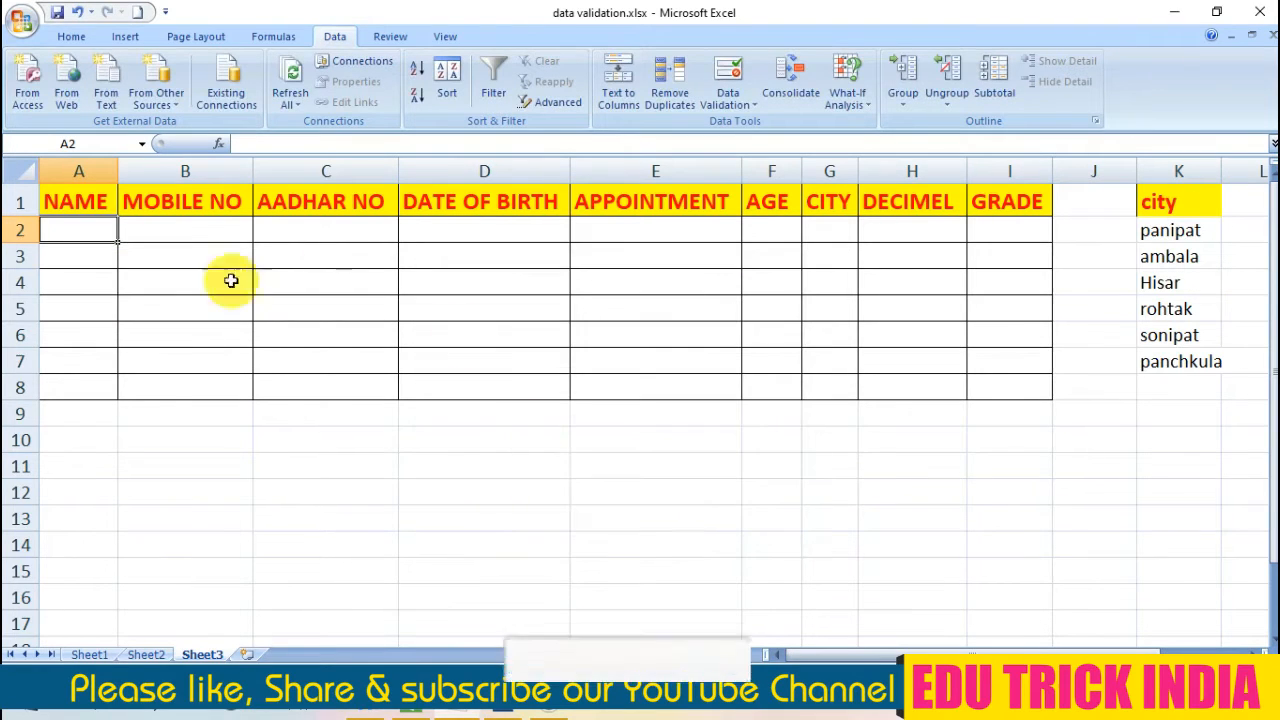
Enter the valid number 50 in cell A2 to test the validation rule.
click(185, 309)
click(85, 234)
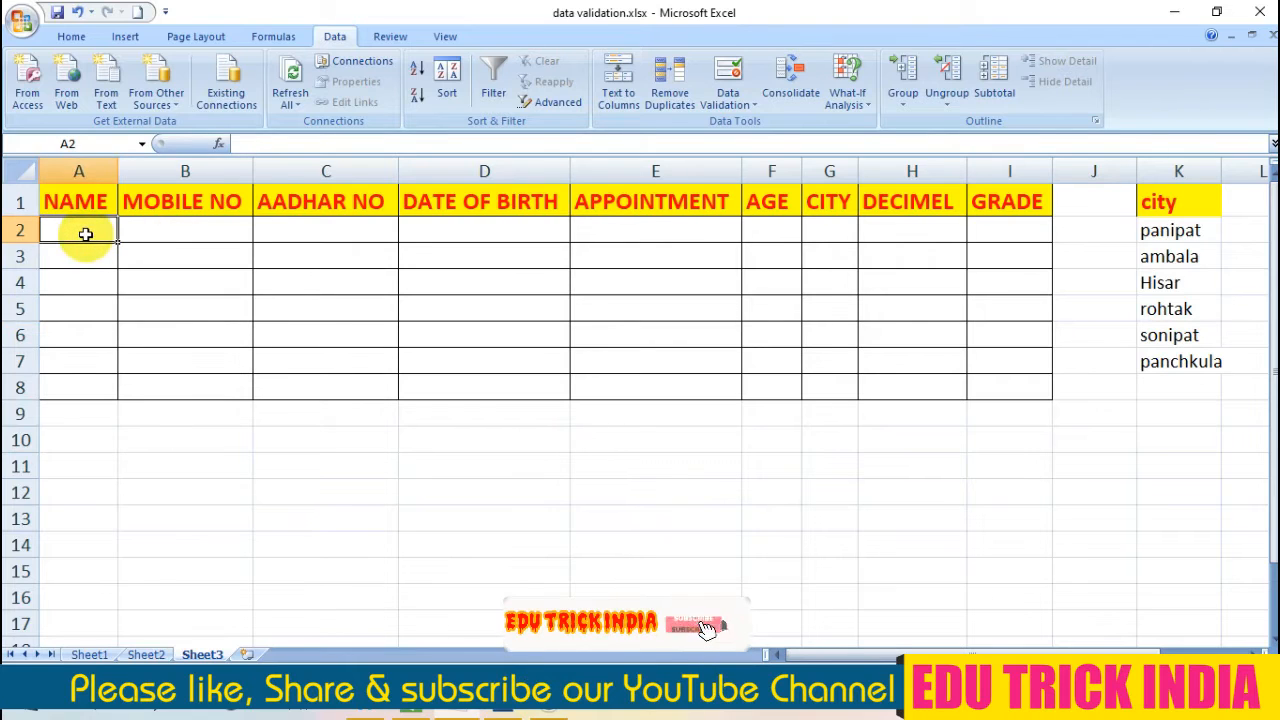
text(50)
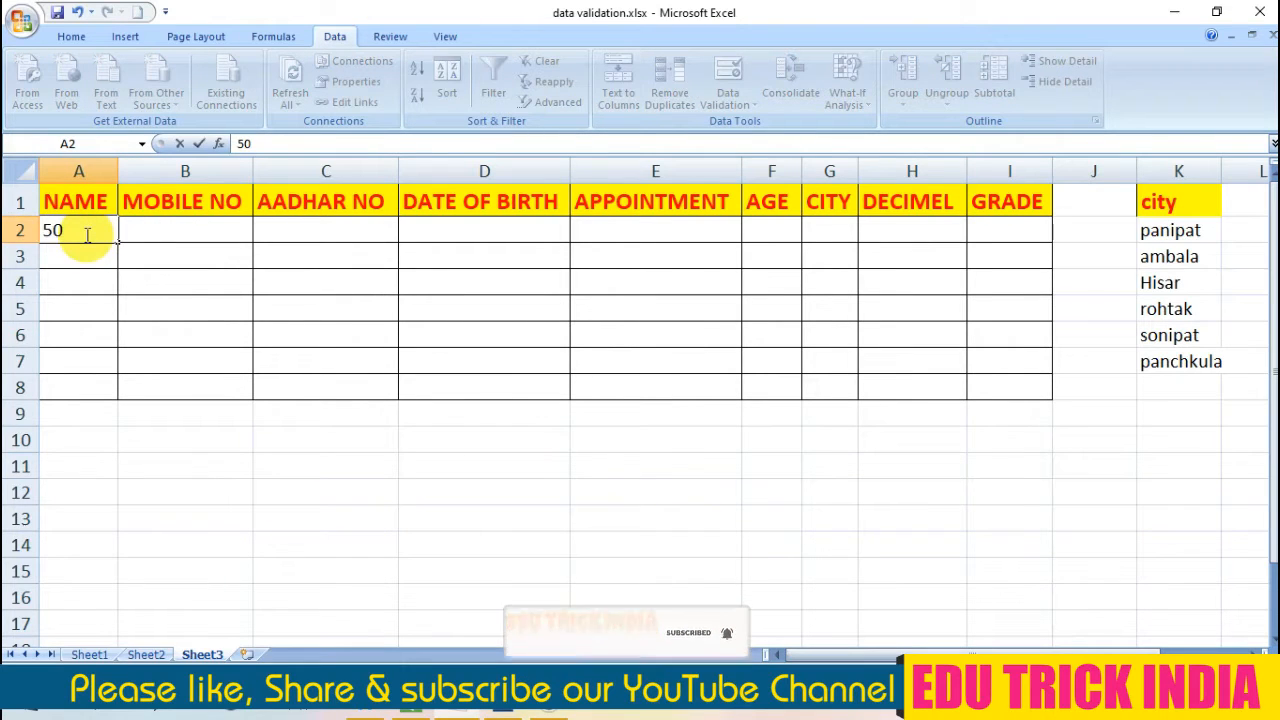
key(Return)
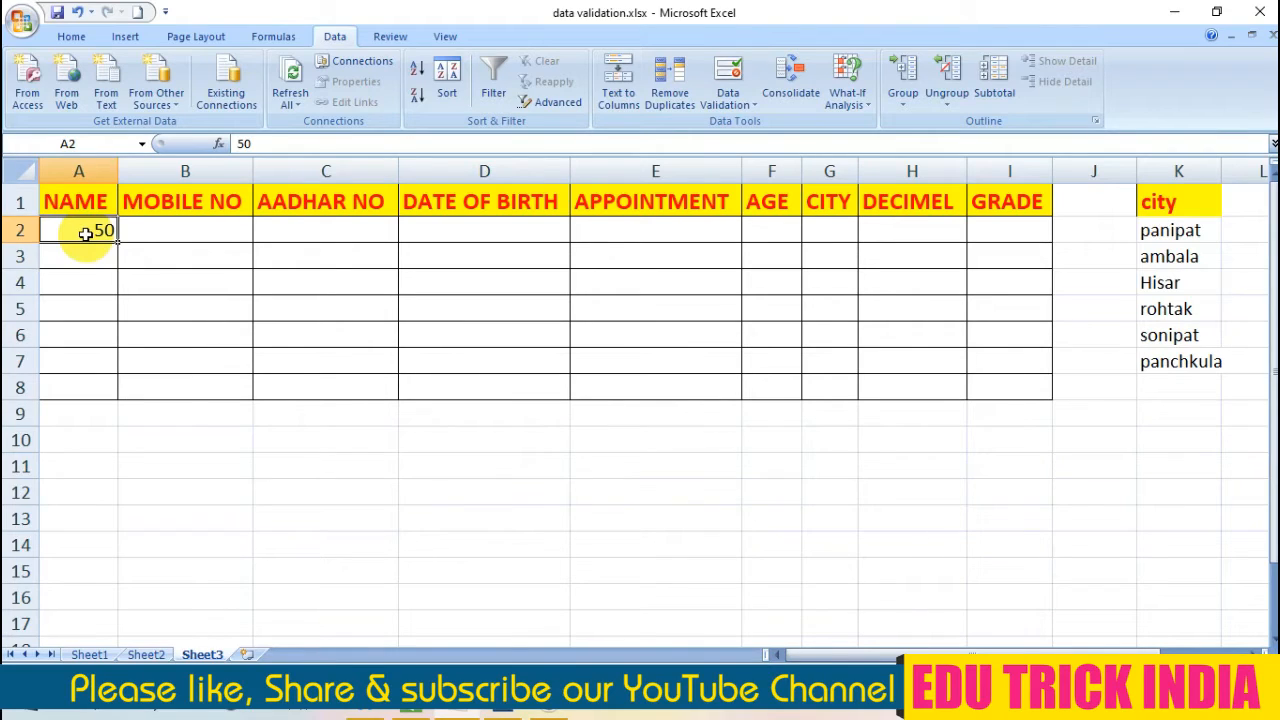
Test the error alert of cell A2 with the value 51, retry the entry once and cancel it.
text(51)
key(Return)
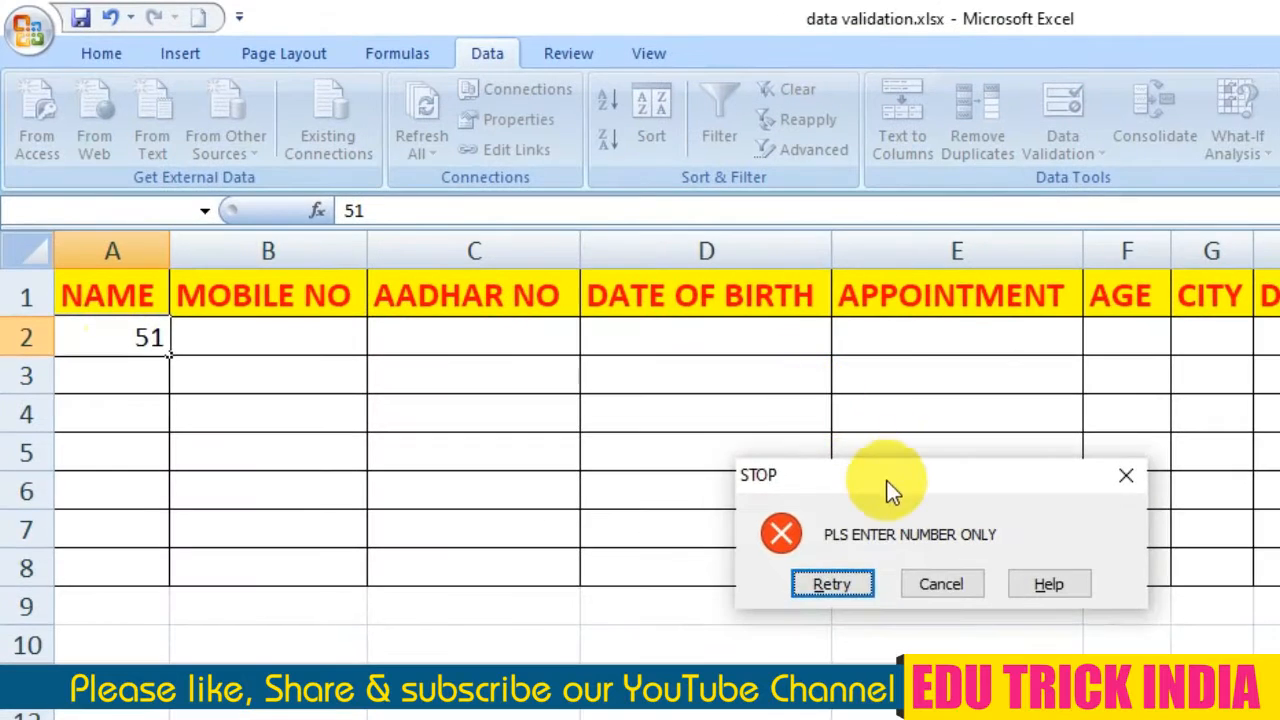
drag(860, 465, 438, 348)
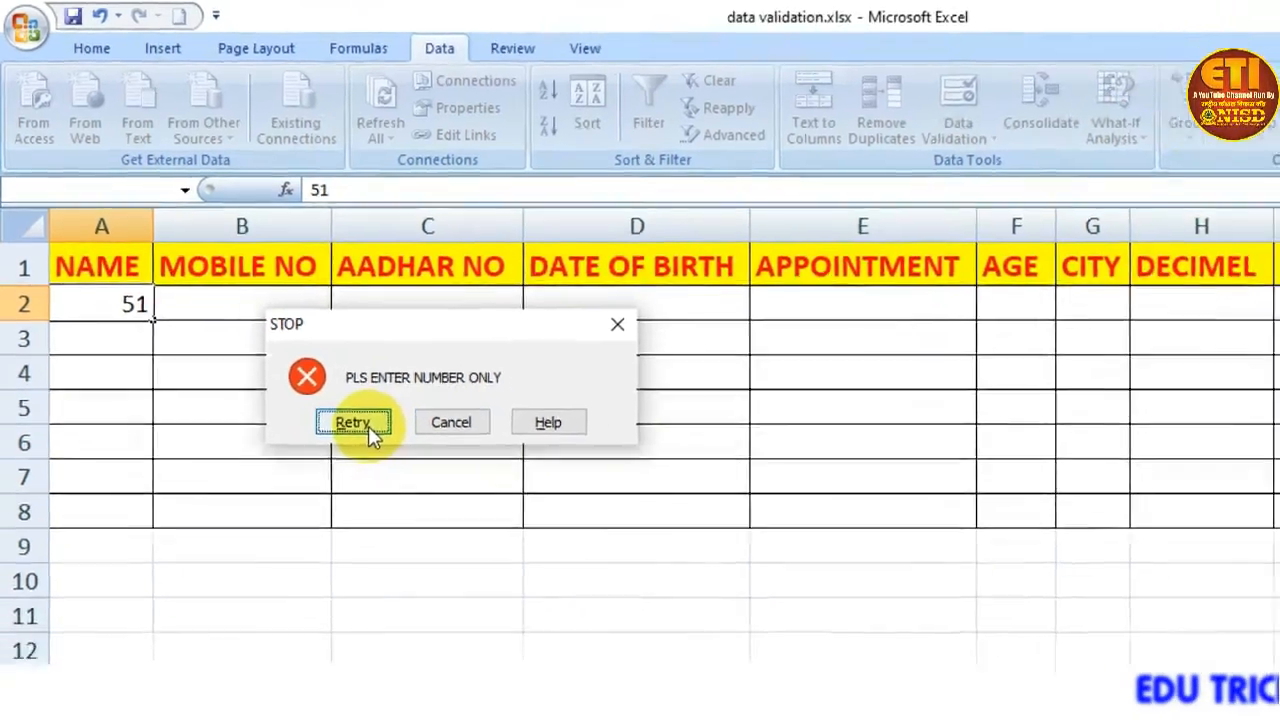
click(408, 471)
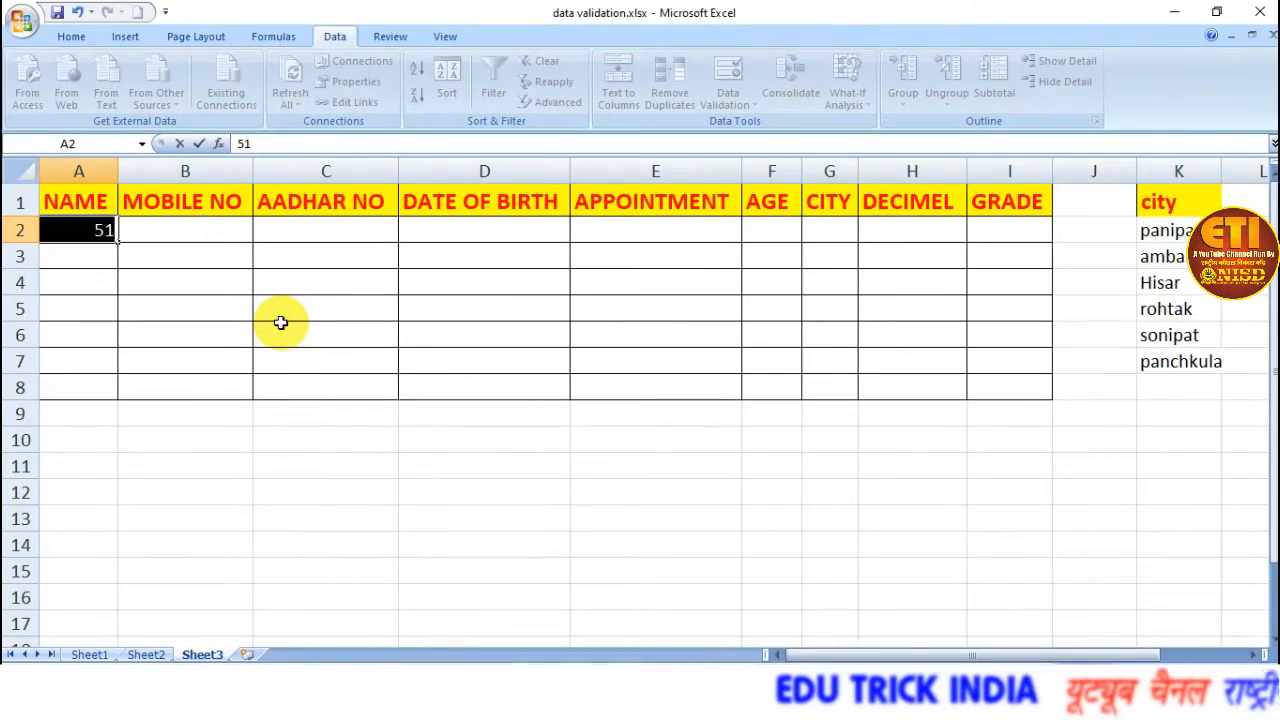
click(430, 275)
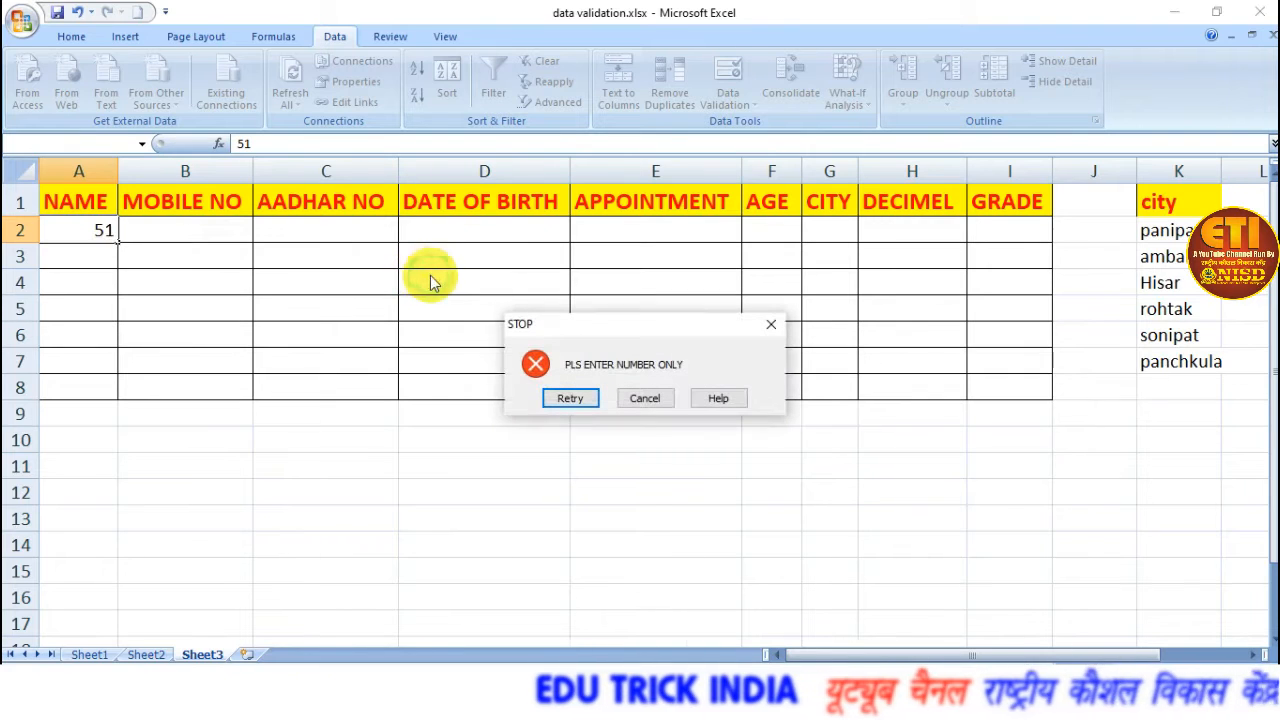
click(645, 398)
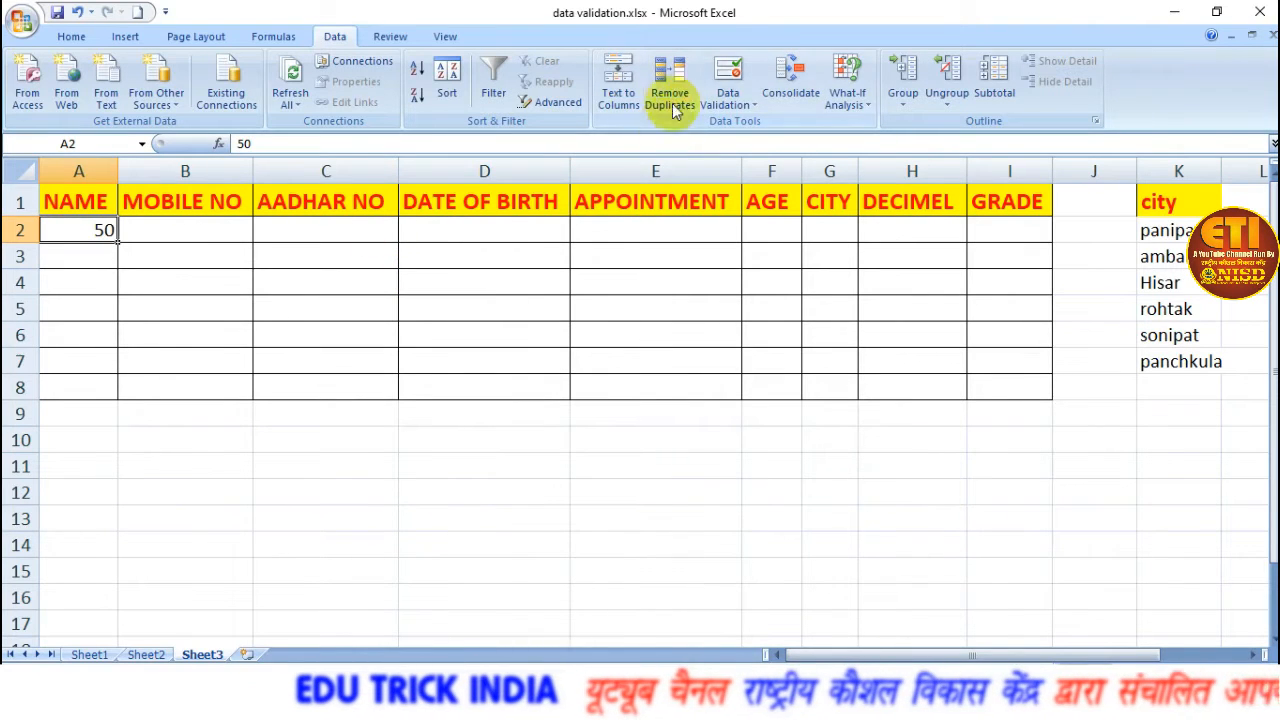
Reopen the data validation settings for A2 and clear the error alert's title and message.
click(726, 92)
click(766, 126)
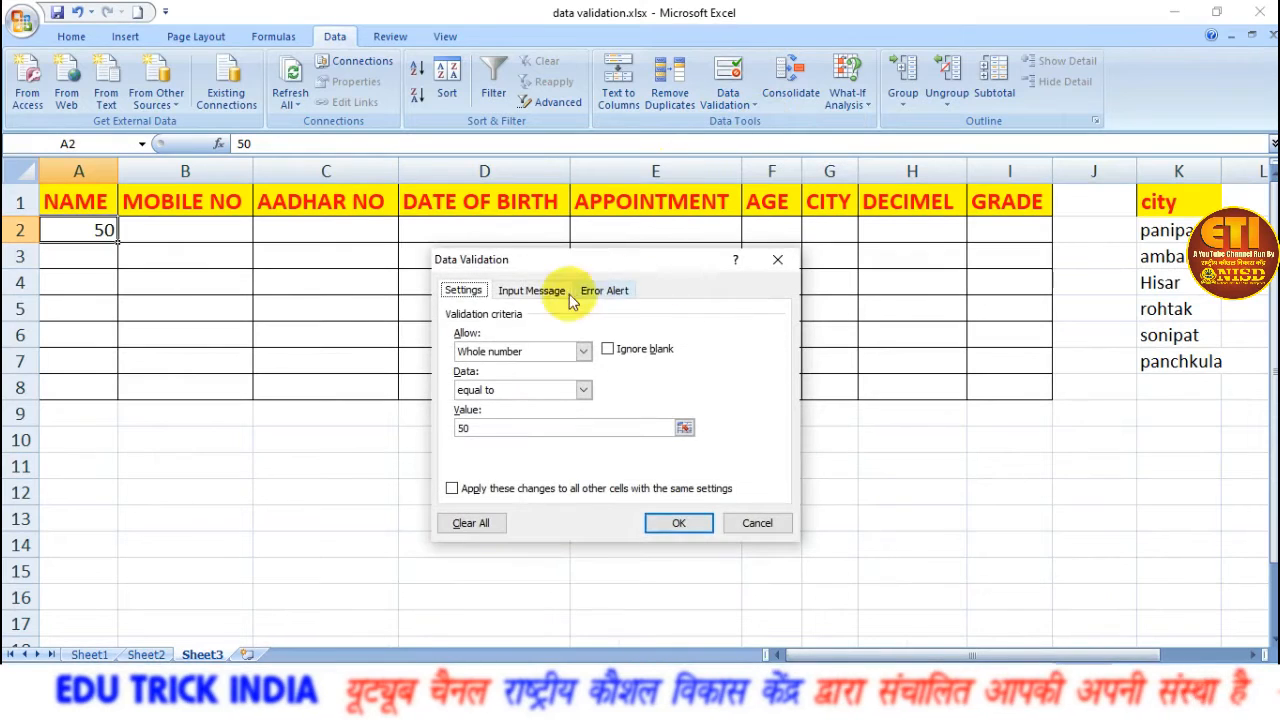
click(602, 292)
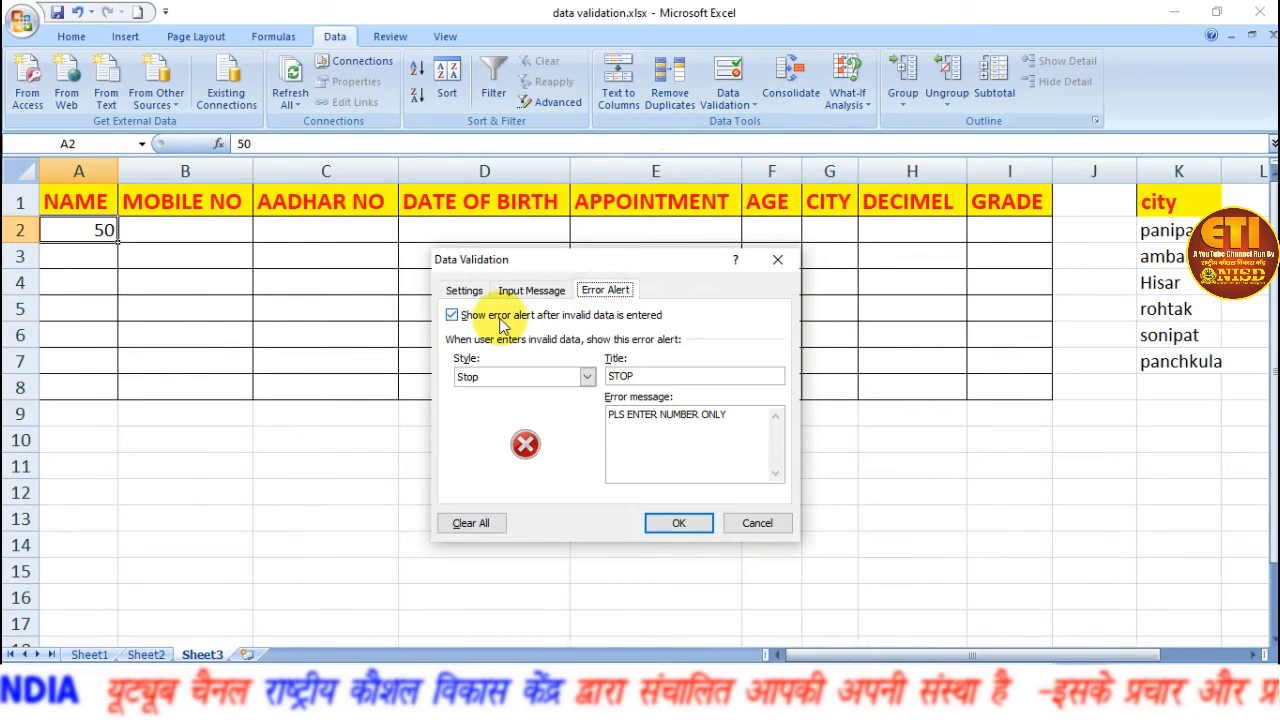
click(515, 376)
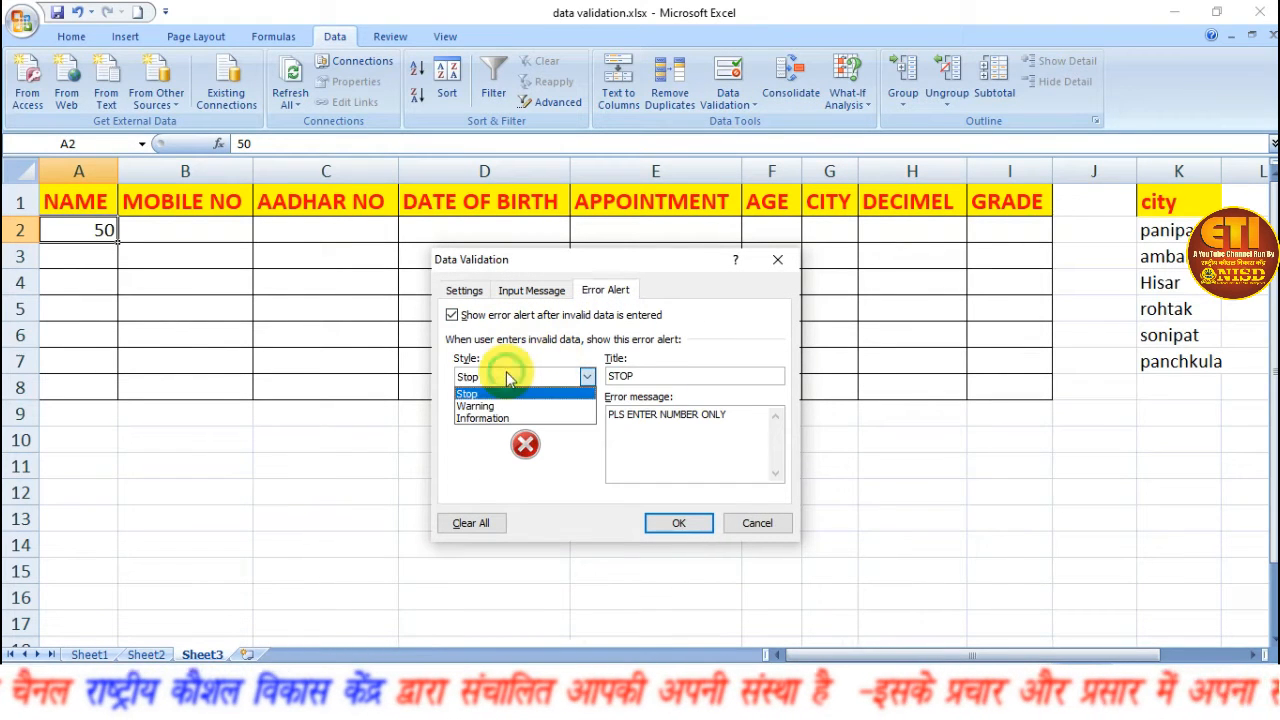
click(645, 375)
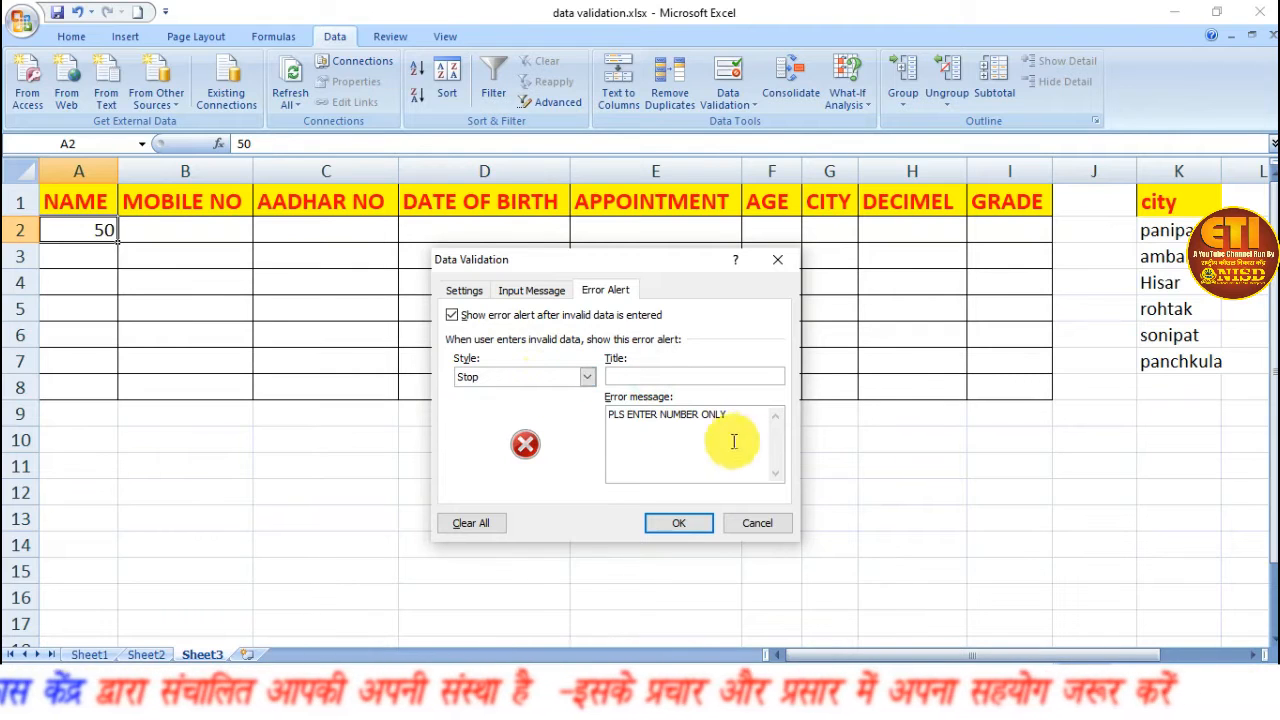
drag(609, 414, 733, 418)
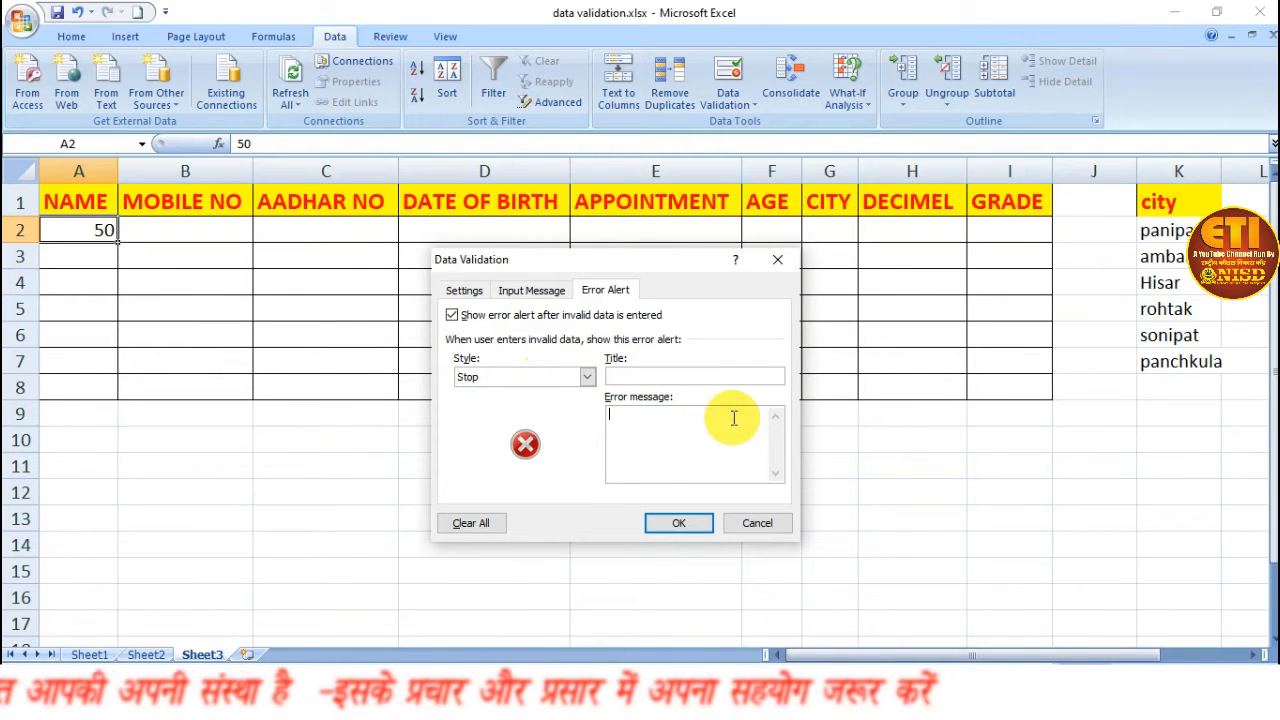
Set cell A2's validation criteria to allow any value and apply the settings.
click(465, 290)
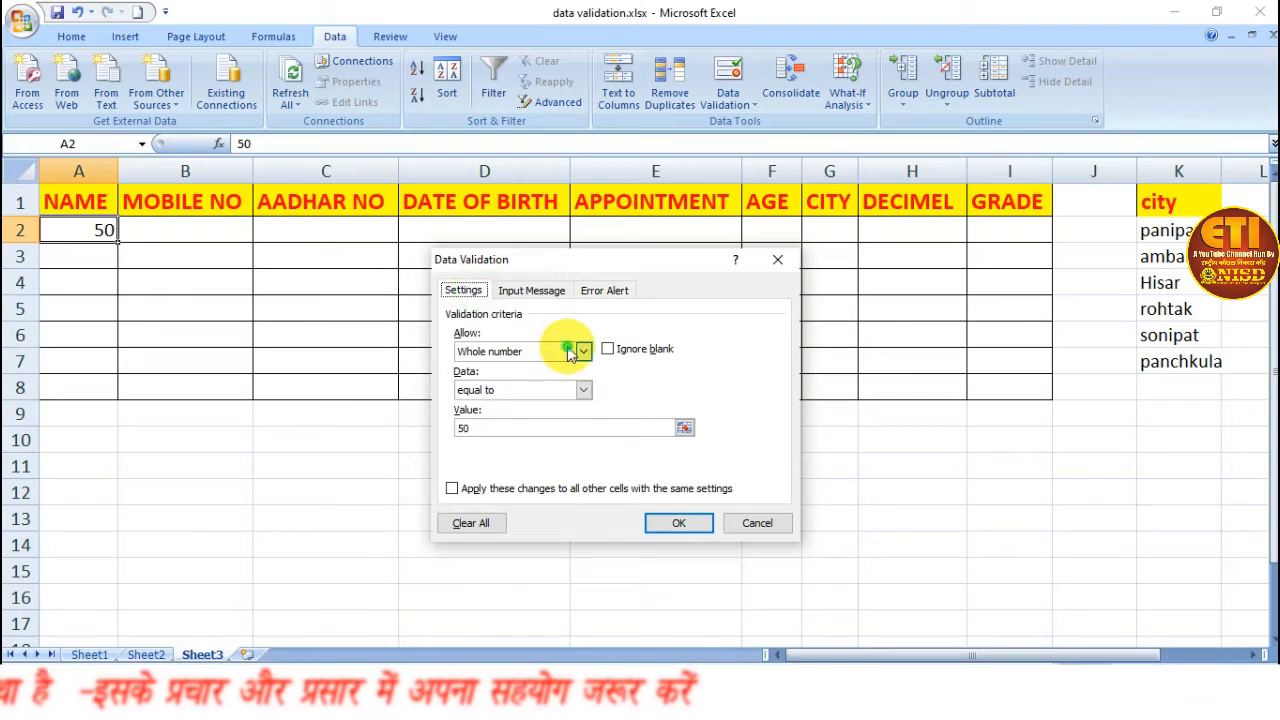
click(572, 352)
click(541, 364)
click(679, 523)
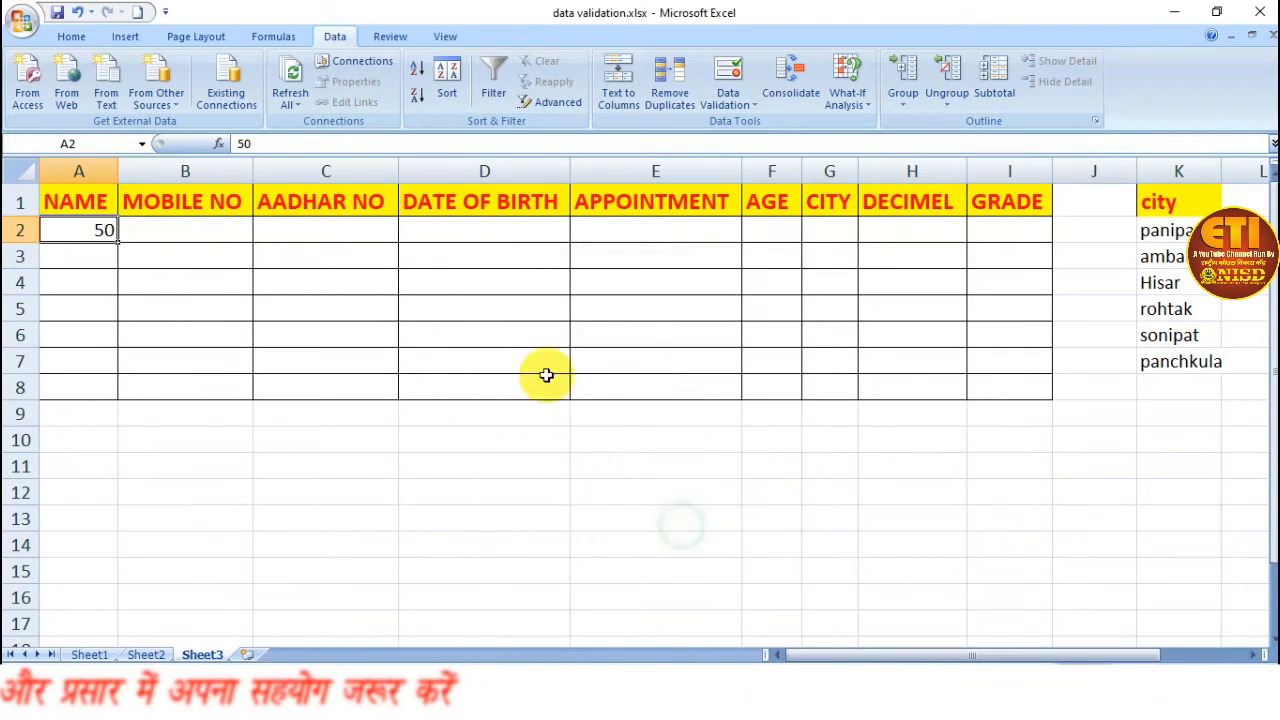
Test the unrestricted cells by entering 87 in A2 and 56 in A3.
click(123, 229)
click(94, 231)
text(47)
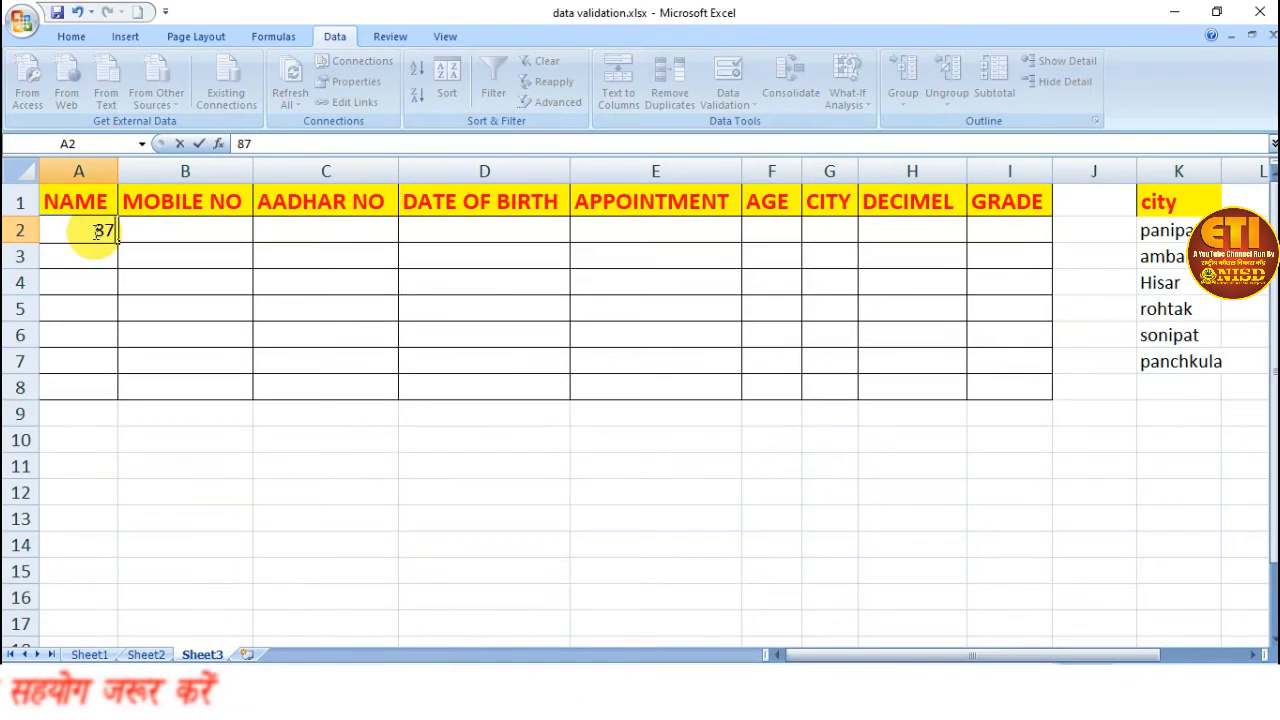
key(Return)
text(56)
key(Return)
click(129, 309)
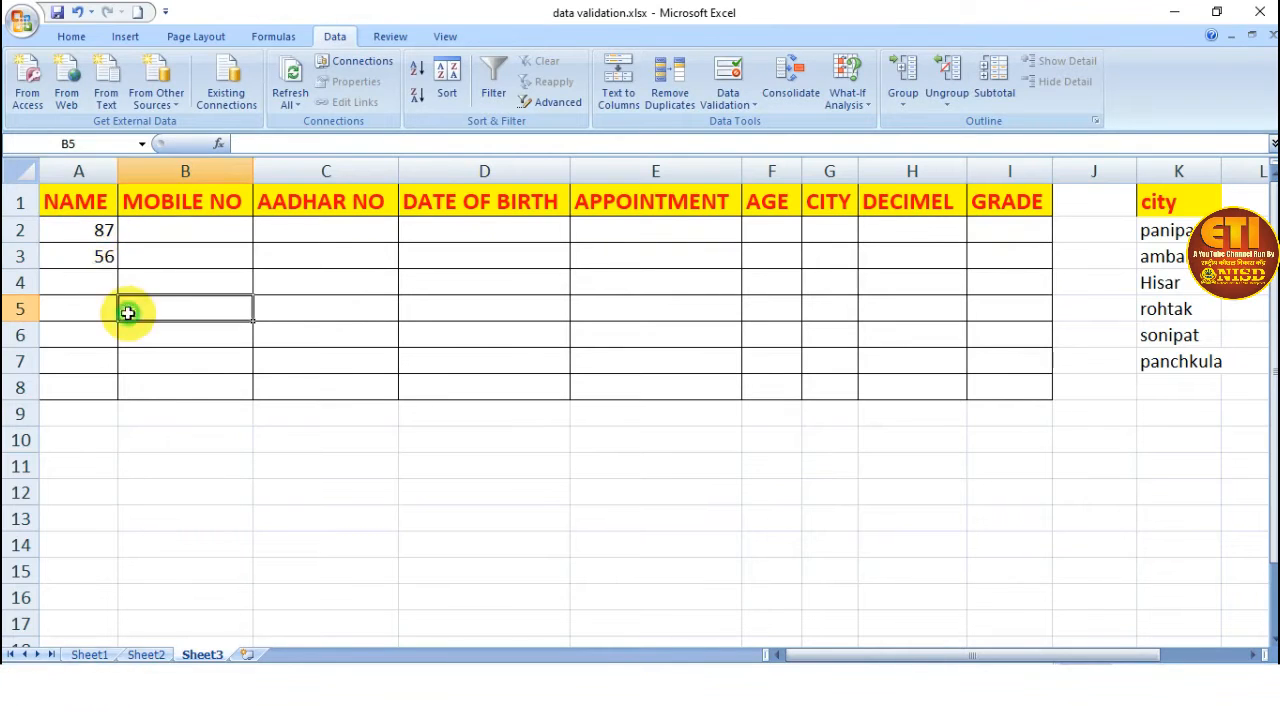
Clear the test values from cells A2 and A3.
drag(100, 230, 93, 255)
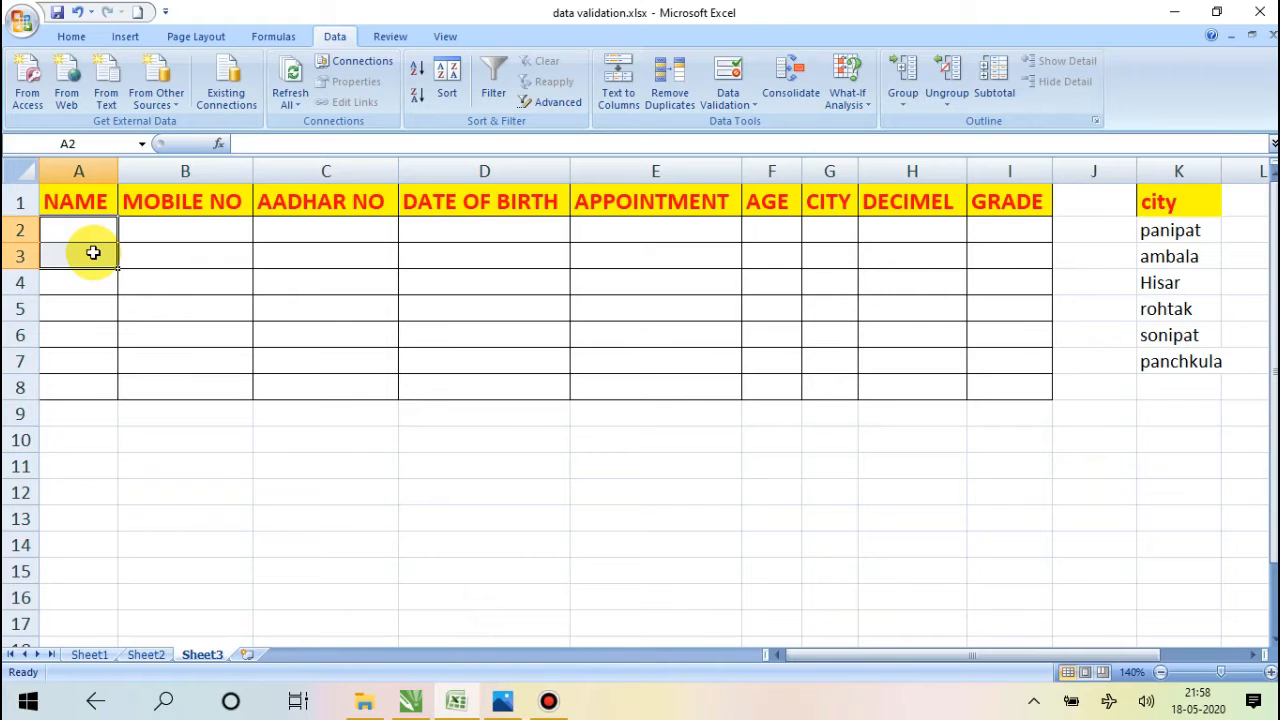
click(143, 262)
click(94, 230)
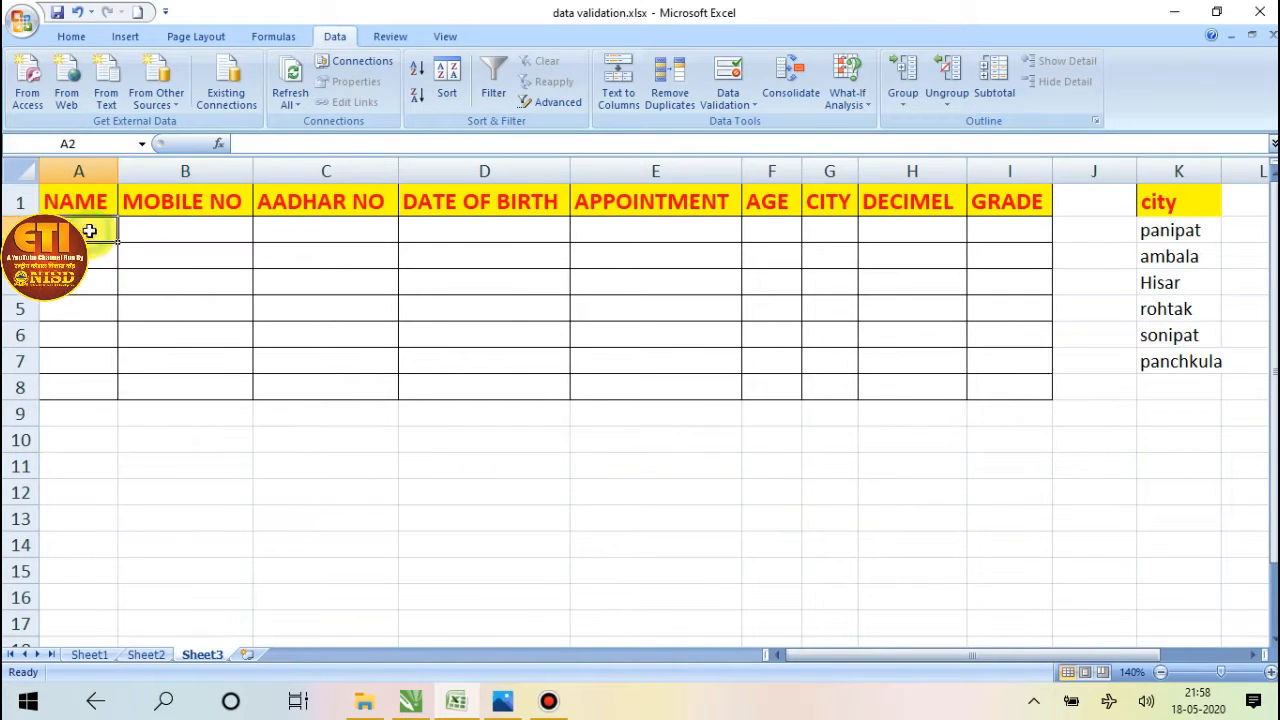
Open the data validation settings for cell B2 in the MOBILE NO column.
click(221, 234)
click(728, 98)
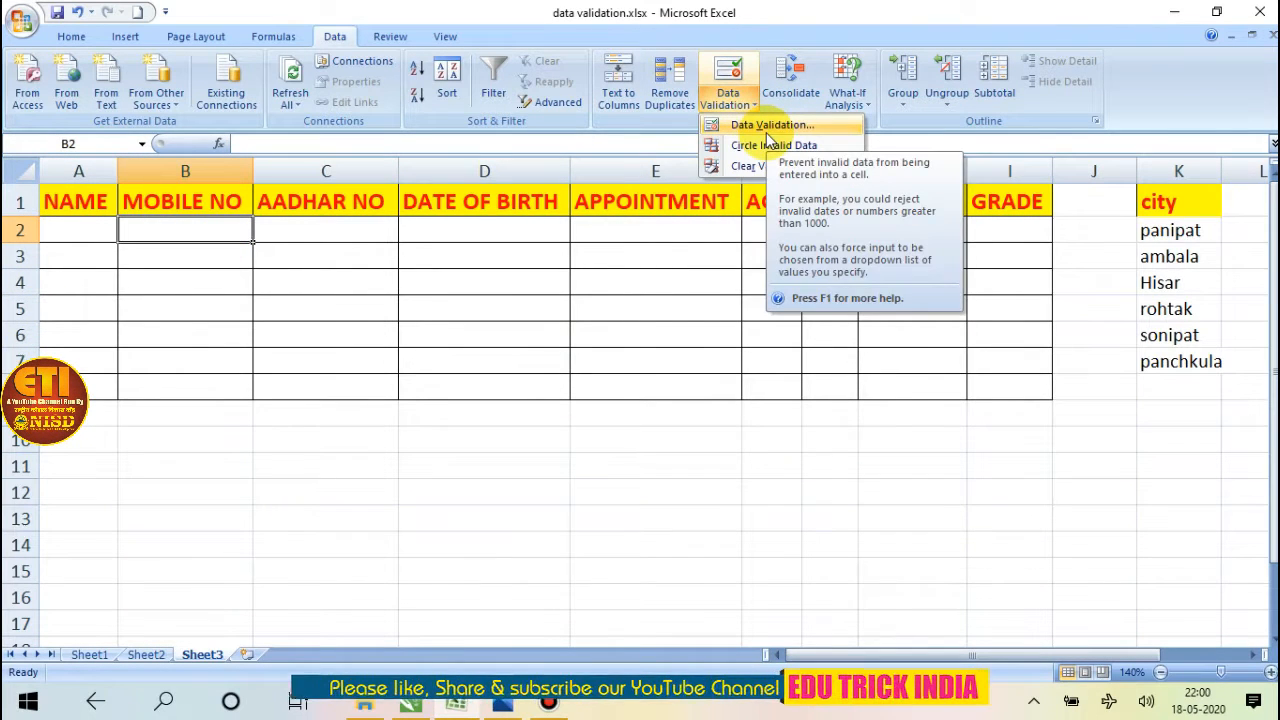
click(758, 125)
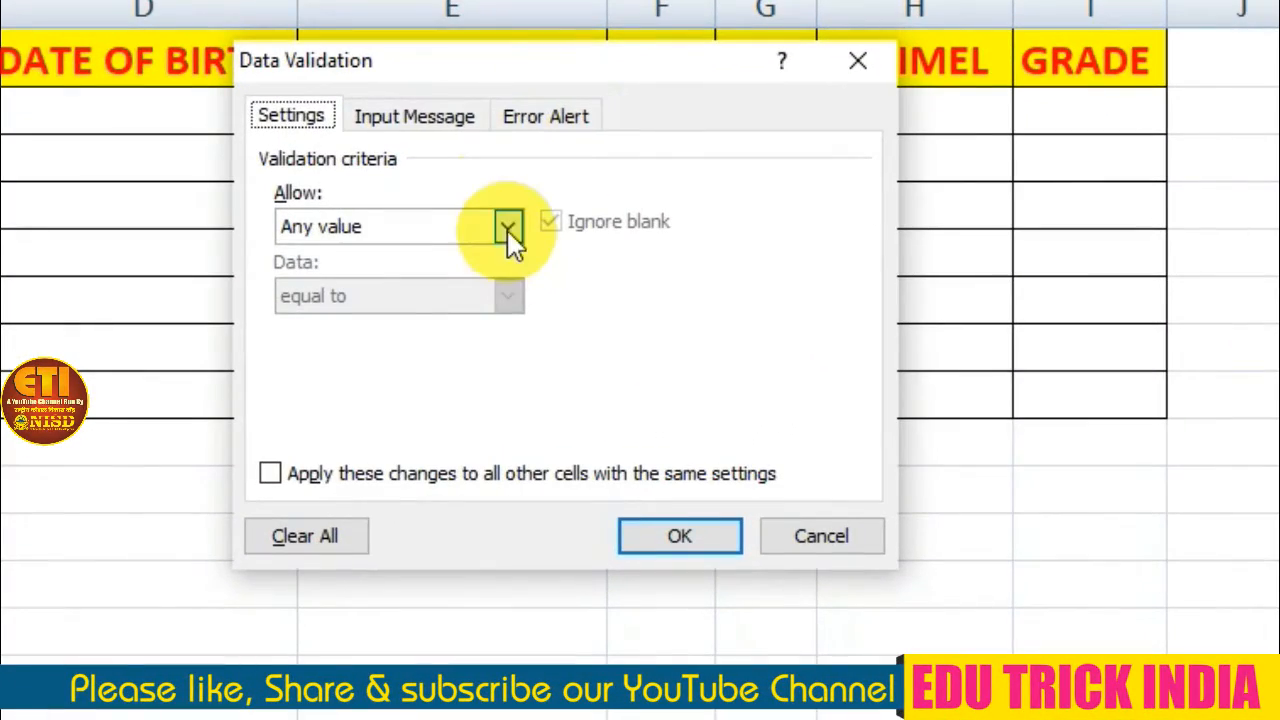
Try whole number as the allowed type for B2 and review the comparison options.
click(507, 228)
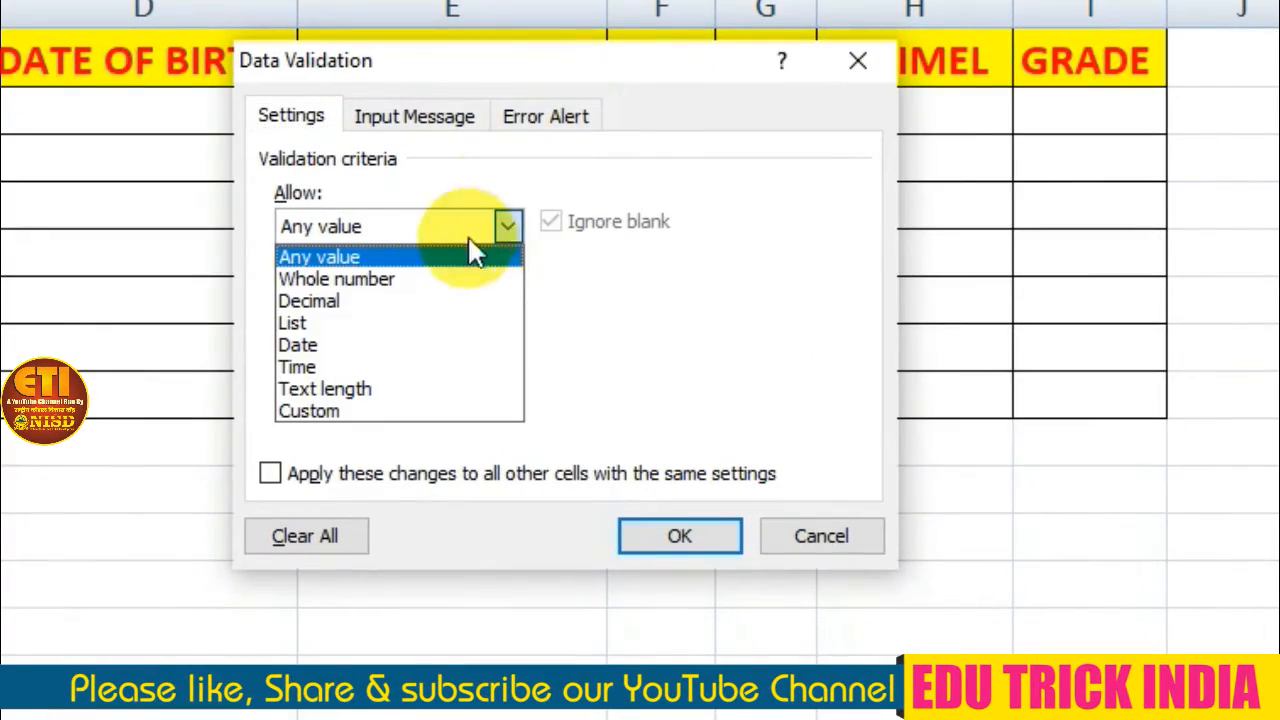
click(412, 280)
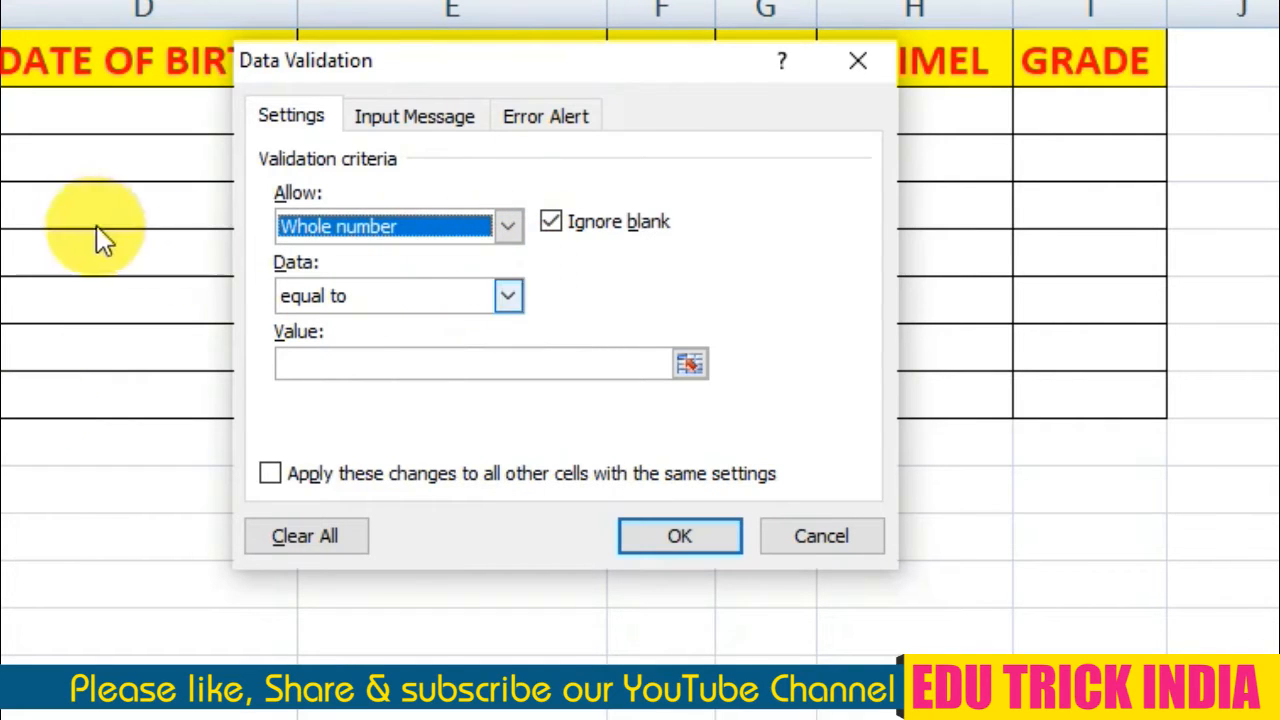
click(507, 296)
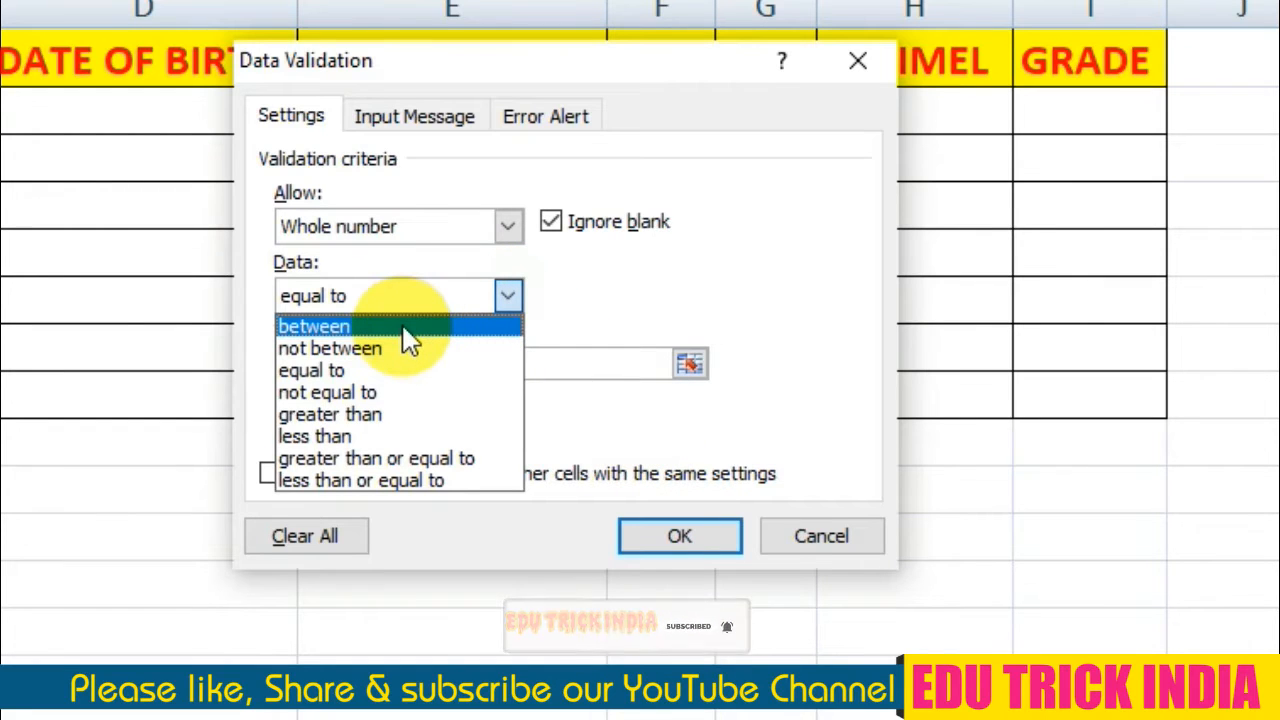
click(507, 226)
click(507, 292)
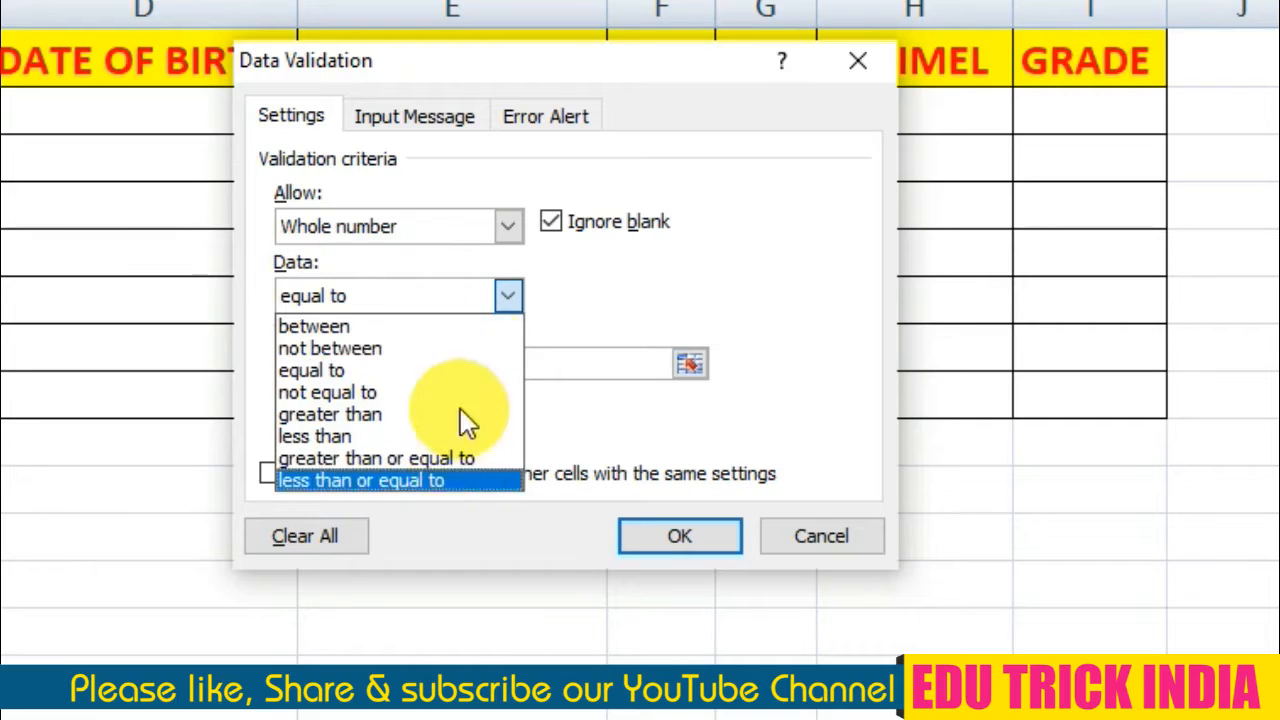
click(568, 300)
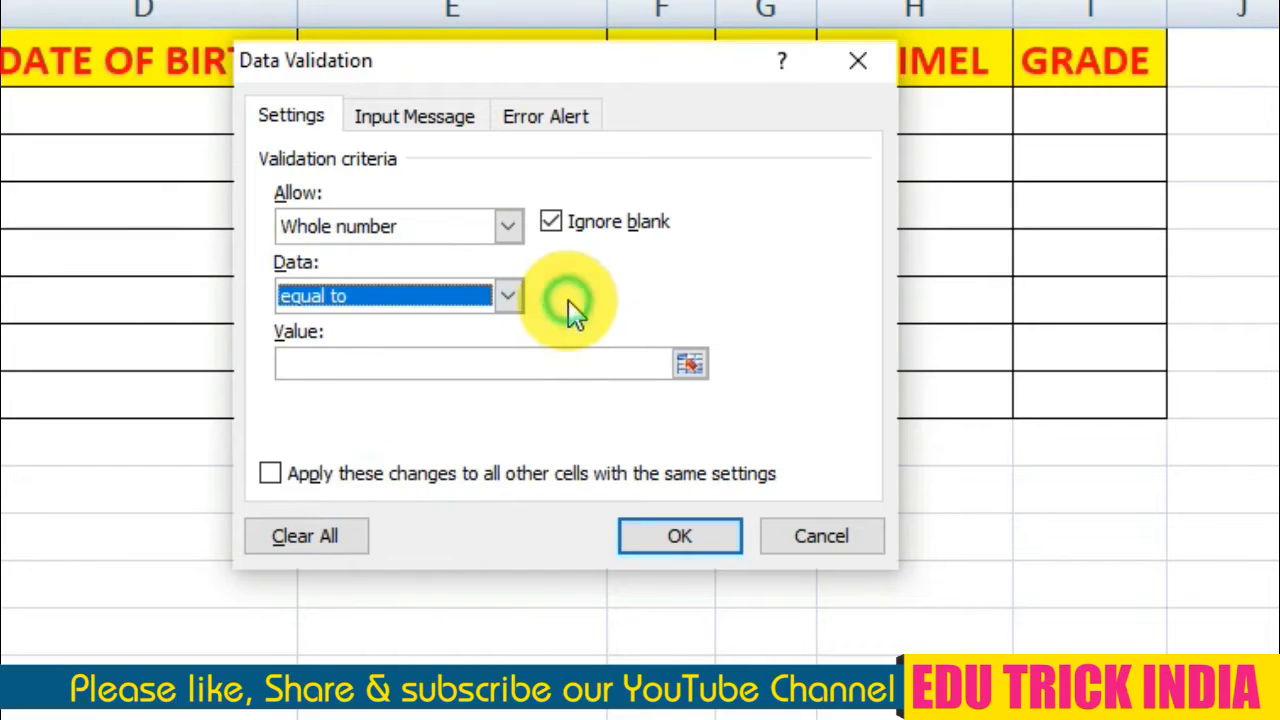
Restrict cell B2 to a text length equal to 10 and apply the validation rule.
click(510, 228)
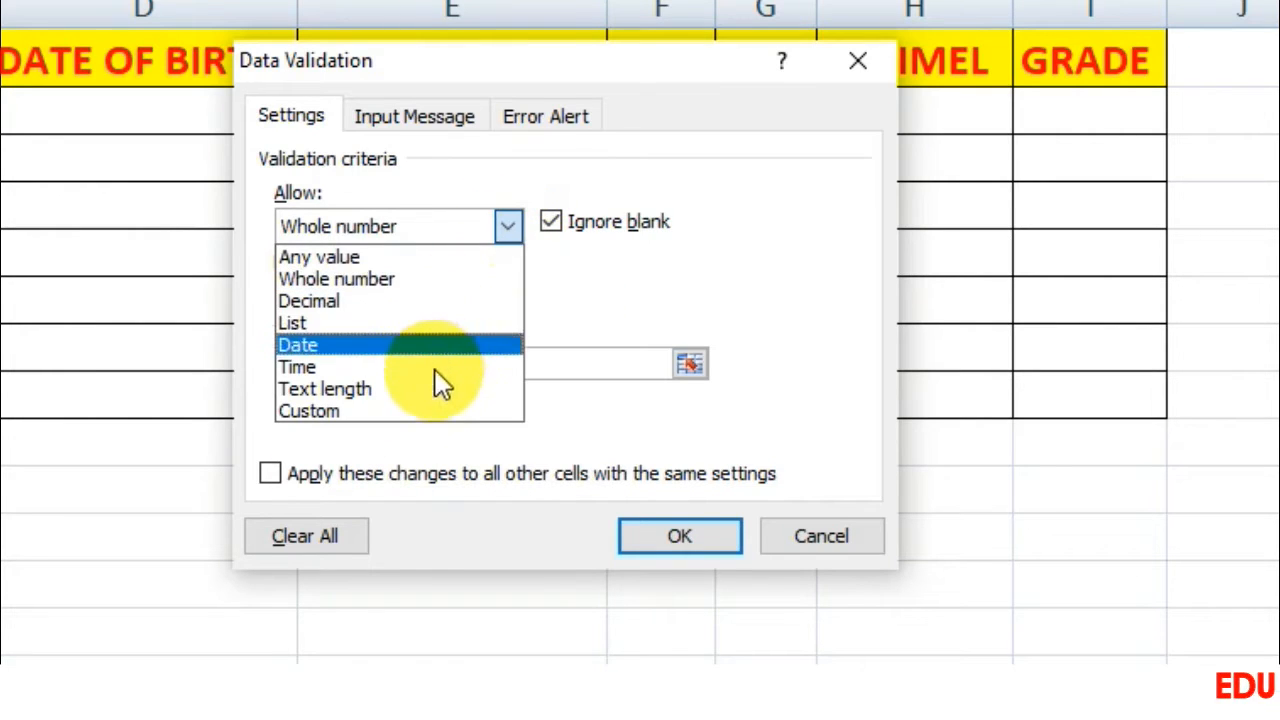
click(438, 390)
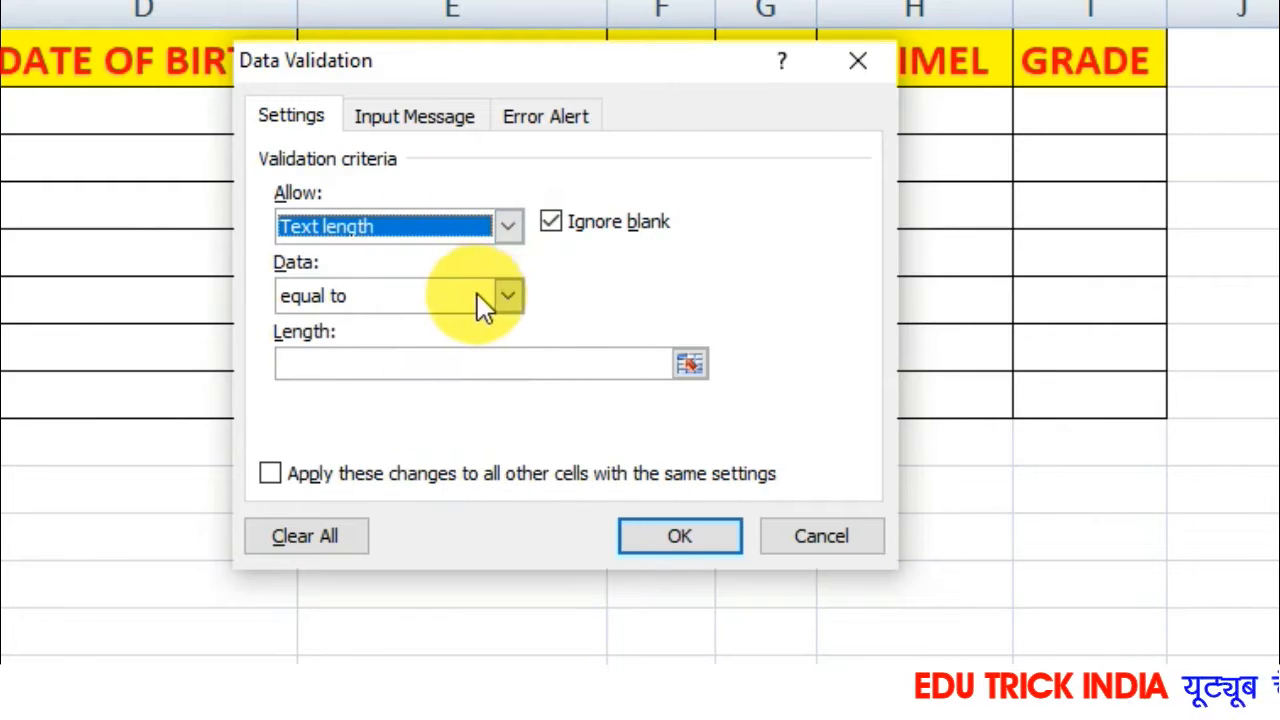
click(506, 298)
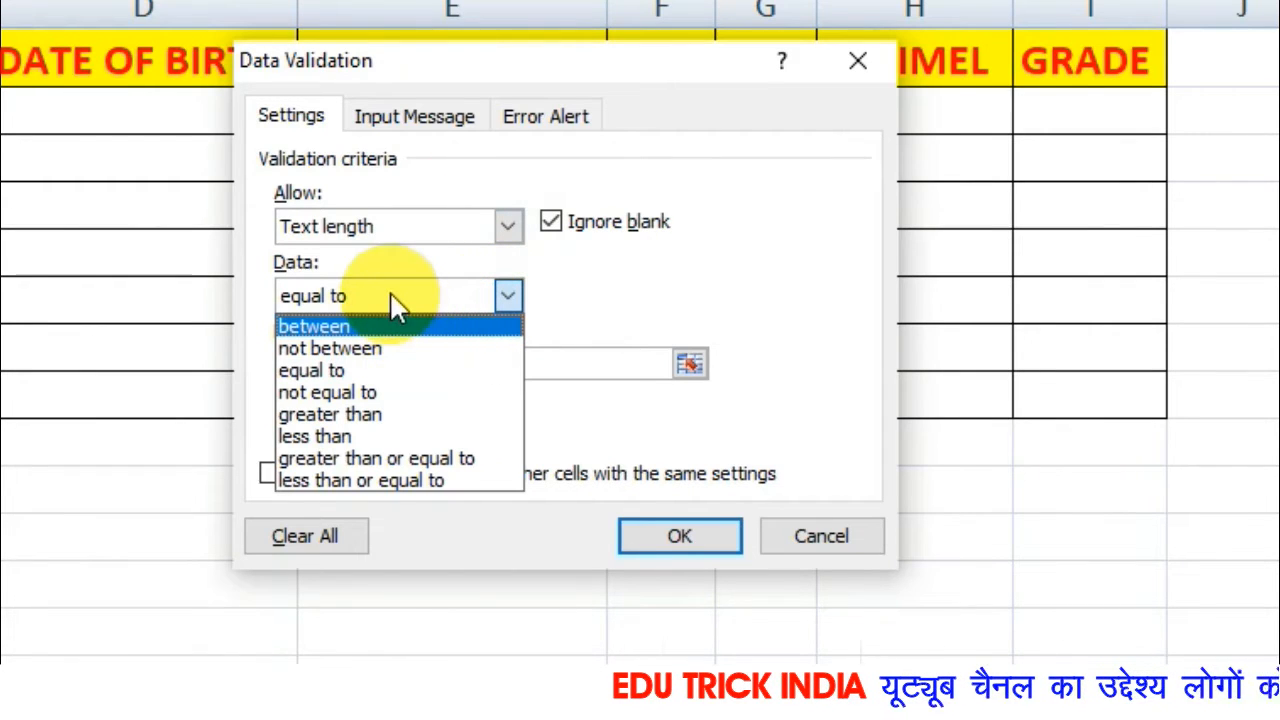
click(392, 378)
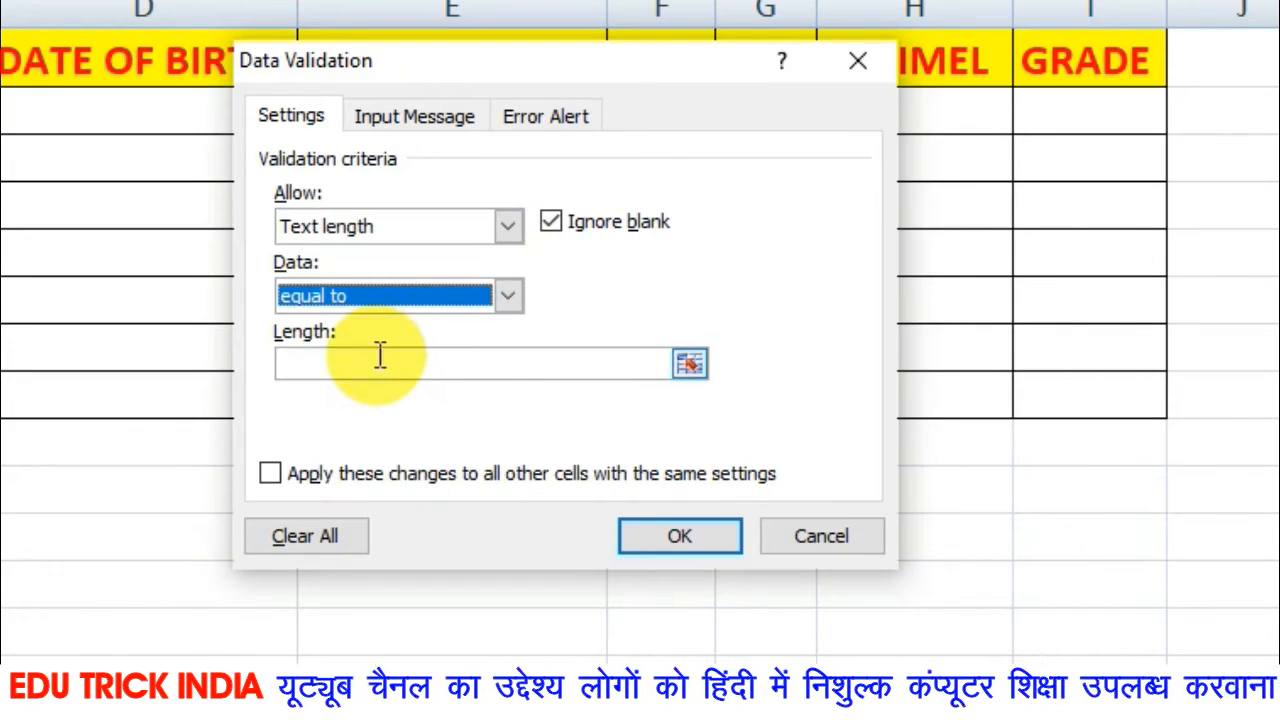
click(378, 359)
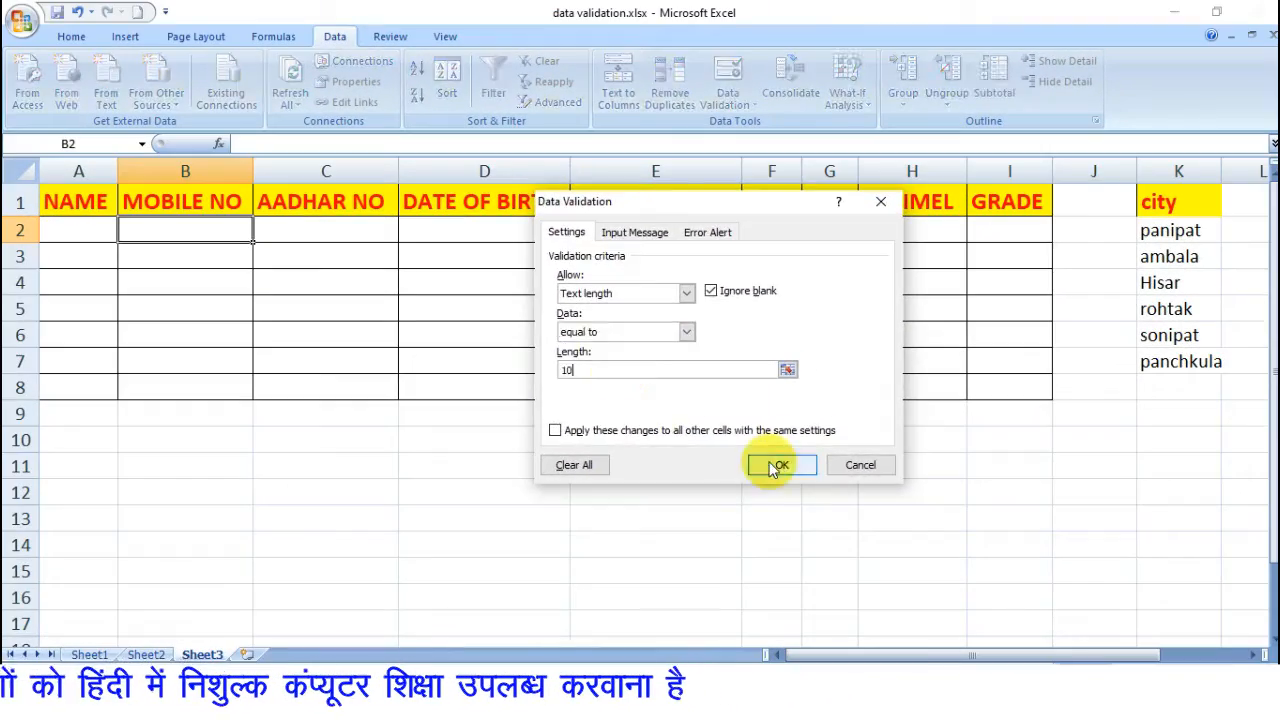
click(778, 466)
Test the length rule by entering a twelve-digit number in cell B2, choosing to retry the entry.
text(12)
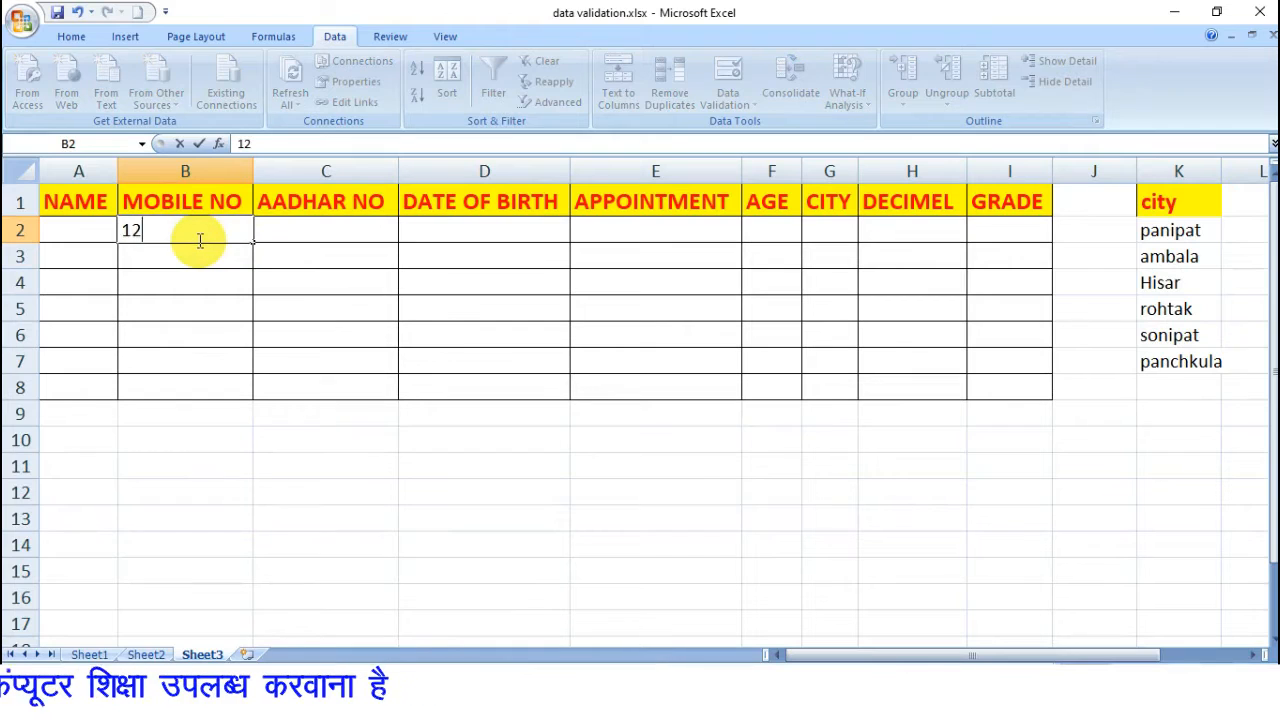
text(5648564)
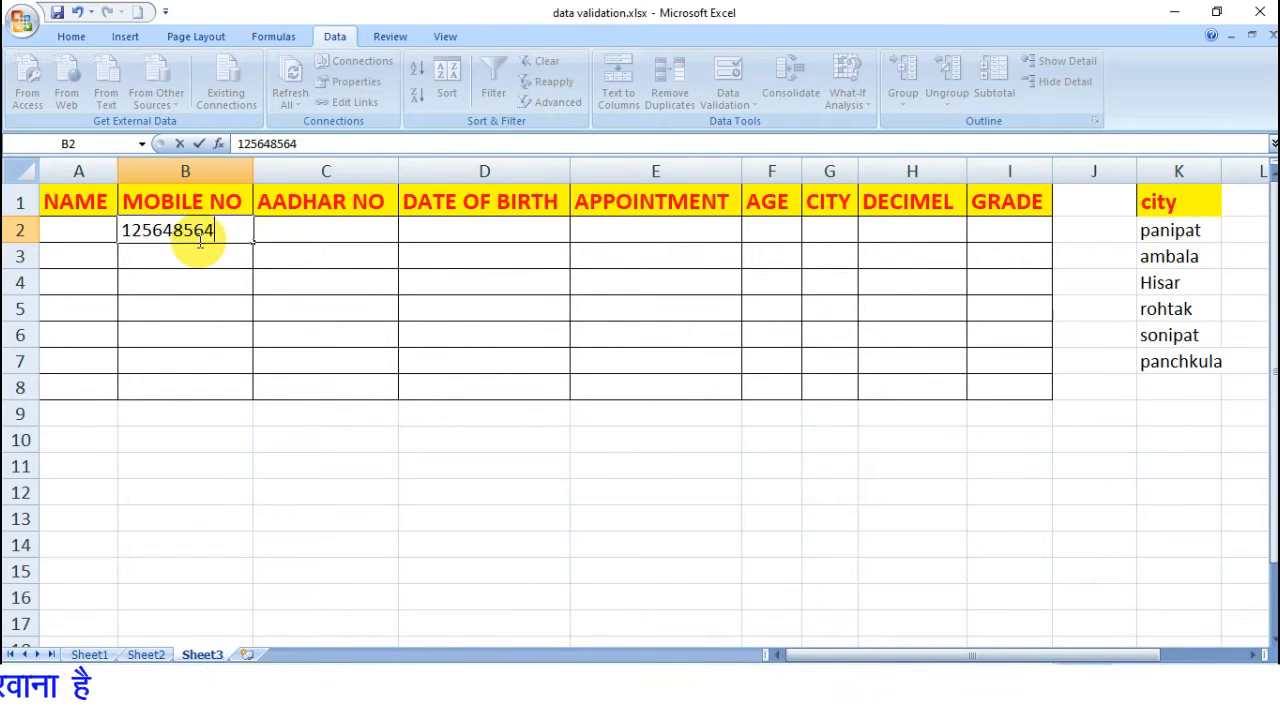
text(856)
key(Return)
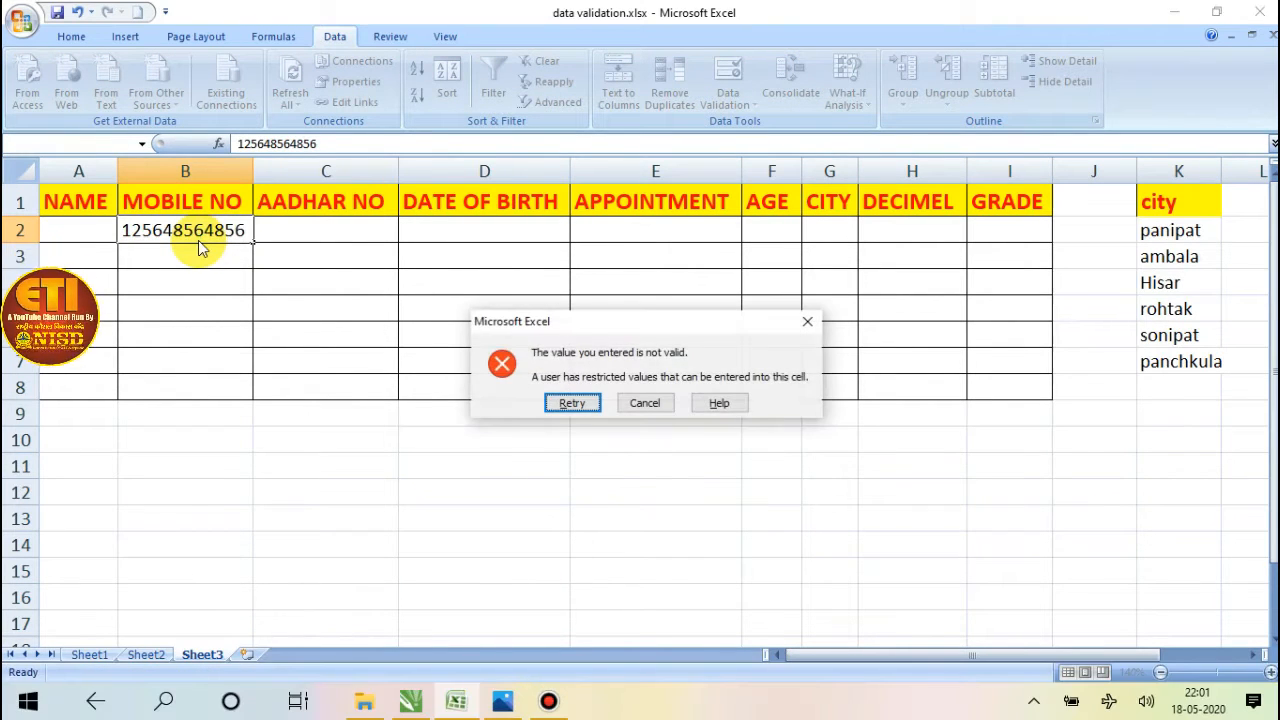
click(572, 403)
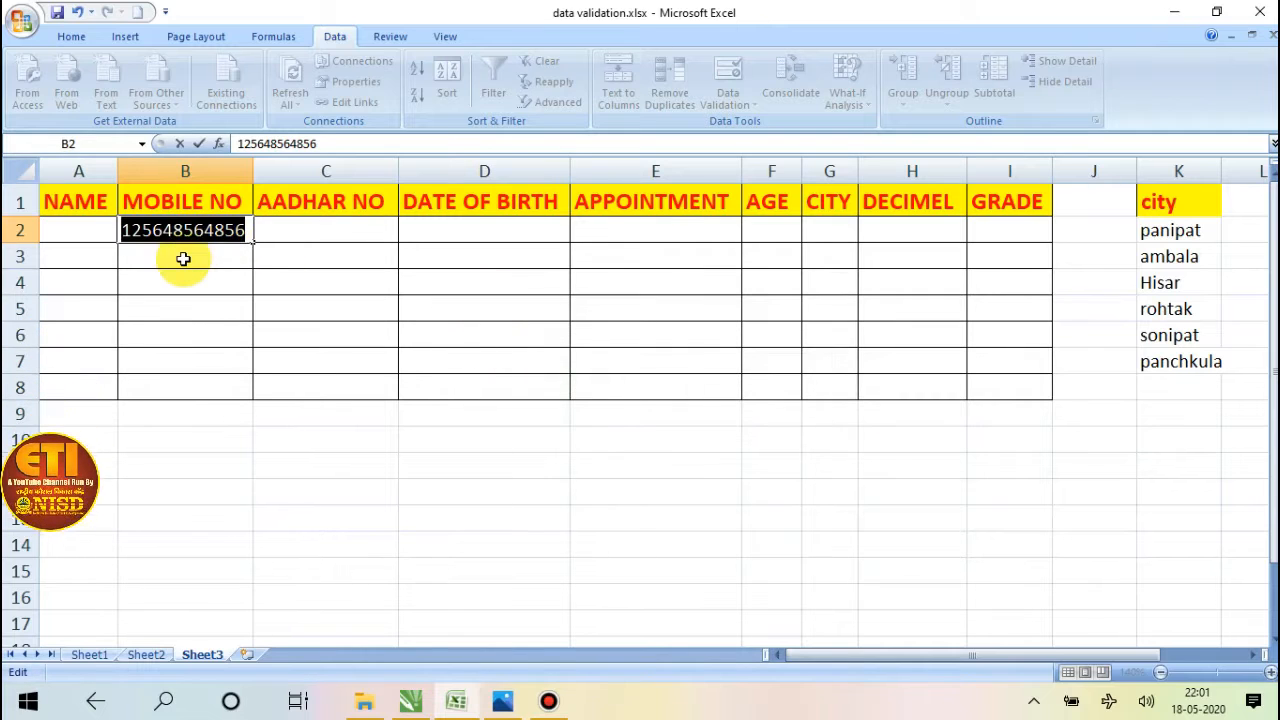
Enter a ten-digit mobile number in cell B2 and a five-digit test number in B3.
text(1234567890)
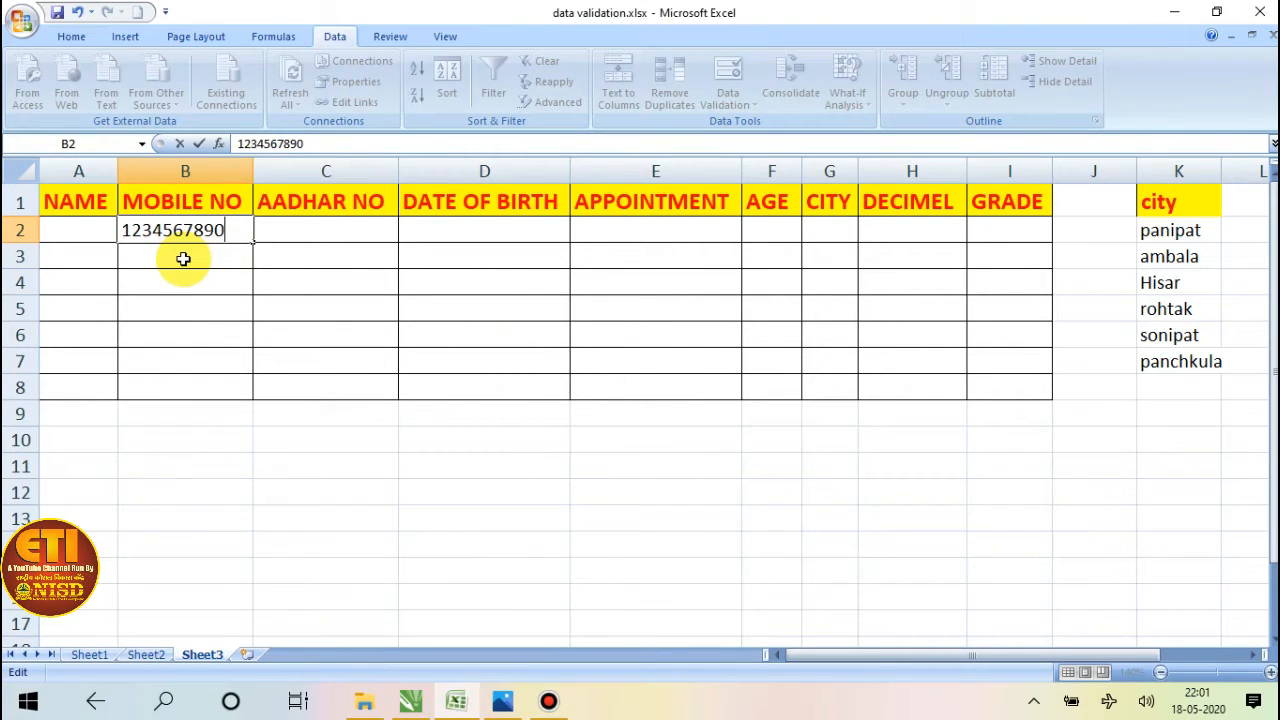
key(Return)
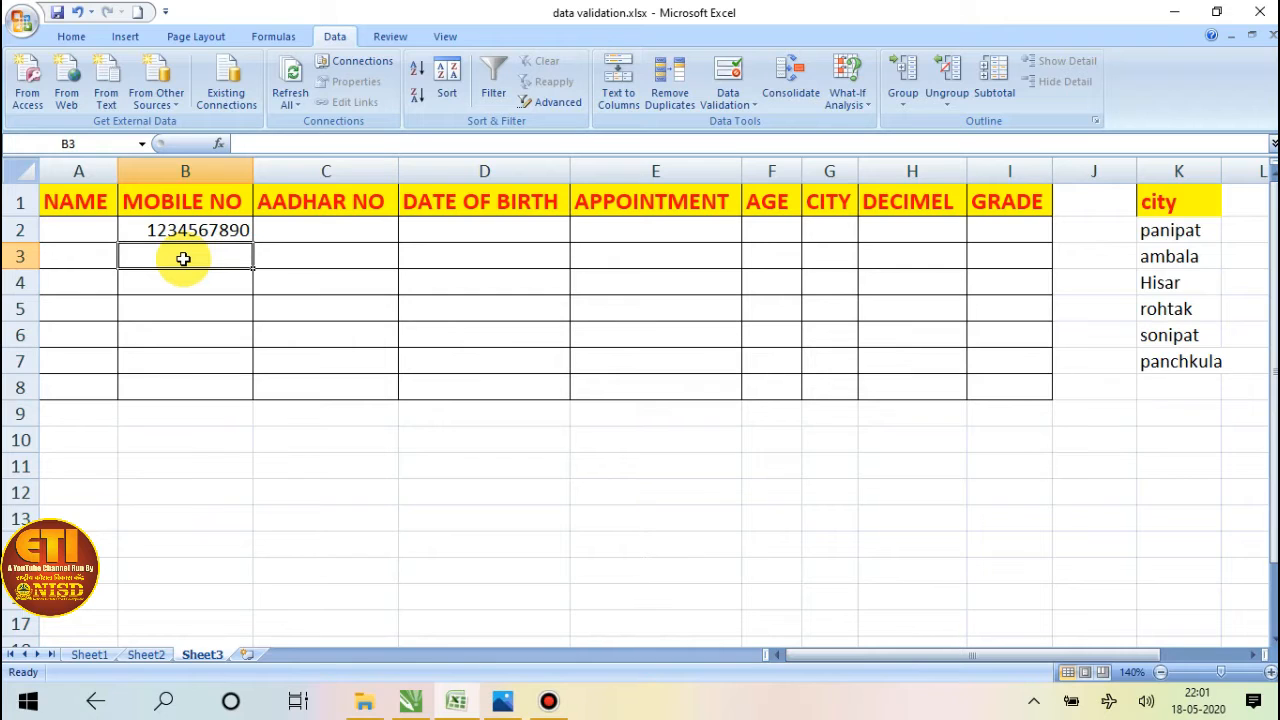
text(25699)
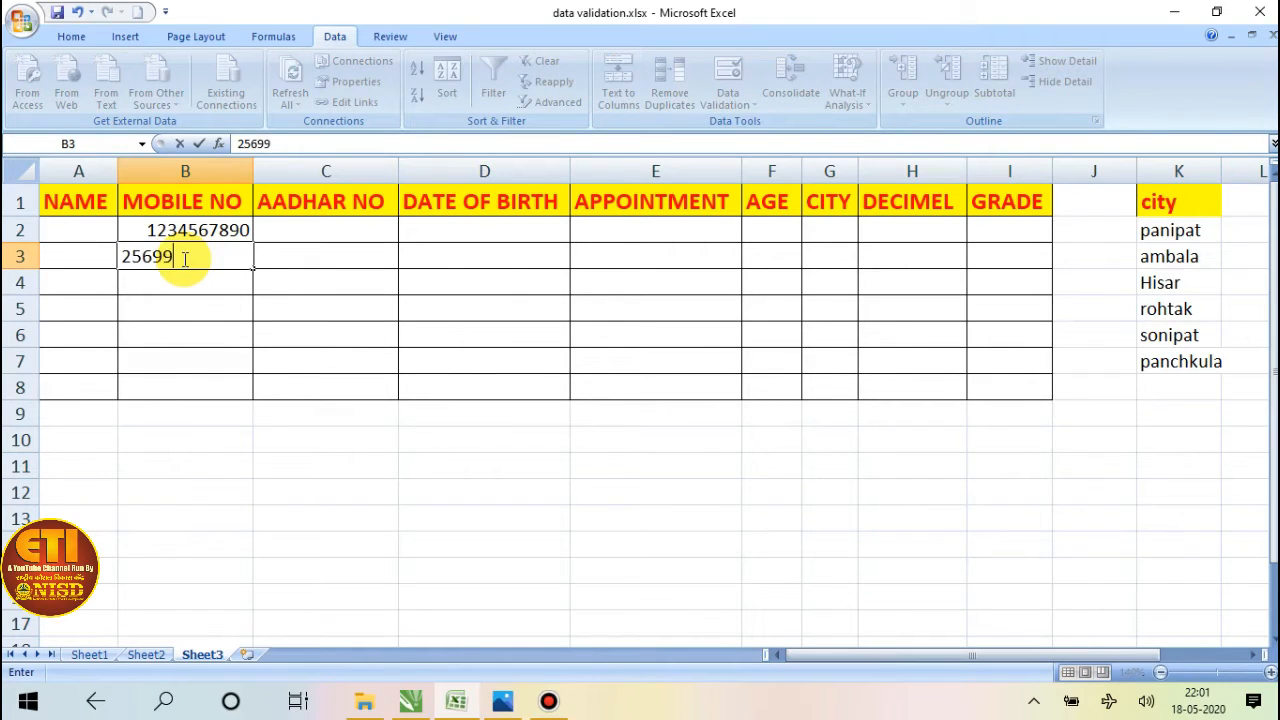
key(Return)
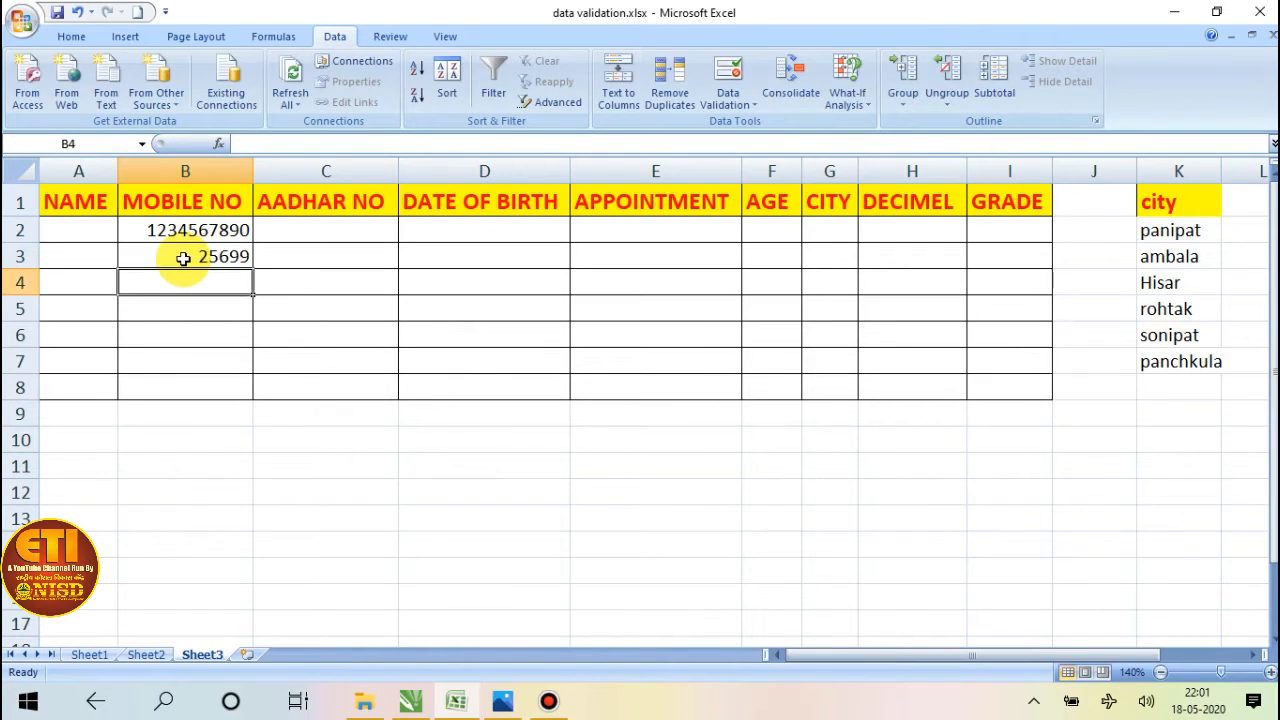
Test cell B2's rule again with a five-digit number and cancel the entry.
key(Up)
key(Up)
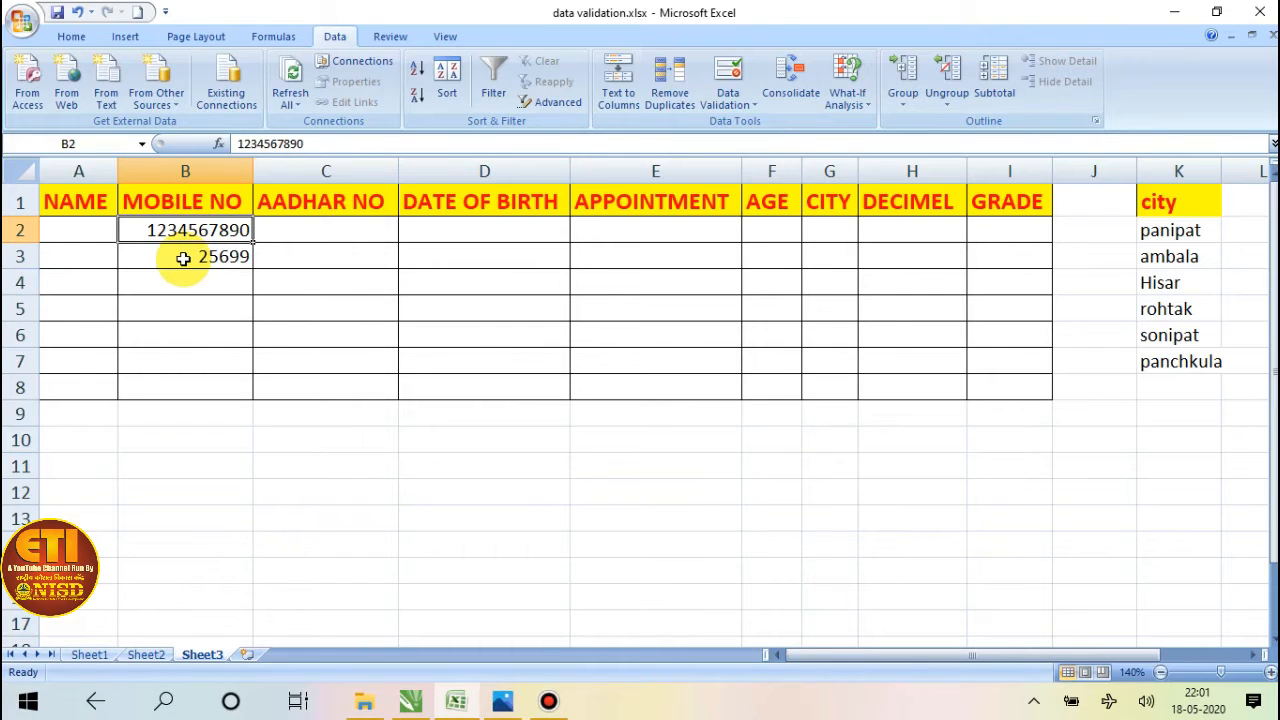
text(25648)
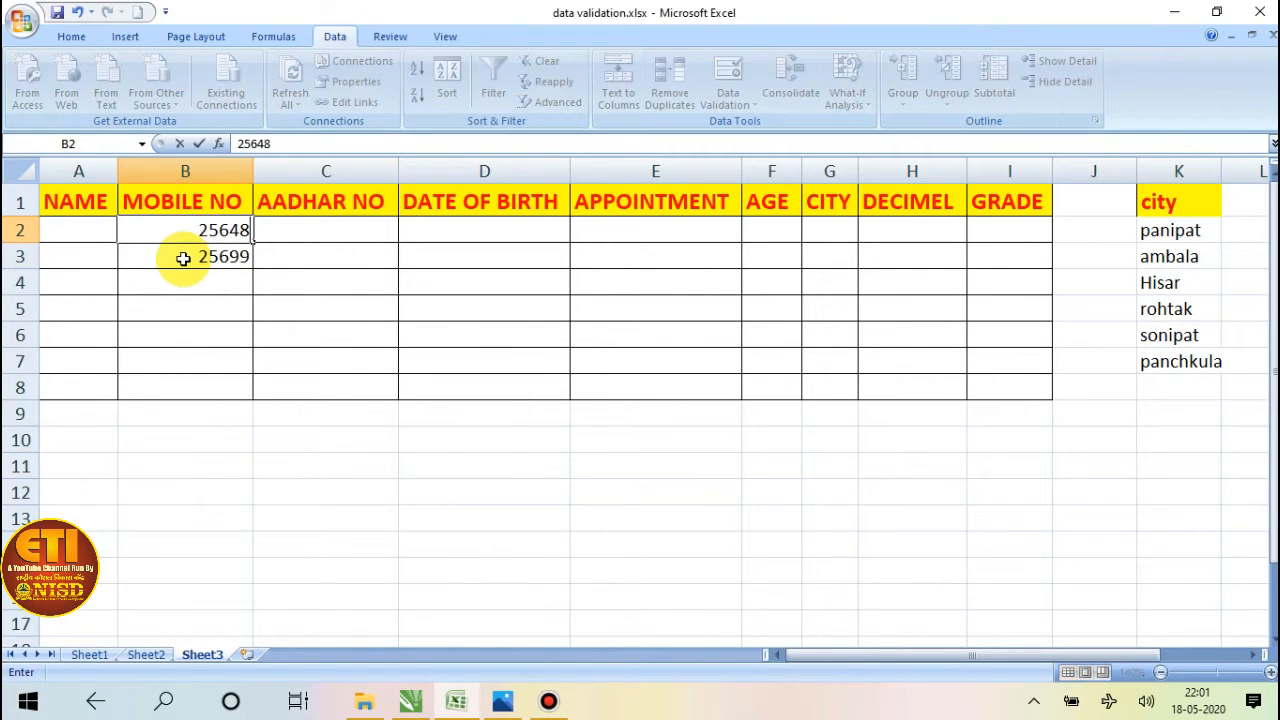
key(Return)
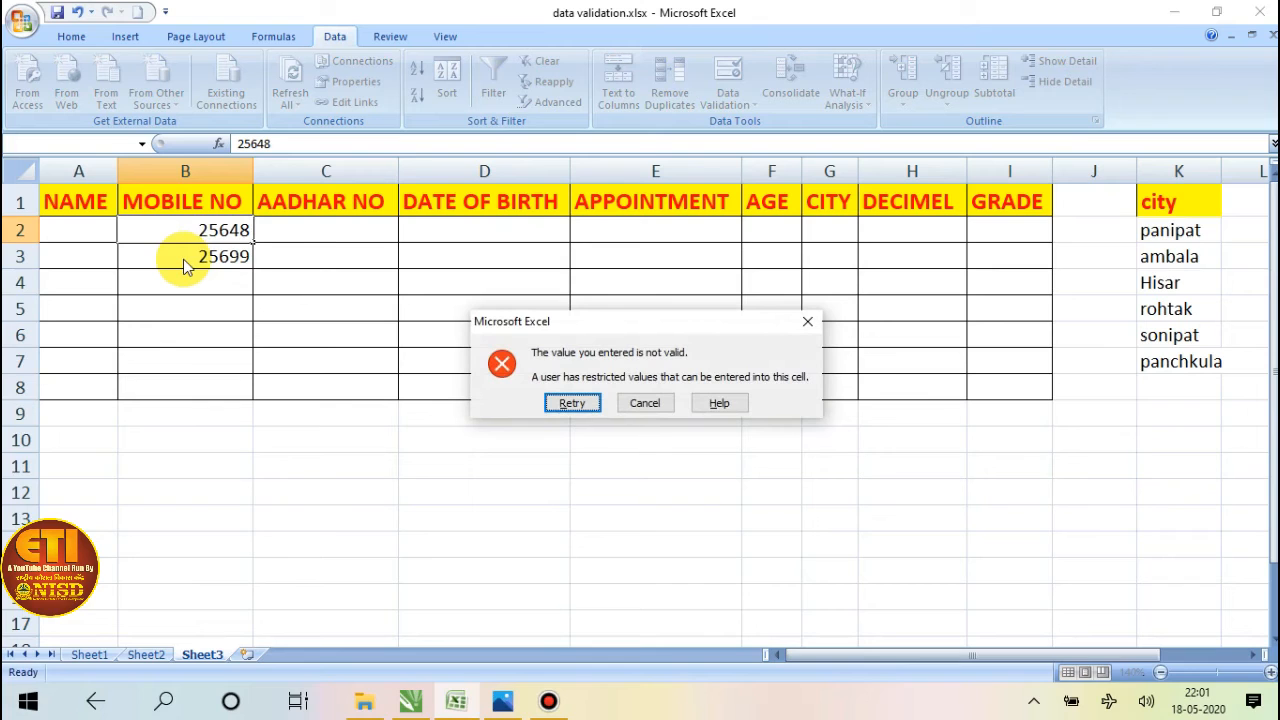
click(645, 403)
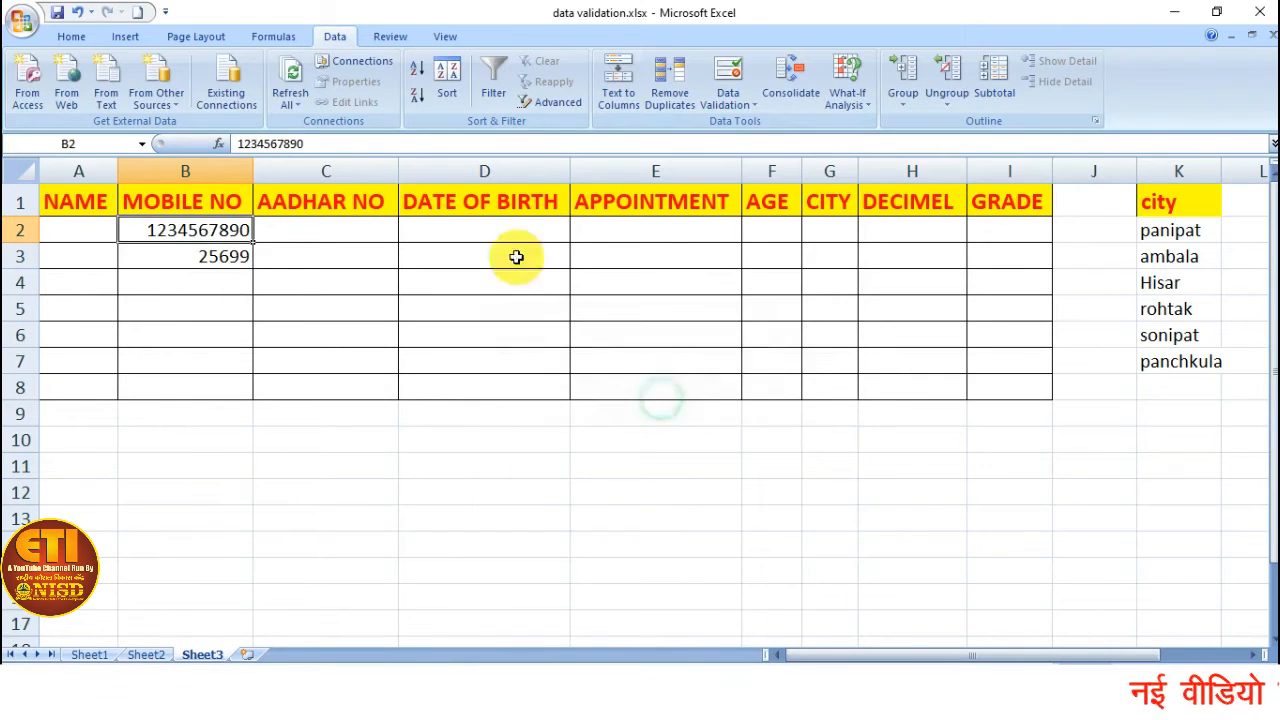
Extend the text length rule, equal to 10, to the MOBILE NO cells B2 through B8.
drag(207, 243, 198, 381)
click(728, 96)
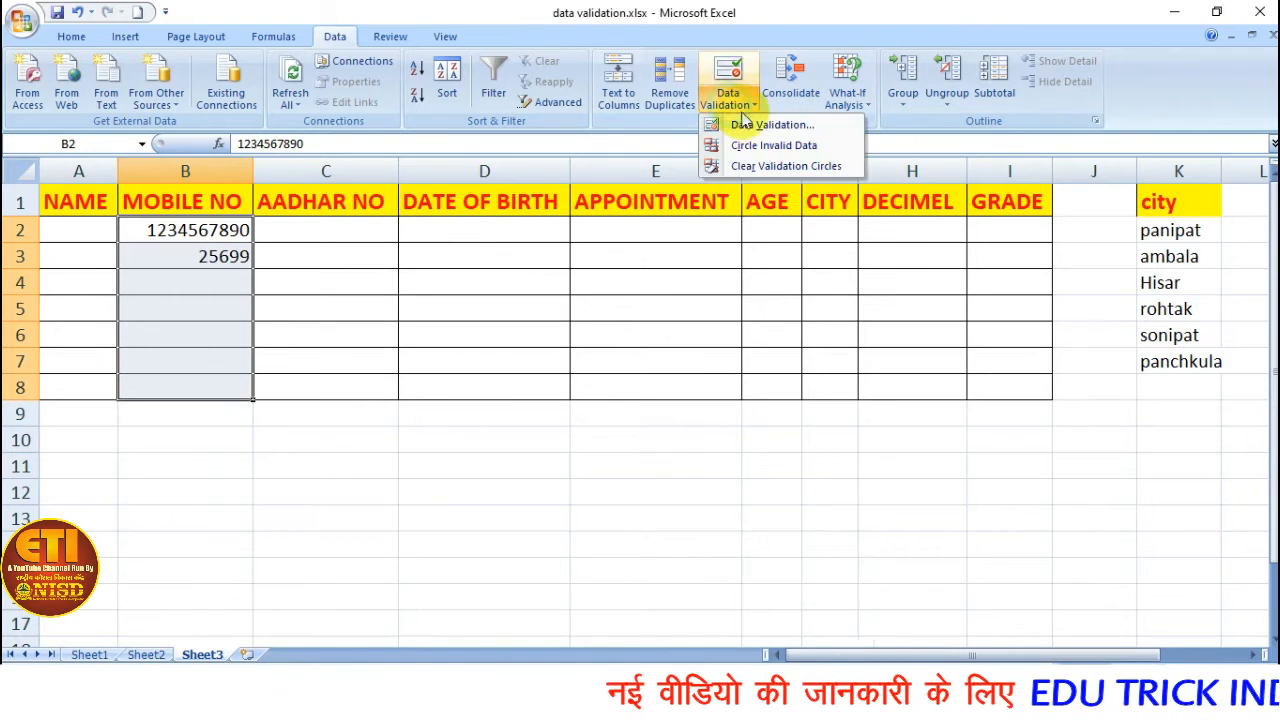
click(755, 125)
click(572, 397)
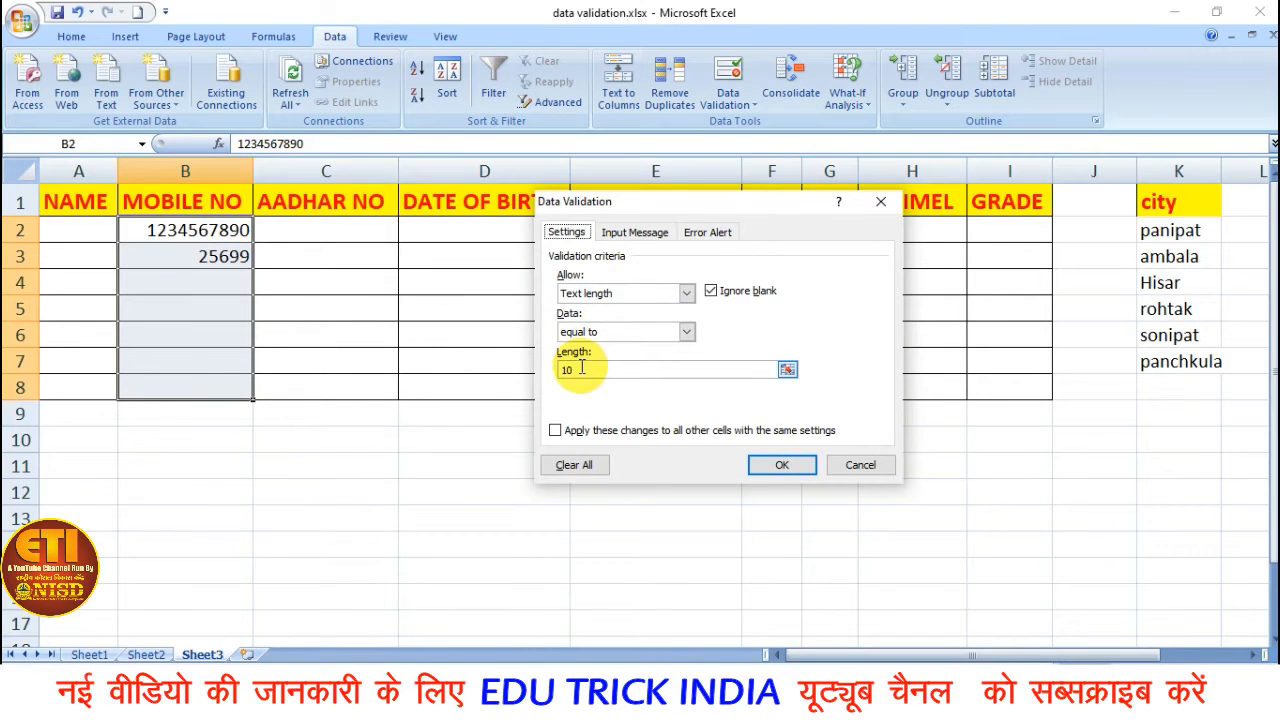
click(787, 466)
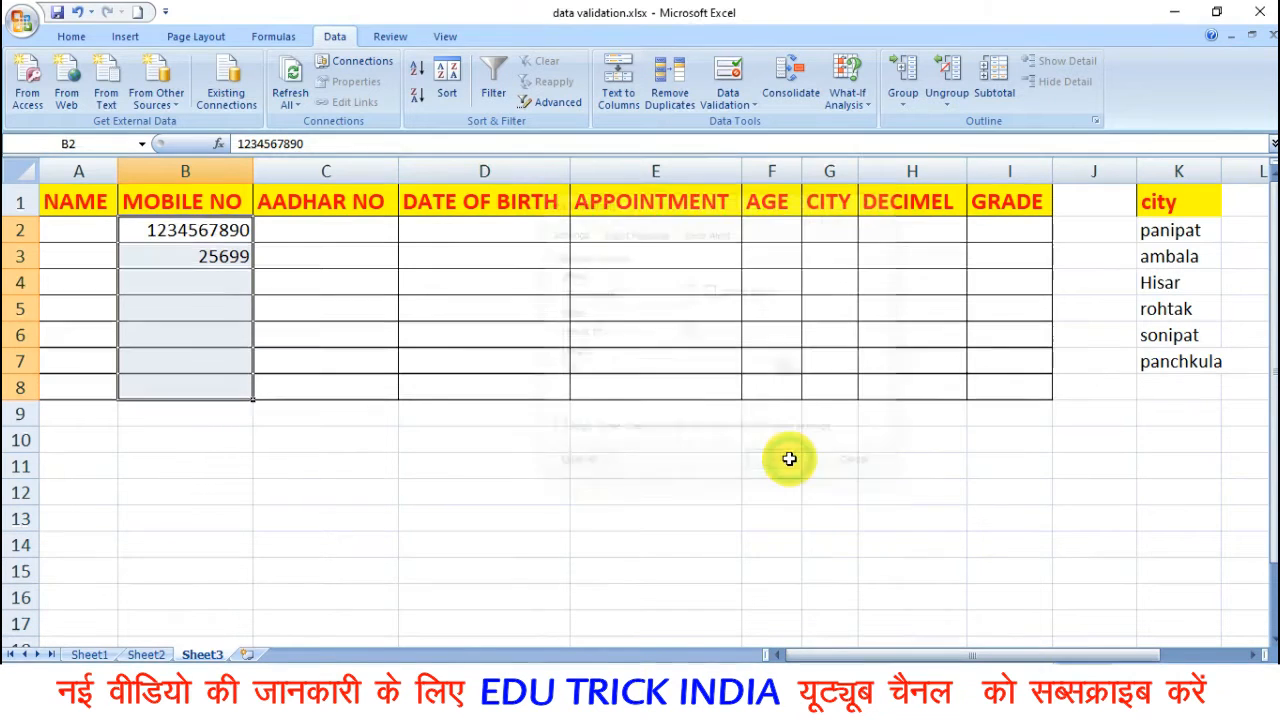
Test the extended rule by trying a five-digit number in cell B3, then cancel the entry.
click(188, 279)
click(184, 256)
text(125)
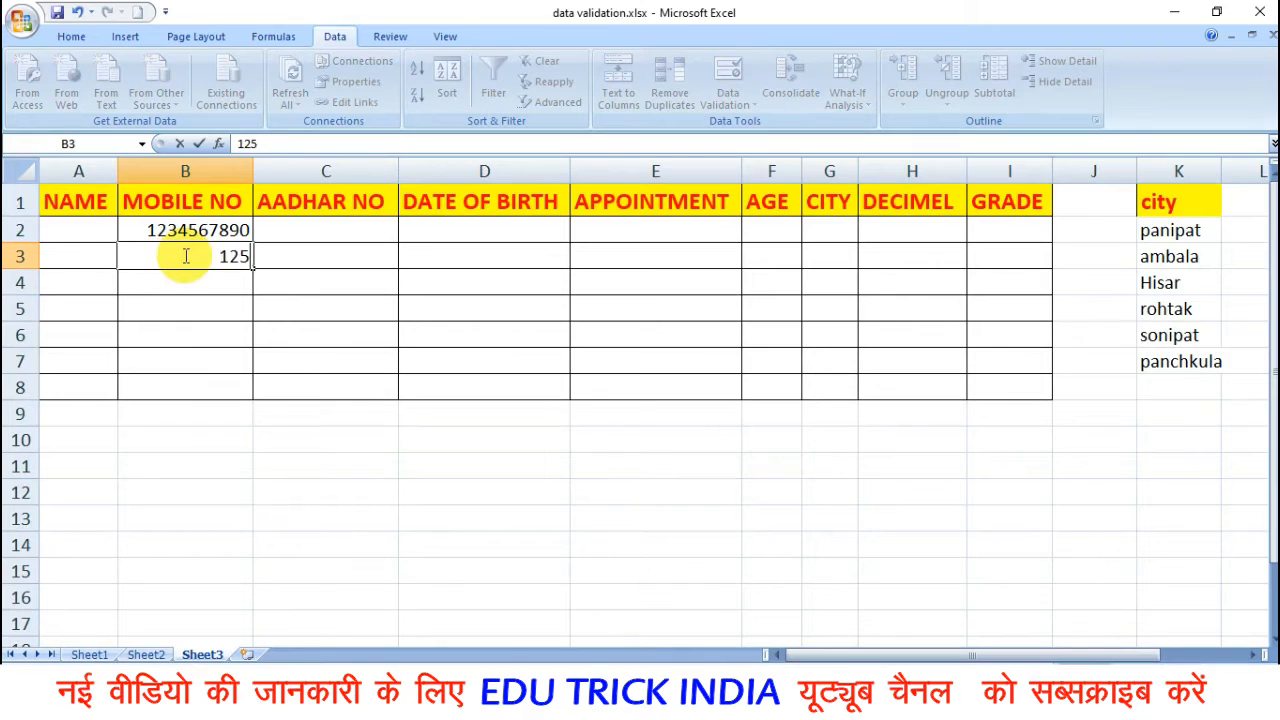
text(64)
key(Return)
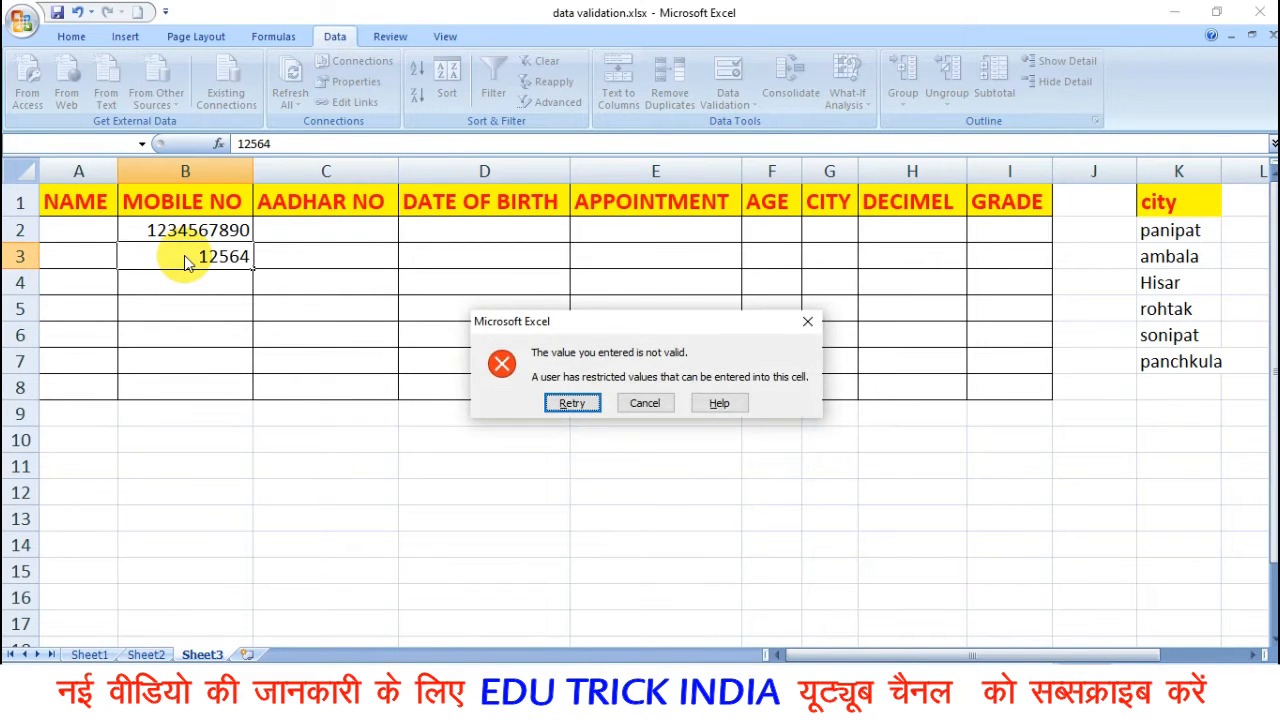
key(Return)
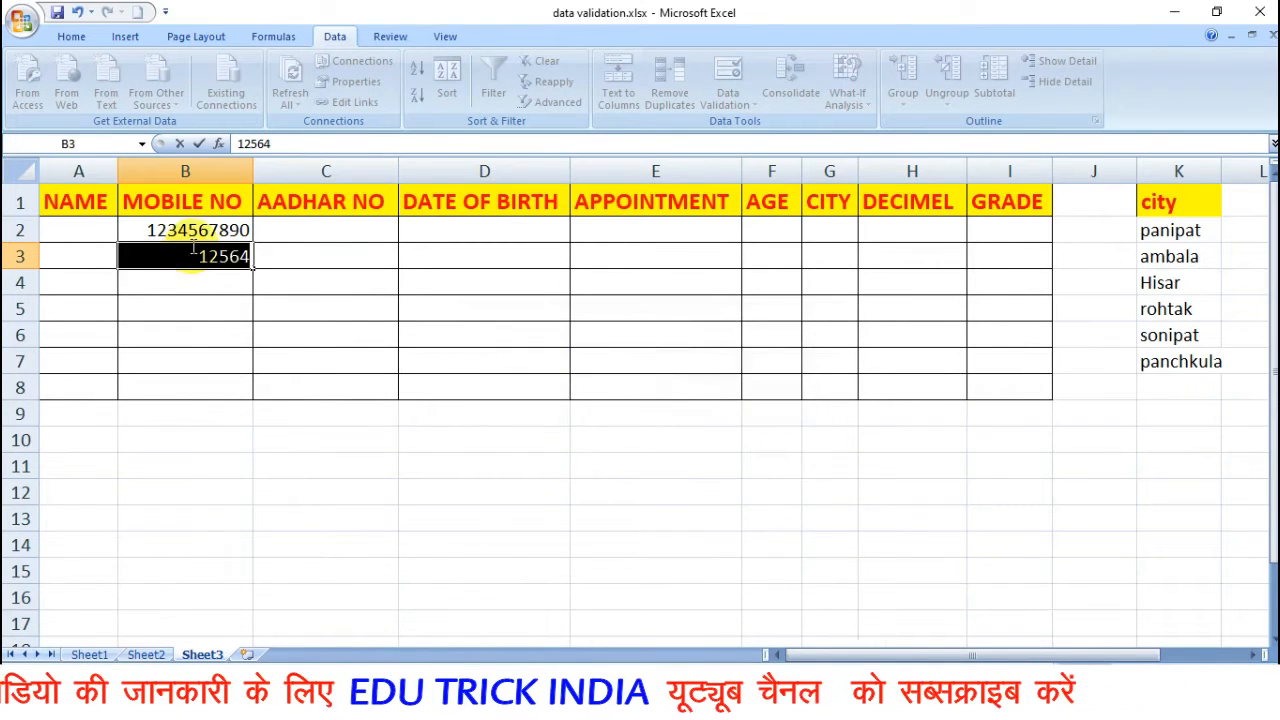
key(Return)
click(646, 403)
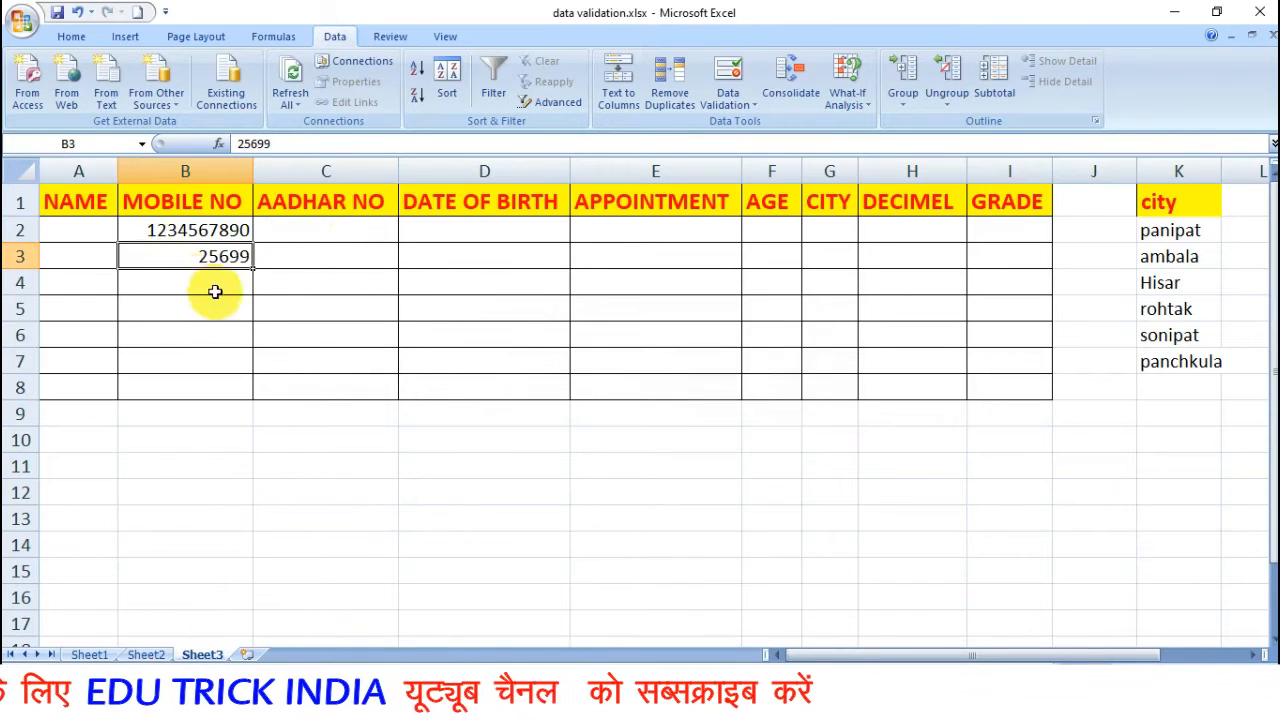
Open the data validation settings for AADHAR NO cell C2 and allow Custom criteria.
click(300, 228)
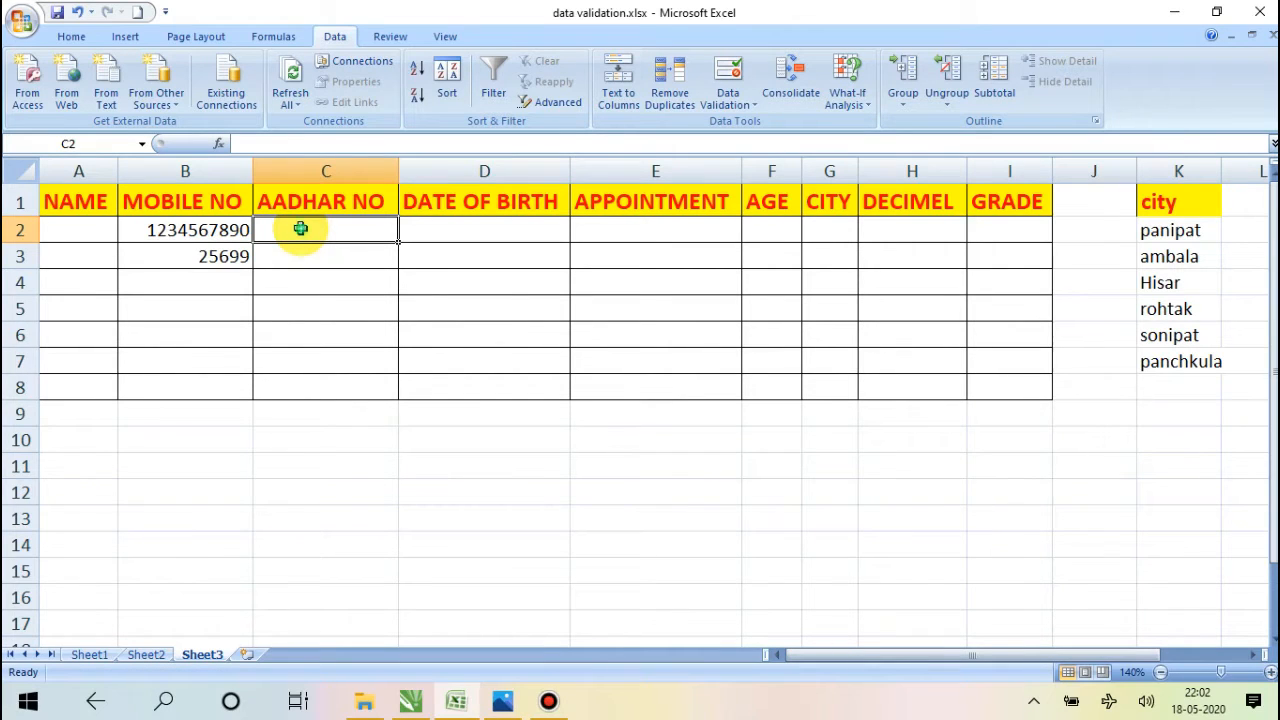
click(728, 104)
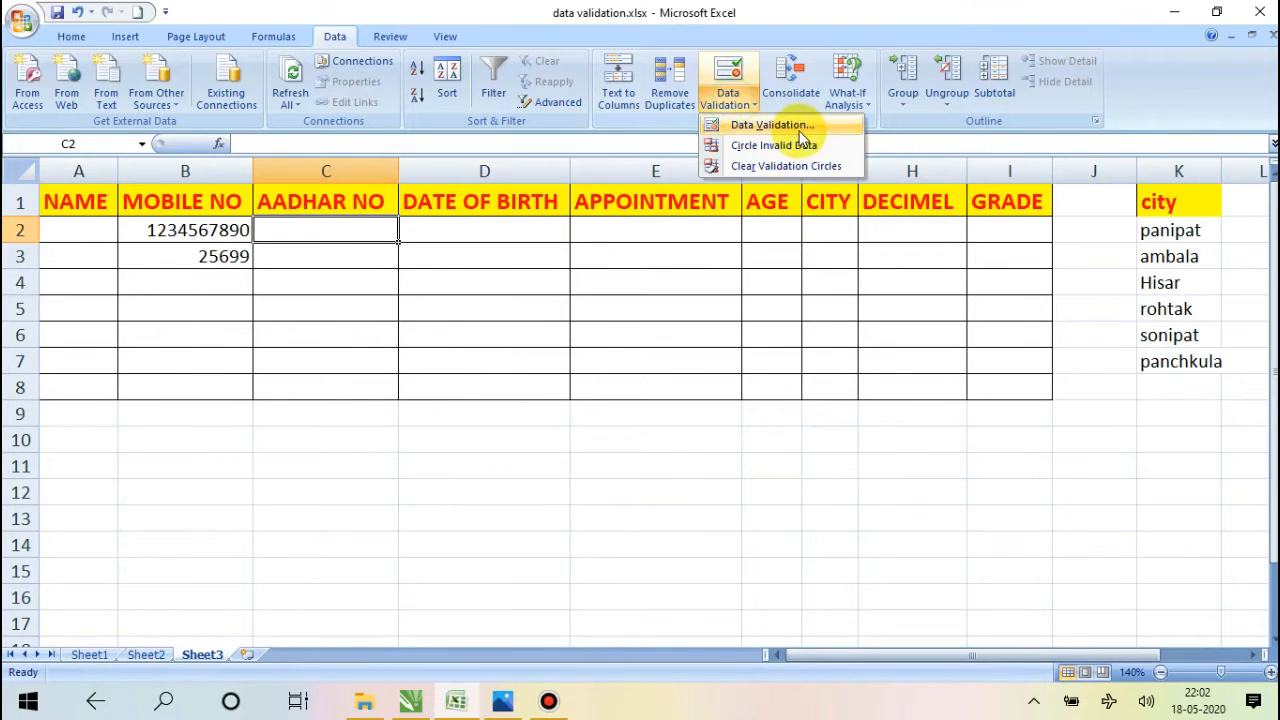
click(801, 127)
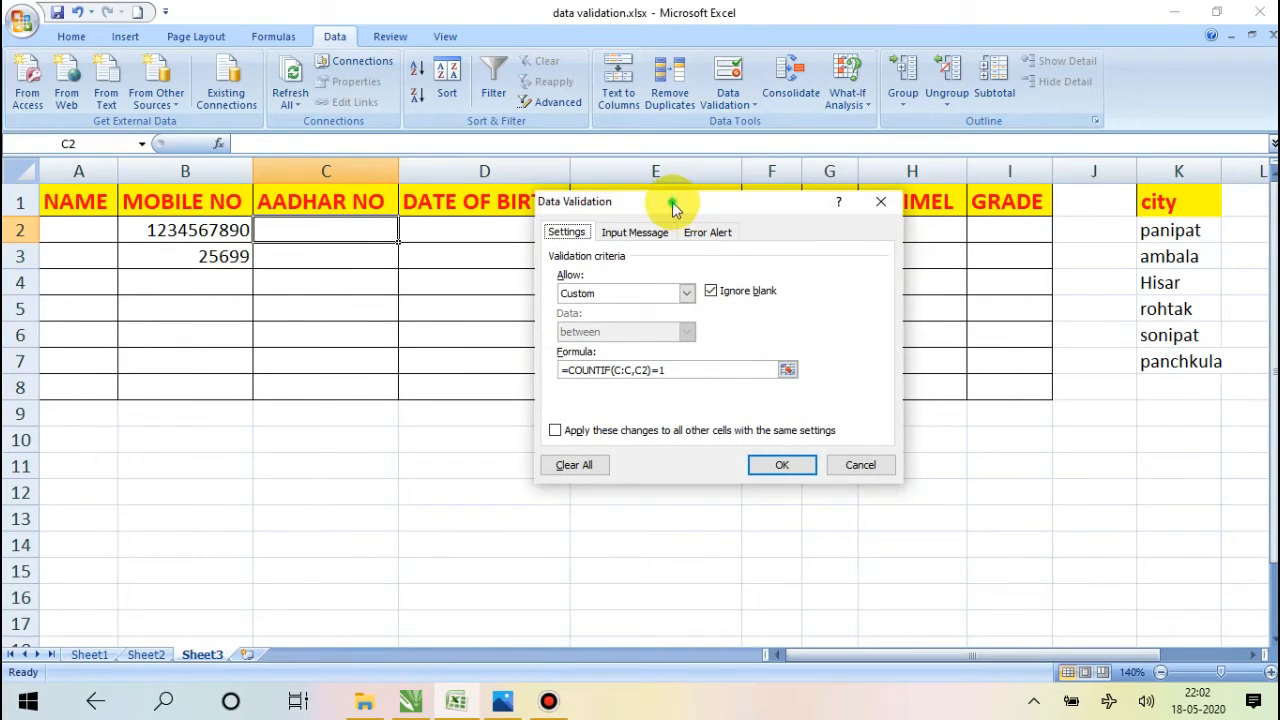
drag(672, 202, 703, 185)
click(717, 277)
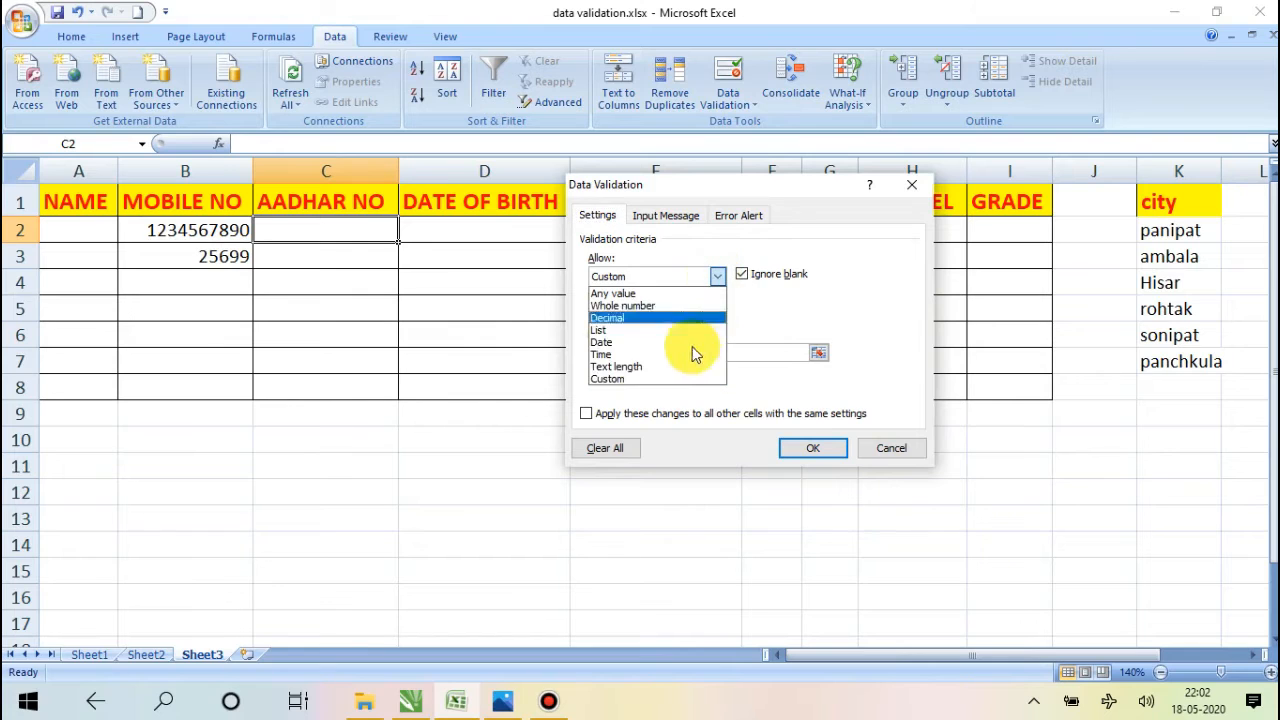
click(644, 380)
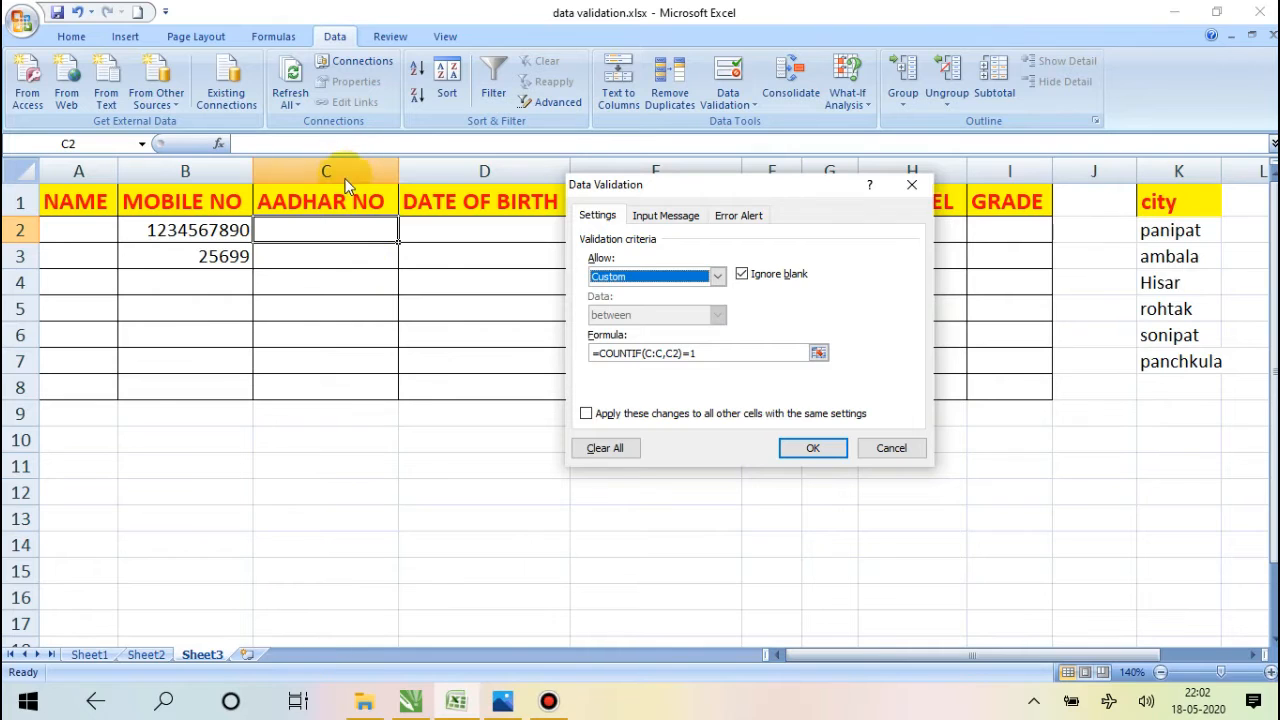
Replace C2's validation formula with =COUNTIF(C:C,C1)=1 to block duplicates and apply the rule.
click(709, 356)
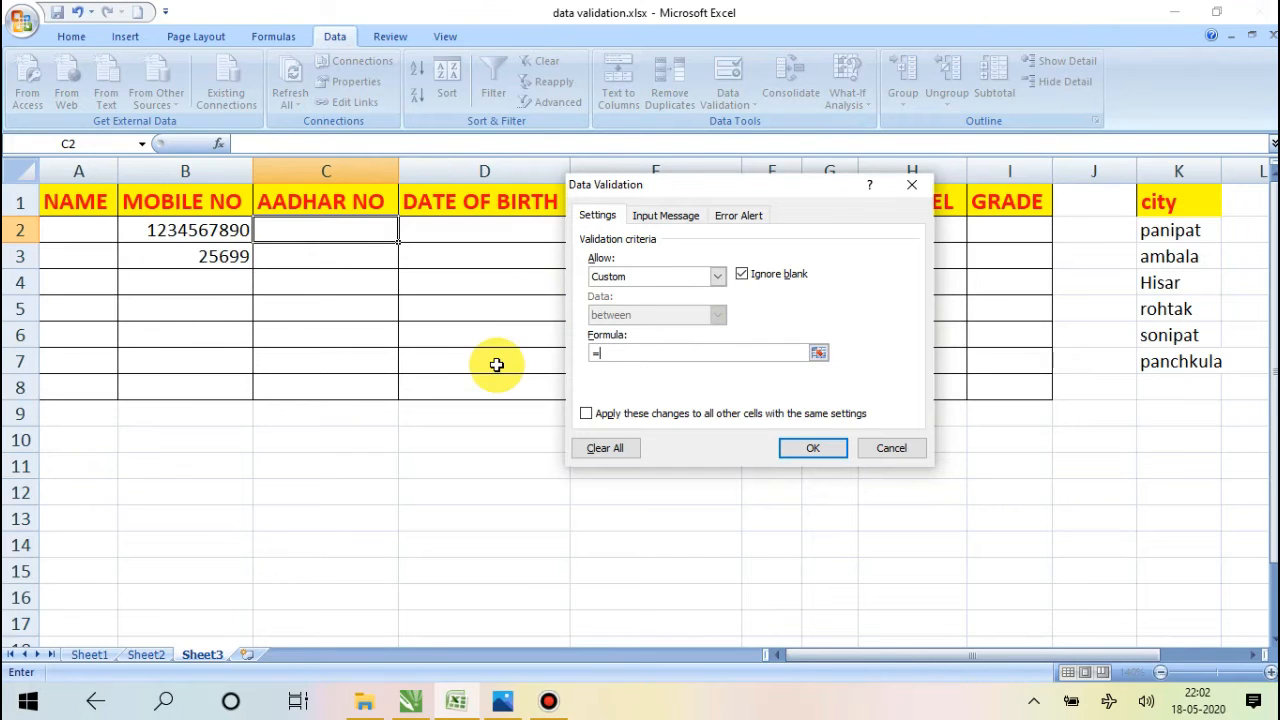
text(=COUNT)
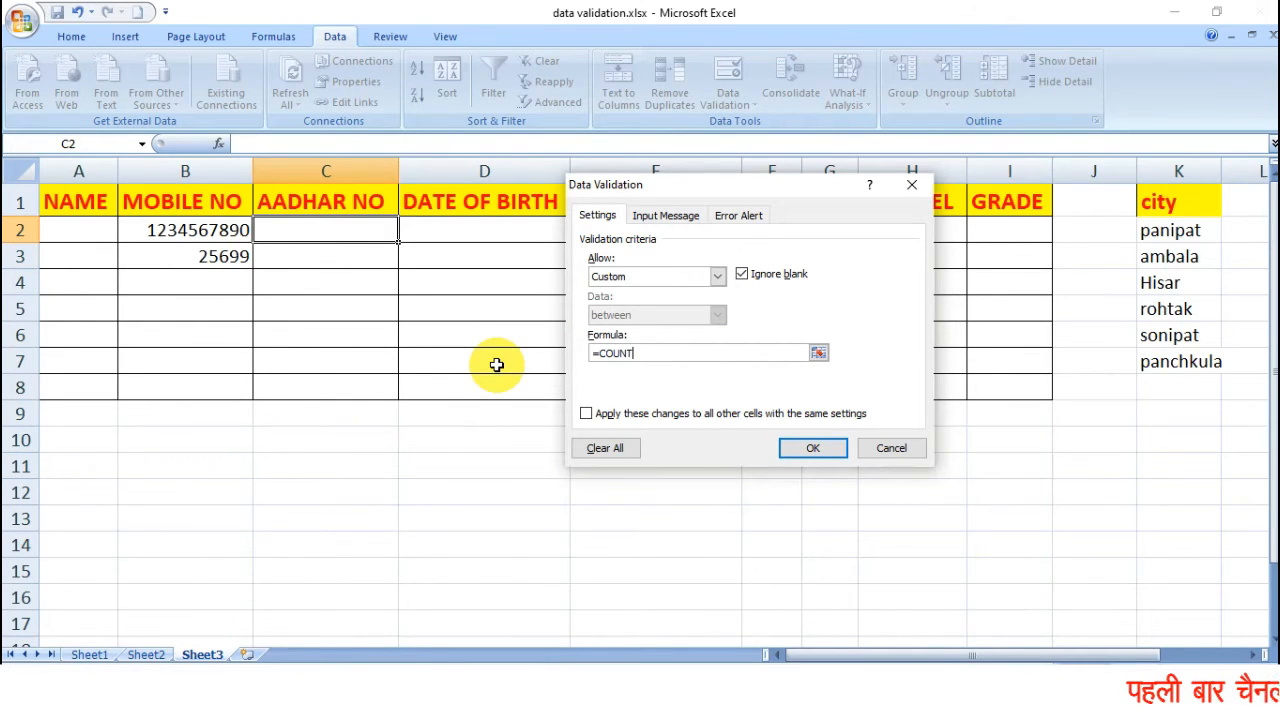
text(IF()
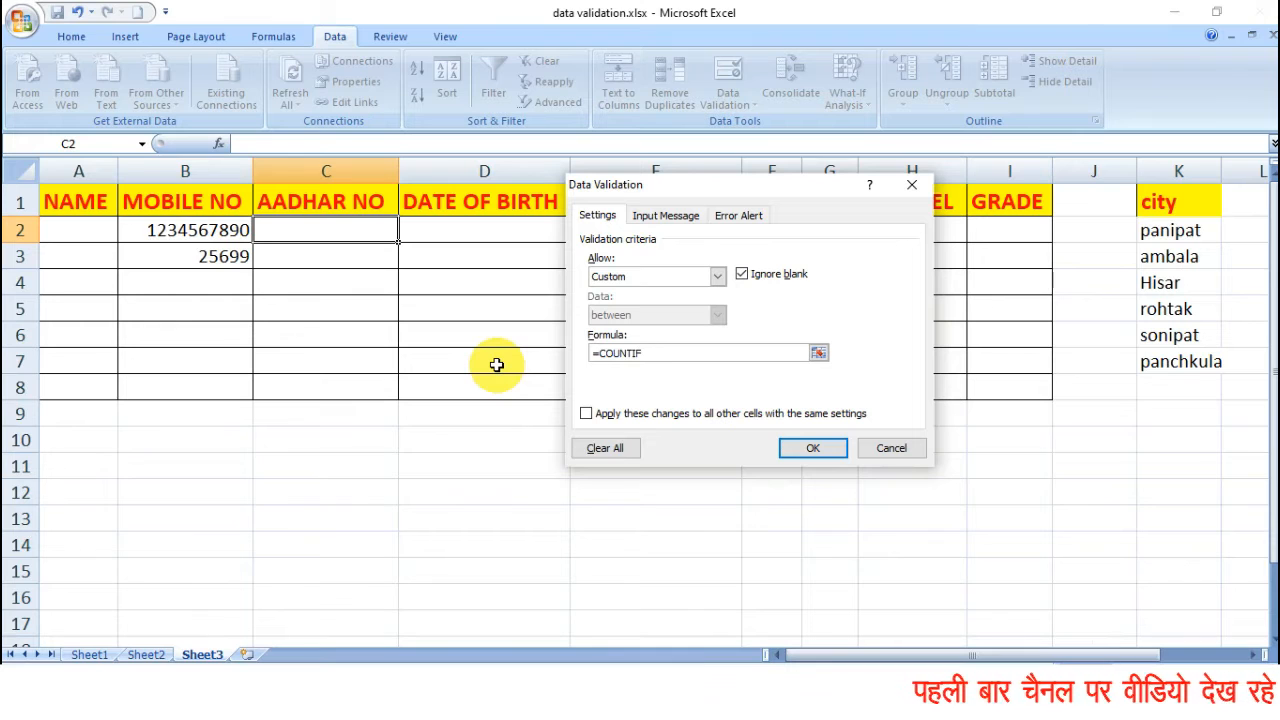
click(328, 172)
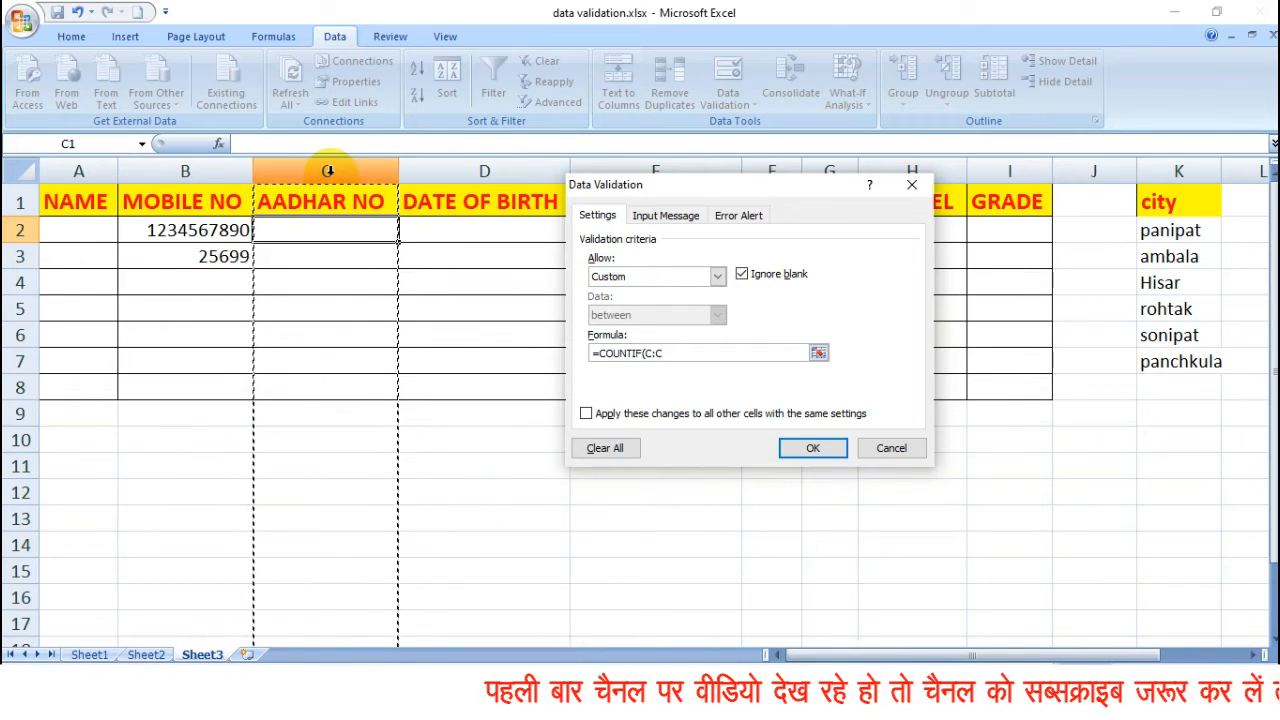
text(,)
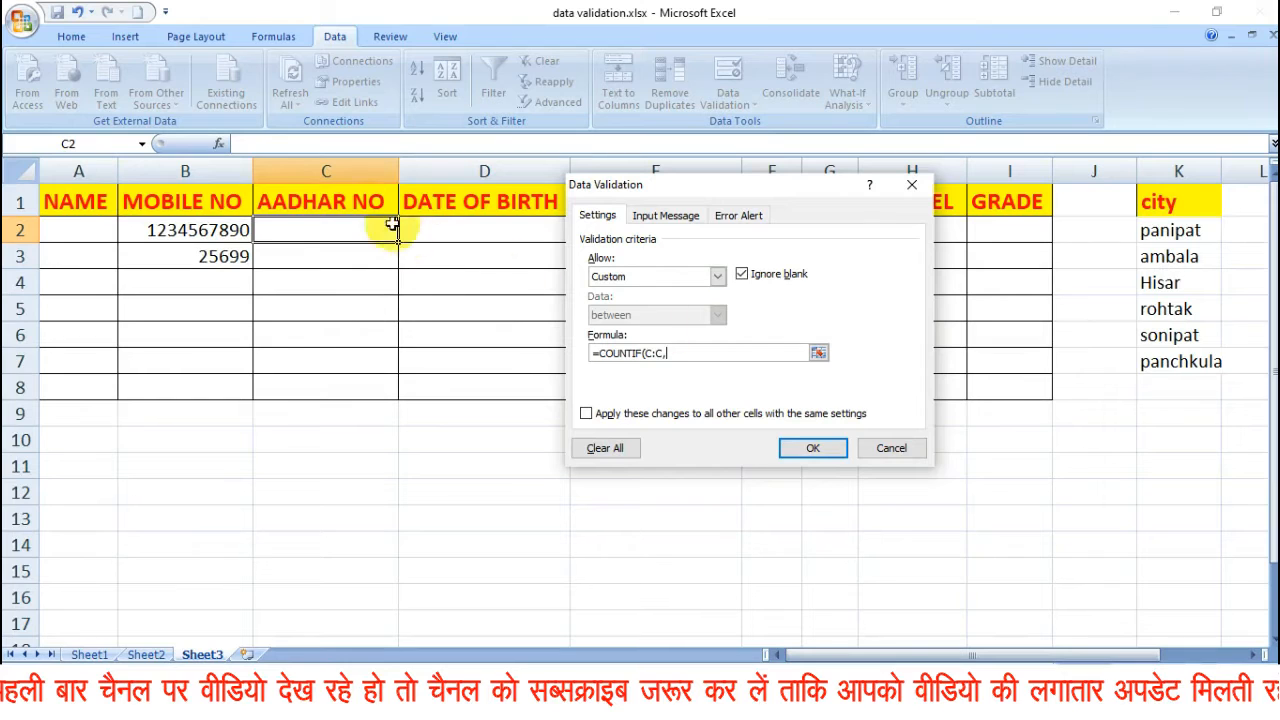
click(345, 198)
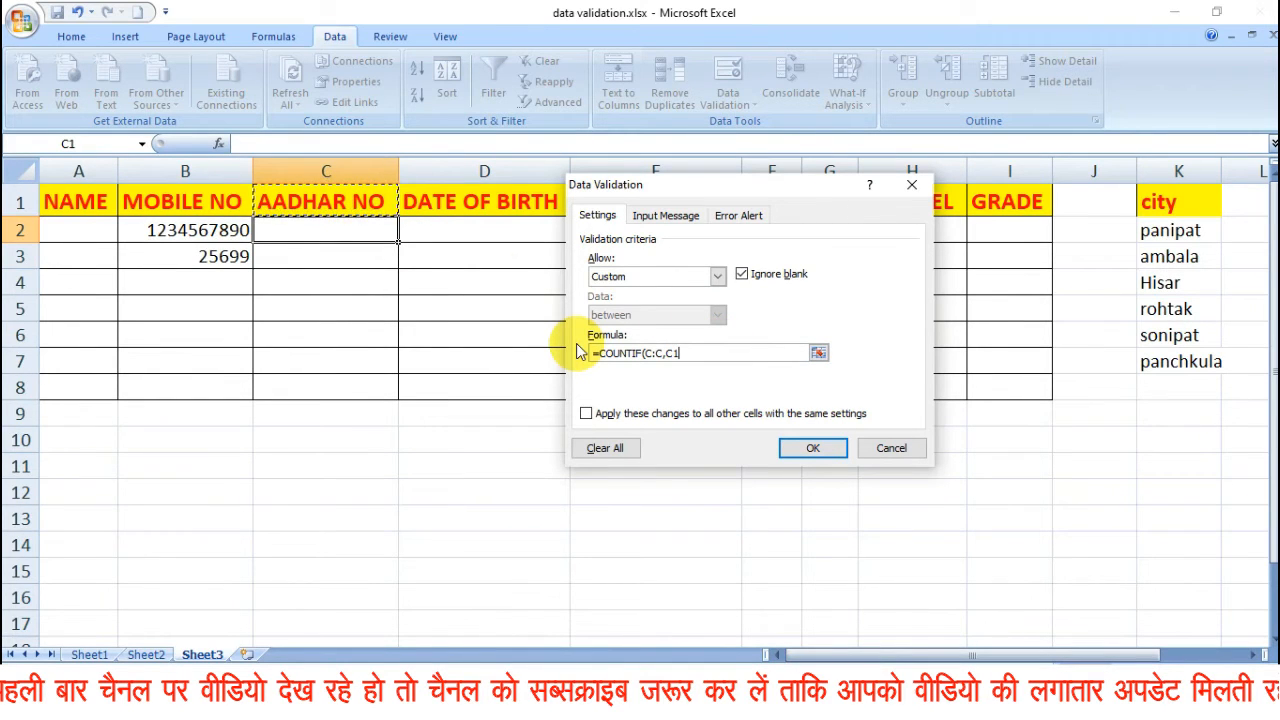
text())
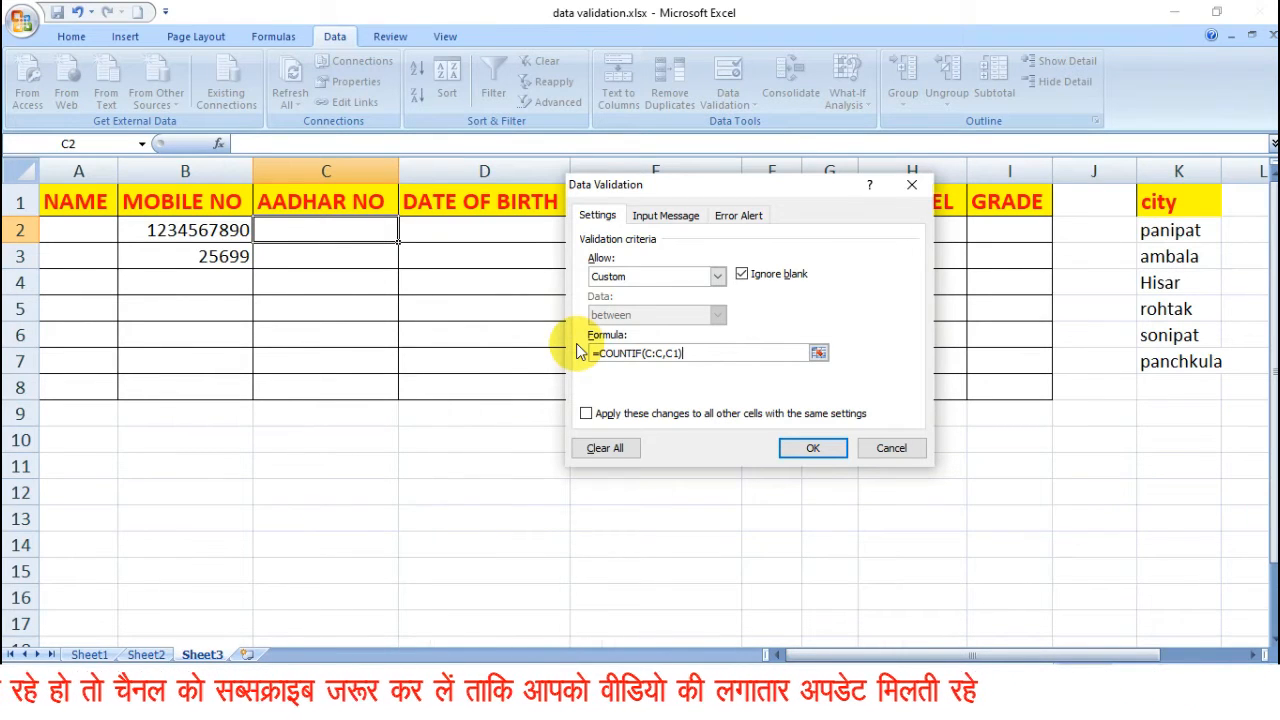
text(=1)
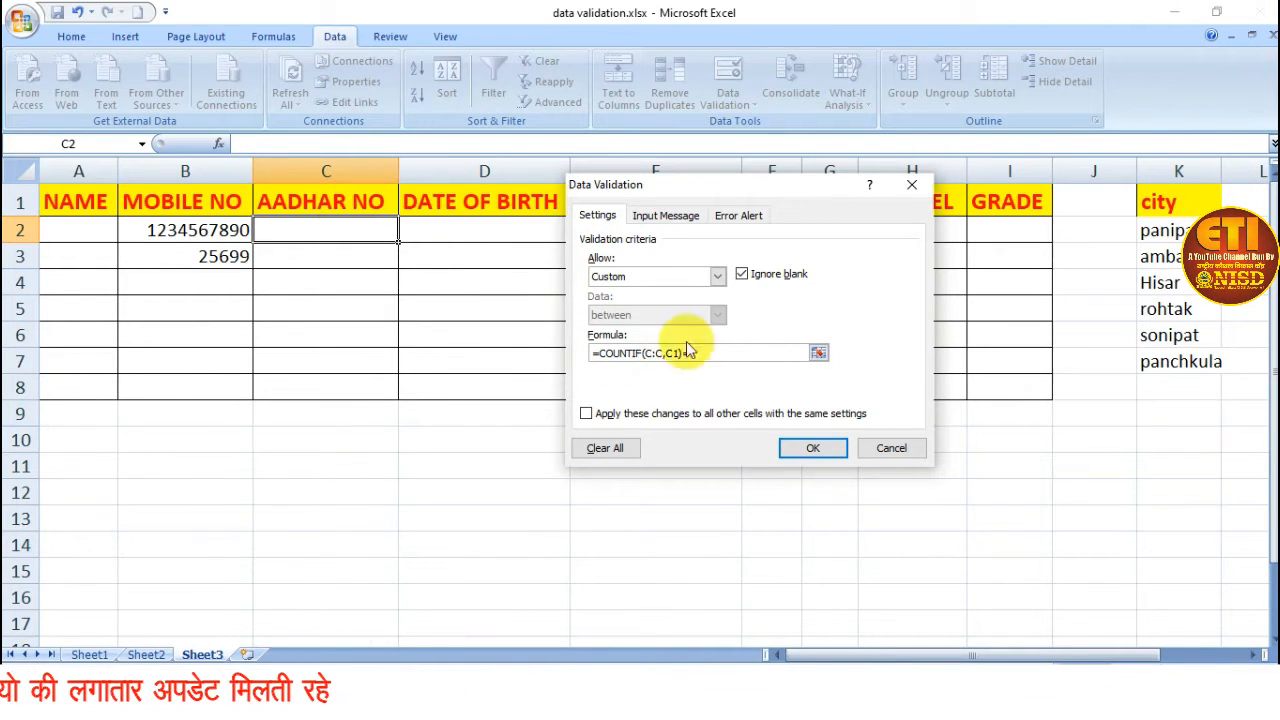
click(815, 448)
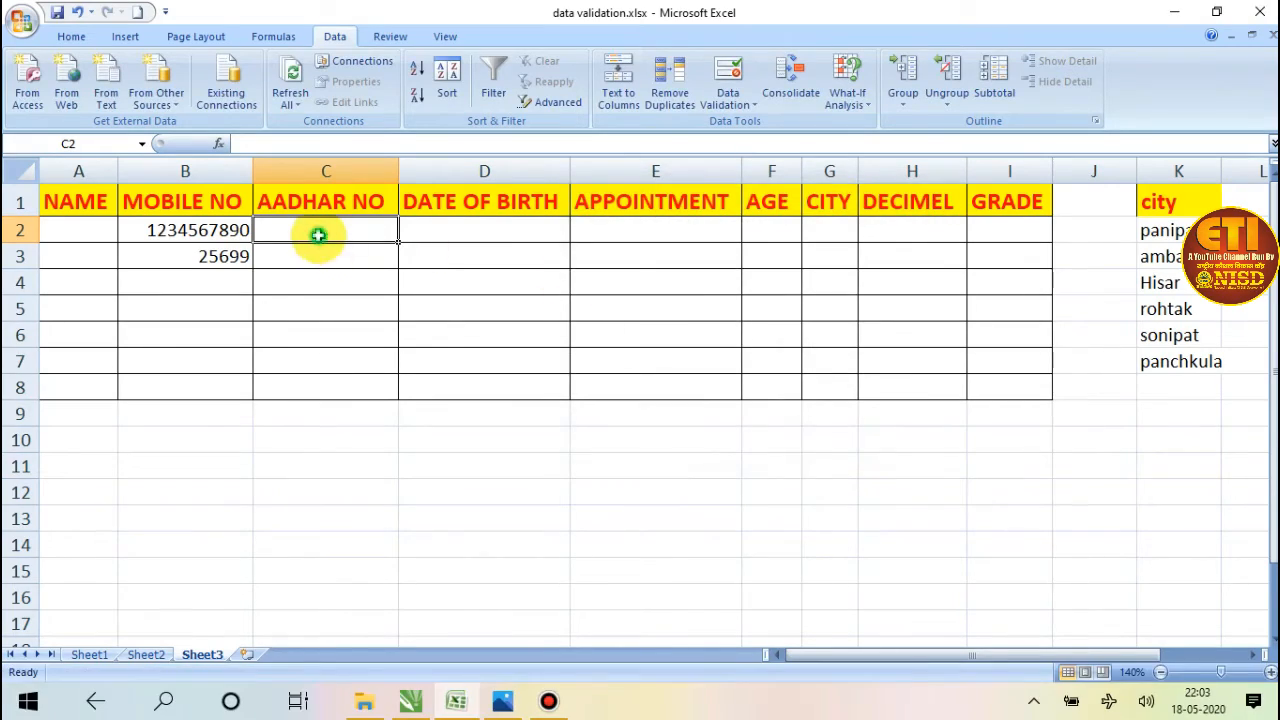
Enter two different six-digit test numbers in the AADHAR NO cells C2 and C3.
text(123456)
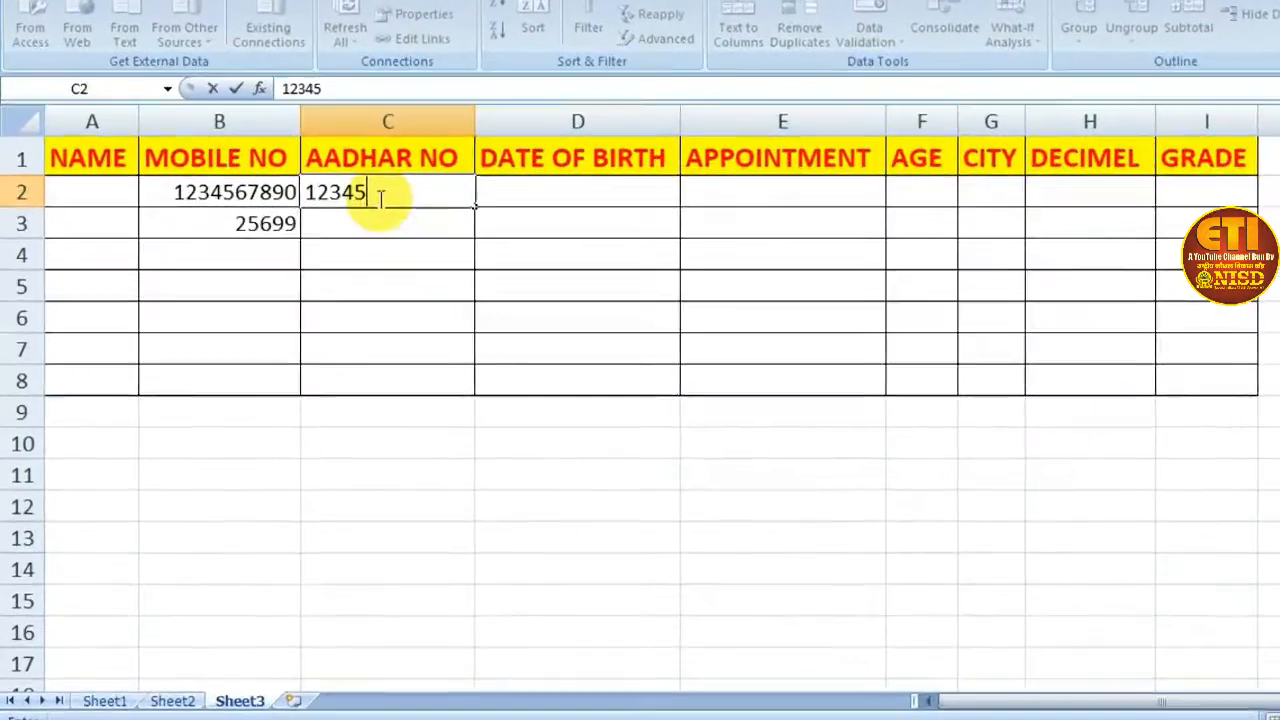
key(Return)
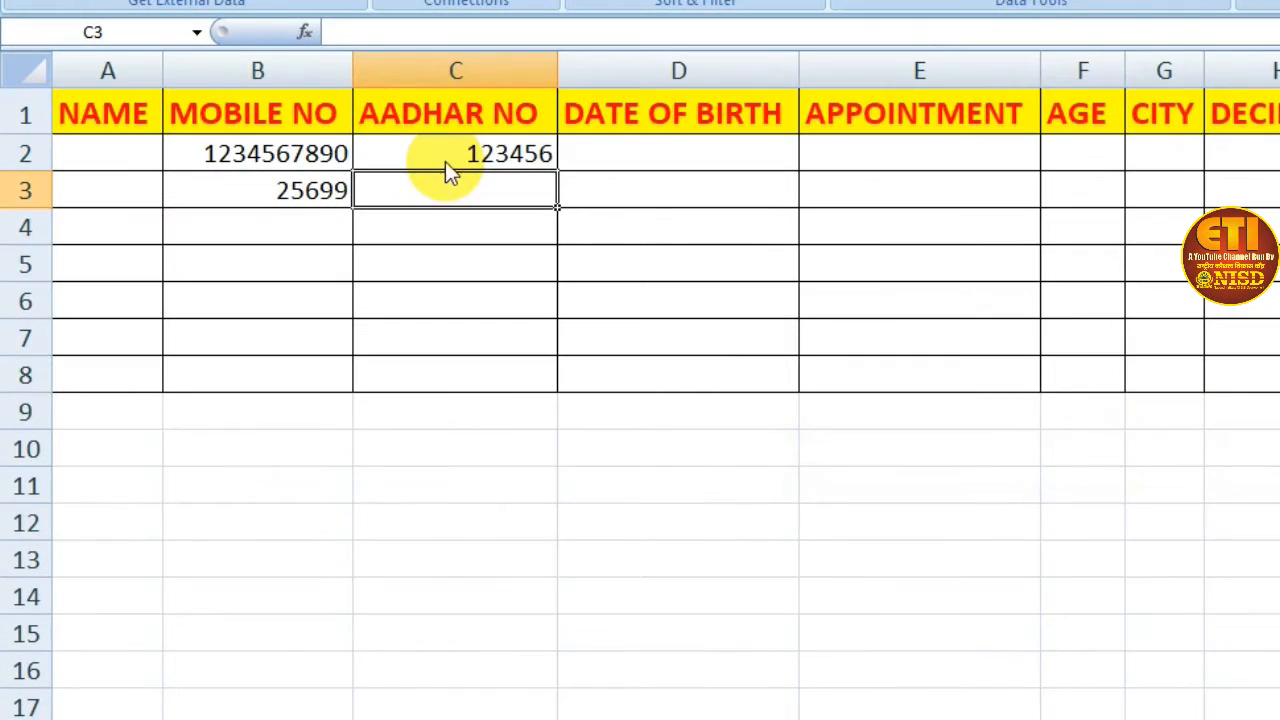
text(123457)
key(Return)
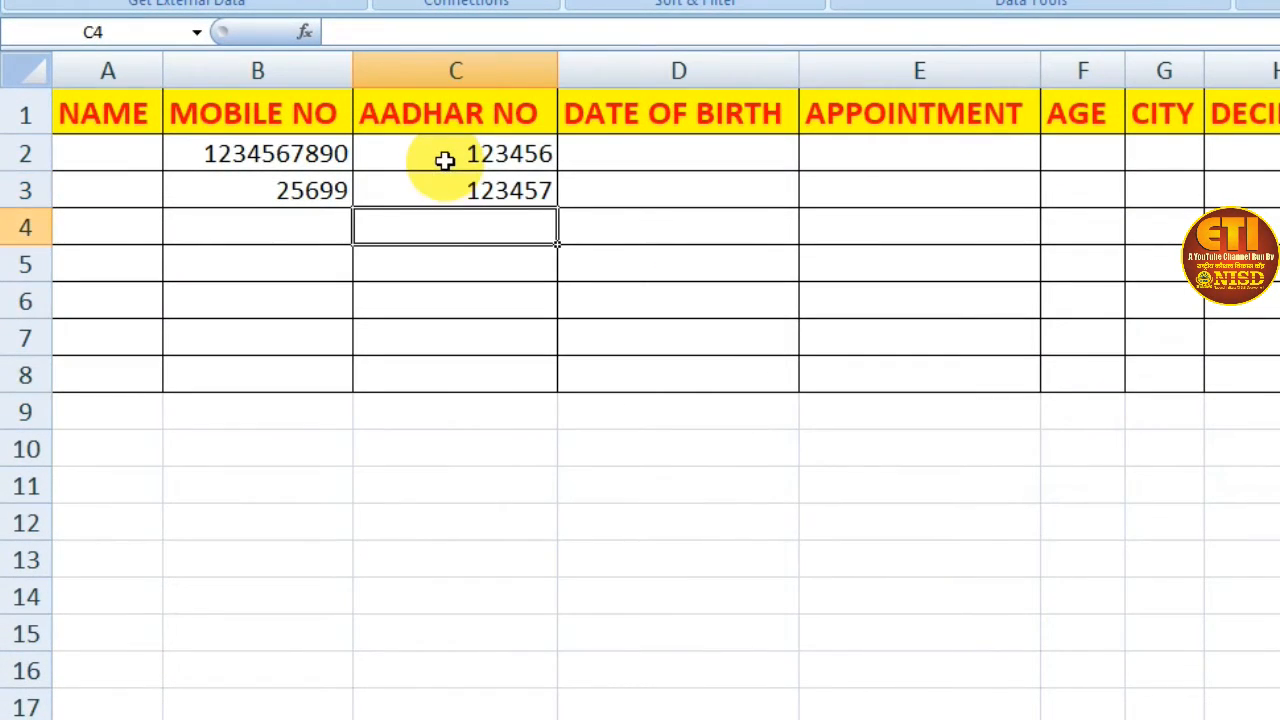
Test the duplicate rule by trying C2's number again in cell C4, then cancel the entry.
text(123456)
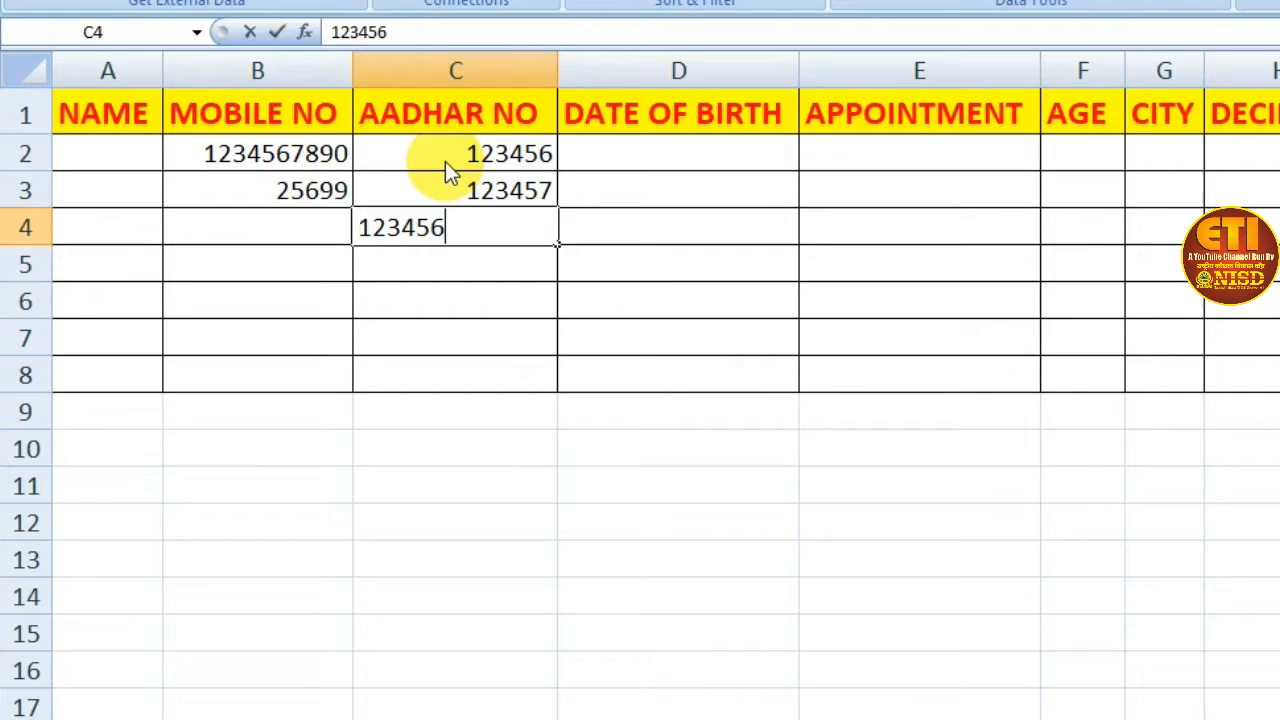
key(Return)
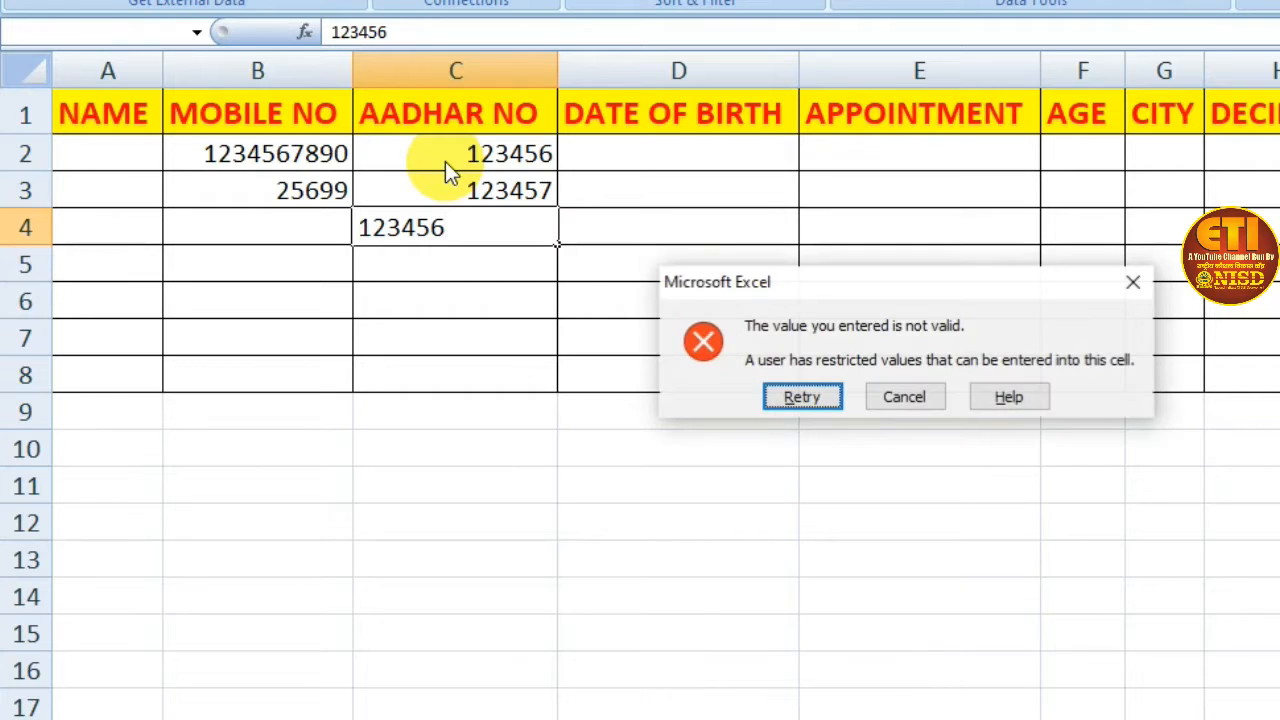
drag(887, 275, 890, 238)
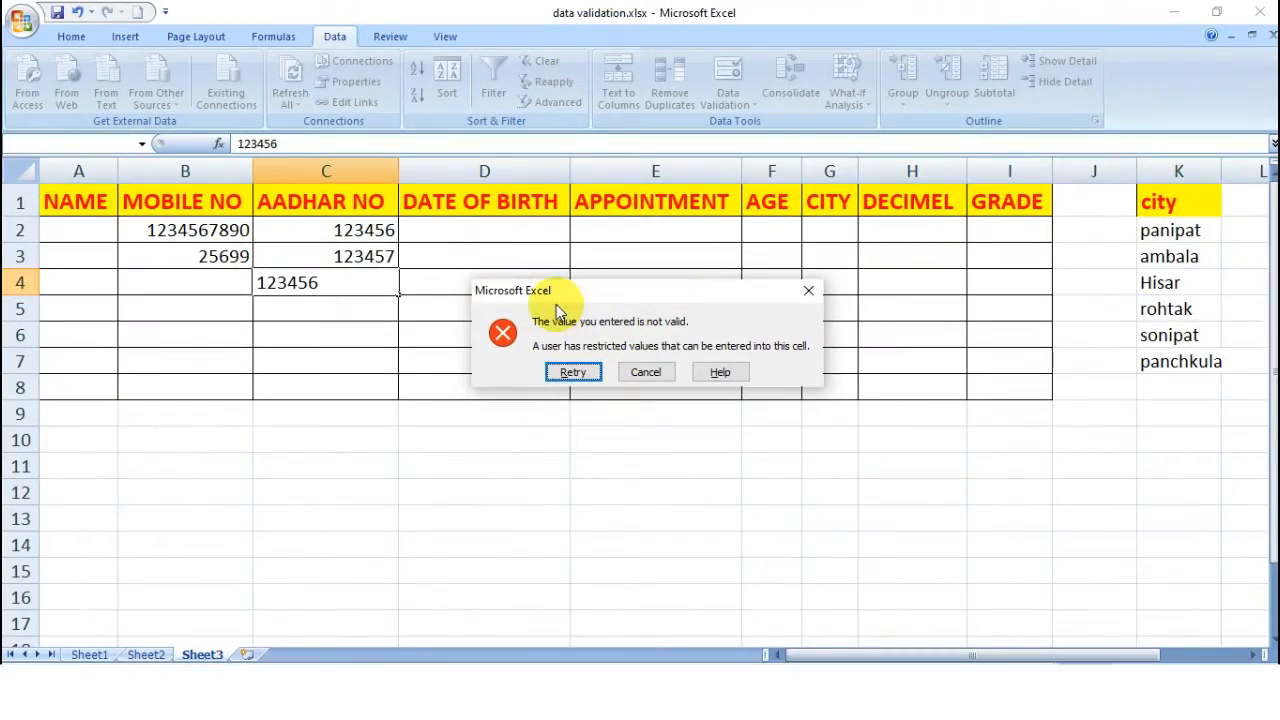
click(658, 372)
click(414, 254)
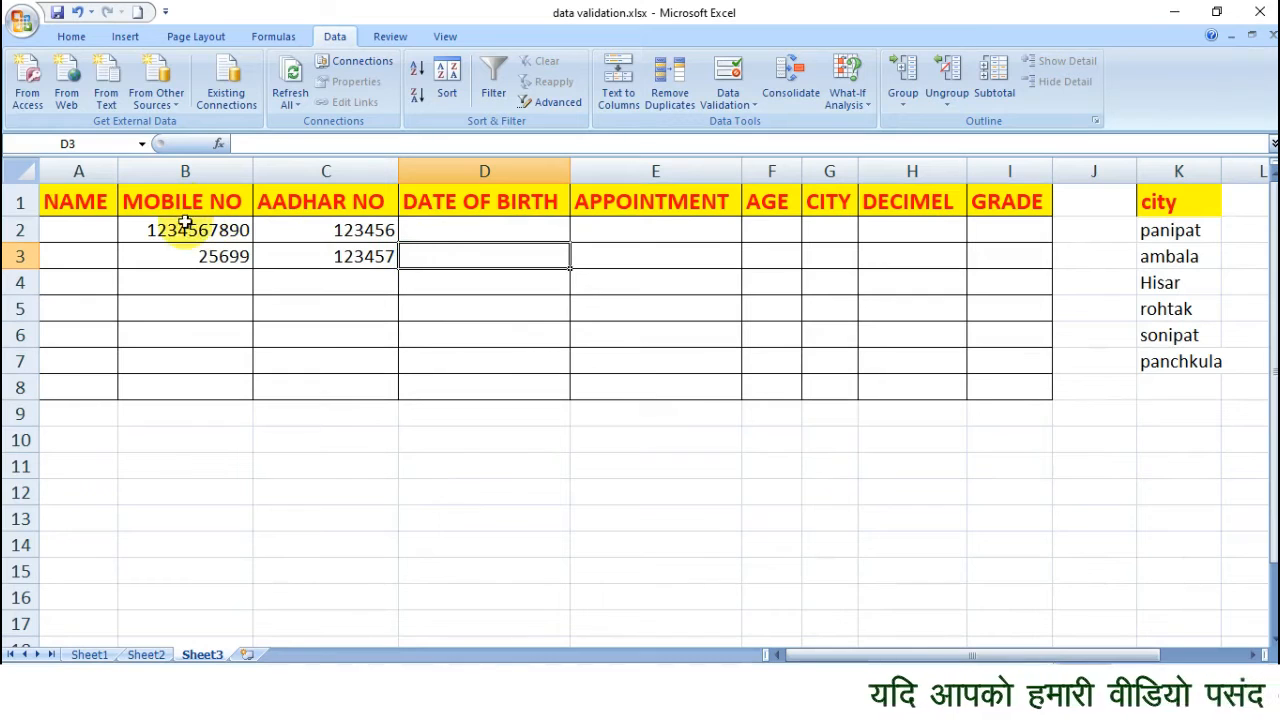
drag(188, 234, 189, 386)
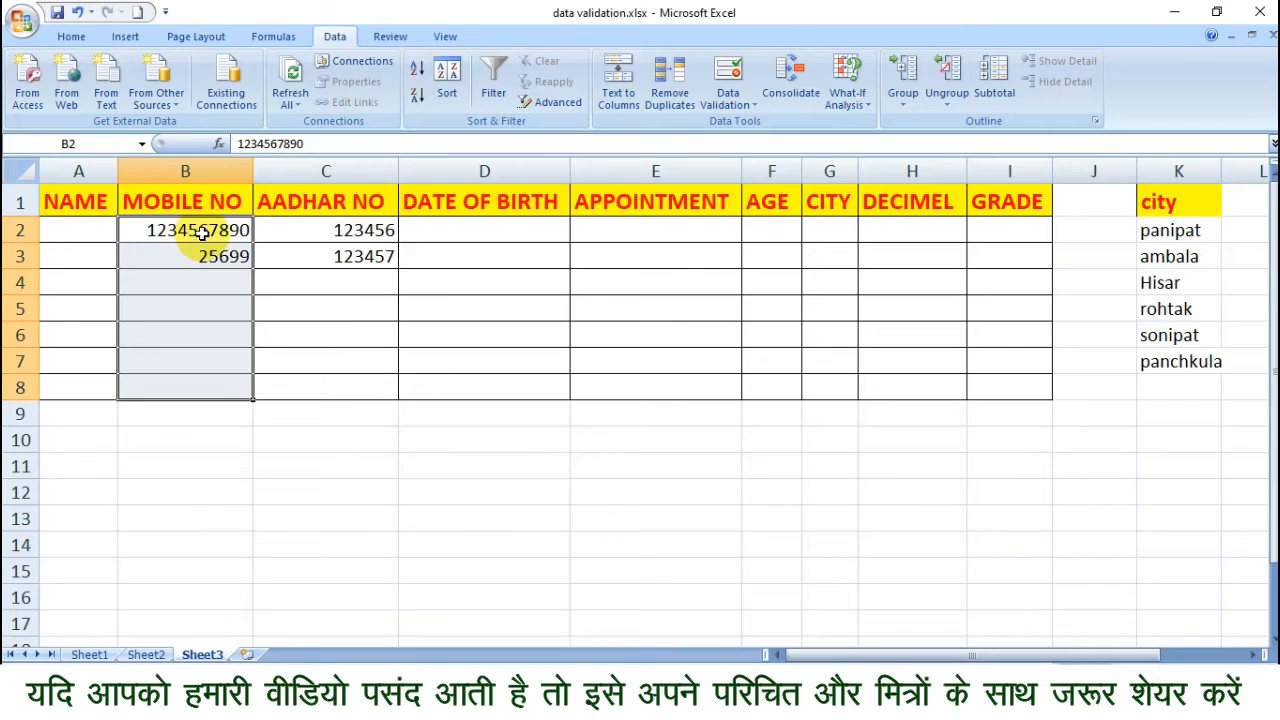
drag(320, 231, 316, 384)
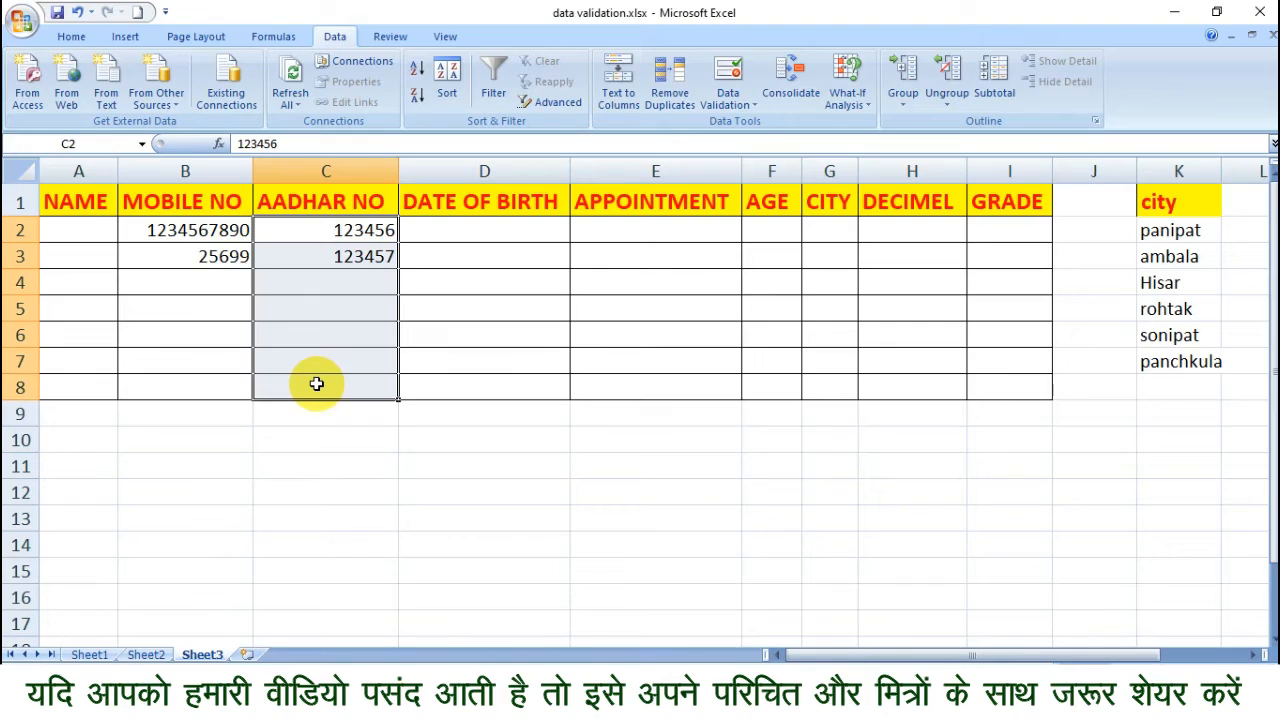
Open the data validation settings for DATE OF BIRTH cell D2 and allow only Date values.
click(486, 237)
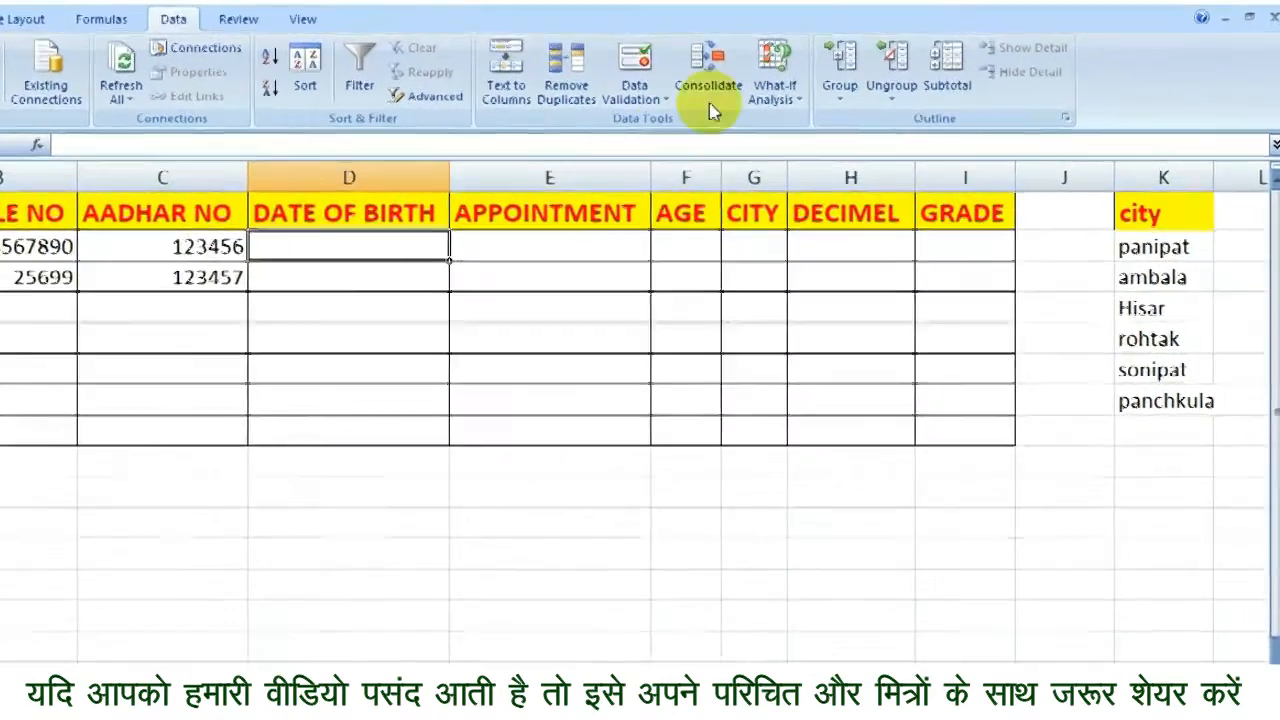
click(645, 98)
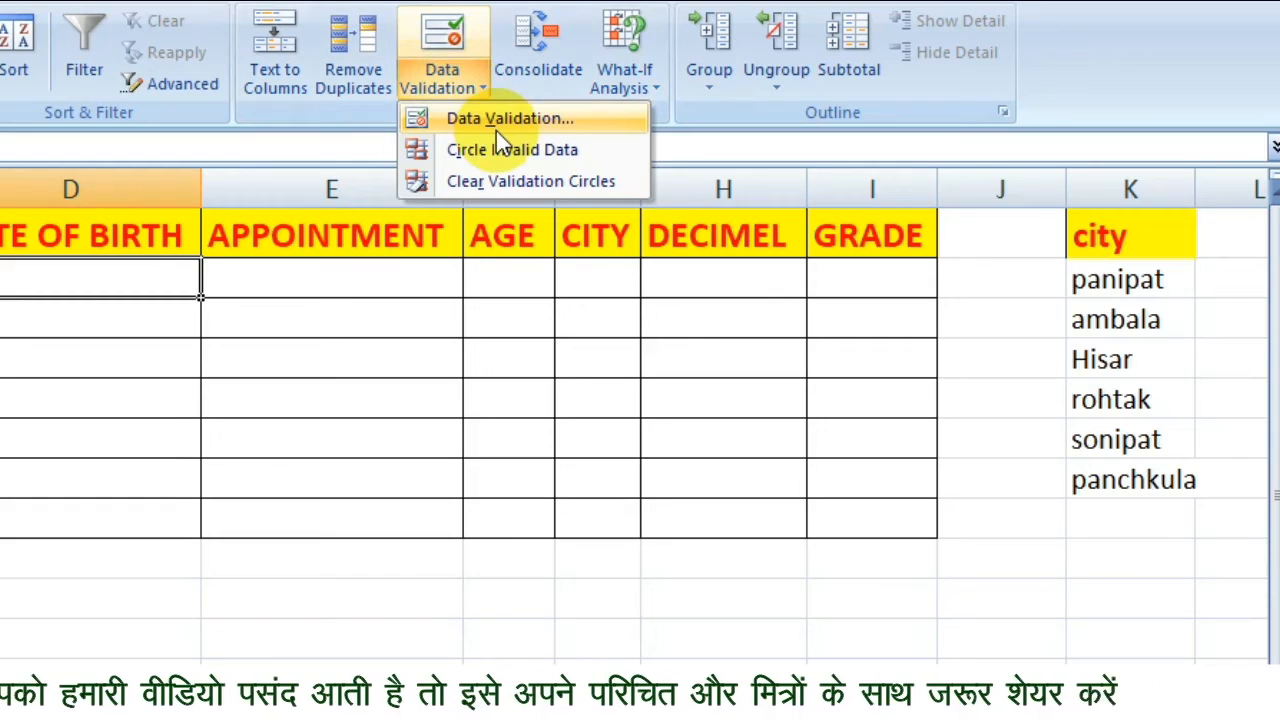
click(508, 120)
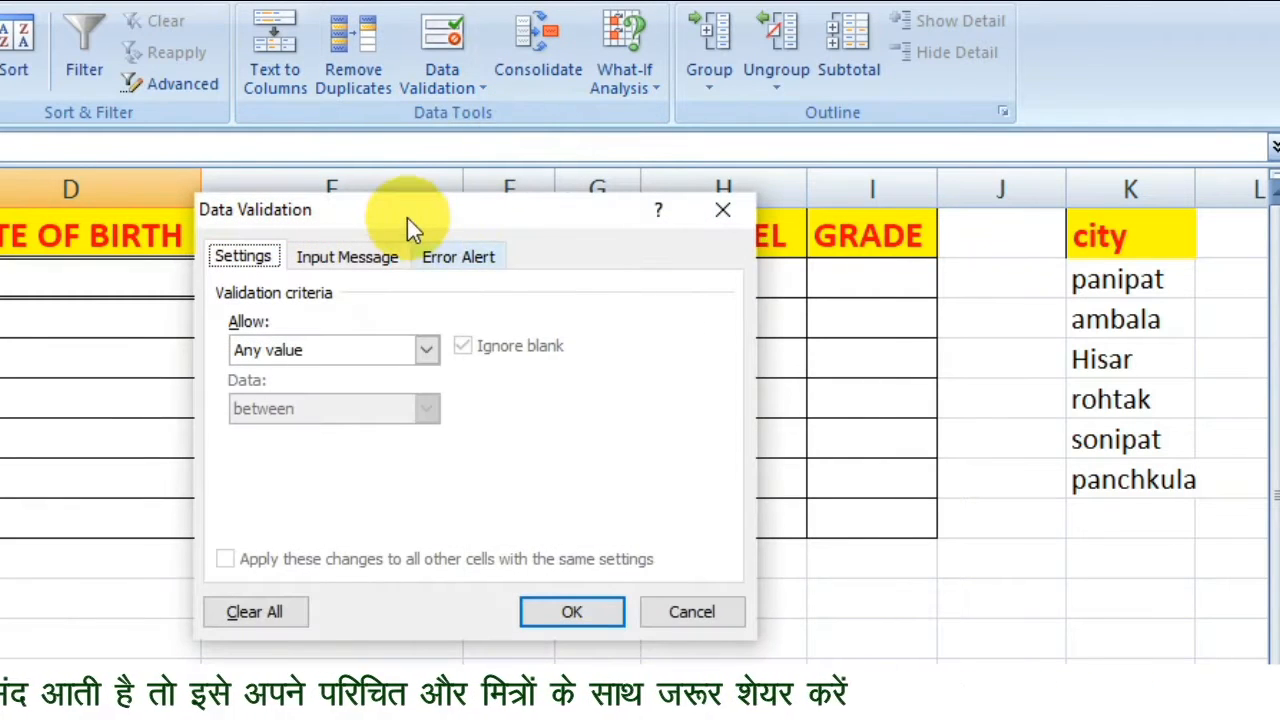
drag(407, 218, 510, 152)
click(528, 284)
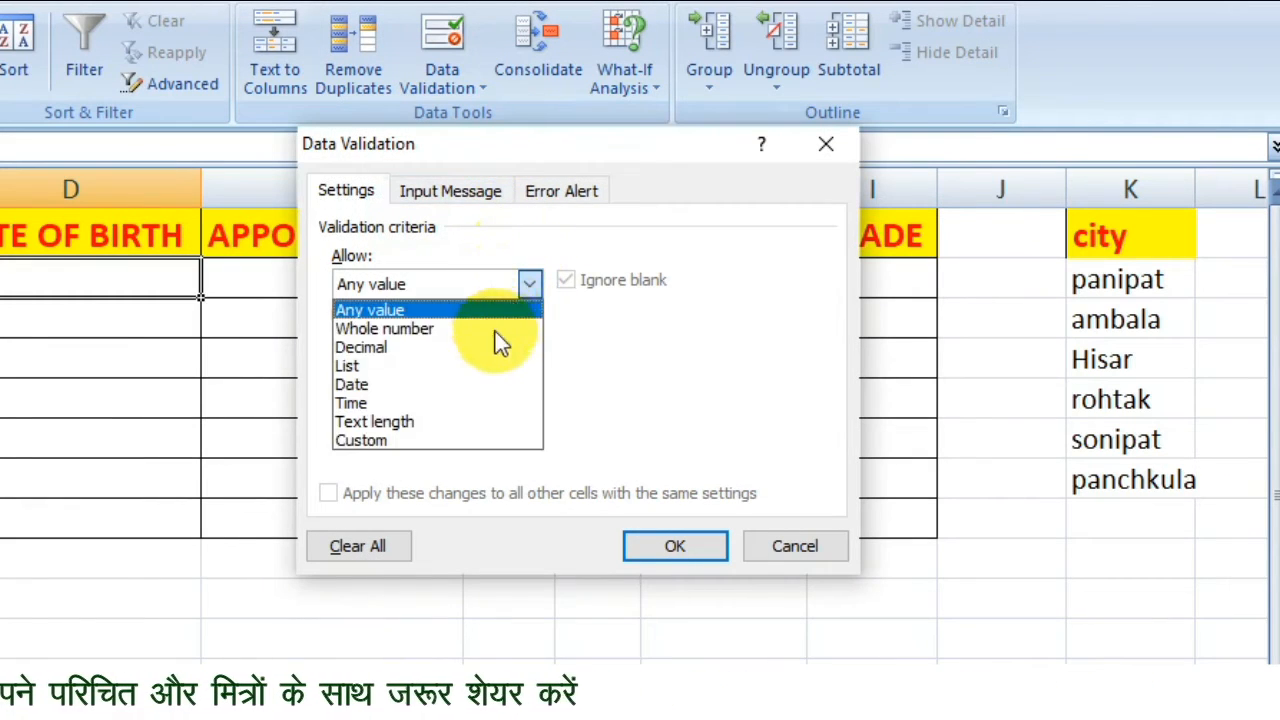
click(458, 386)
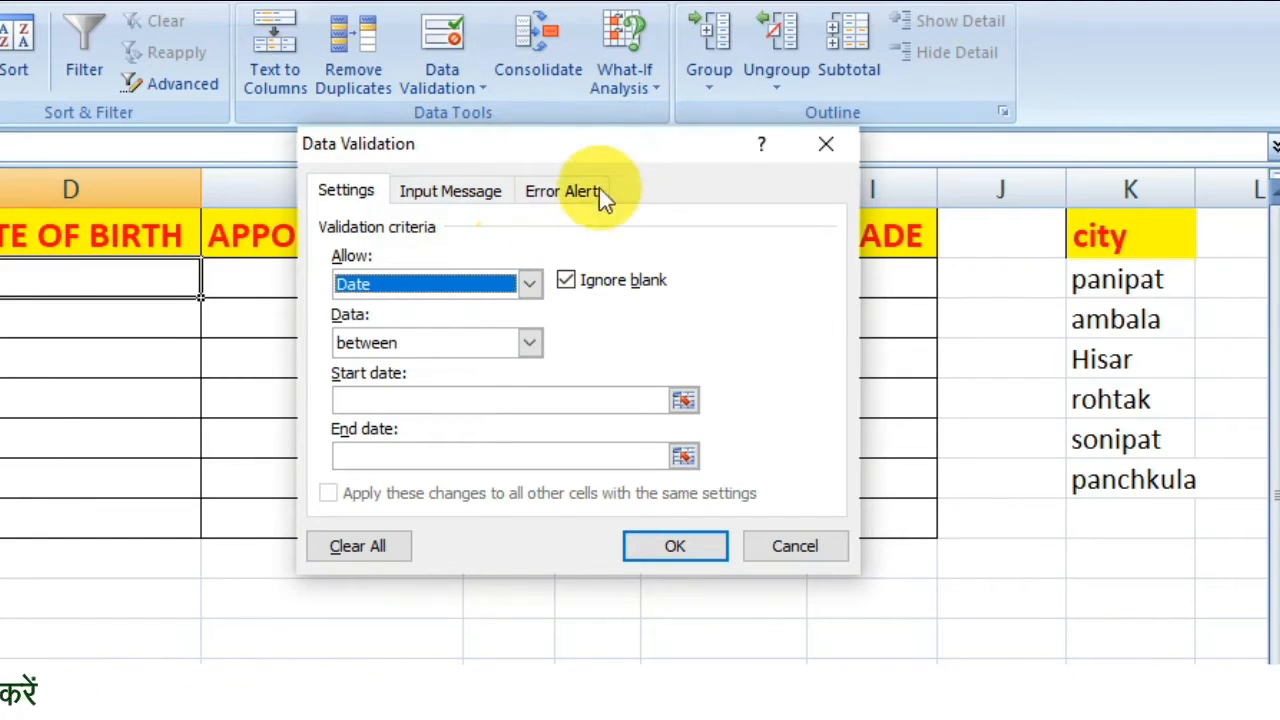
Restrict D2's dates to between 01/01/1998 and 01/01/2018 and apply the rule.
drag(631, 140, 851, 76)
click(745, 281)
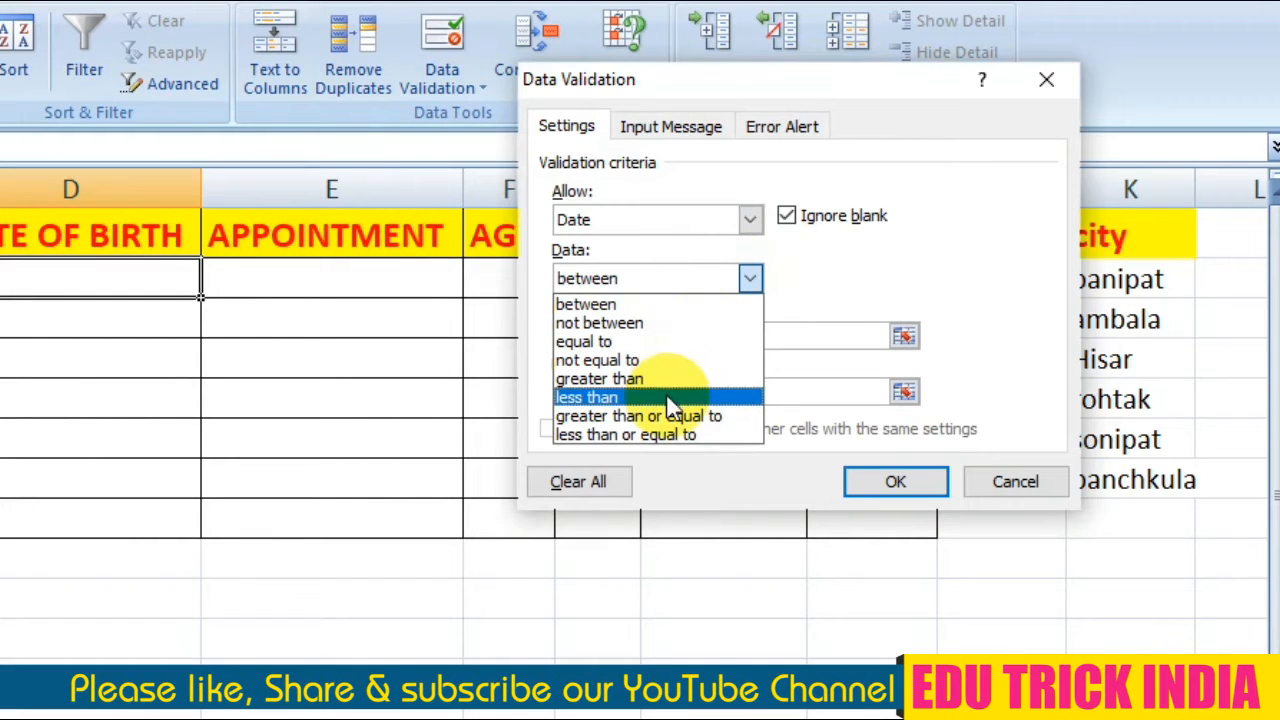
click(665, 306)
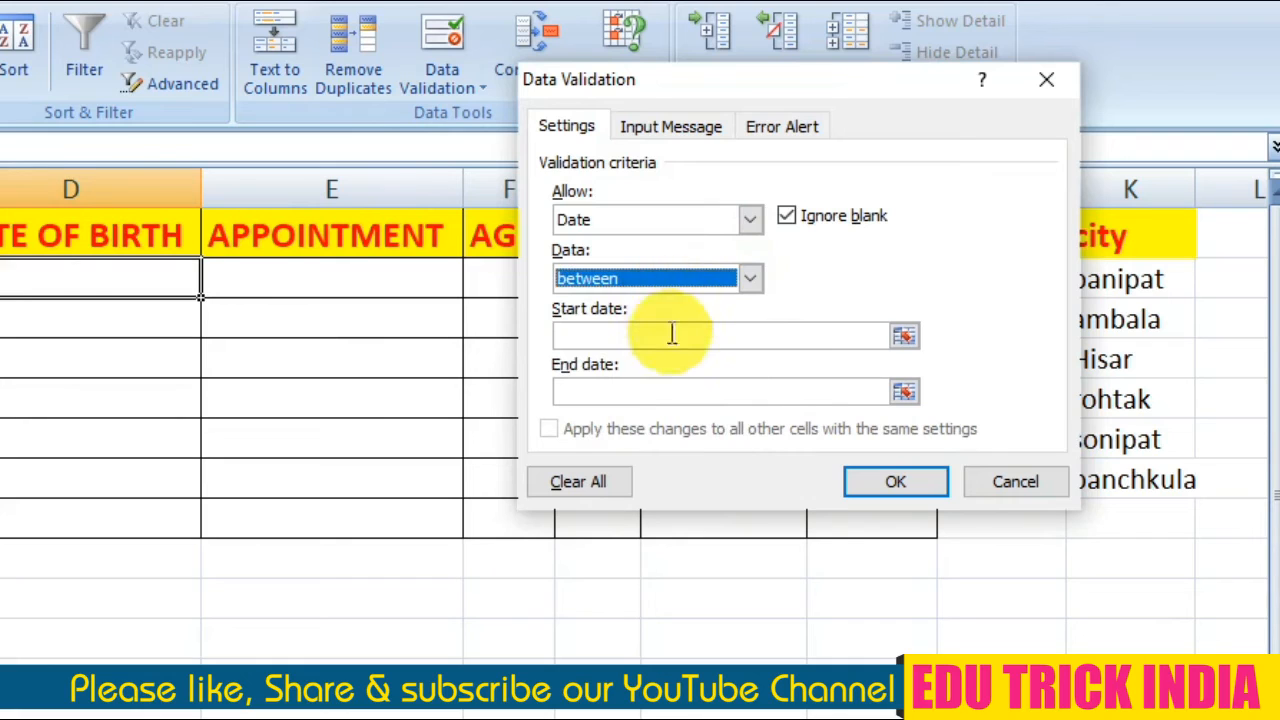
click(623, 336)
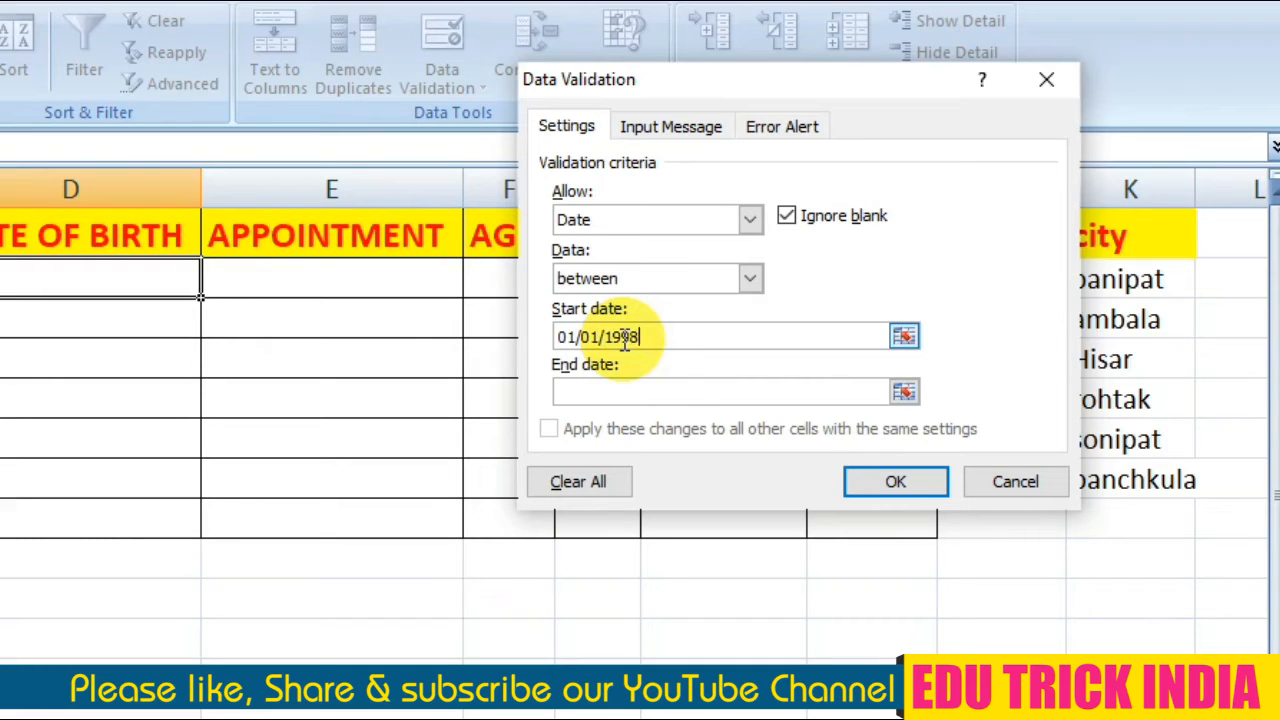
text(01/01/1998)
click(634, 383)
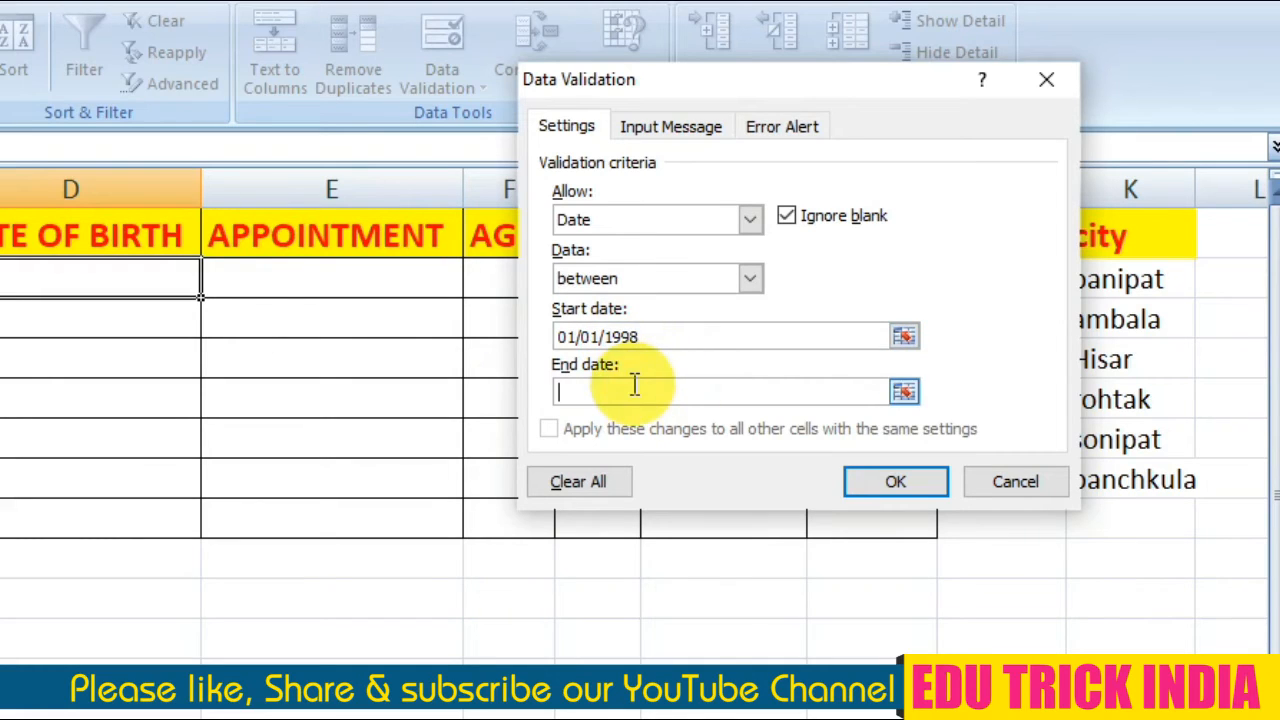
text(01/01/2018)
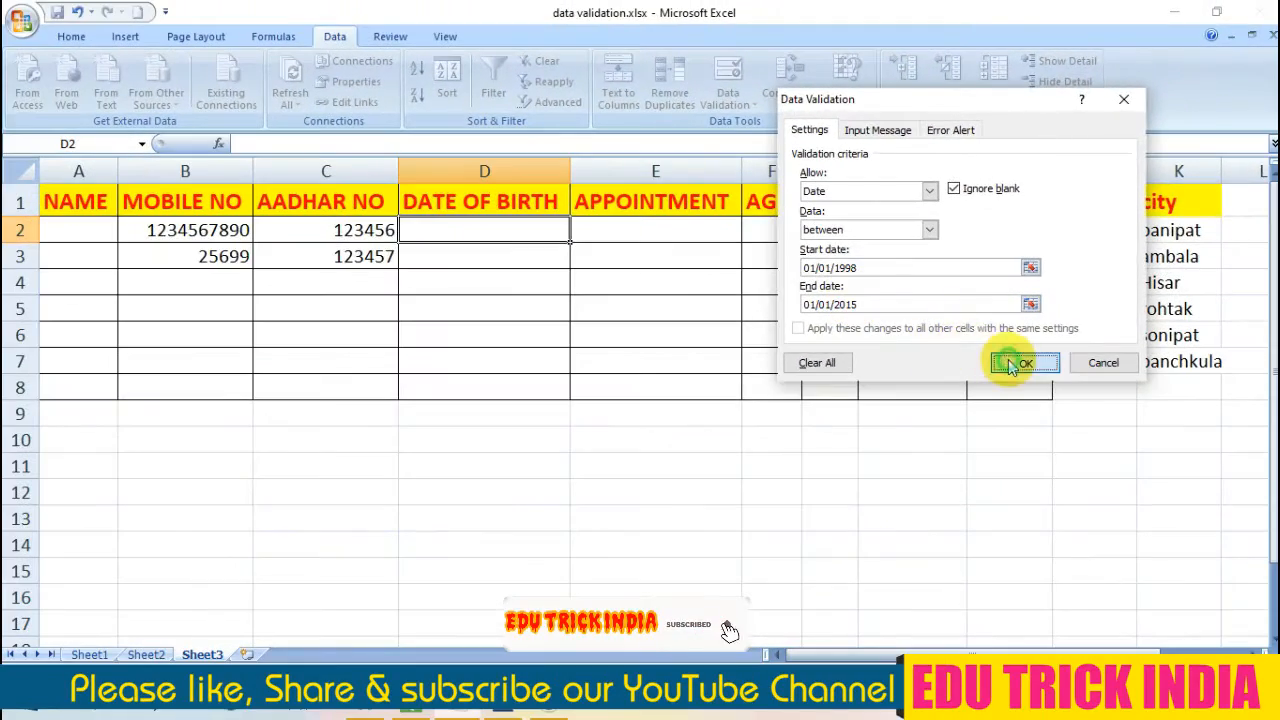
click(1017, 372)
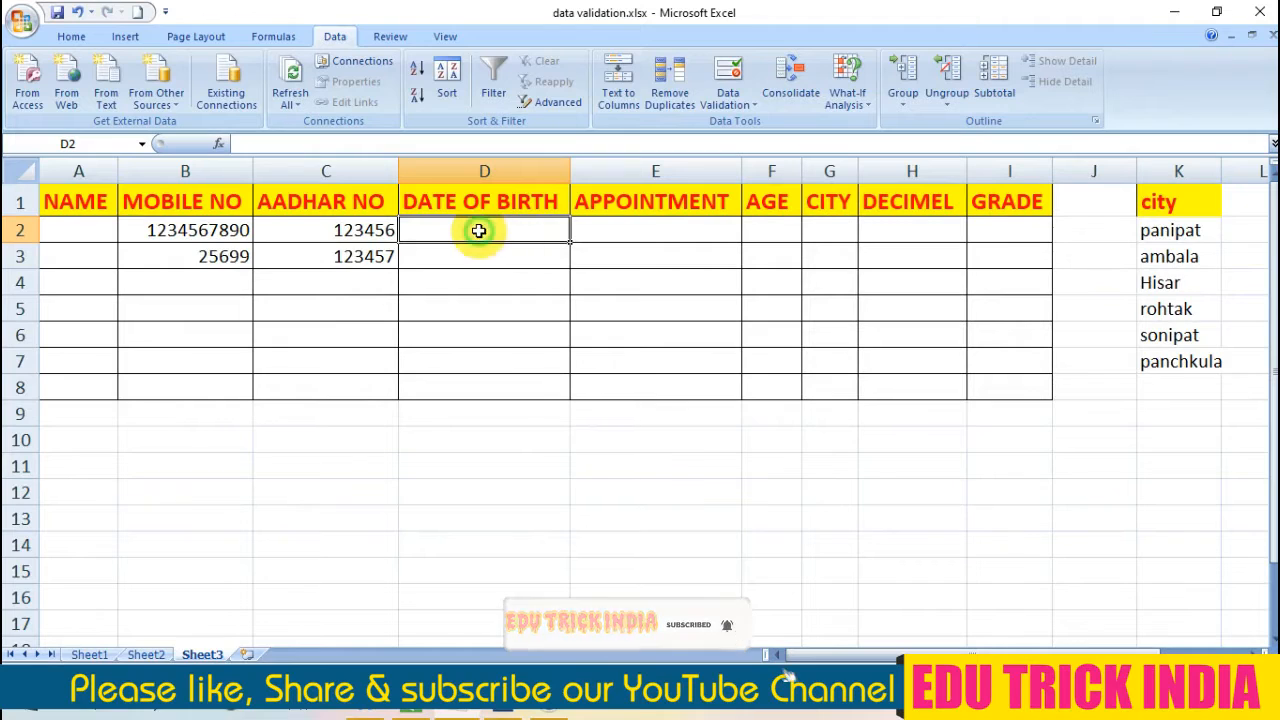
Enter a test date from within the intended range in DATE OF BIRTH cell D2.
text(01/0)
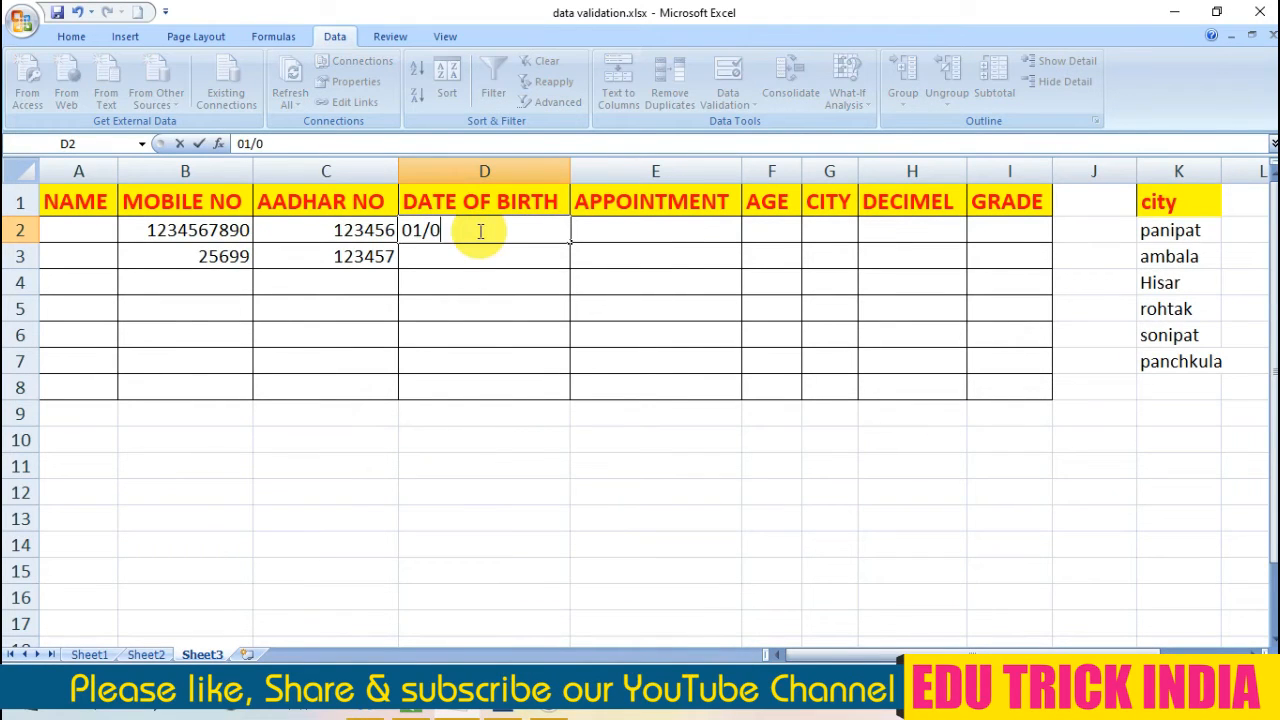
text(1/2002)
key(Return)
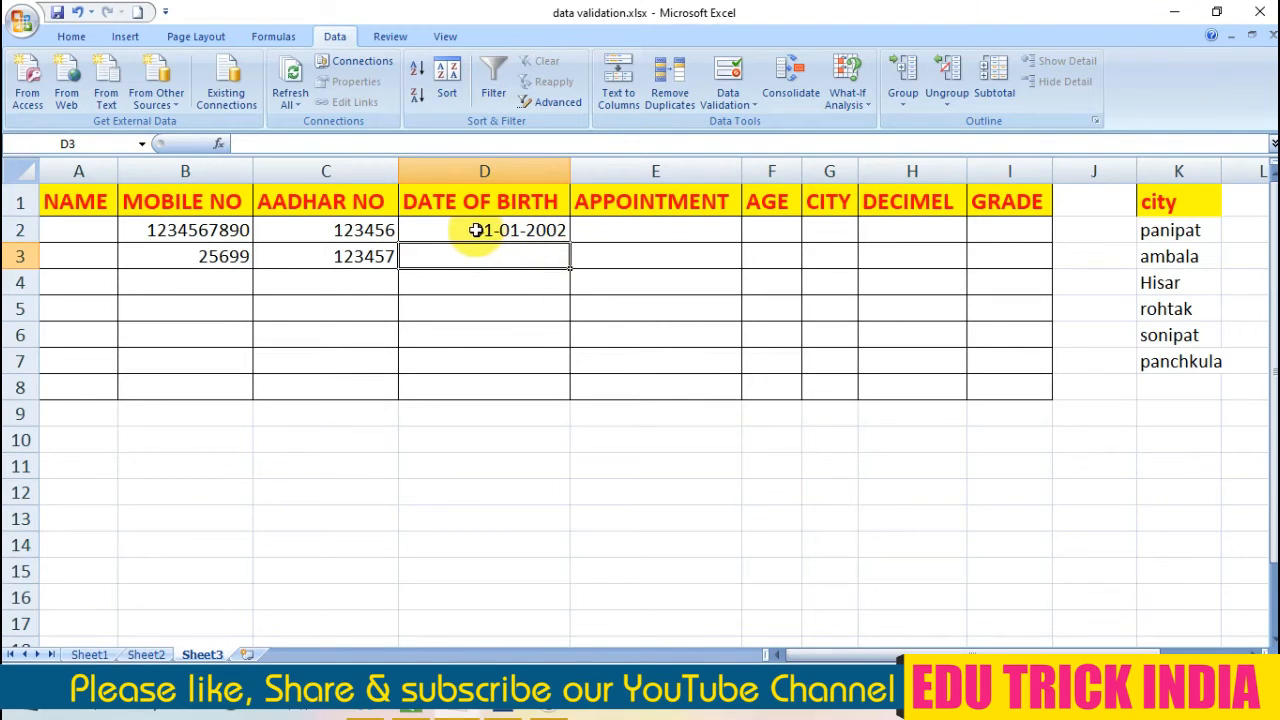
Test D2's date rule by trying a date earlier than the allowed start date, then cancel the entry.
click(471, 230)
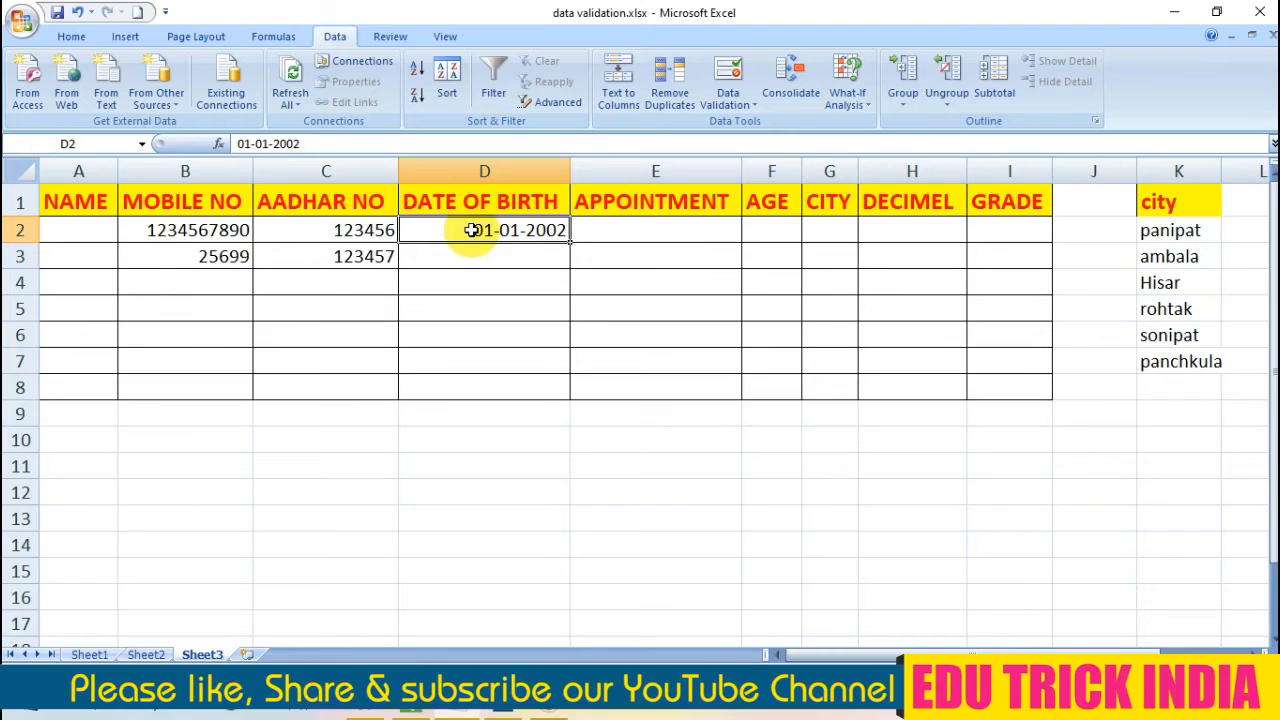
text(01)
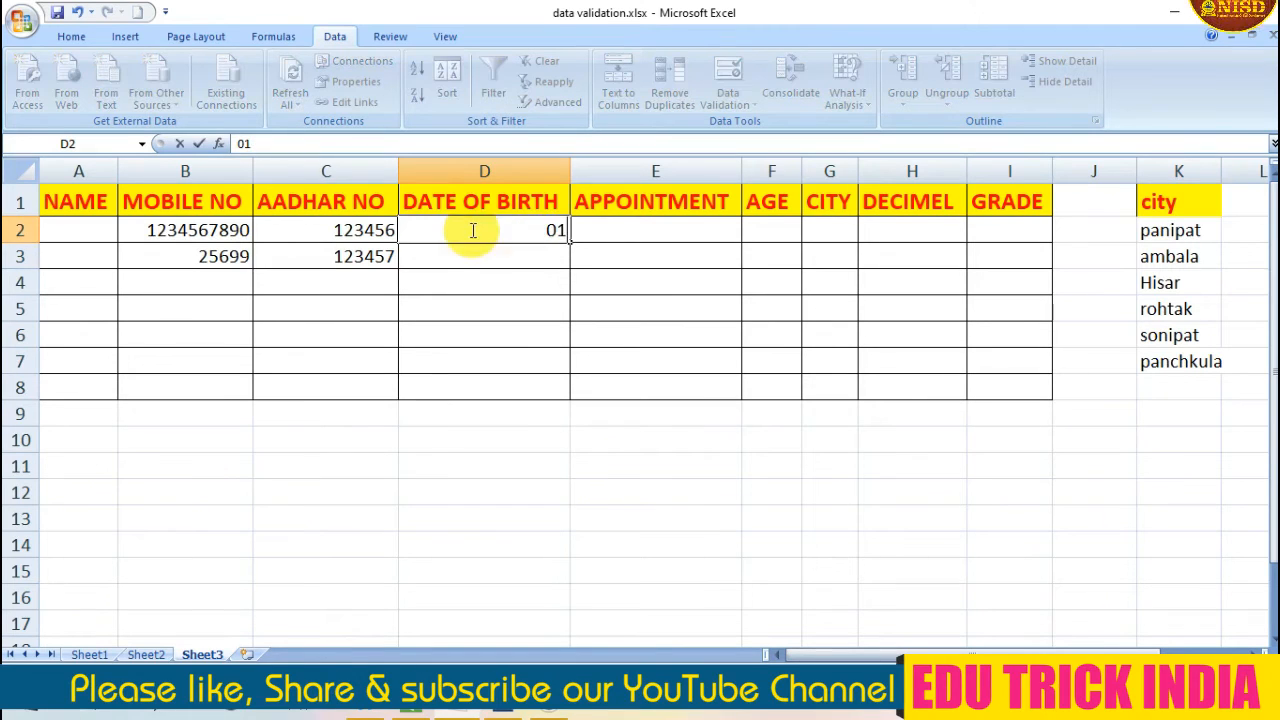
text(/01/1997)
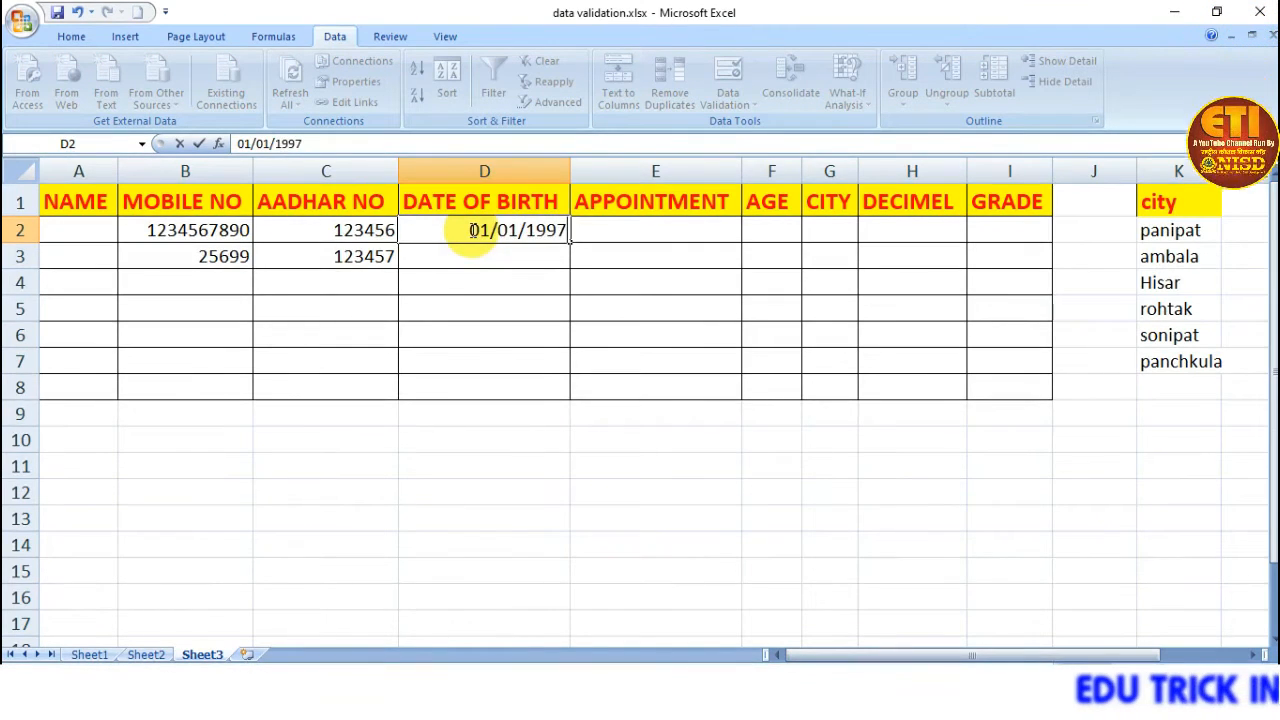
key(Return)
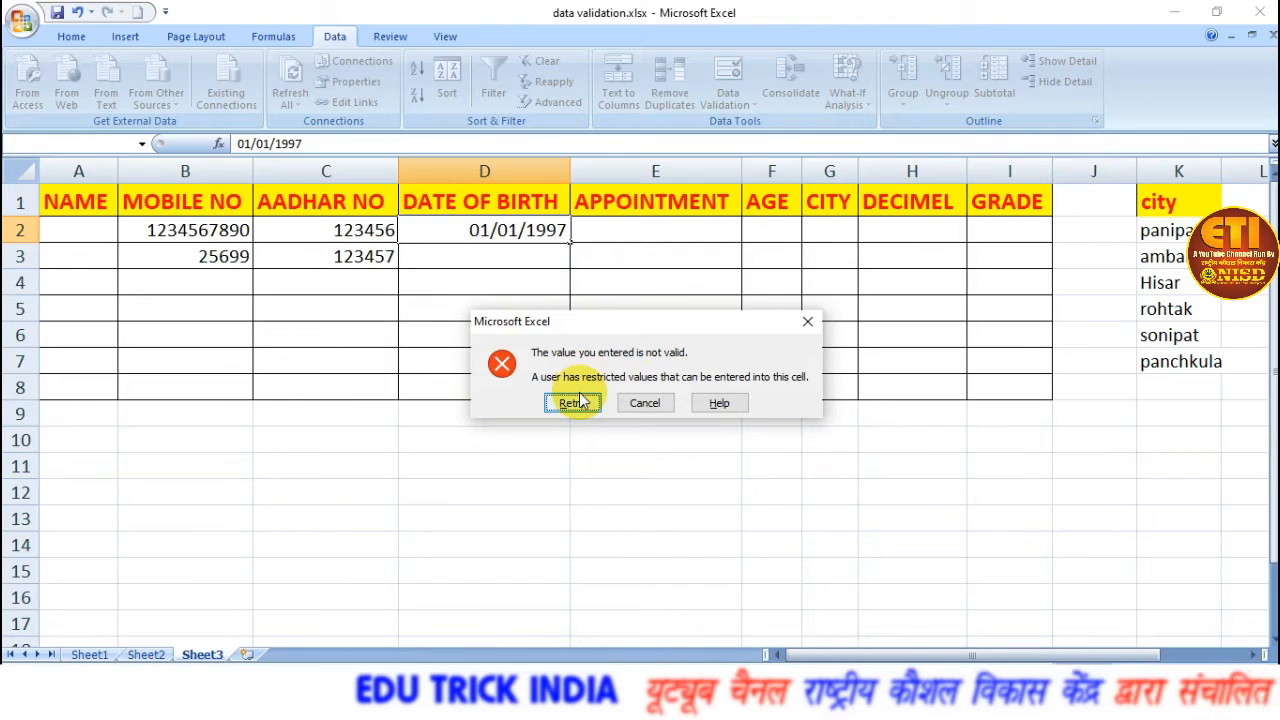
click(643, 403)
Test D2's date rule again with a more recent date, then cancel the entry.
text(01/01/20)
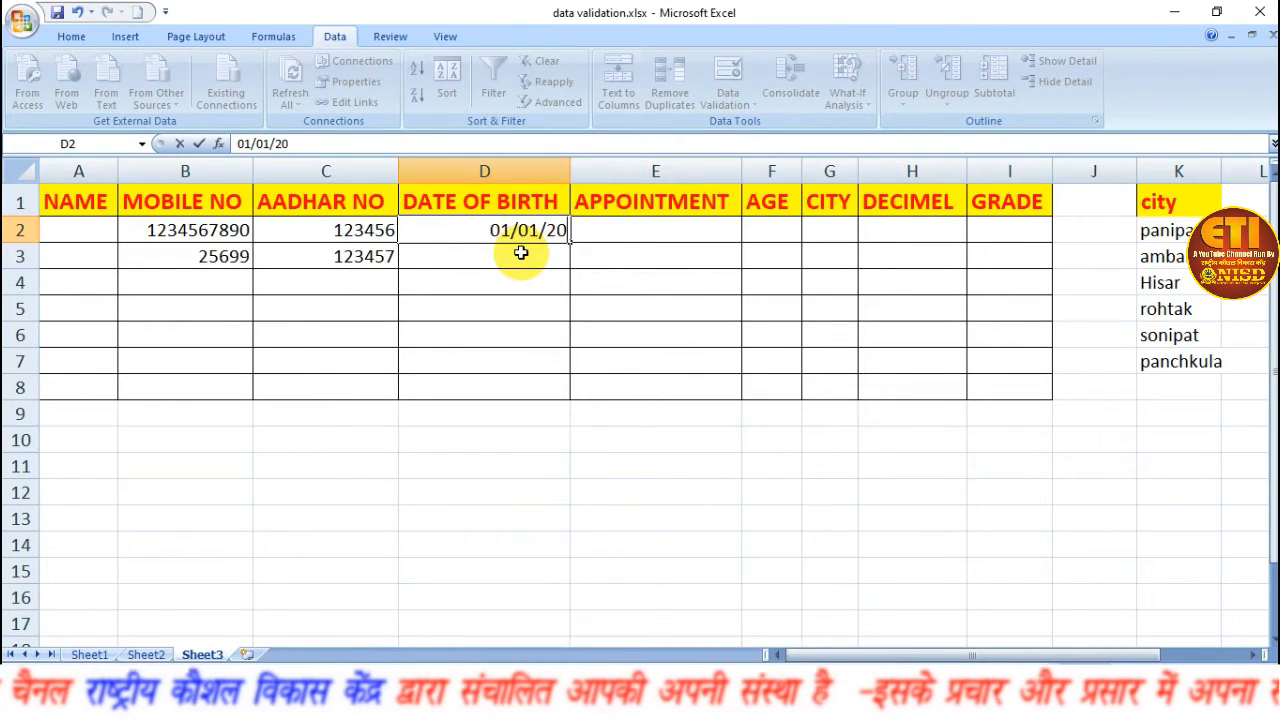
text(16)
key(Return)
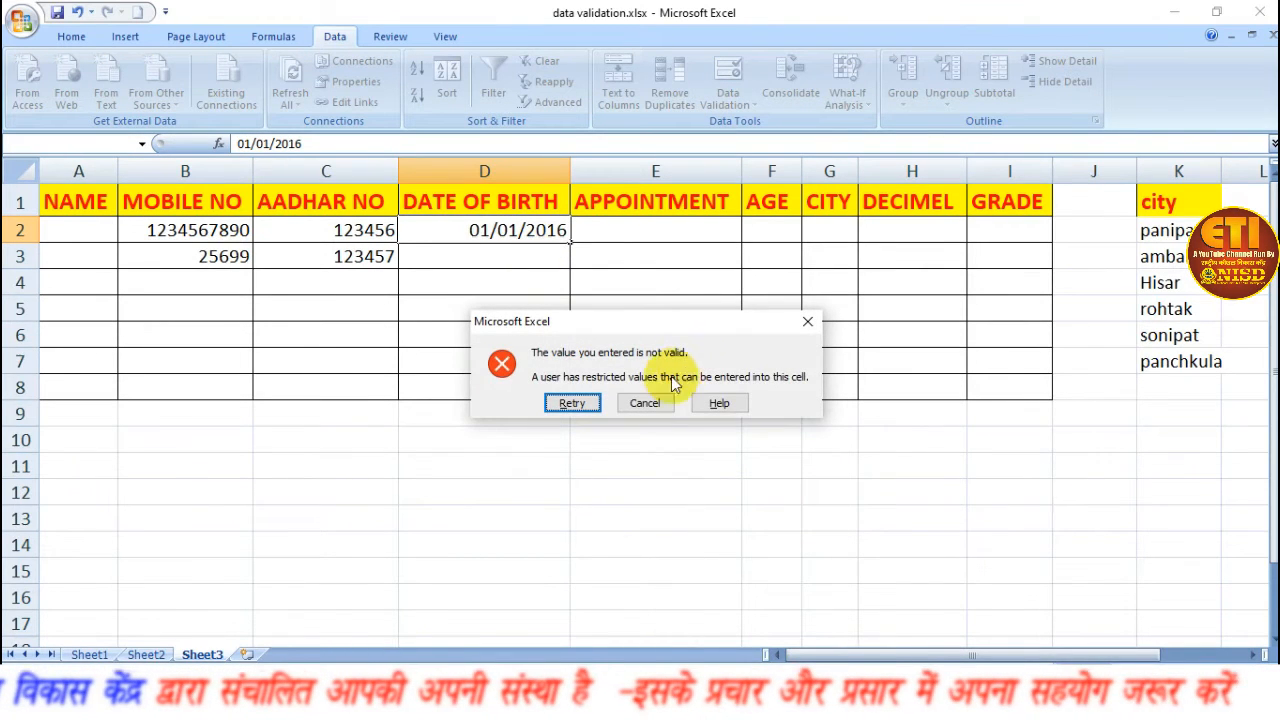
click(645, 403)
Open the data validation settings for APPOINTMENT cell E2 and allow only Time values using the between condition.
click(633, 233)
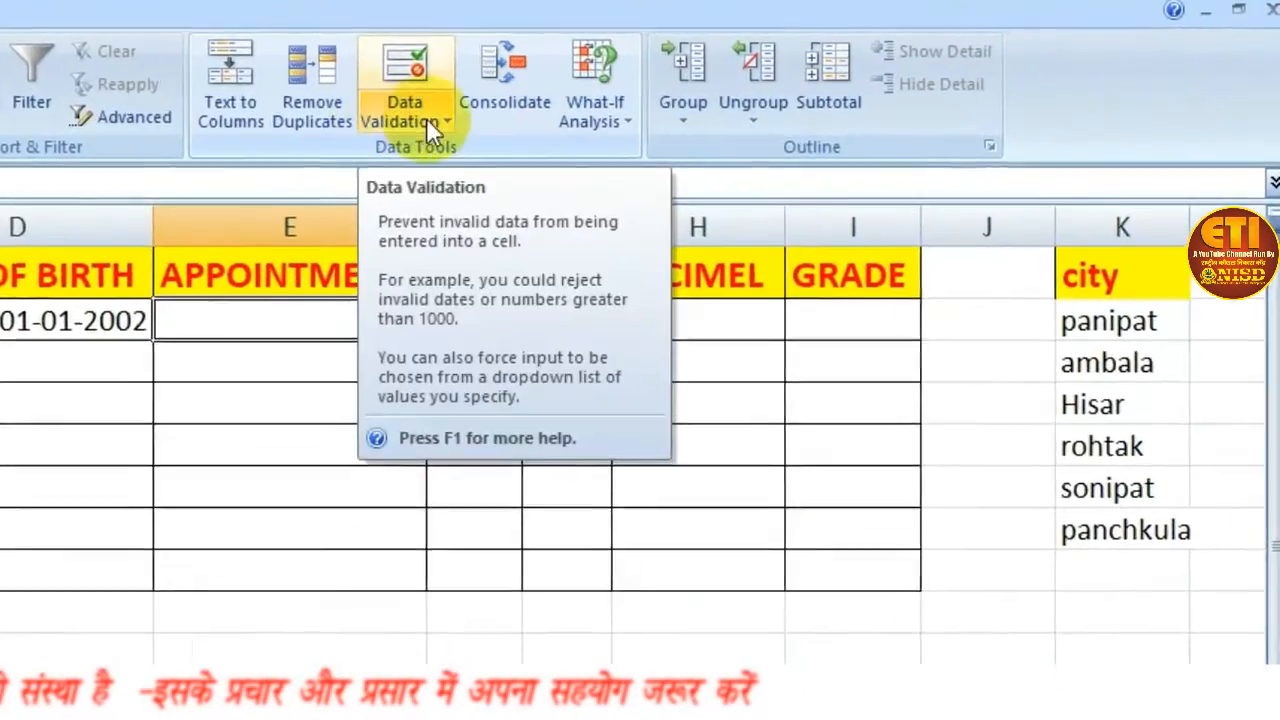
click(490, 115)
click(405, 163)
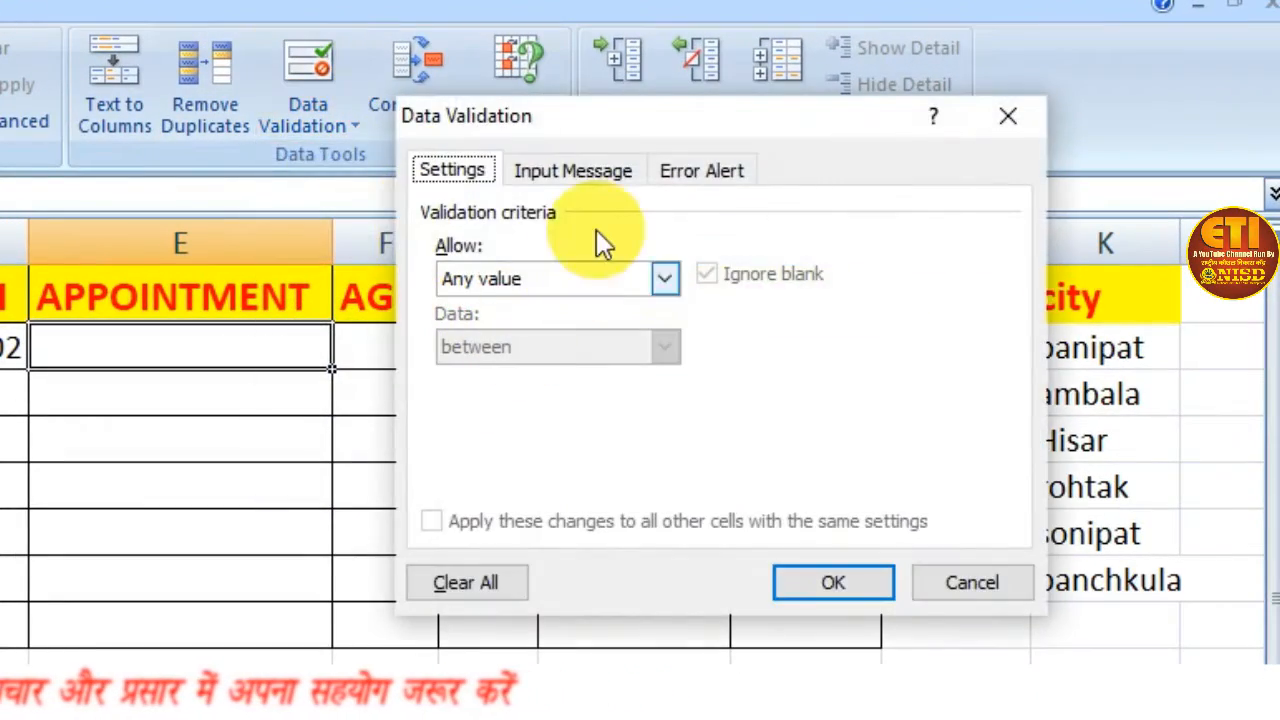
click(664, 278)
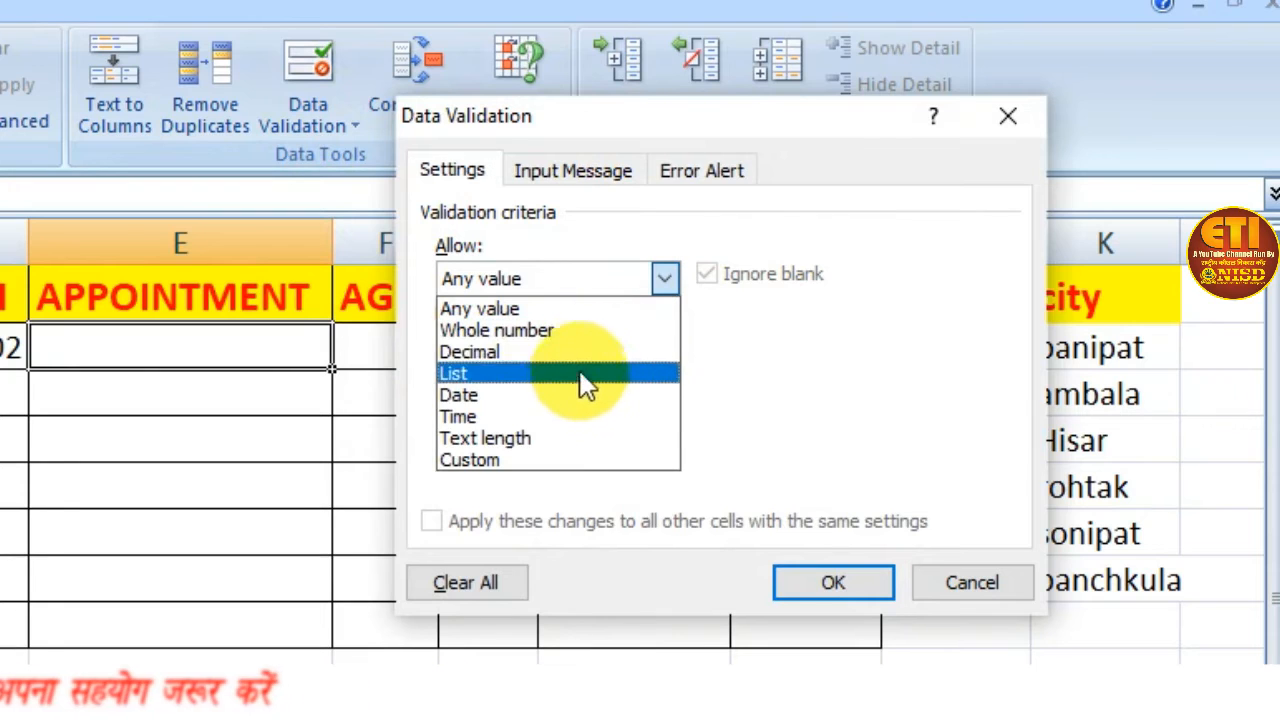
click(563, 416)
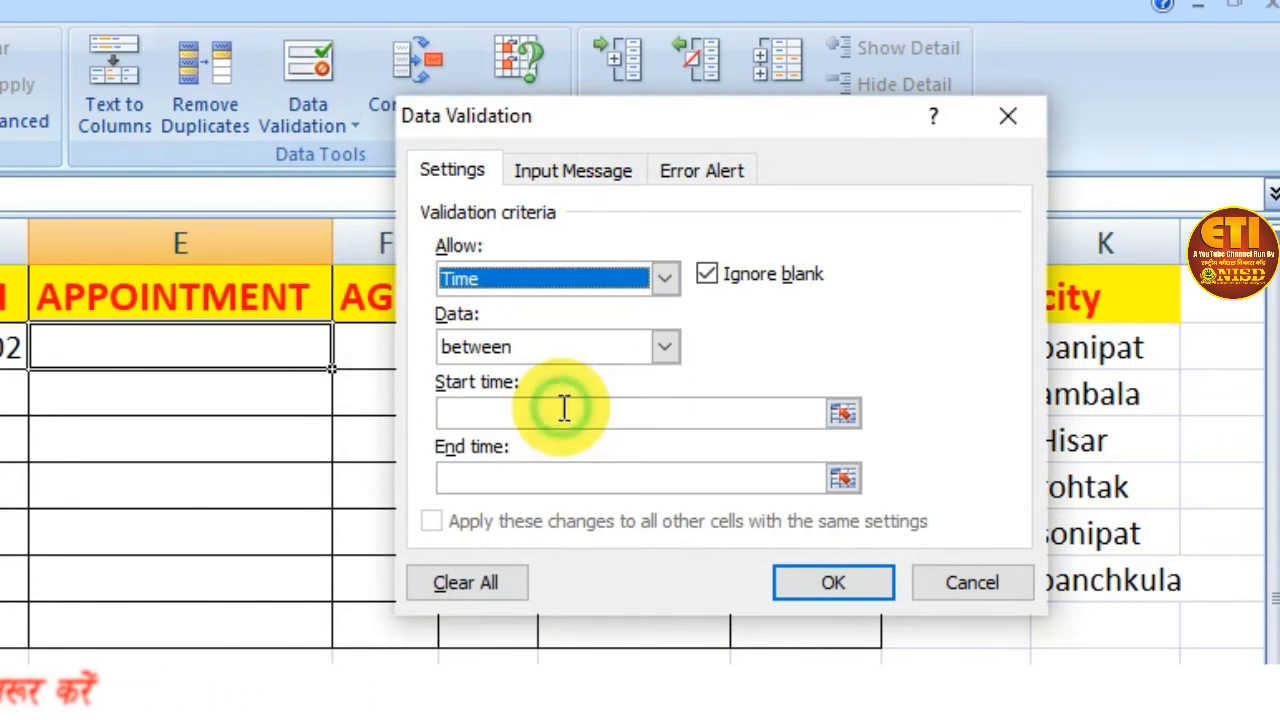
click(664, 347)
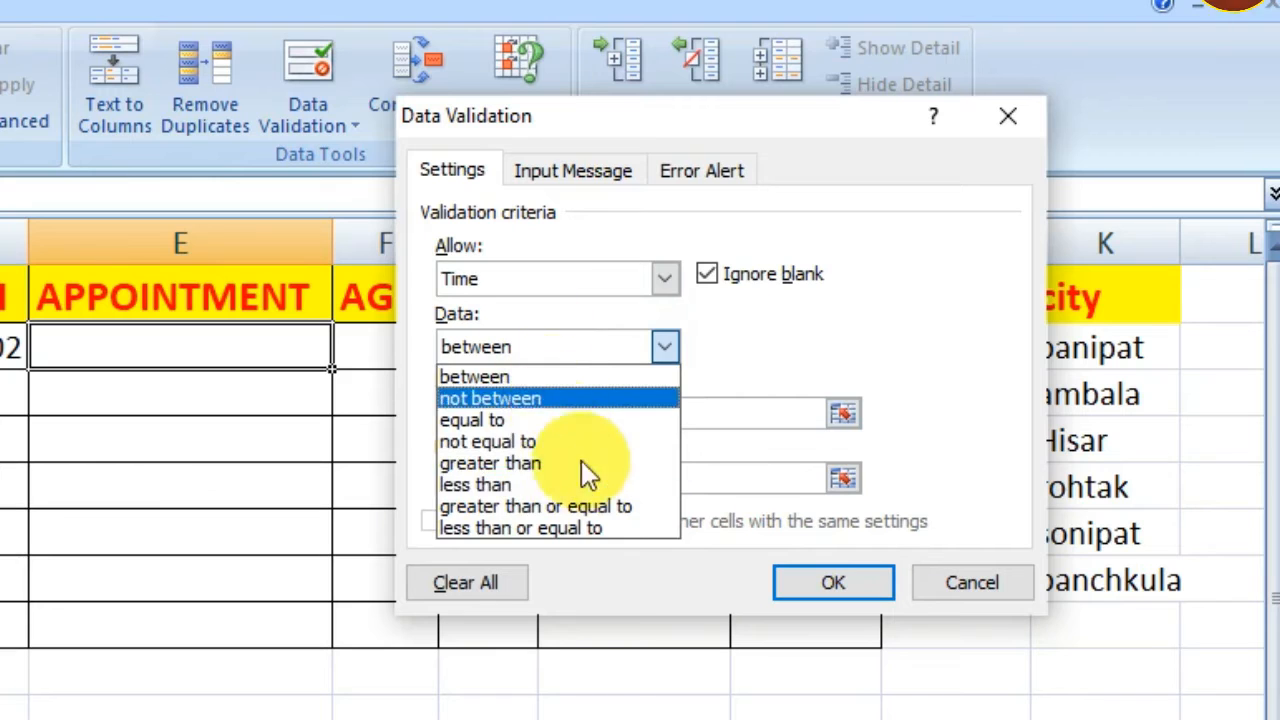
click(540, 378)
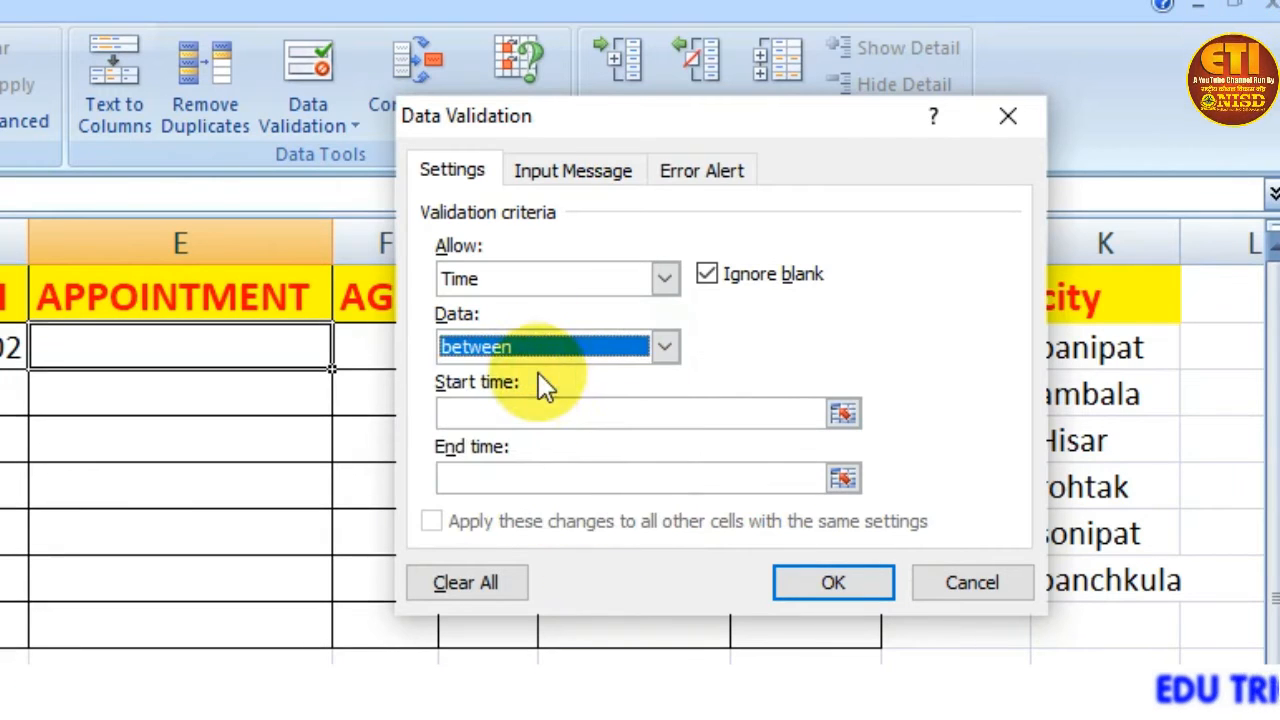
Restrict E2's times to a start of 09:00:00 and an end of 18:00:00, and apply the rule.
click(559, 407)
text(09:00)
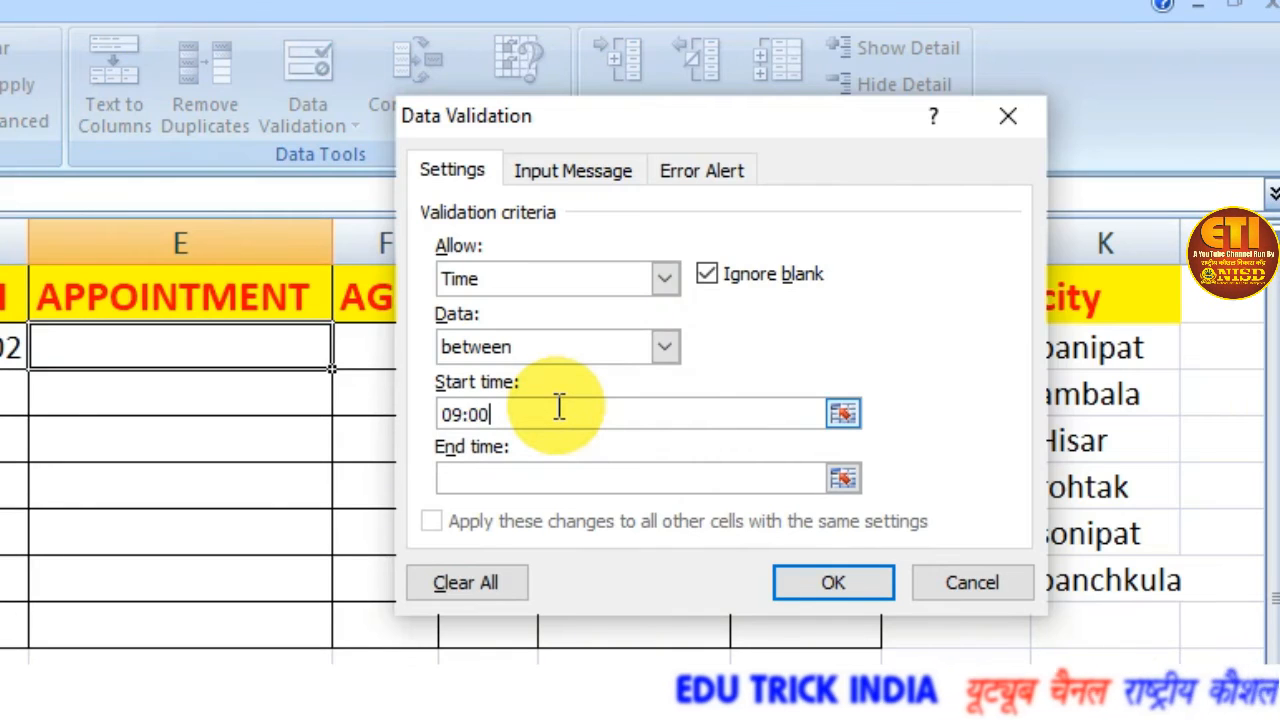
text(:00)
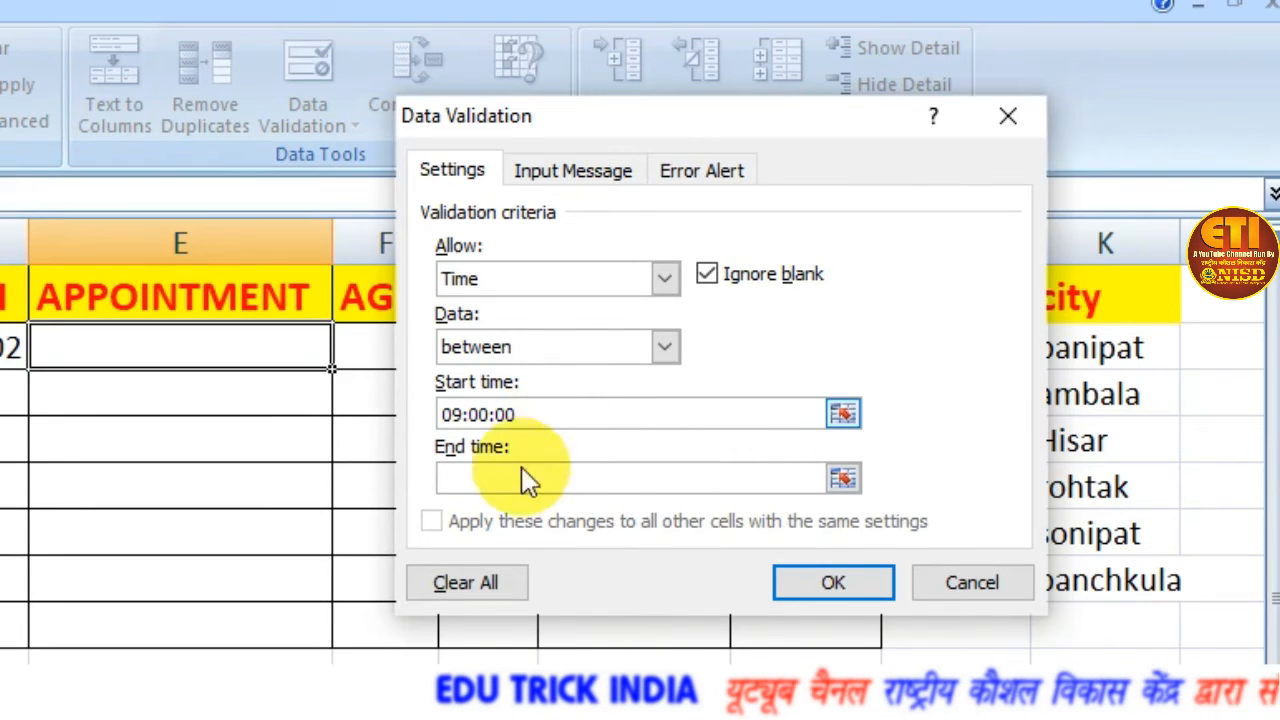
click(514, 479)
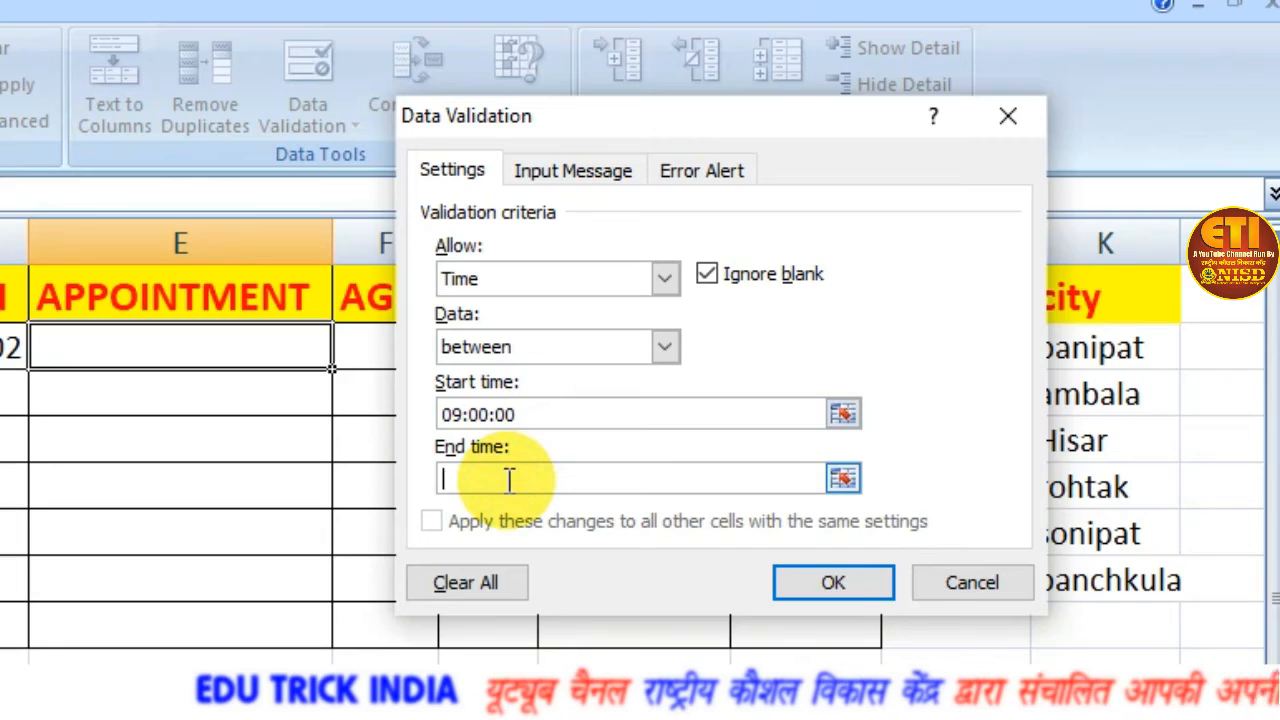
text(1)
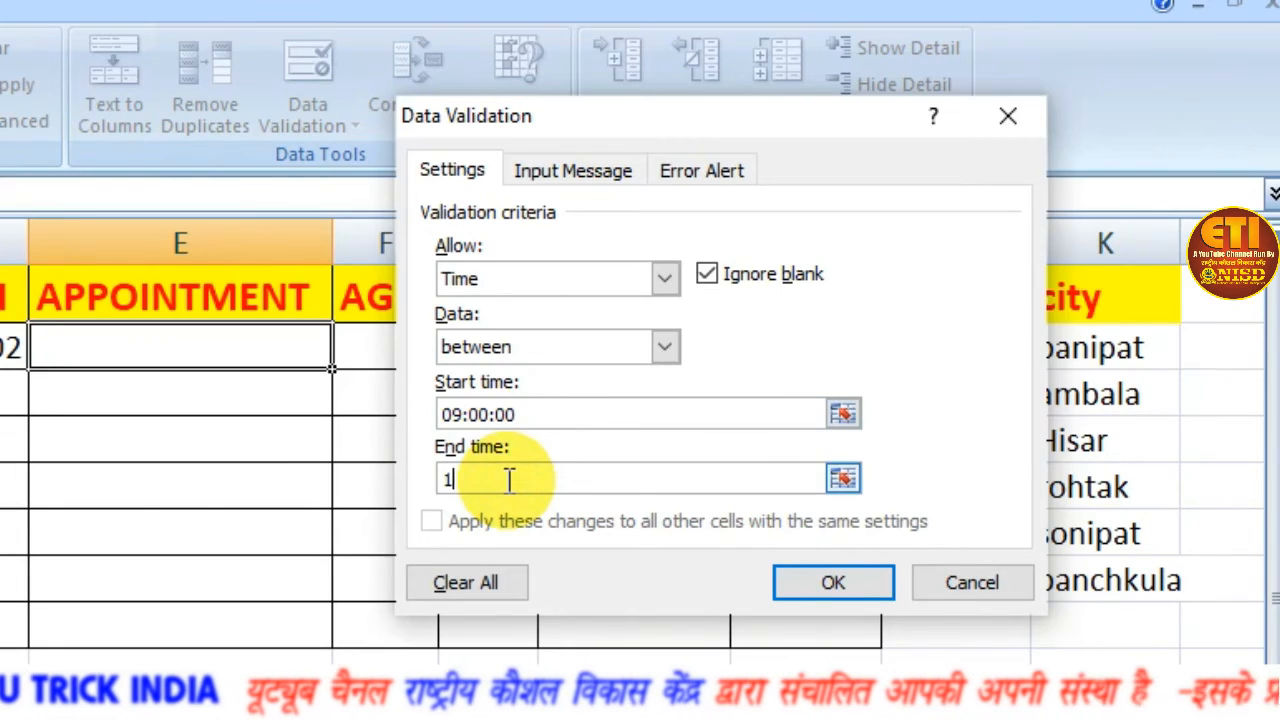
text(8:00)
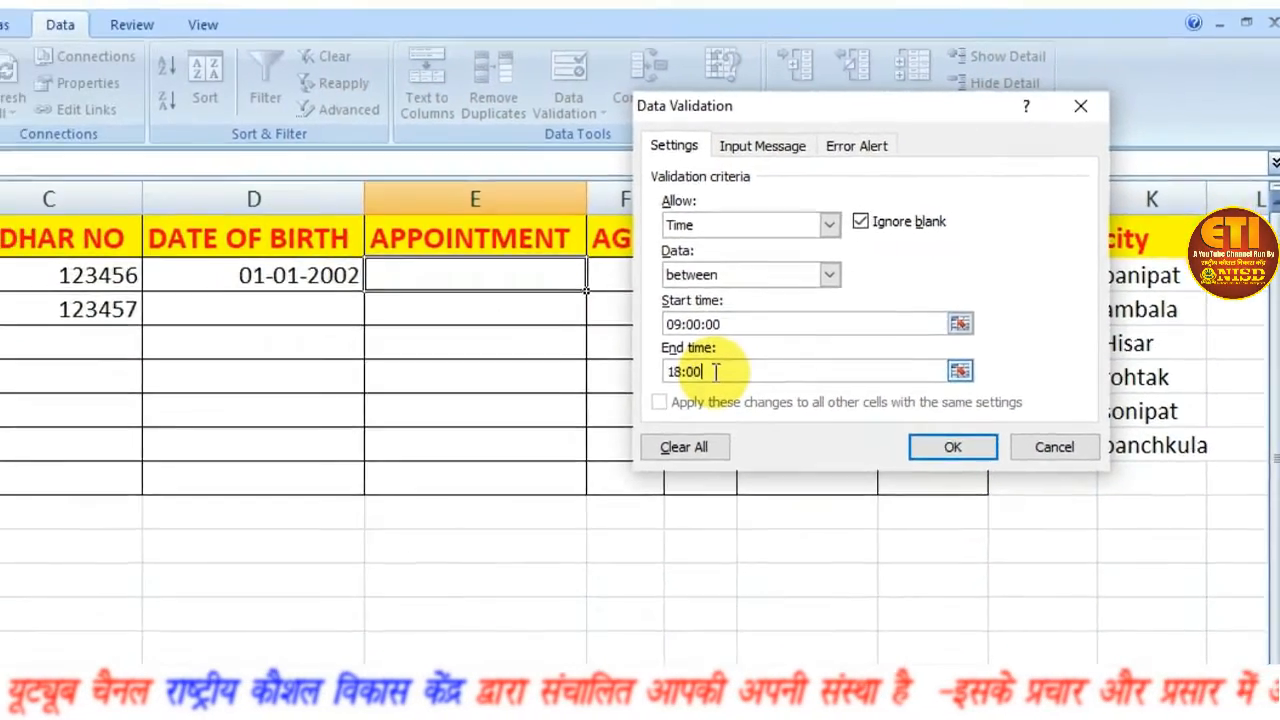
text(:00)
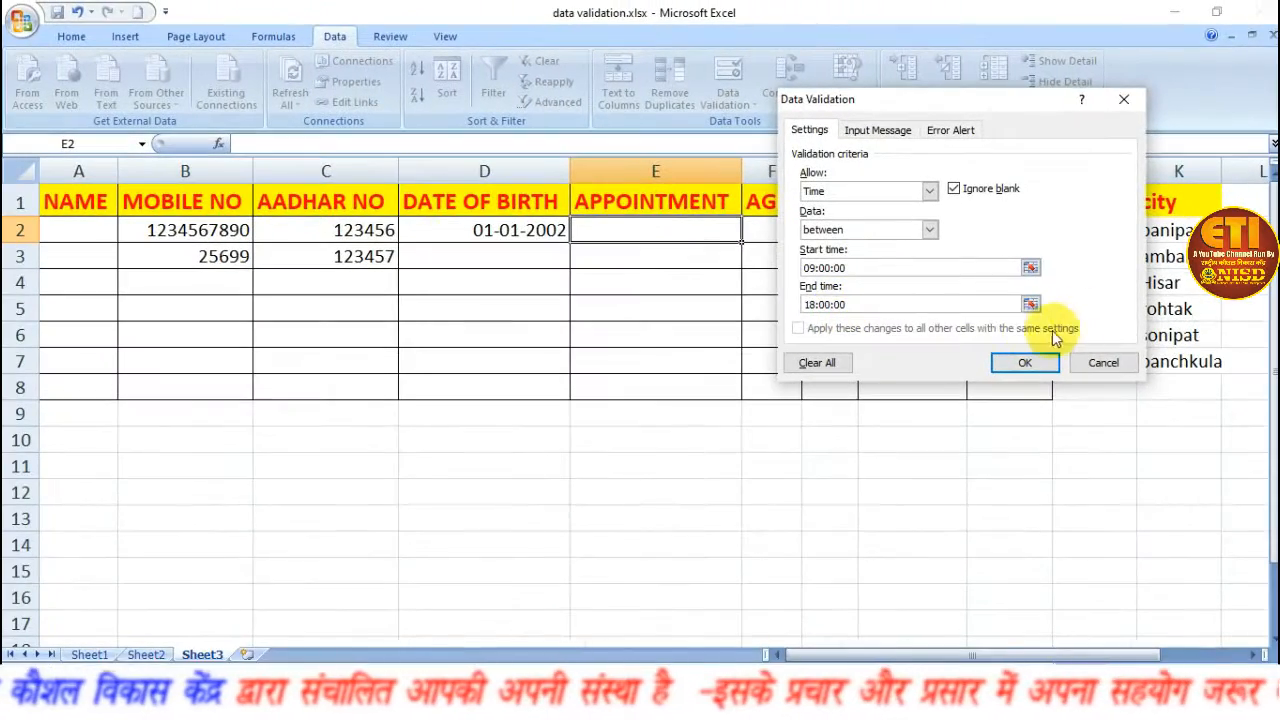
click(1025, 362)
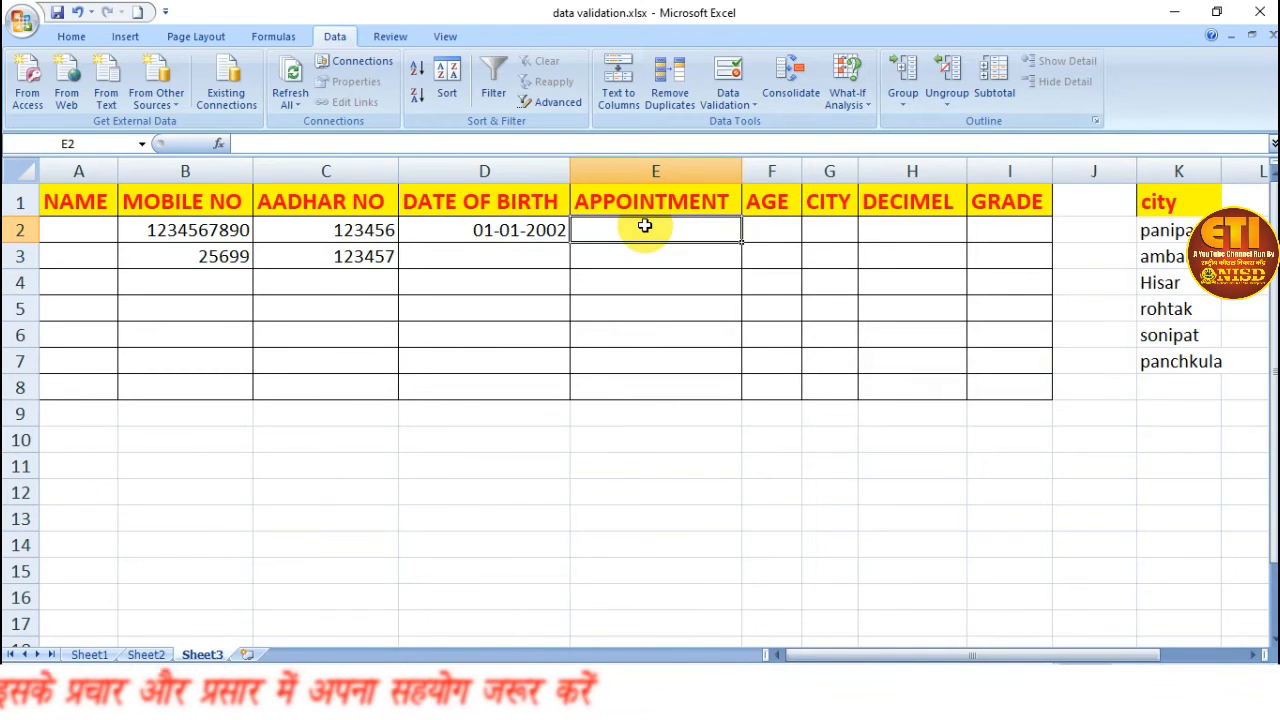
Enter the appointment time 12:00:00 in cell E2.
text(12:00:)
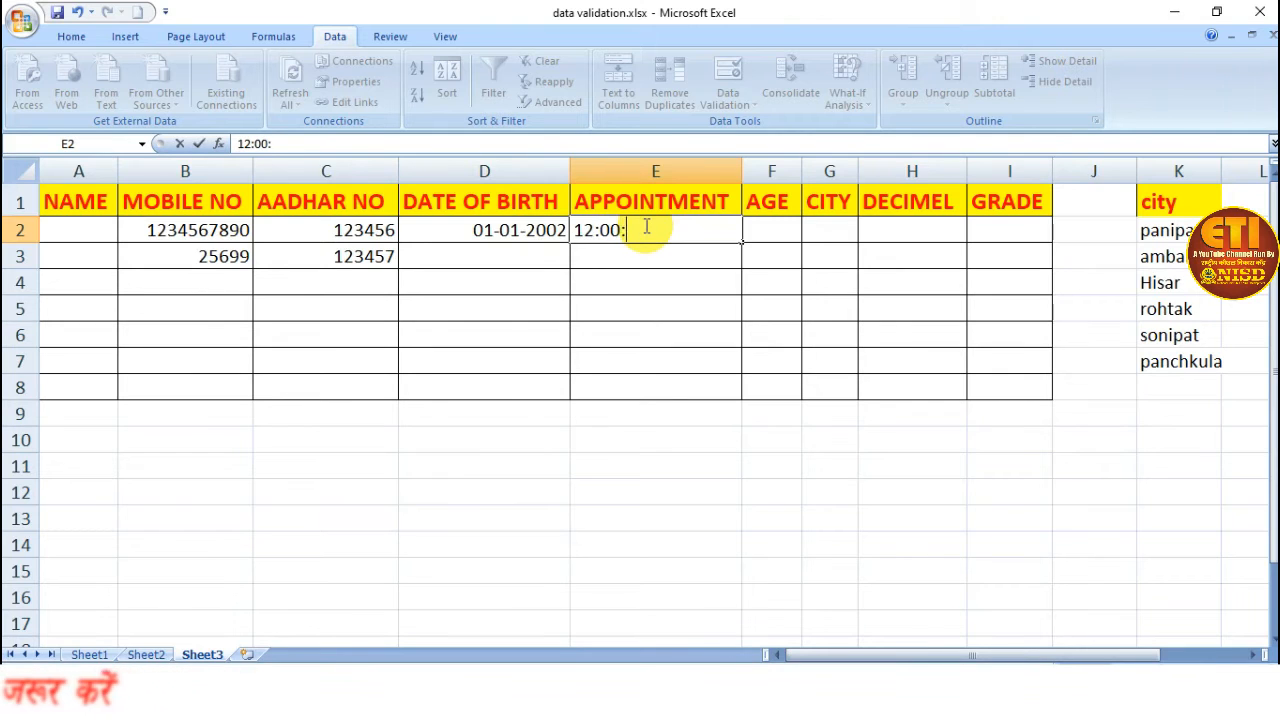
text(00)
key(Return)
Test E2's time rule by trying 18:01:00, then cancel the entry.
click(645, 228)
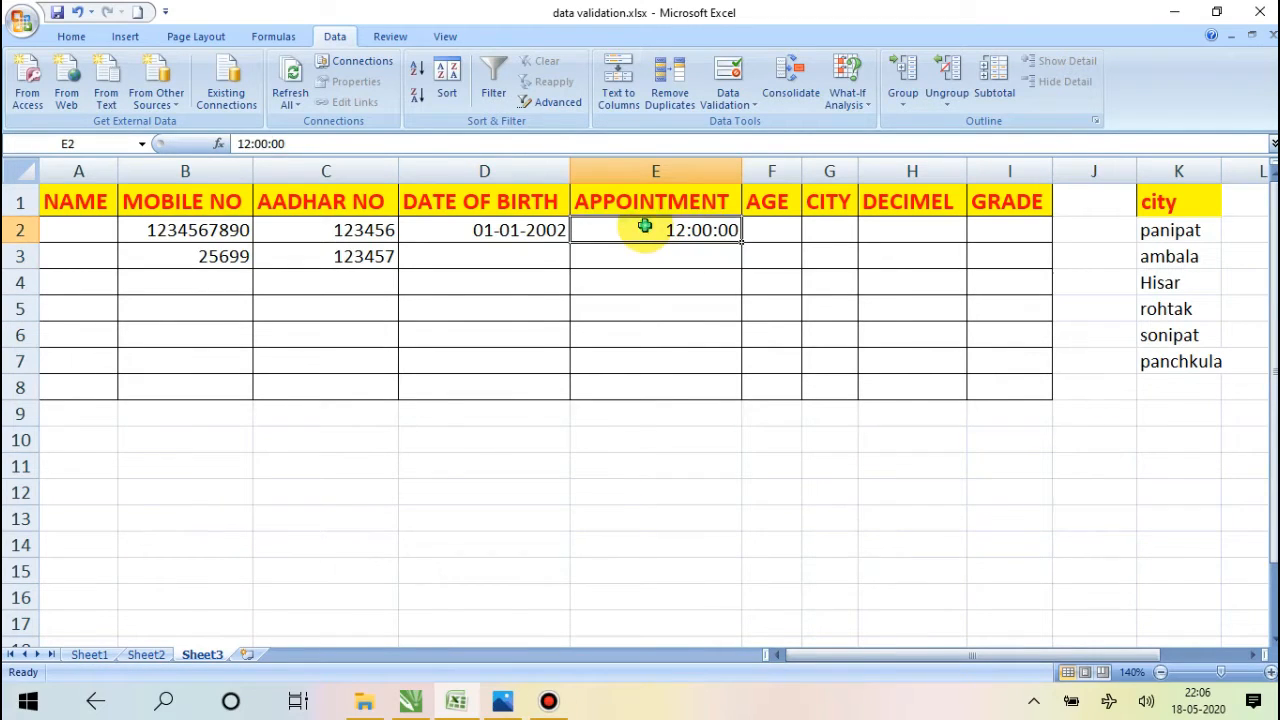
text(18)
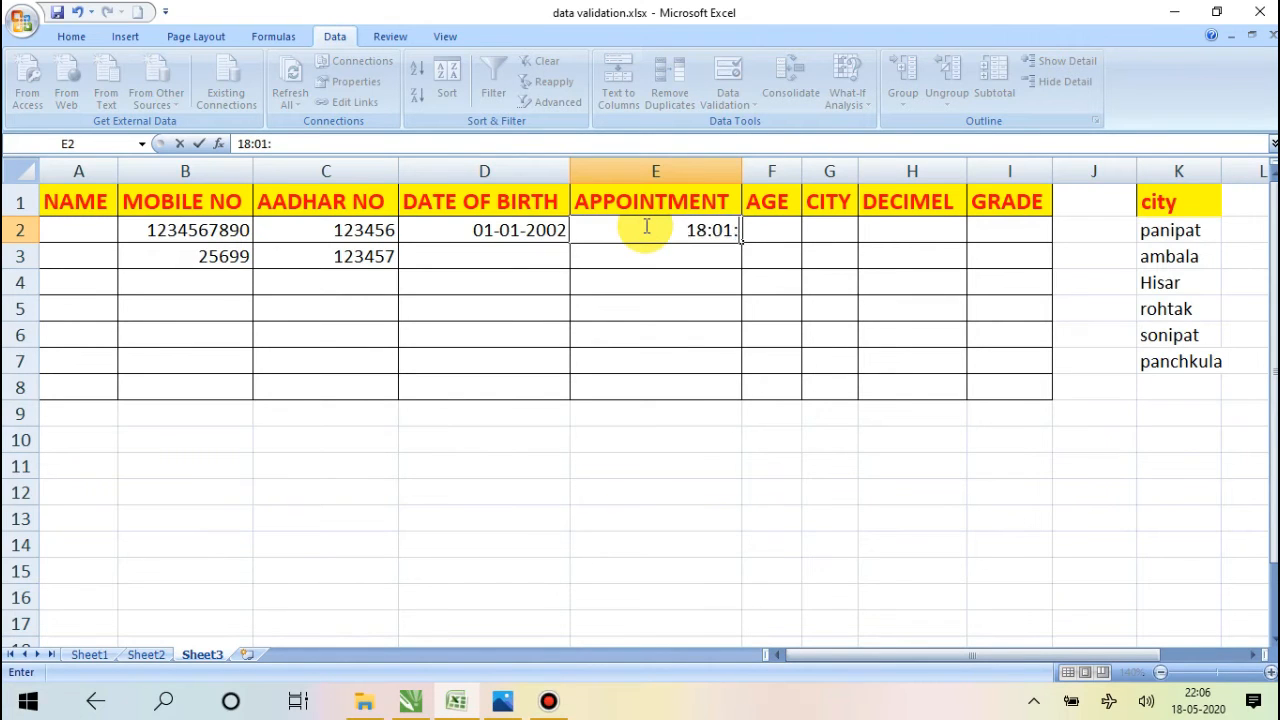
text(:01:00)
key(Return)
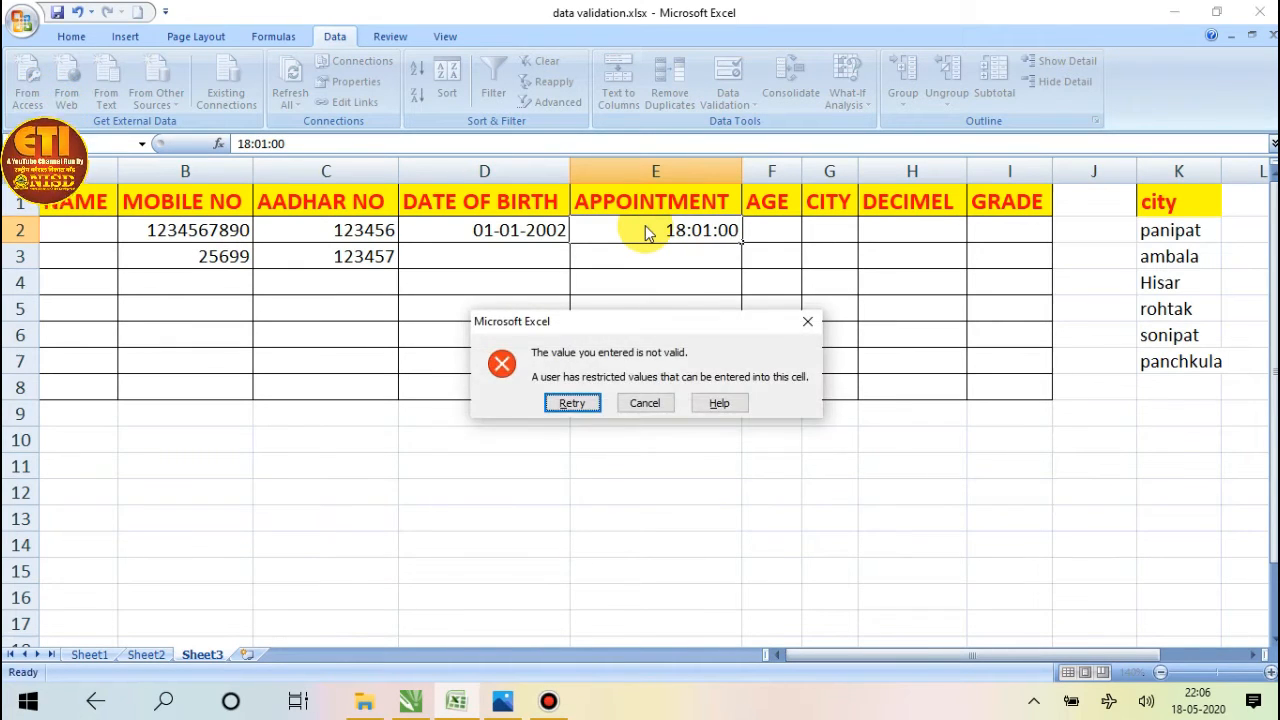
click(645, 403)
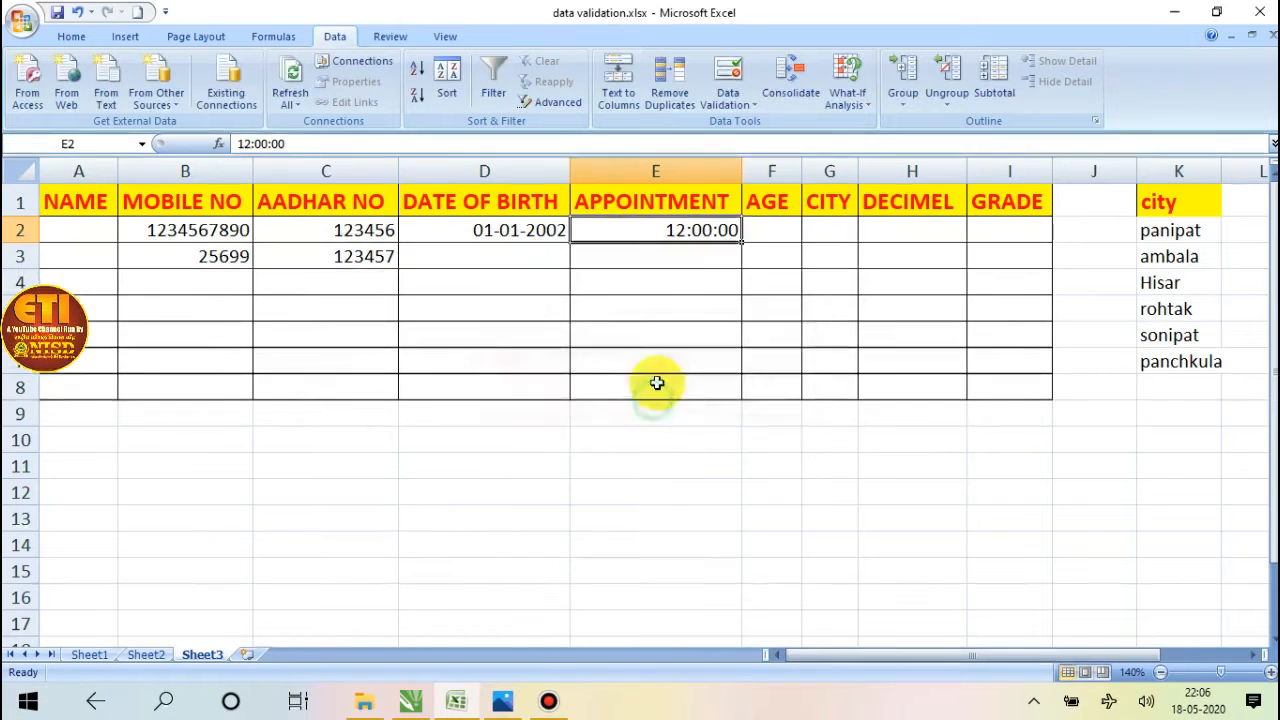
Open the data validation settings for AGE cell F2 and allow only Whole number values.
click(773, 236)
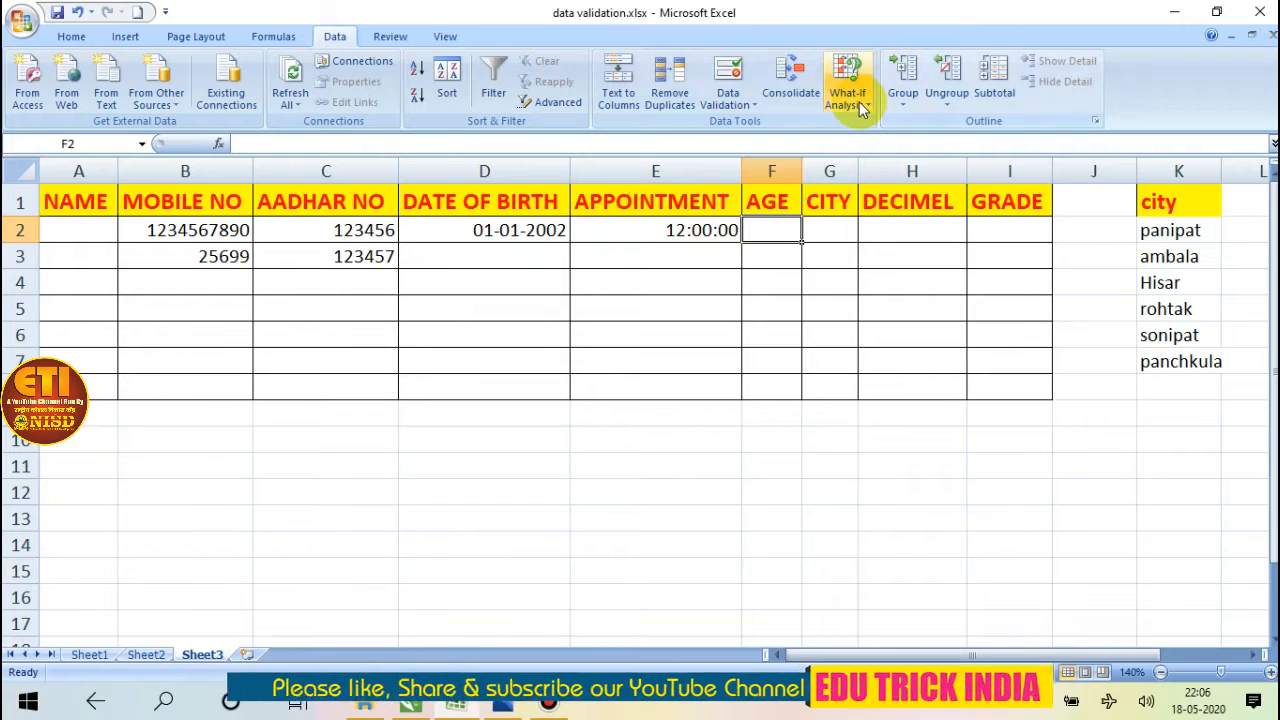
click(750, 103)
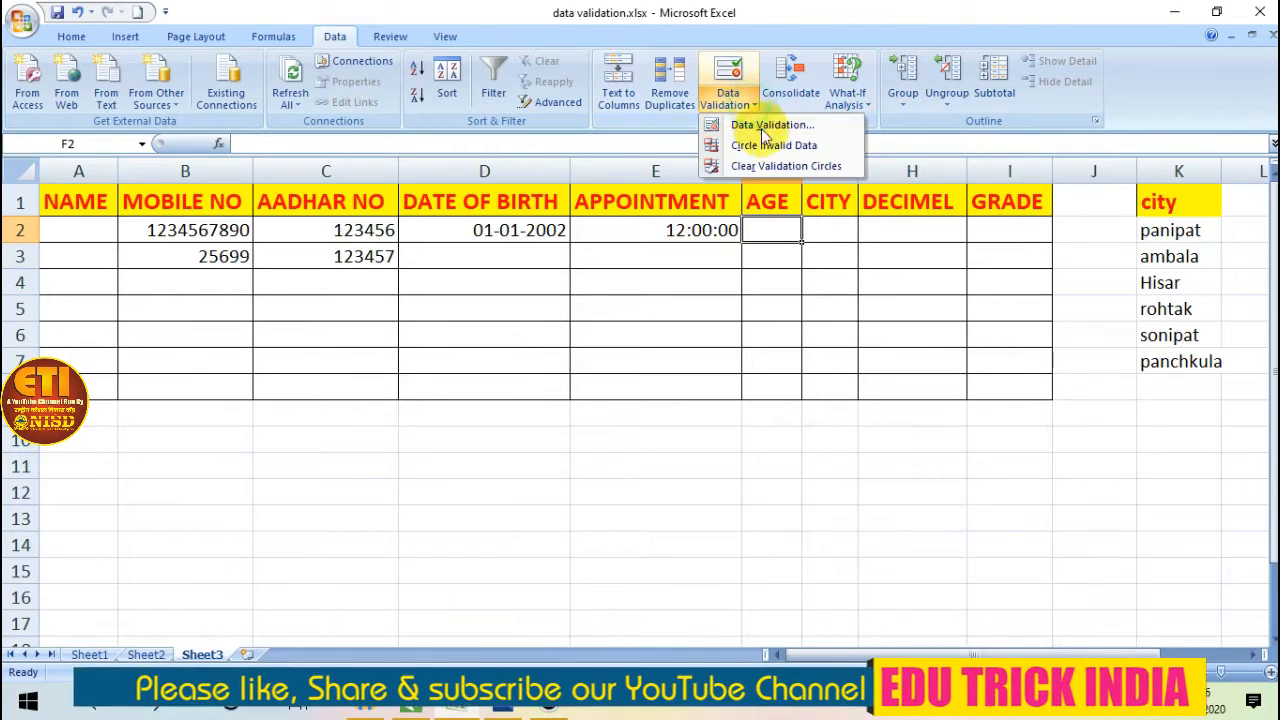
click(760, 124)
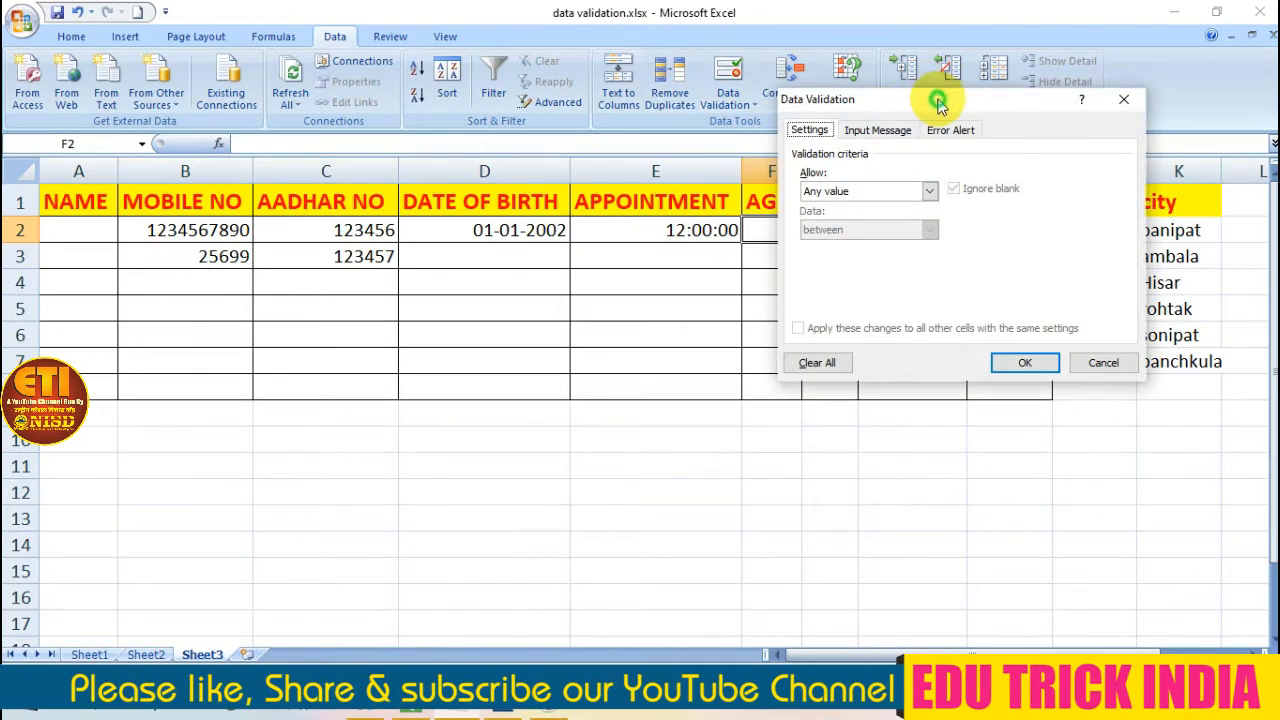
drag(938, 105, 552, 157)
click(541, 245)
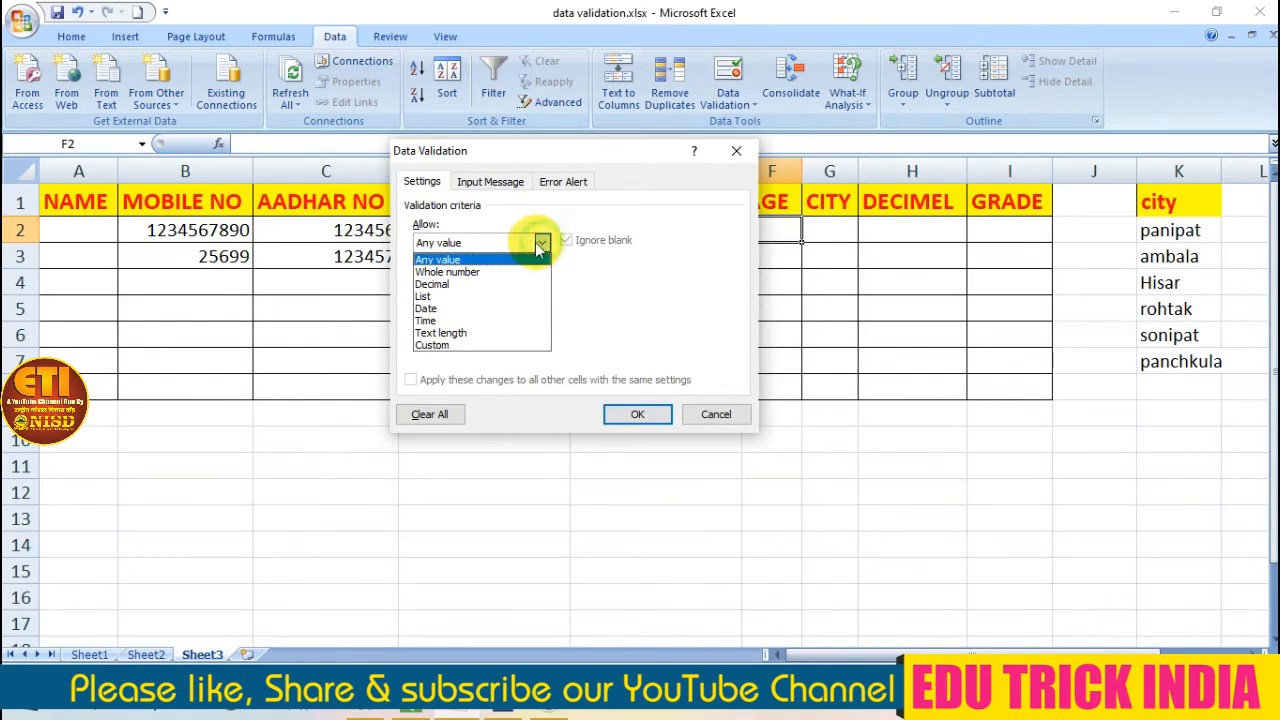
click(475, 272)
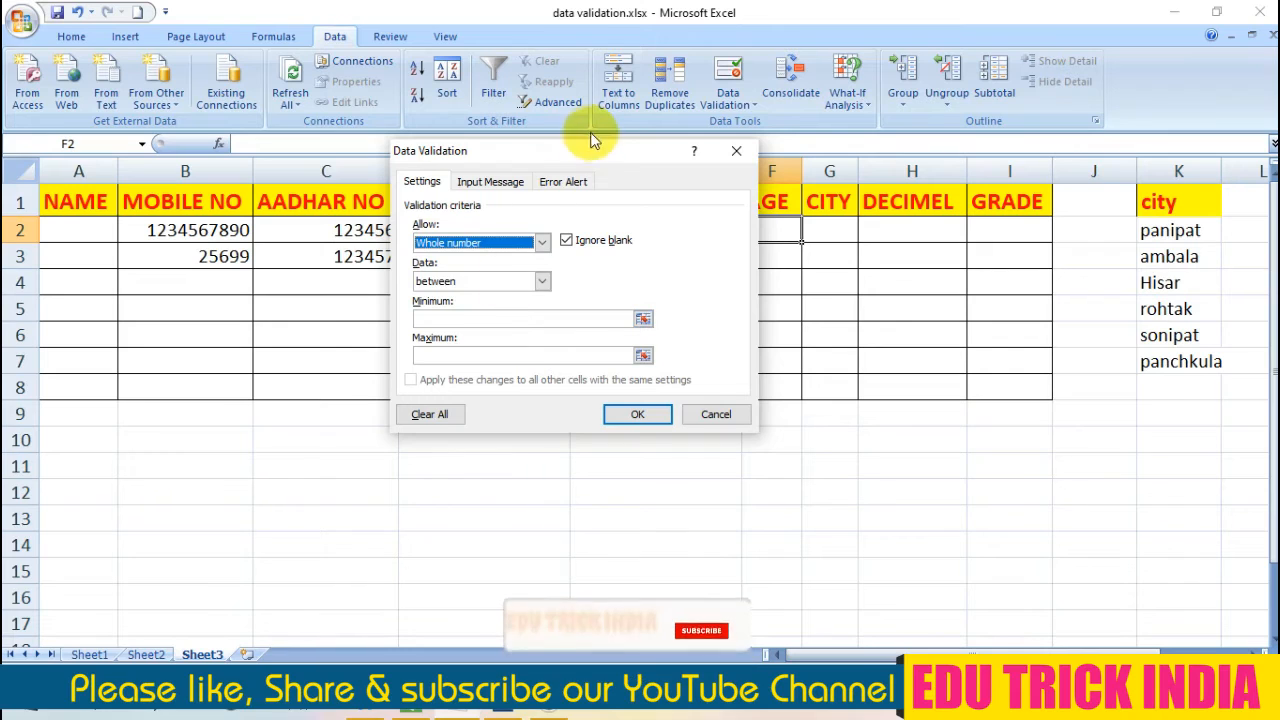
drag(578, 158, 411, 143)
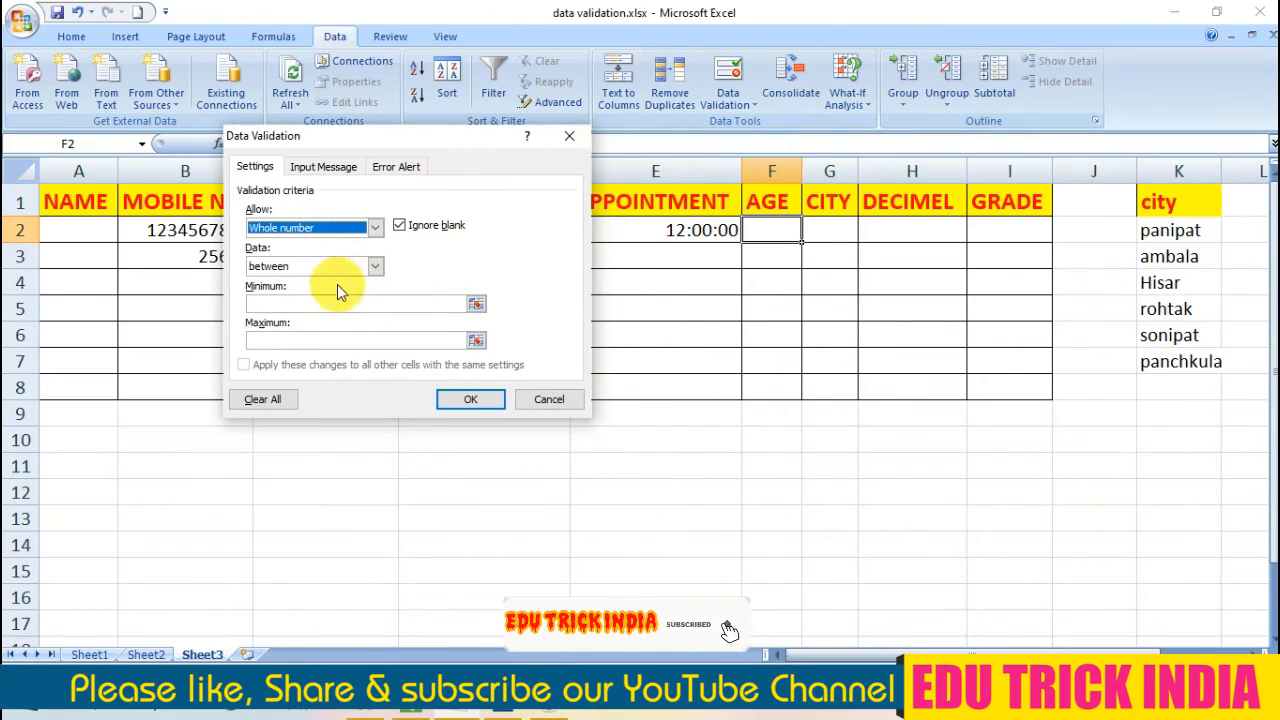
Restrict F2's ages to a minimum of 18 and a maximum of 40, and apply the rule.
click(313, 302)
text(18)
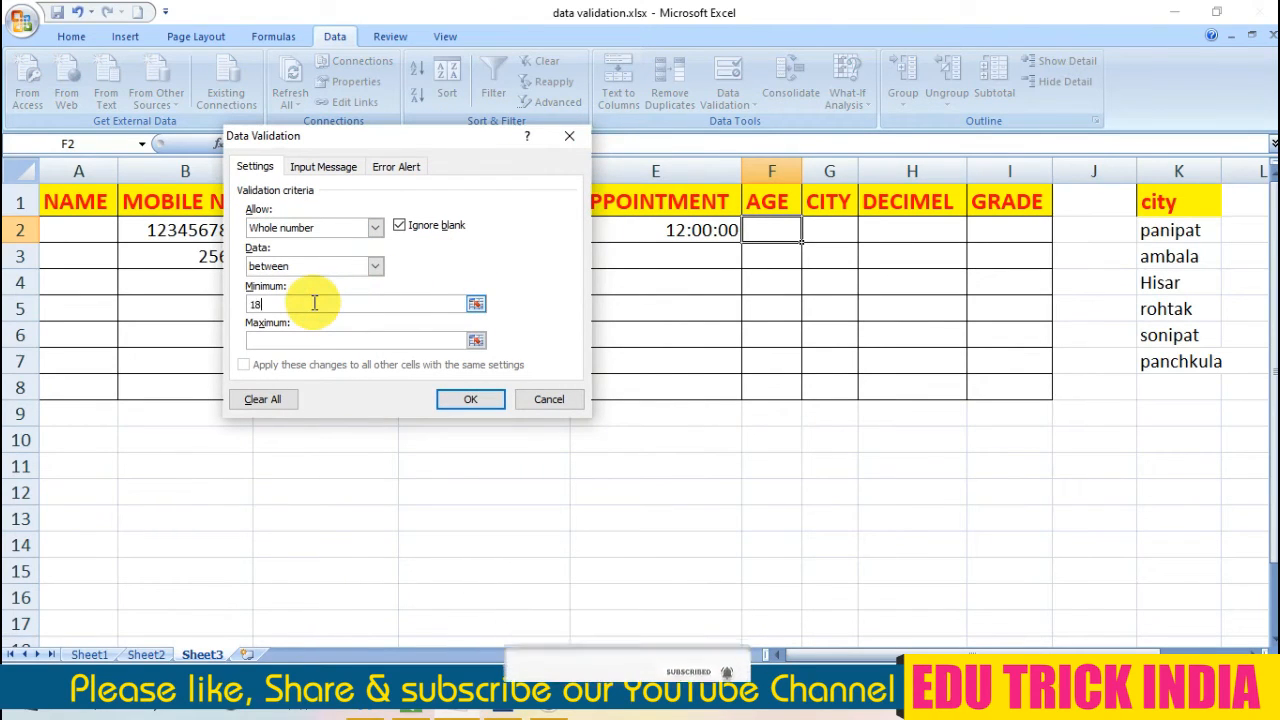
click(283, 346)
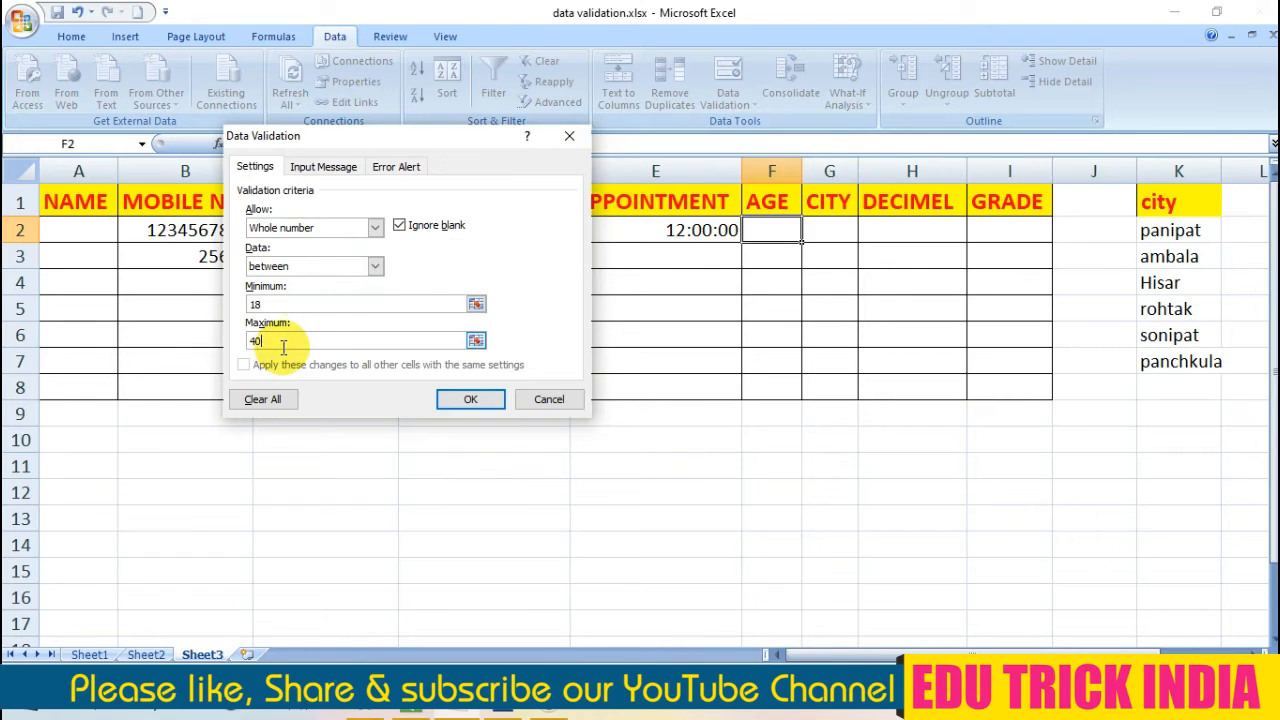
click(495, 405)
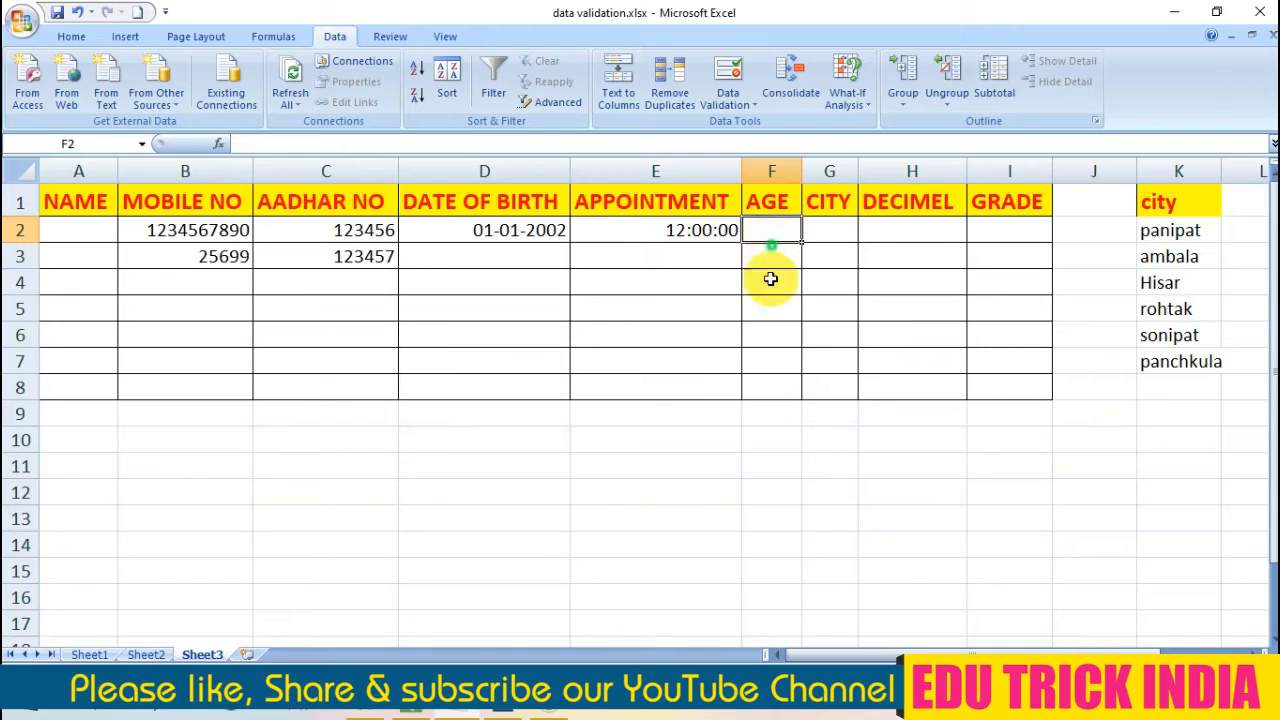
Extend the AGE validation rule from F2 to the whole range F2:F8.
drag(770, 279, 770, 387)
click(736, 106)
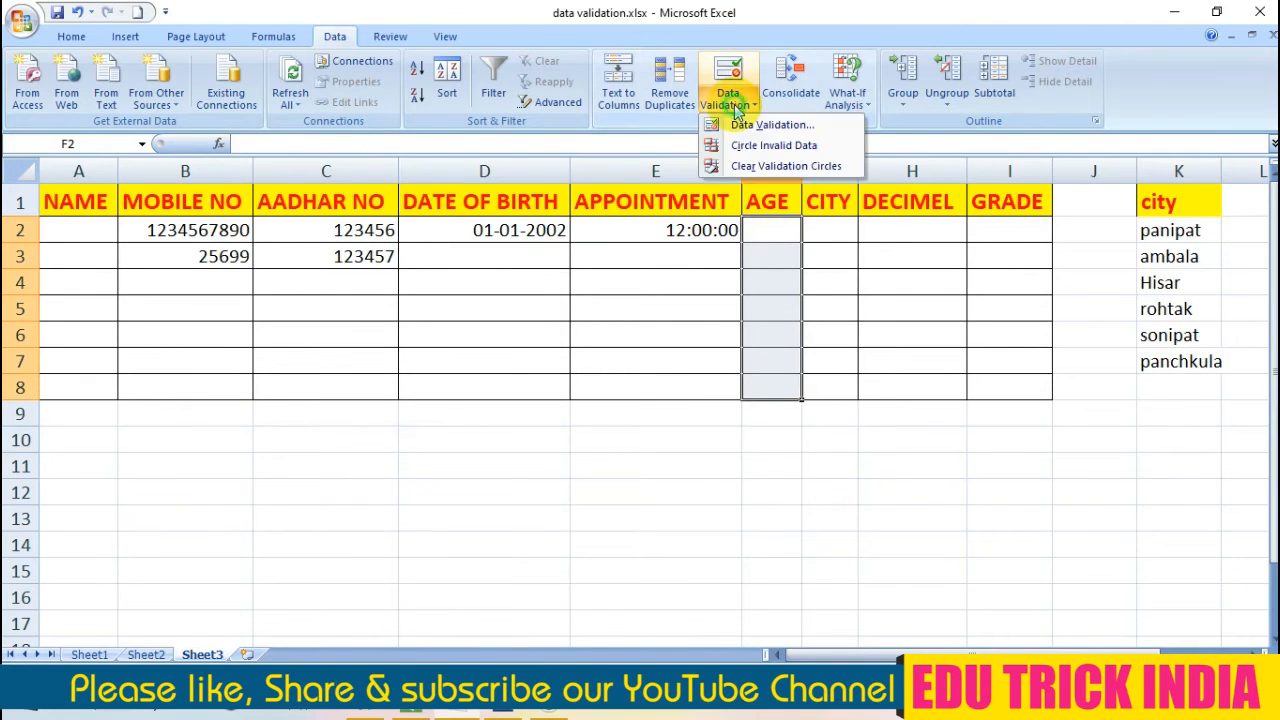
click(755, 128)
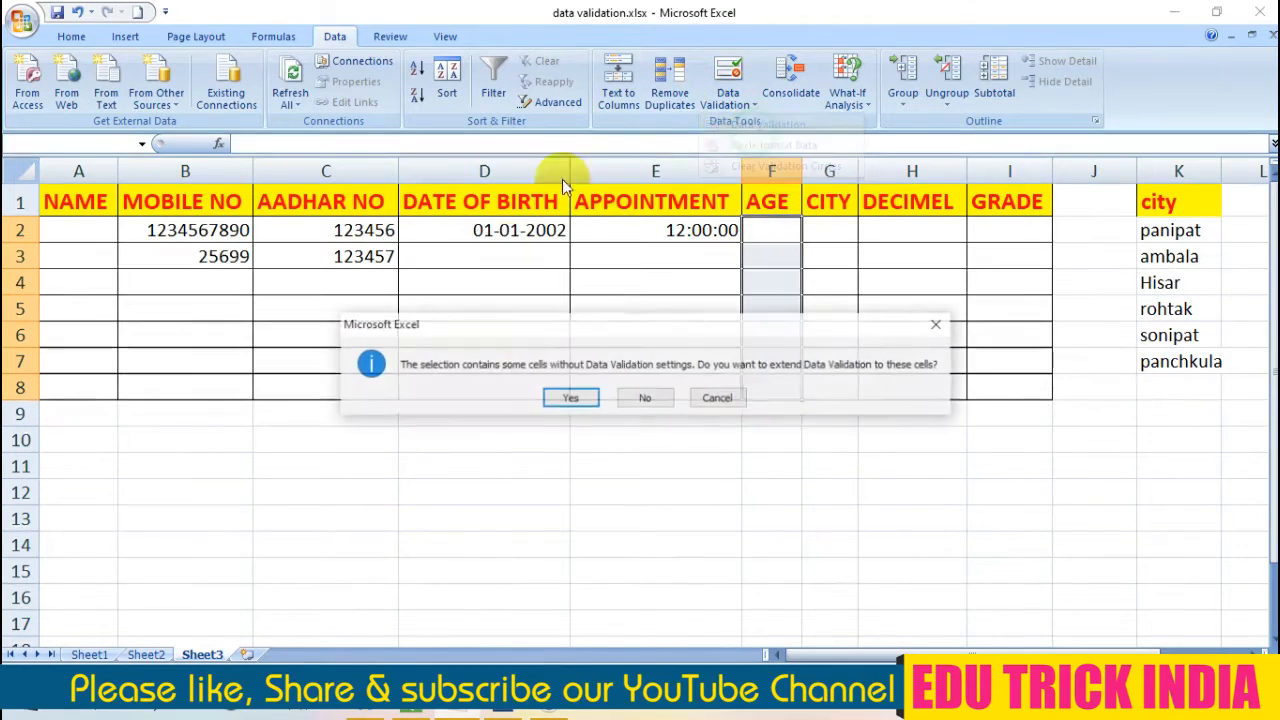
click(570, 398)
click(478, 401)
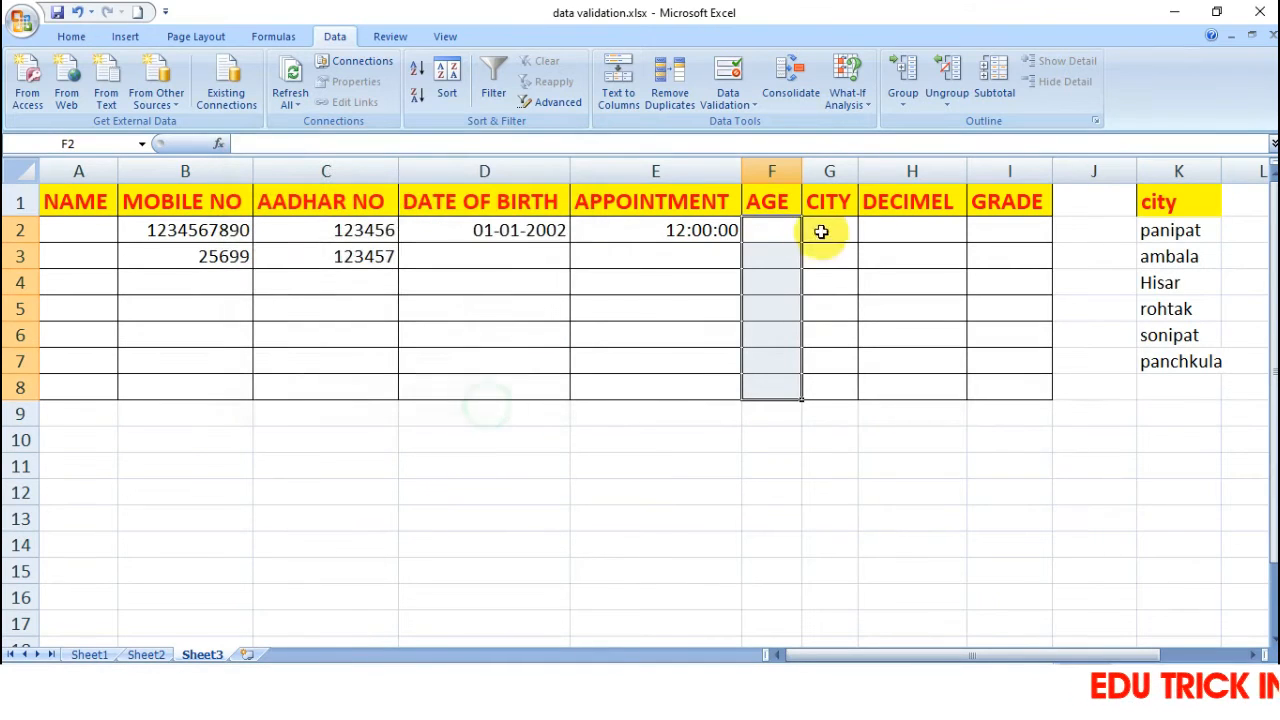
Enter the age 25 in cell F2.
click(770, 238)
text(25)
key(Return)
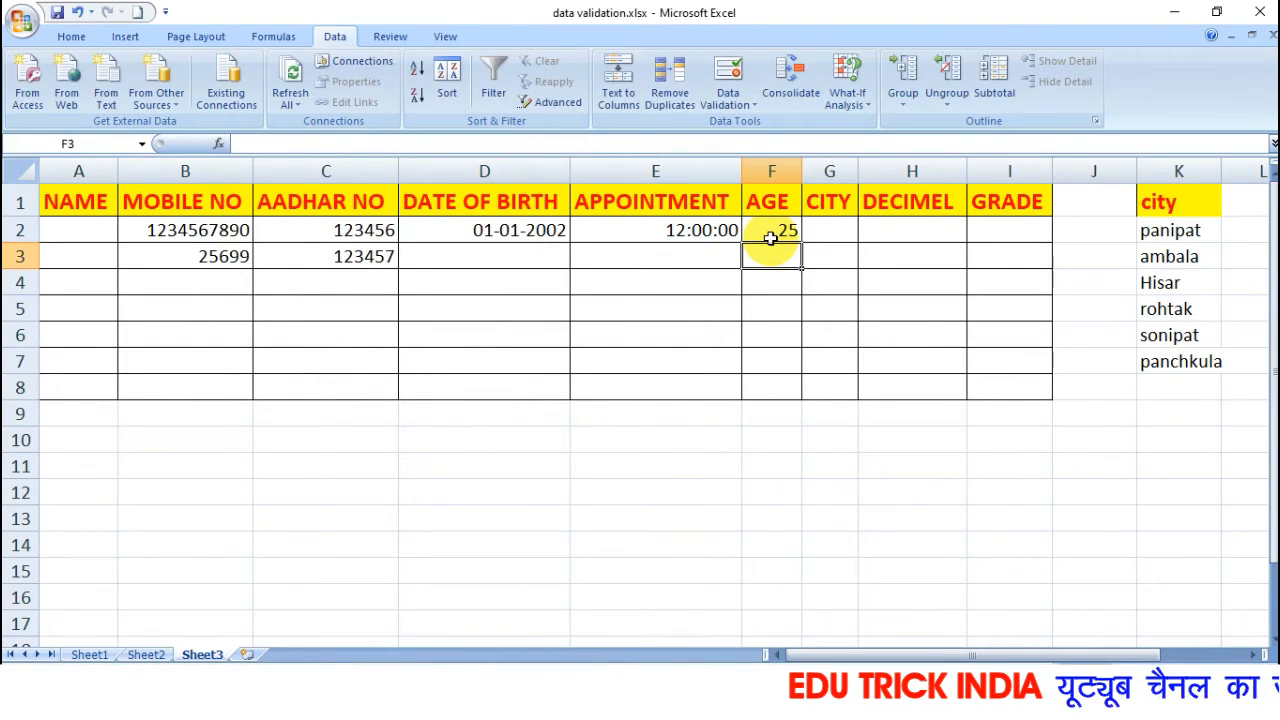
Test the age limit by trying 41 in cell F3, then cancel the entry.
text(41)
key(Return)
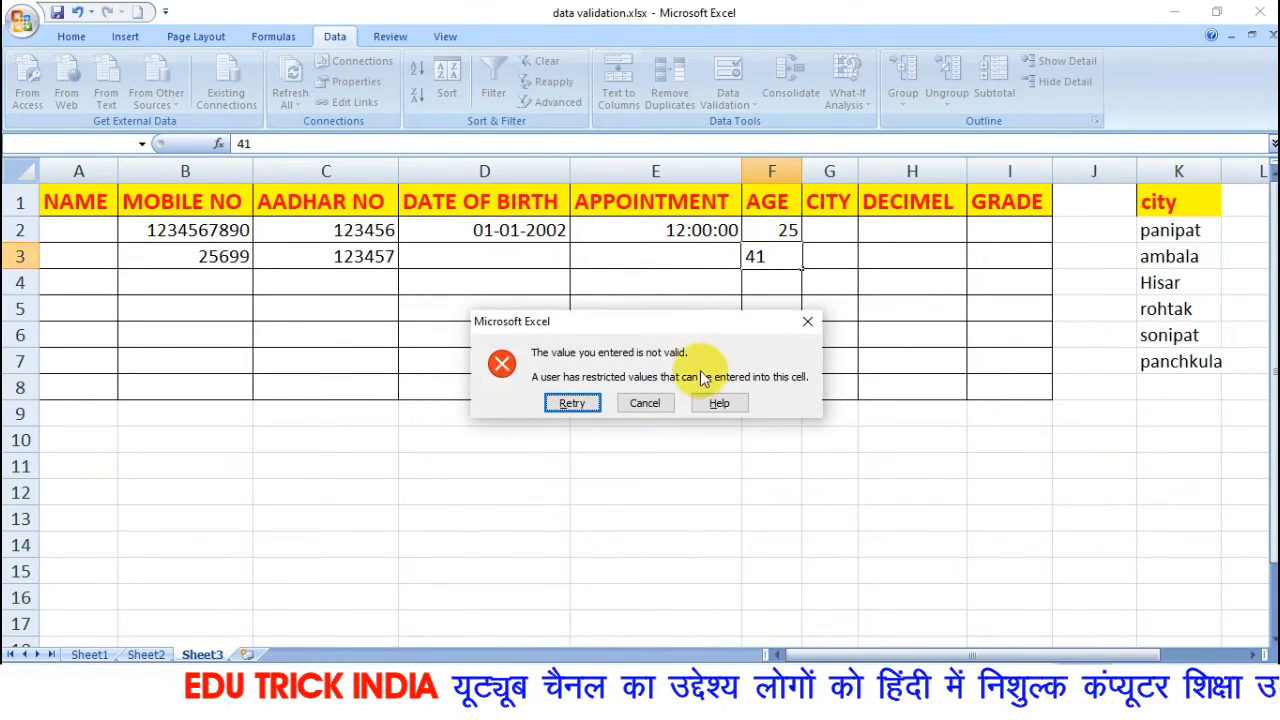
click(647, 403)
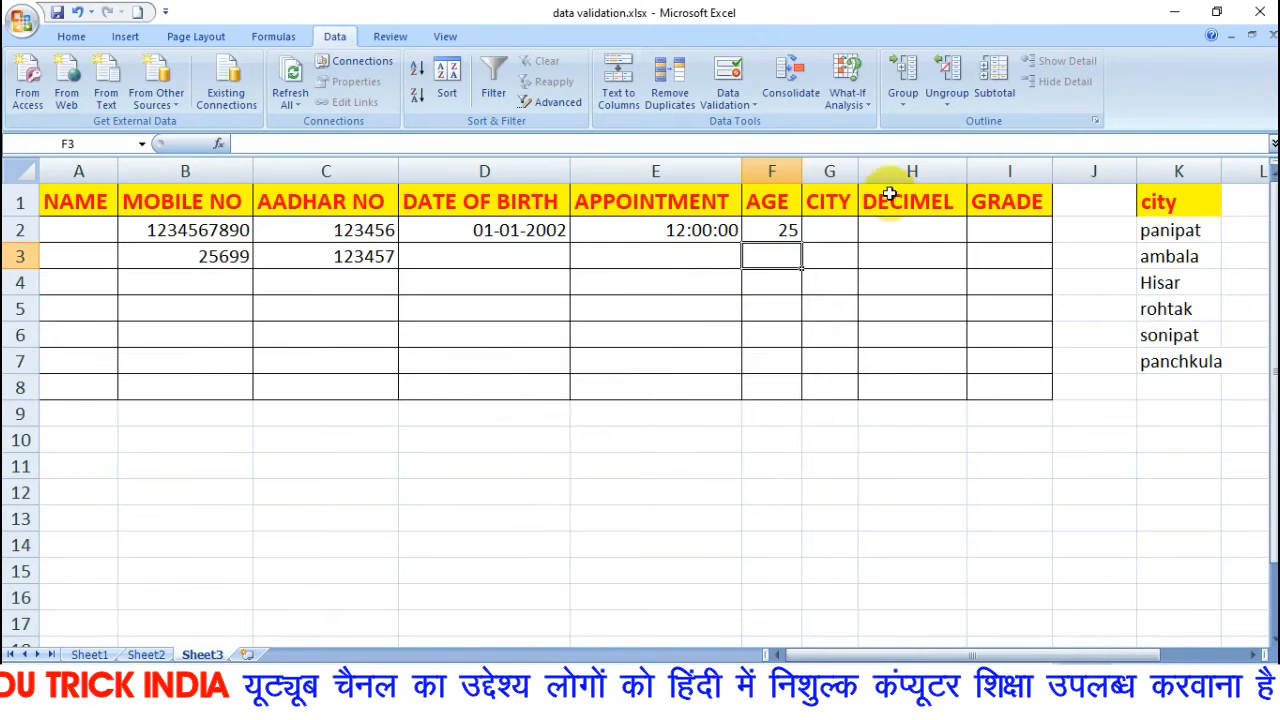
click(828, 234)
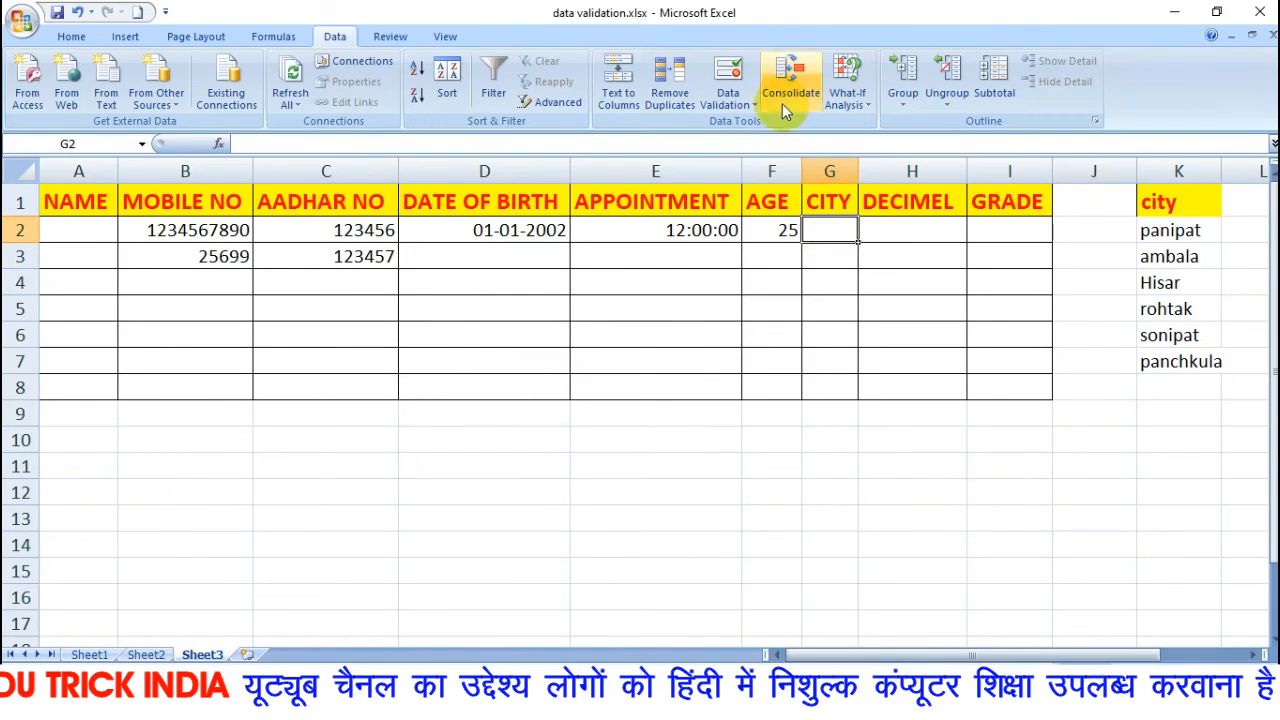
click(730, 104)
click(766, 124)
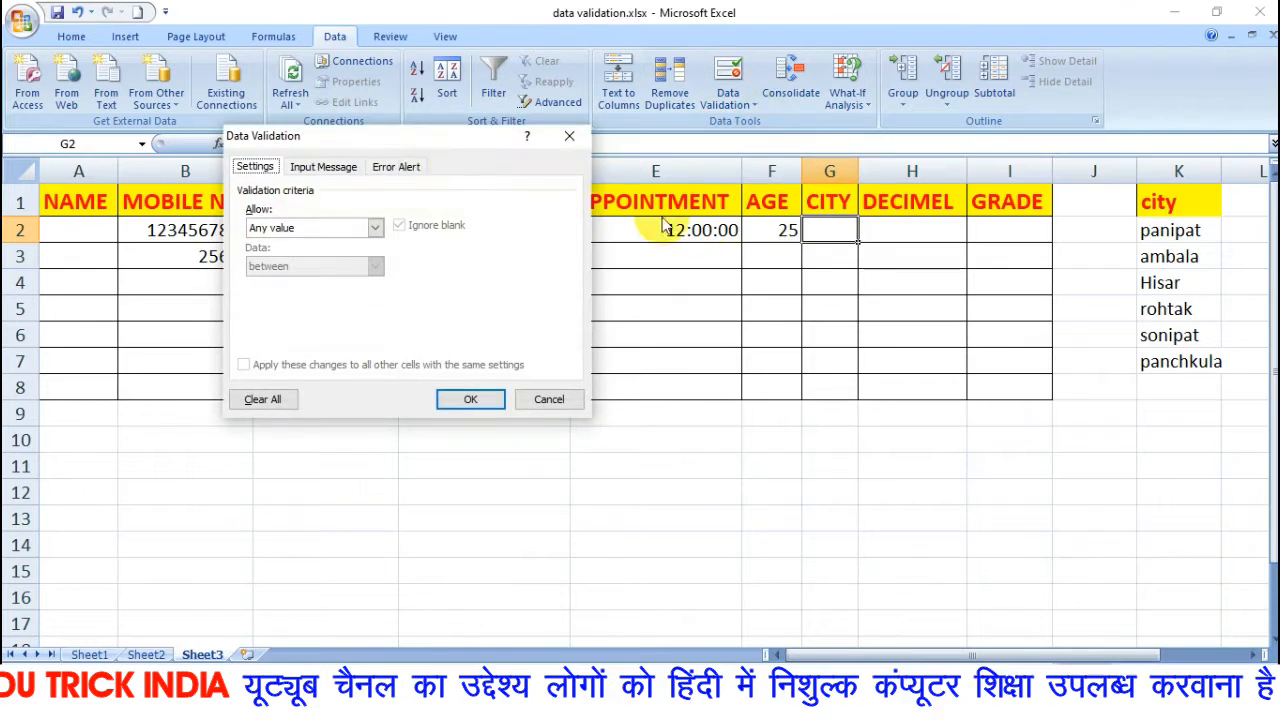
click(376, 231)
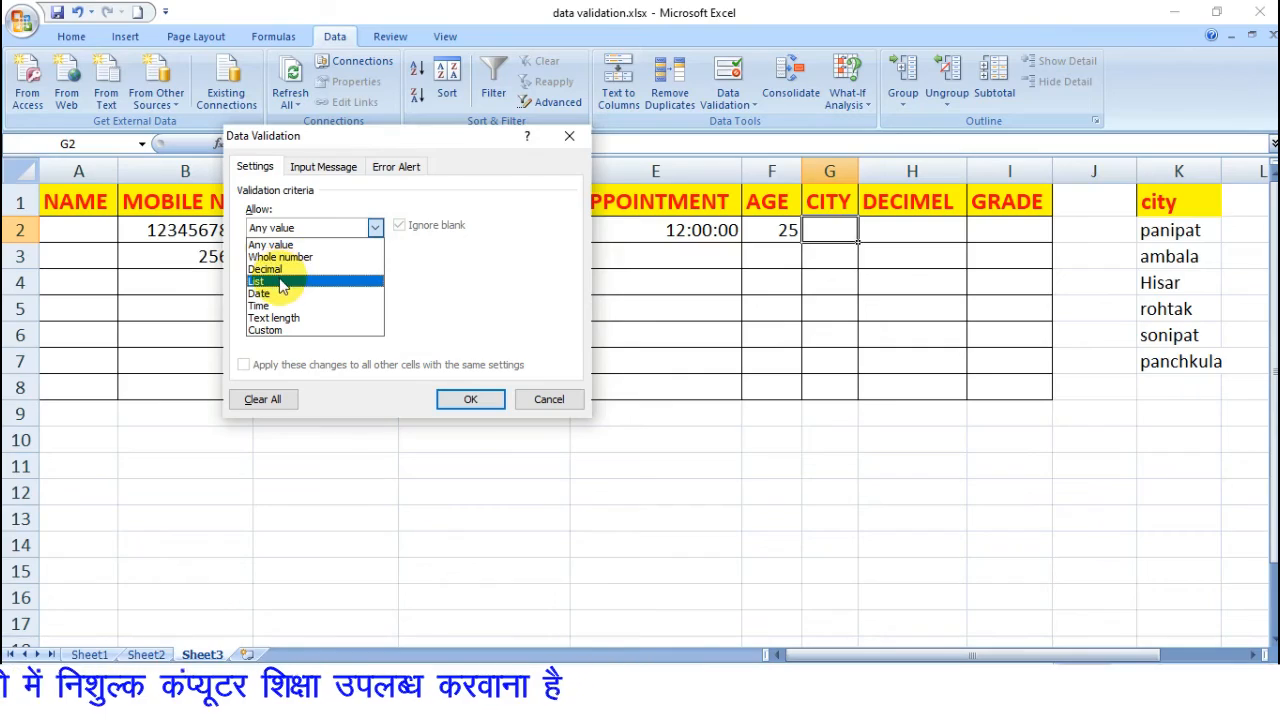
click(549, 399)
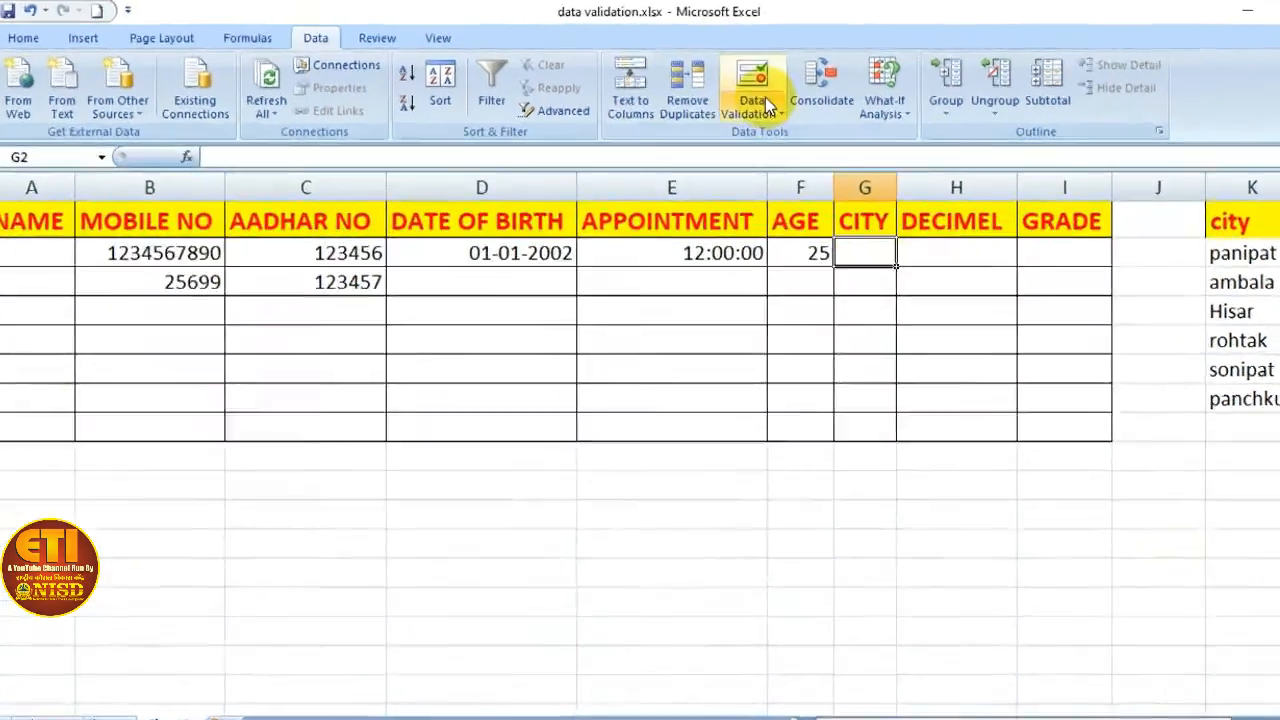
Restrict CITY cell G2 to a List with source range K1:K7, and choose ambala in it.
click(728, 104)
click(760, 125)
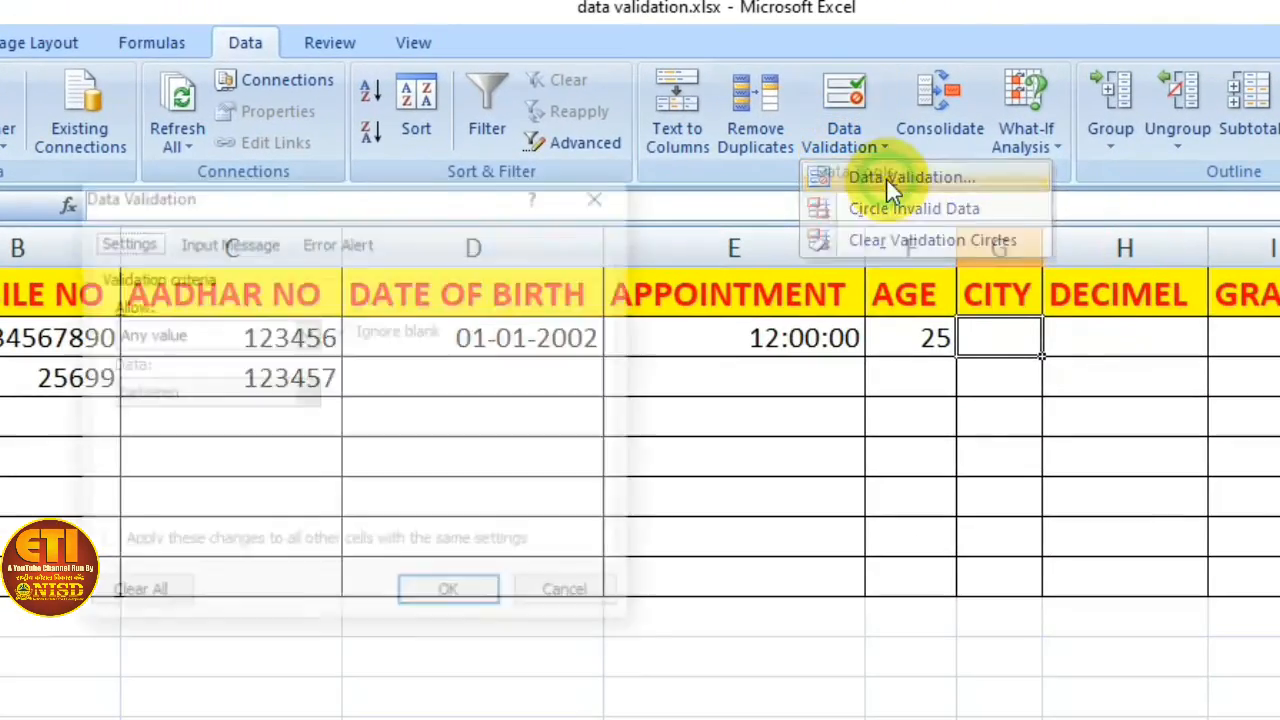
click(308, 334)
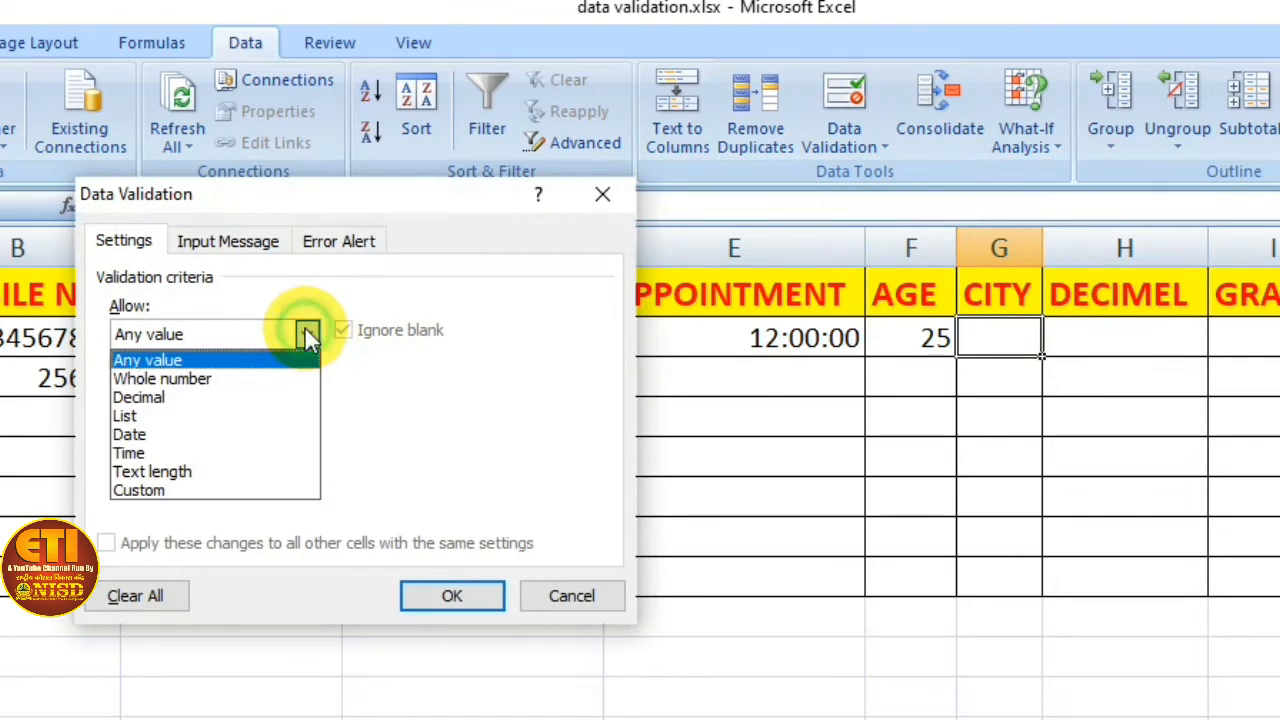
click(228, 420)
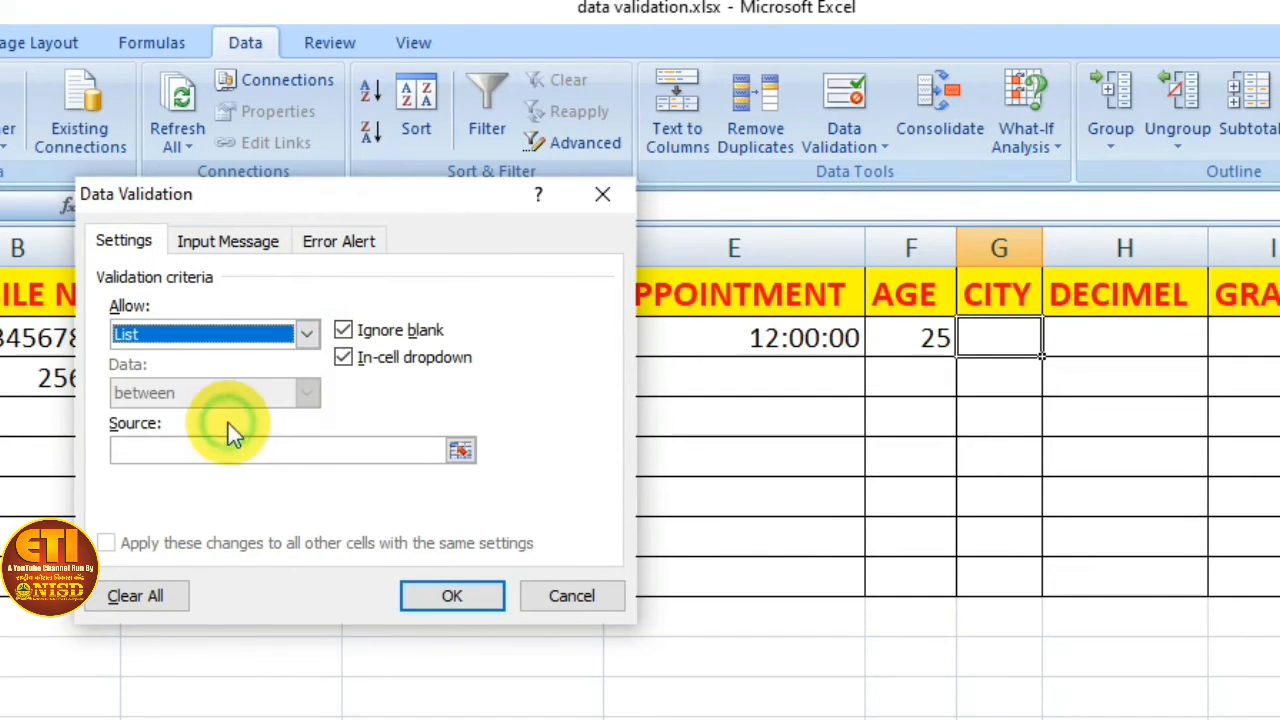
click(157, 452)
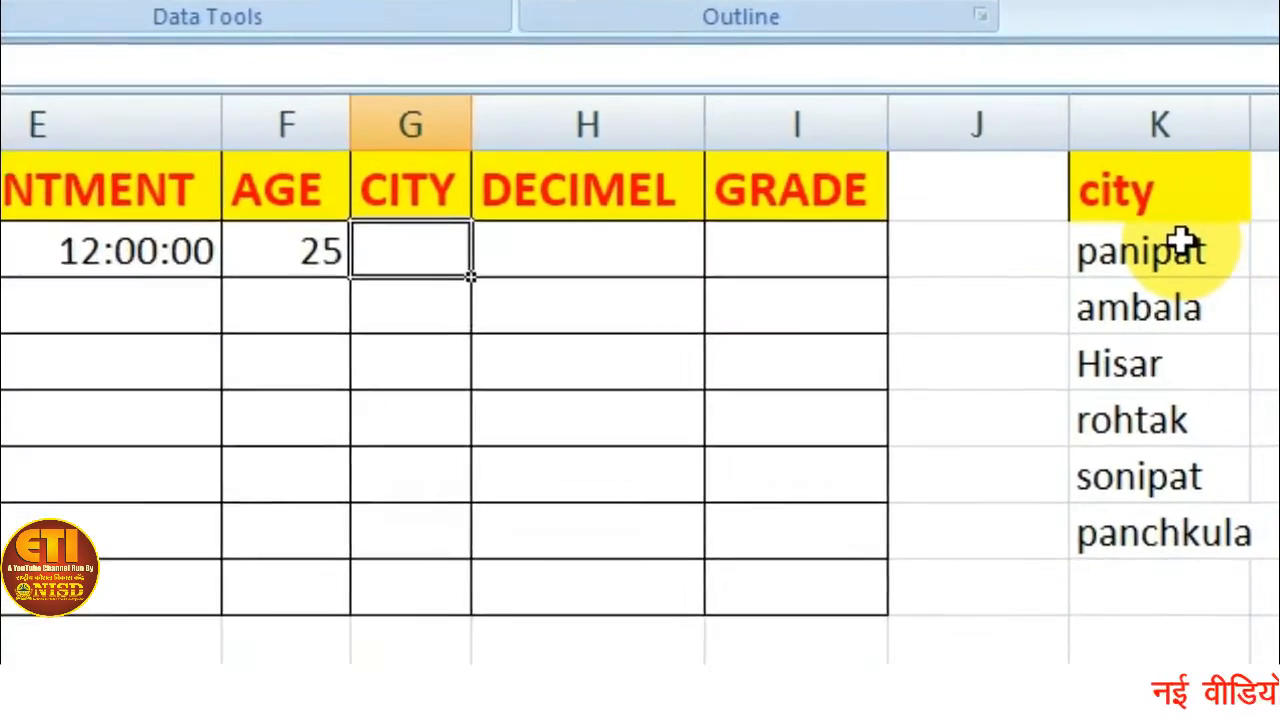
click(1072, 208)
drag(1072, 208, 1057, 551)
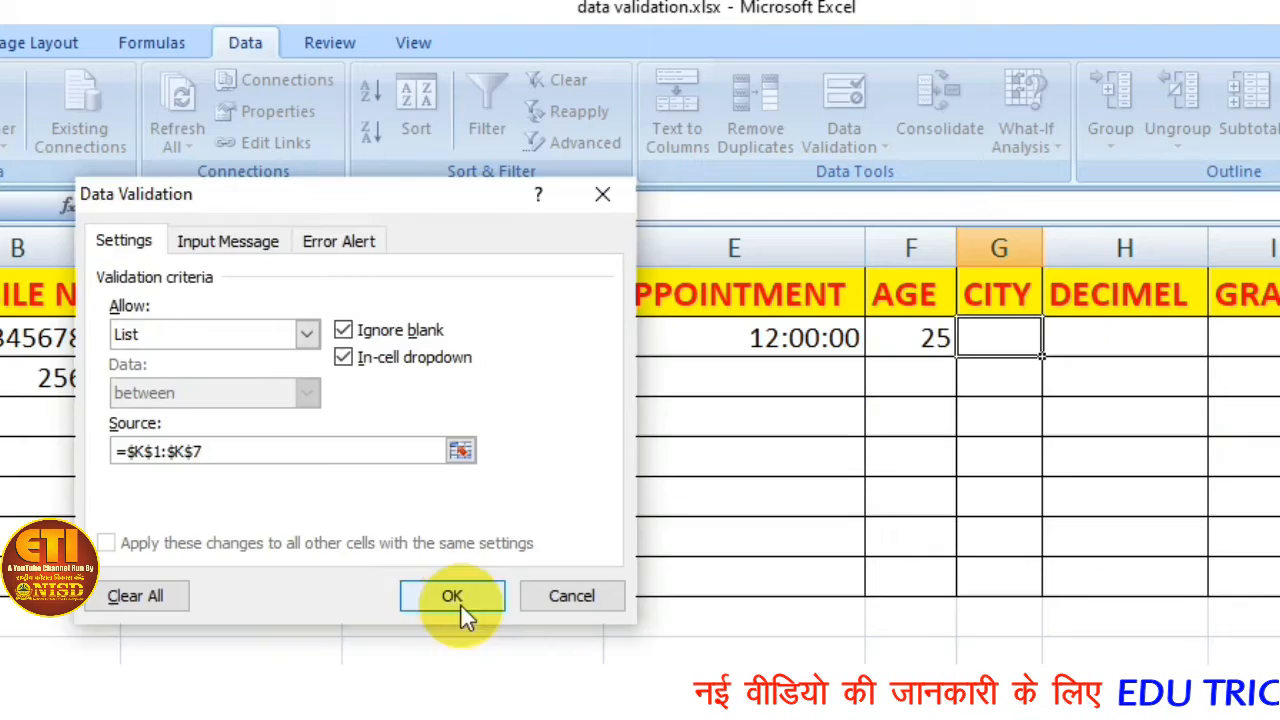
click(451, 597)
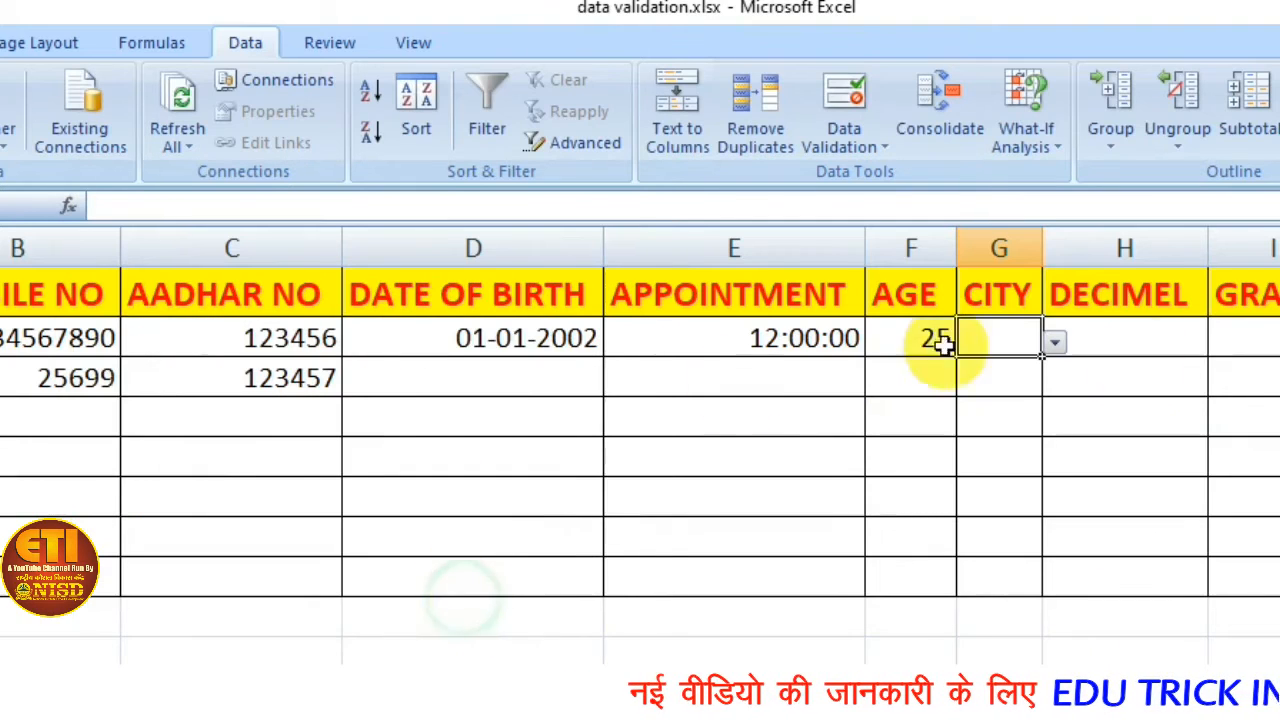
click(1050, 345)
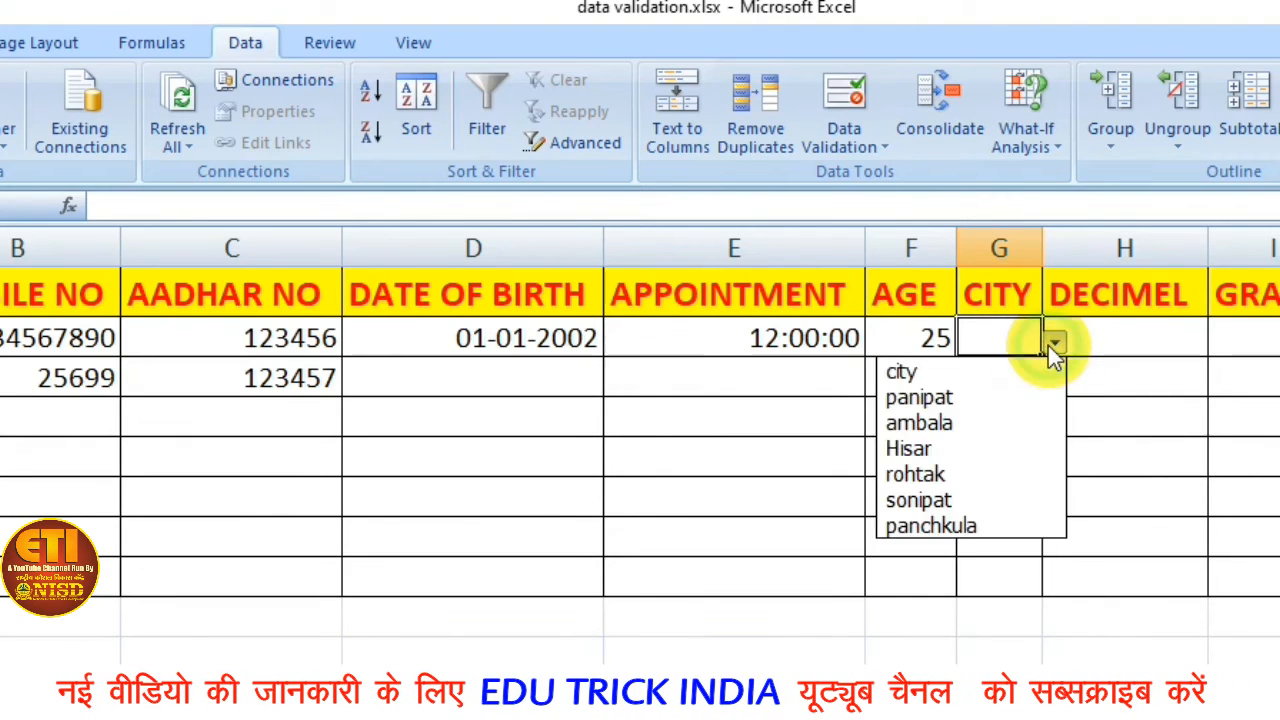
click(1000, 426)
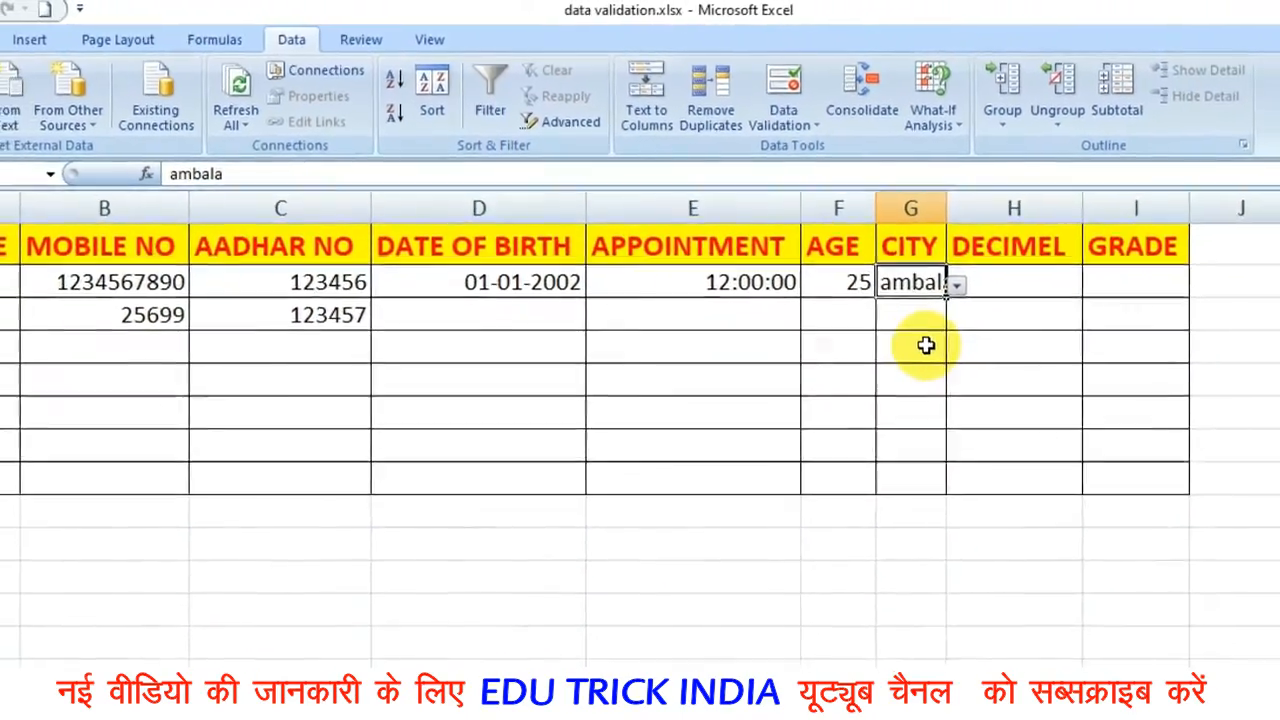
Restrict DECIMEL cell H2 to Decimal values between 2.5 and 9.5, and apply the rule.
click(1029, 285)
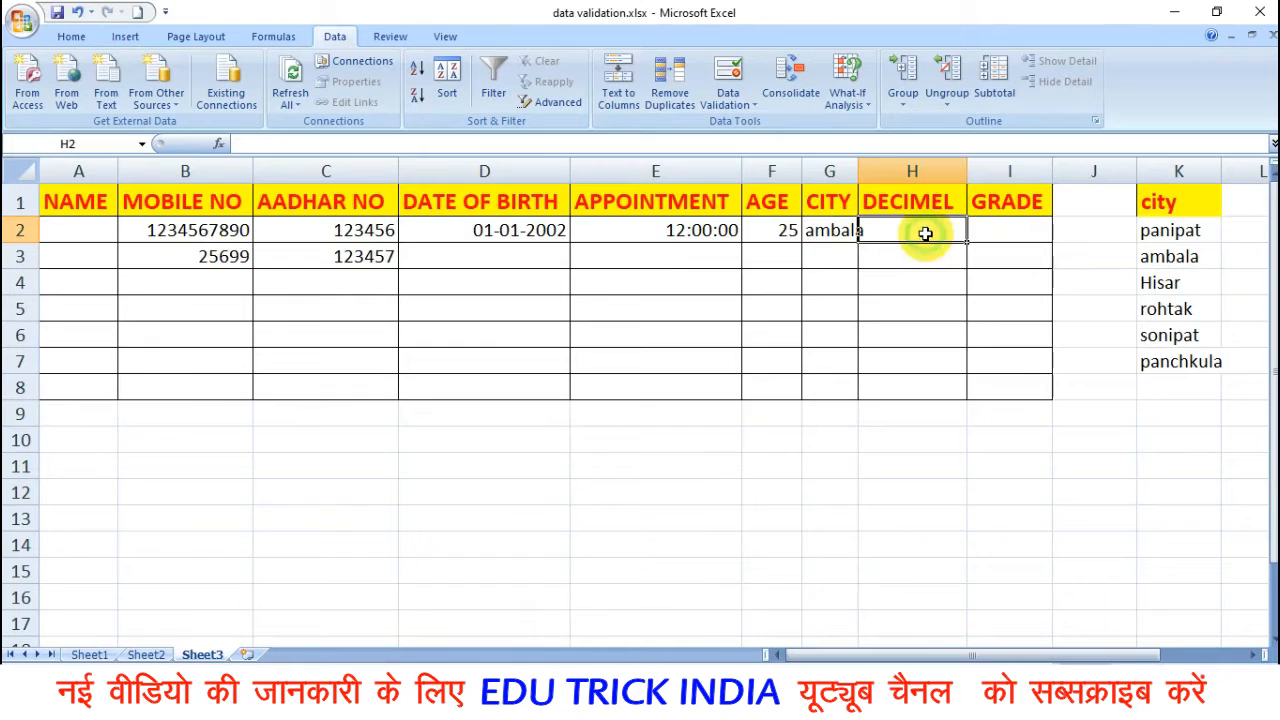
click(730, 98)
click(766, 126)
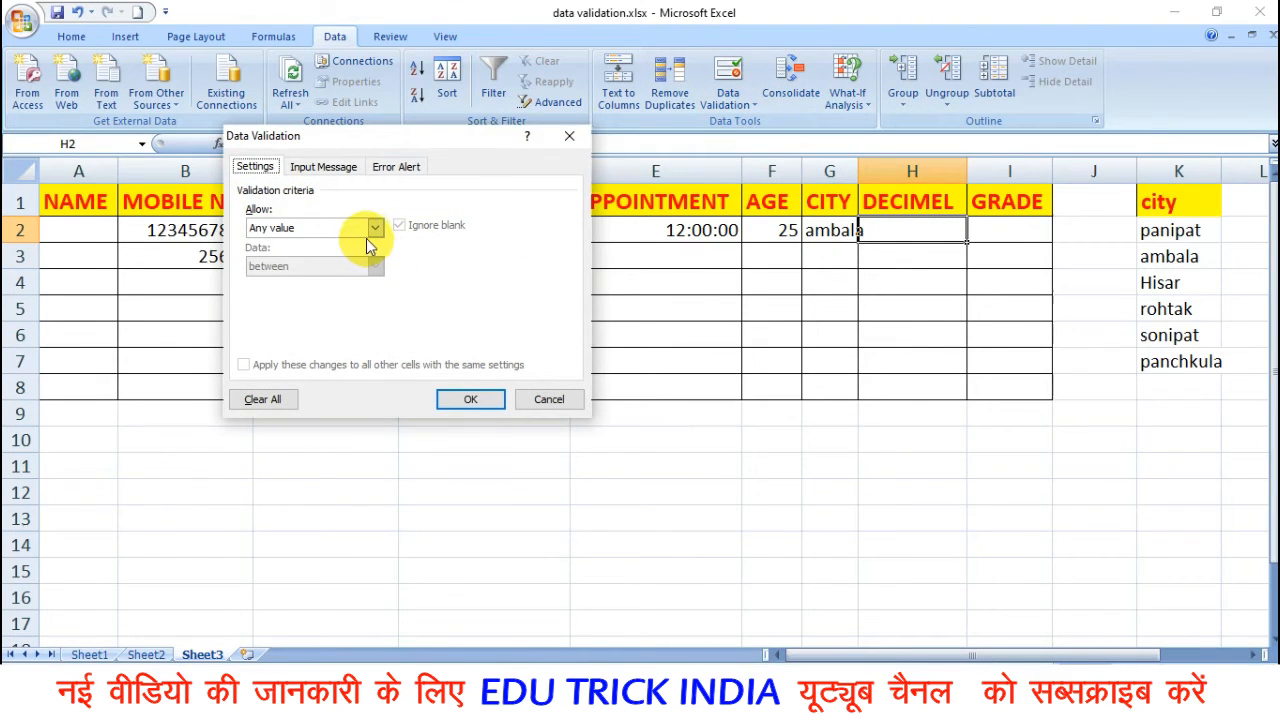
click(374, 229)
click(315, 266)
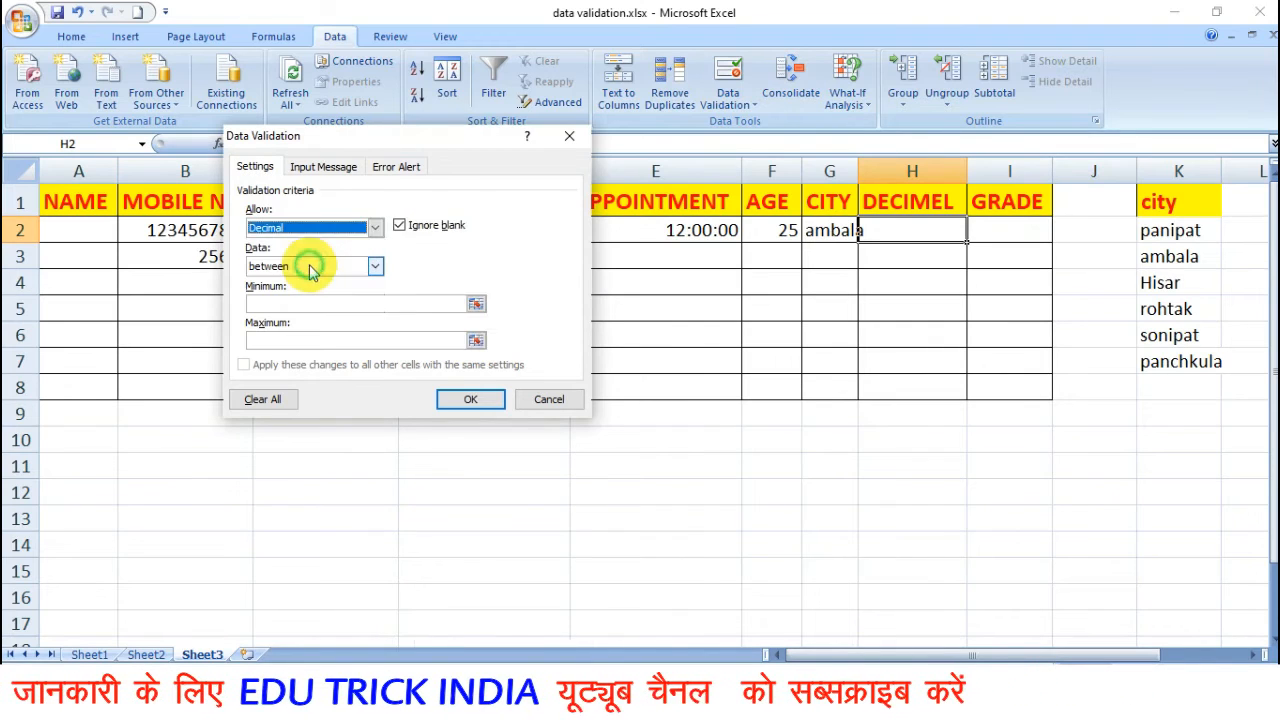
click(374, 266)
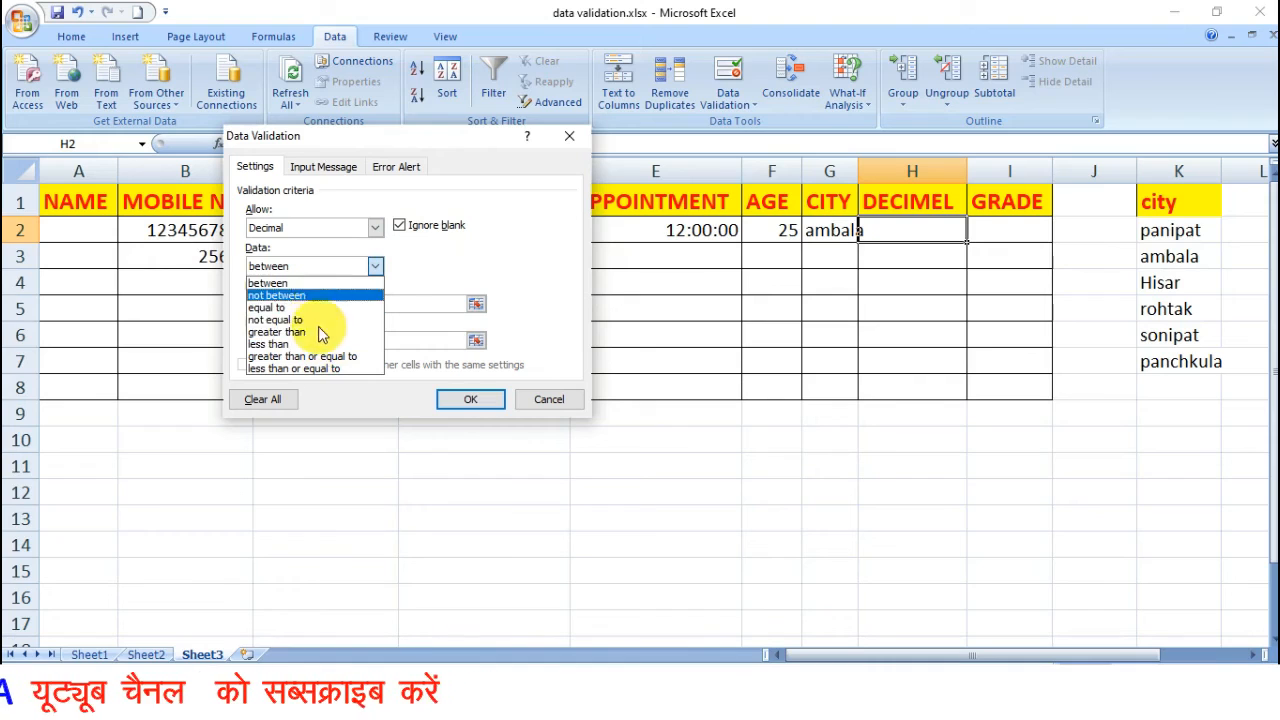
click(318, 283)
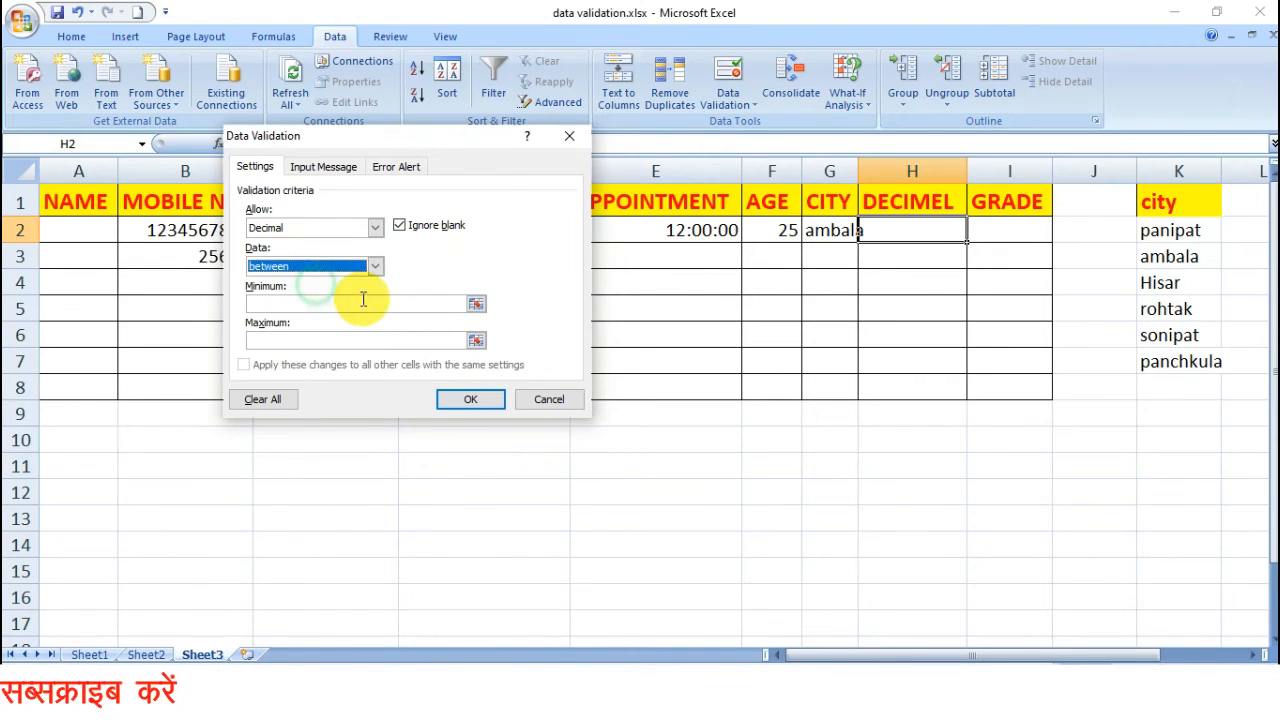
click(361, 300)
text(2.5)
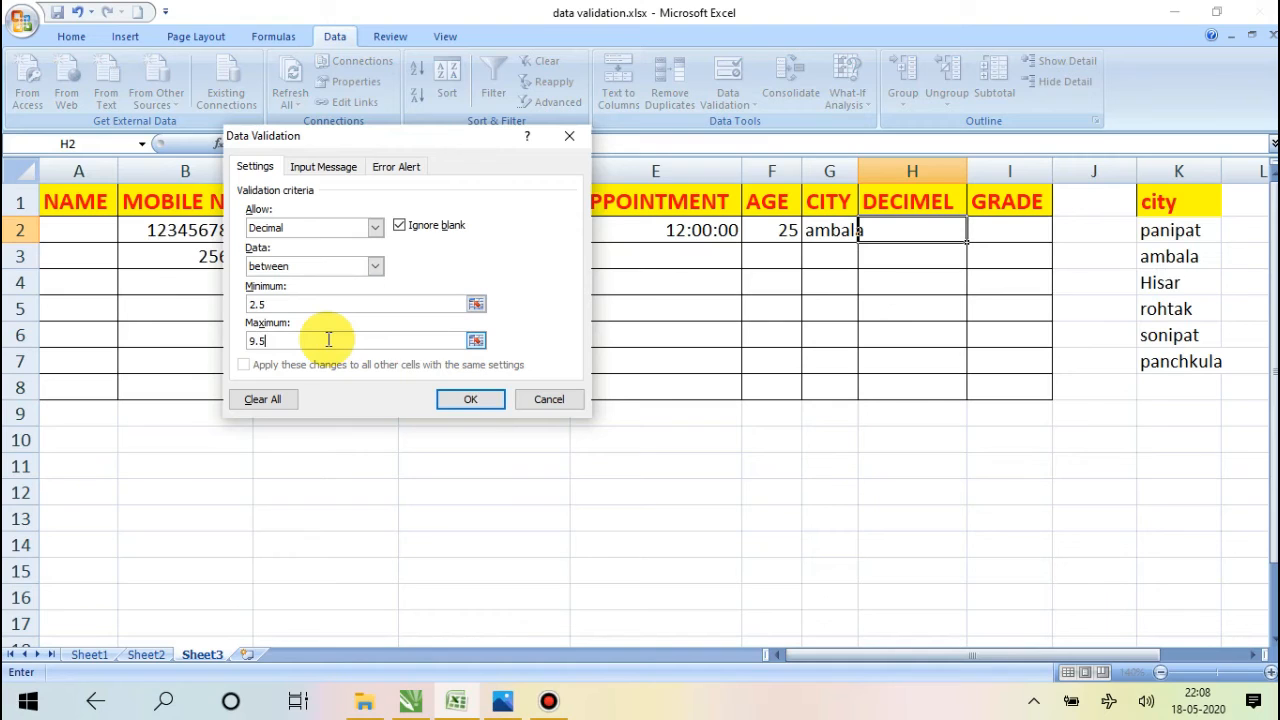
click(461, 399)
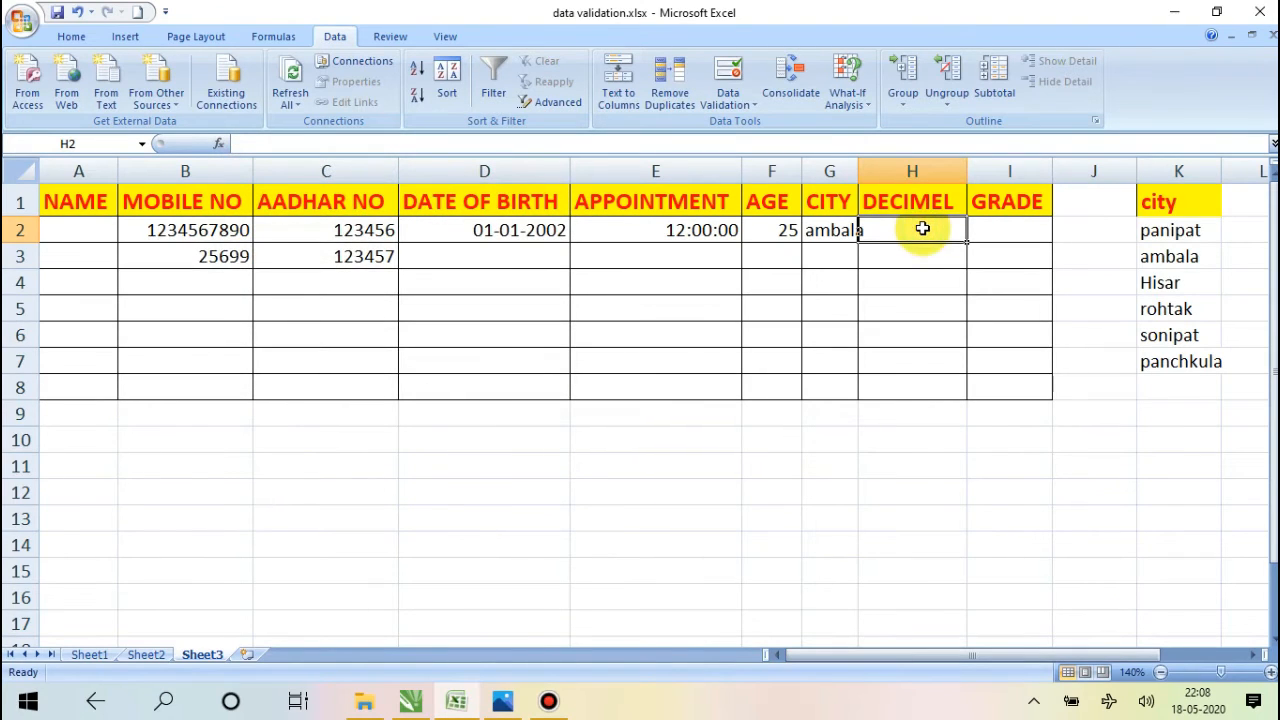
Enter 3.5 in cell H2, then test the decimal rule there with 2.4 and cancel that entry.
text(3.5)
key(Return)
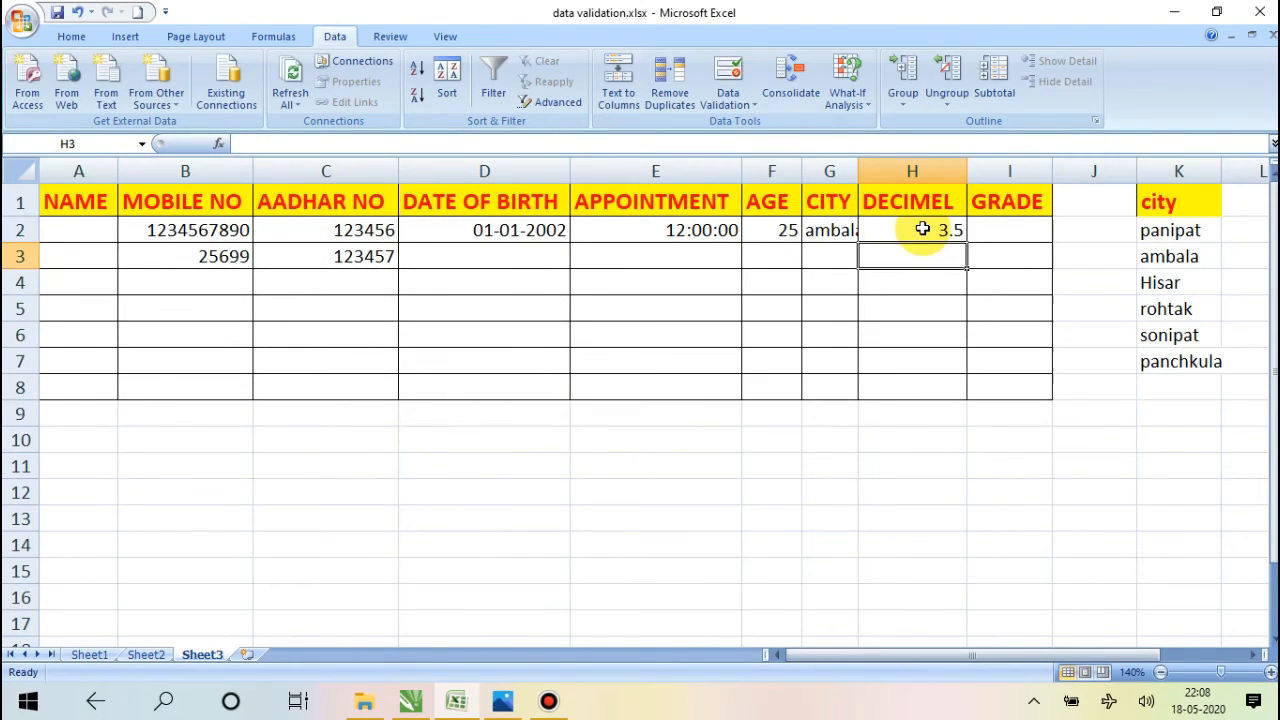
click(922, 229)
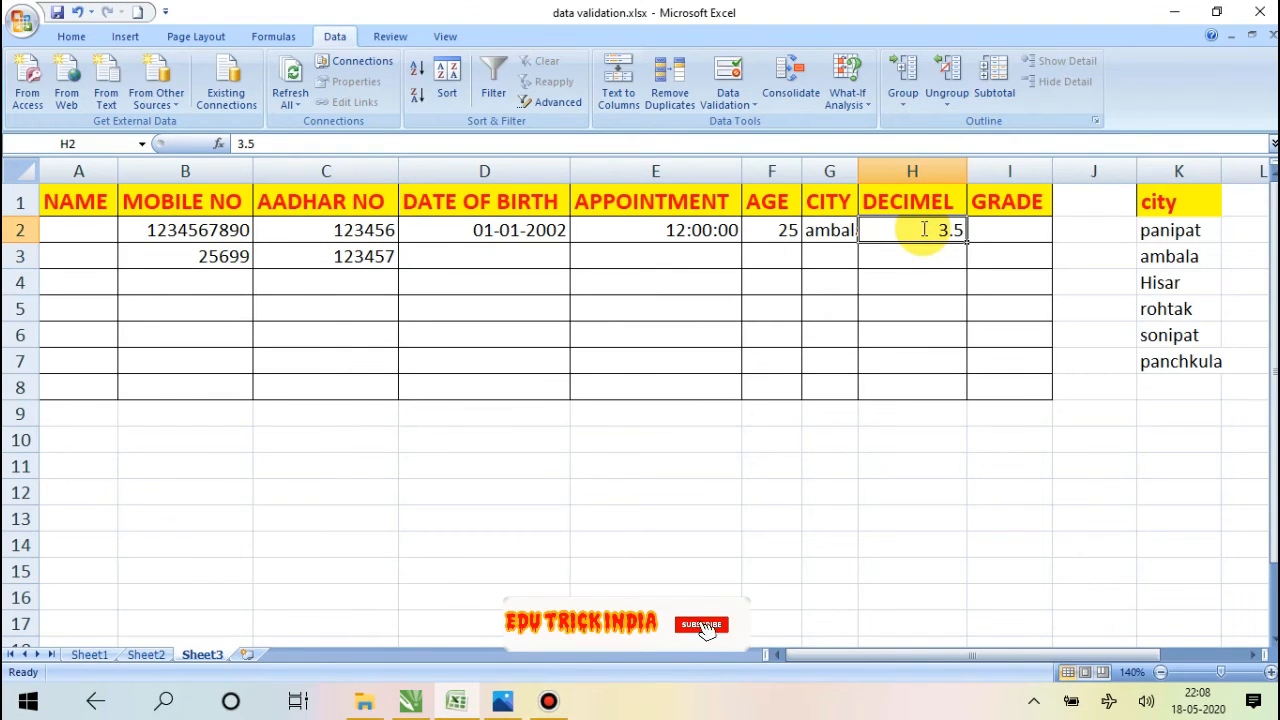
text(2.4)
key(Return)
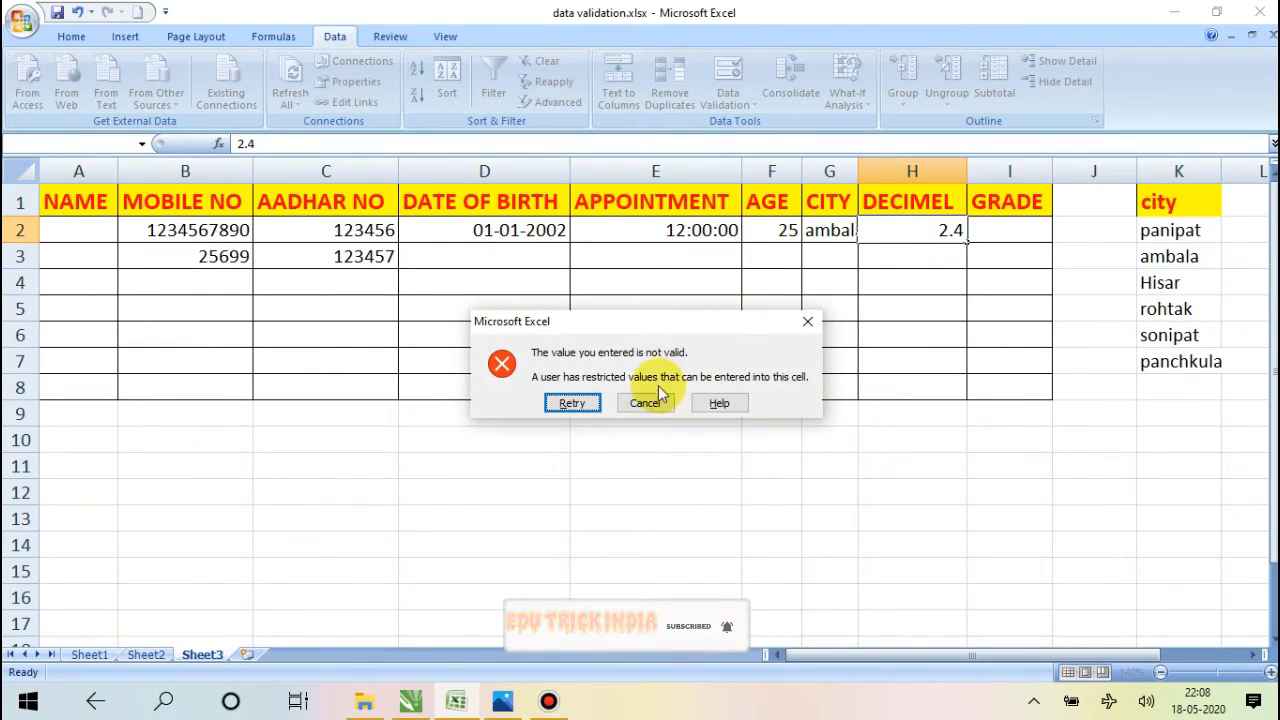
click(647, 402)
Open the data validation settings for GRADE cell I2 and allow only Whole number values.
click(1001, 227)
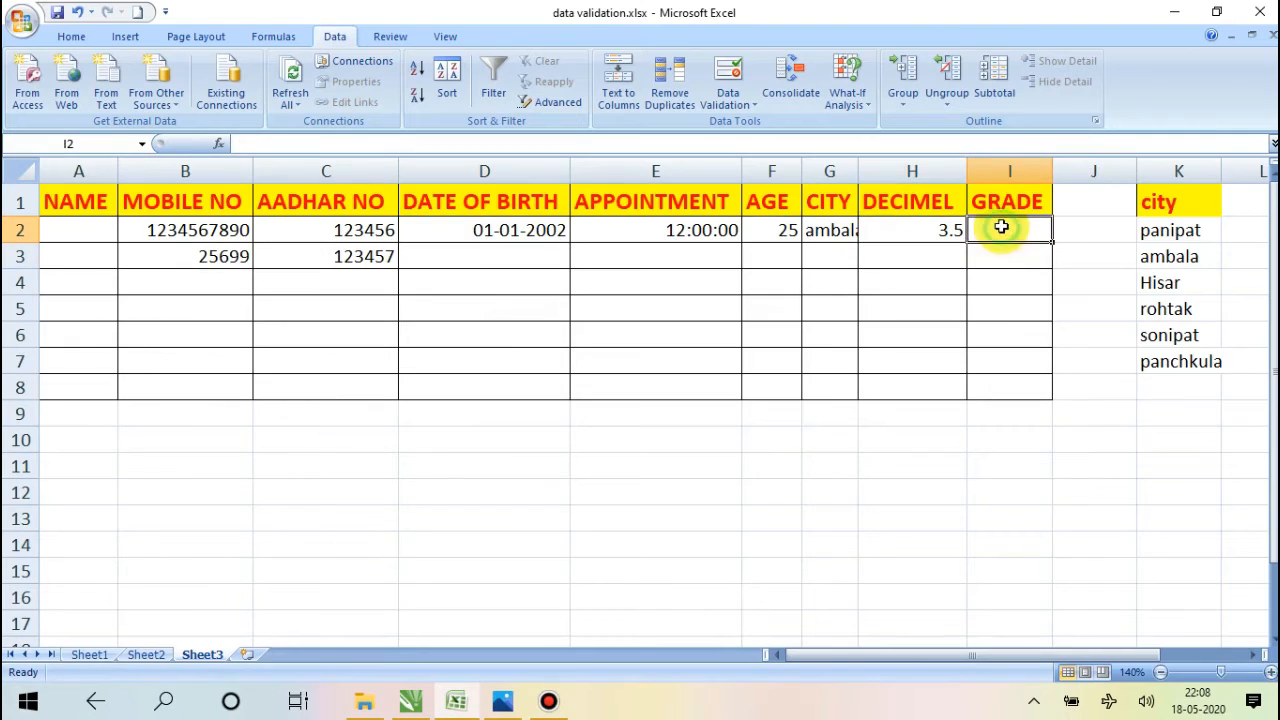
click(727, 104)
click(755, 127)
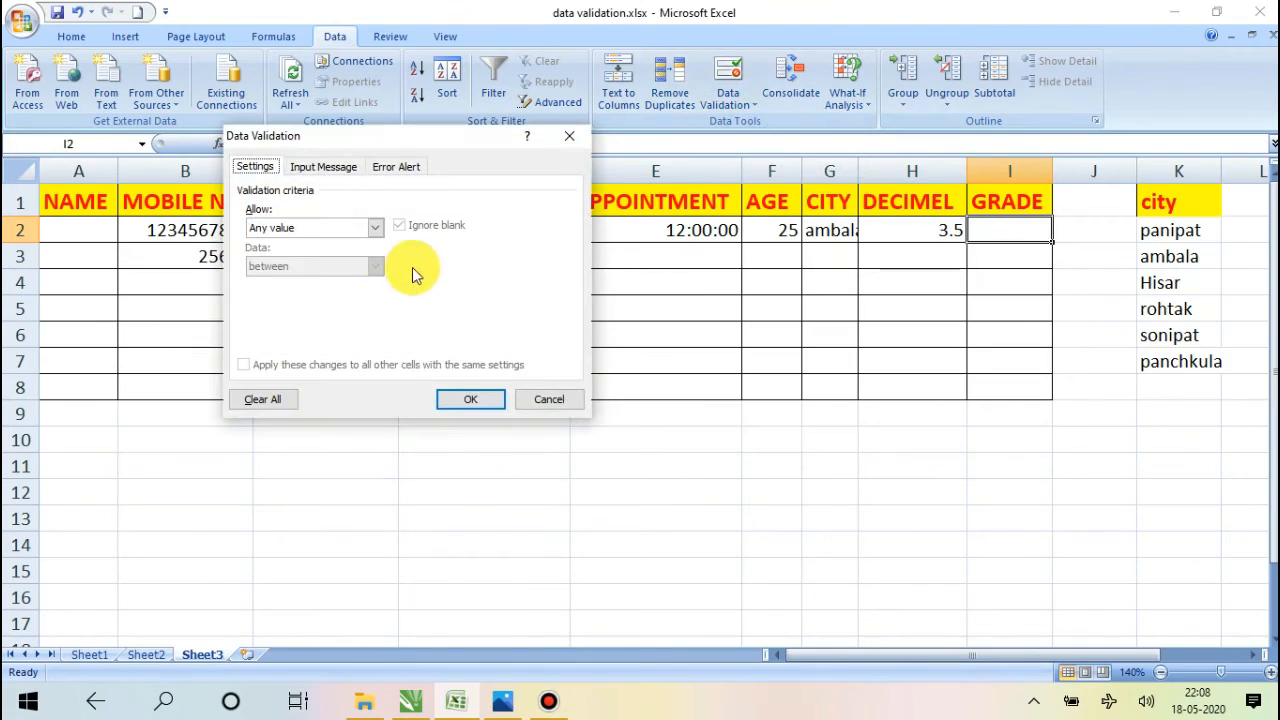
click(355, 229)
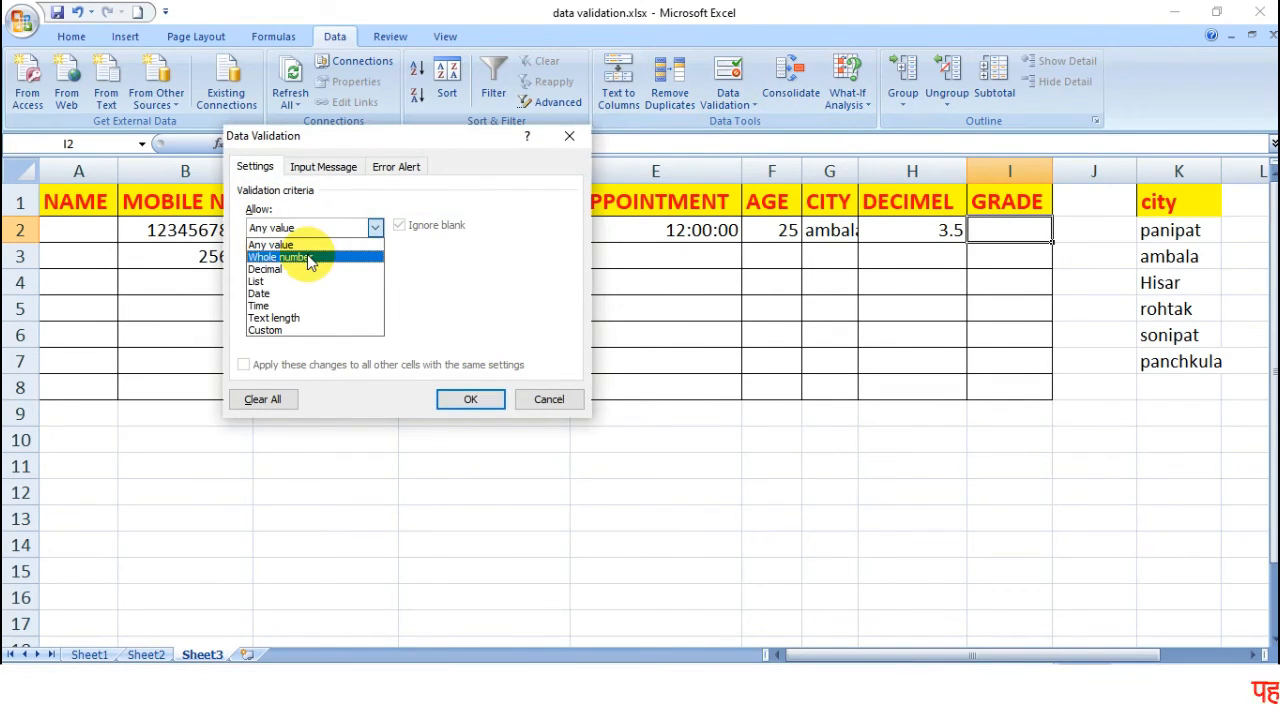
click(310, 258)
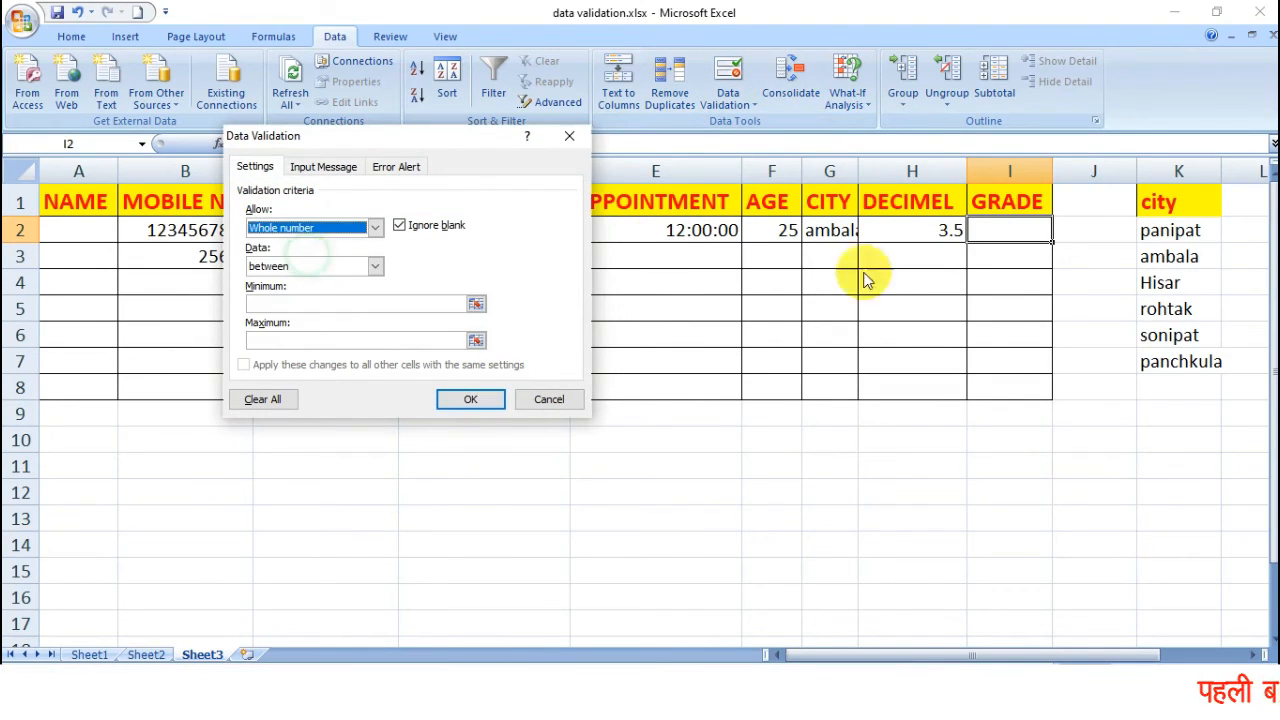
Limit GRADE cell I2 to whole numbers between 1 and 10, and apply the rule.
click(376, 265)
click(376, 265)
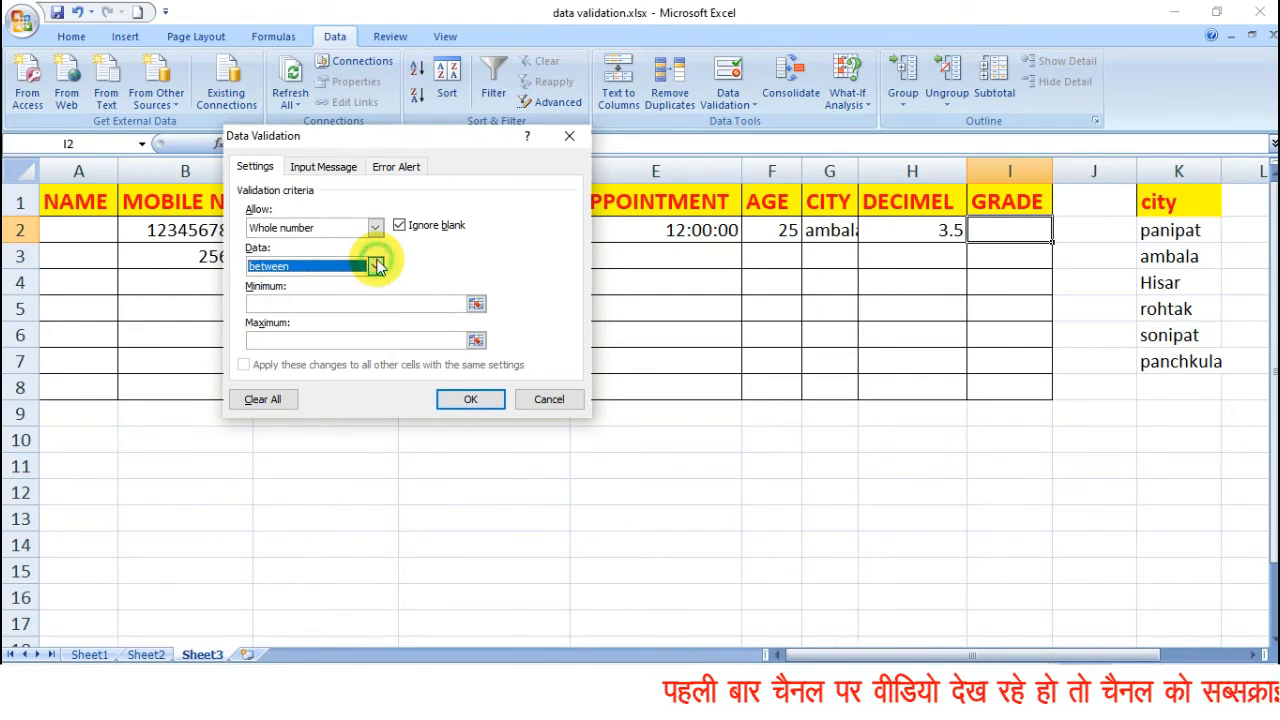
click(340, 302)
text(1)
key(Tab)
text(1)
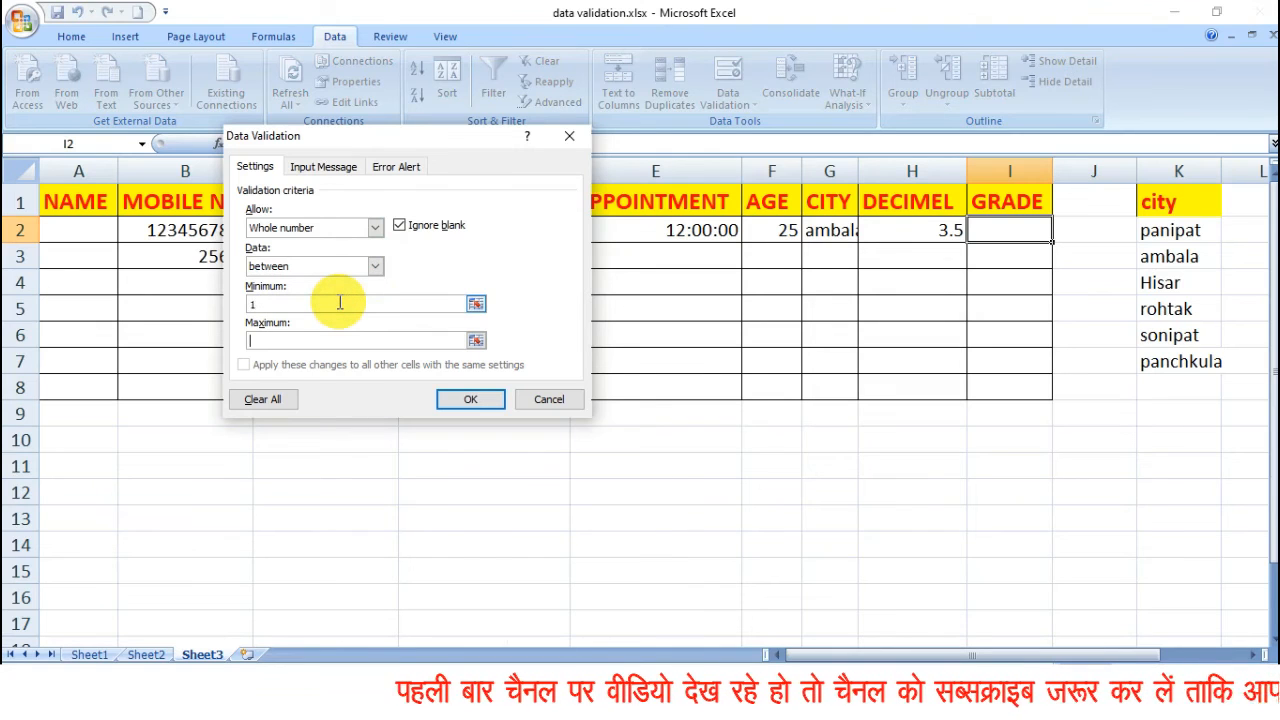
text(0)
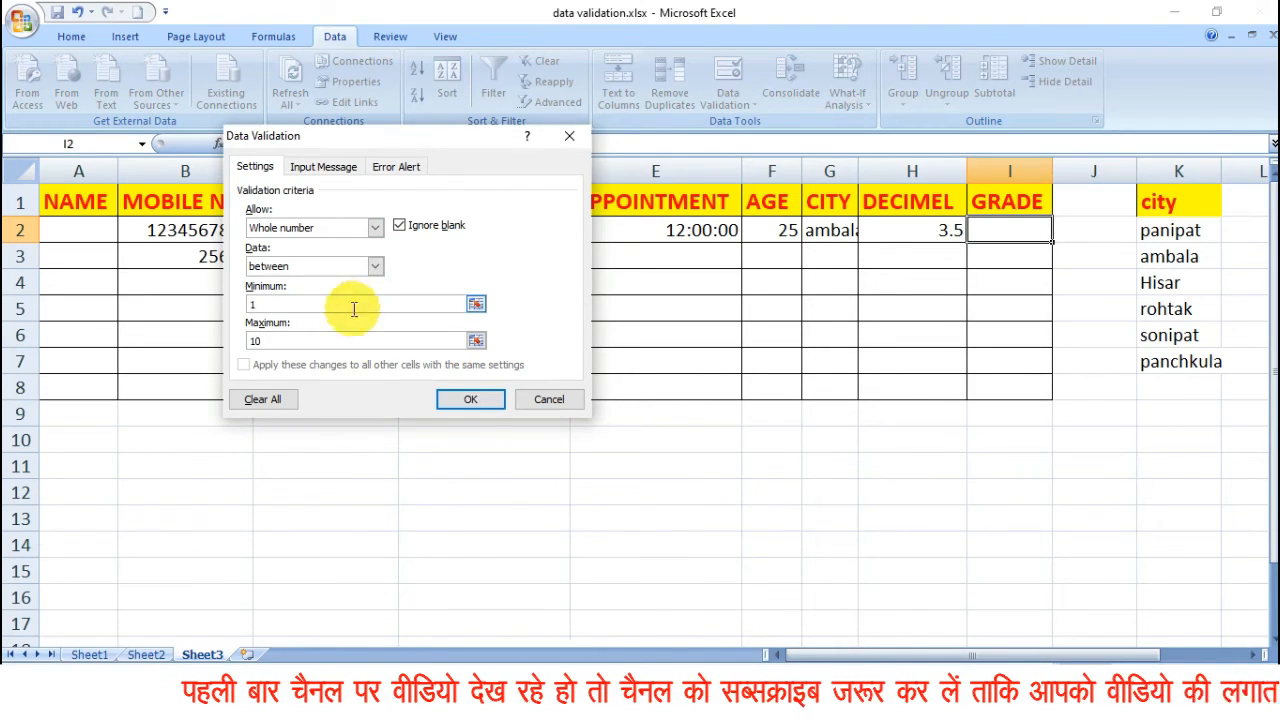
click(468, 399)
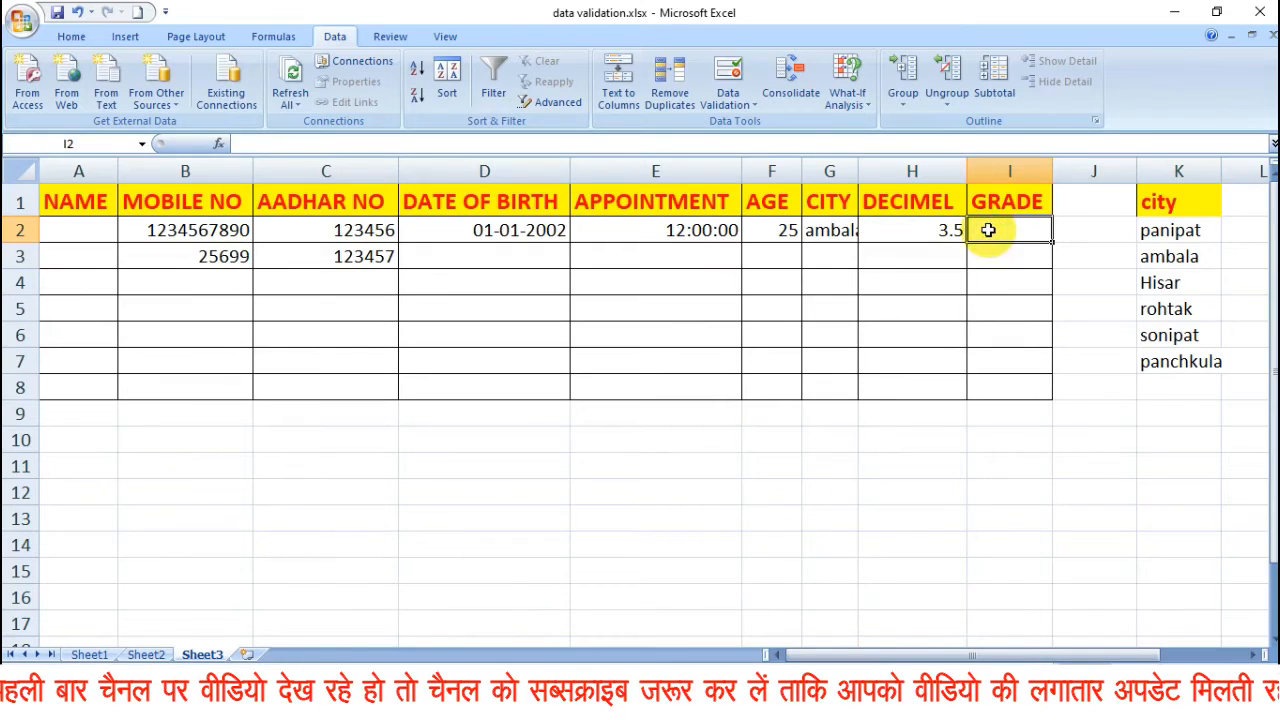
Enter 5 in cell I2, then test the grade rule there with 11 and cancel that entry.
text(5)
key(Return)
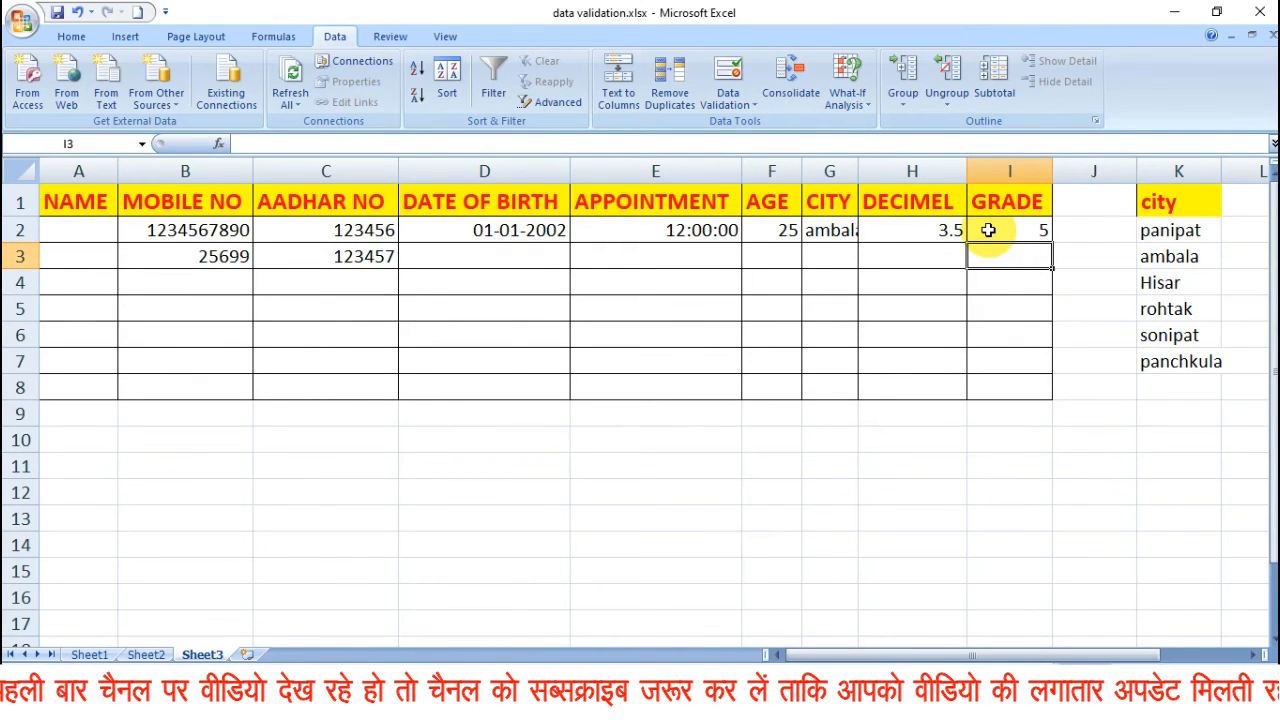
text(11)
key(Return)
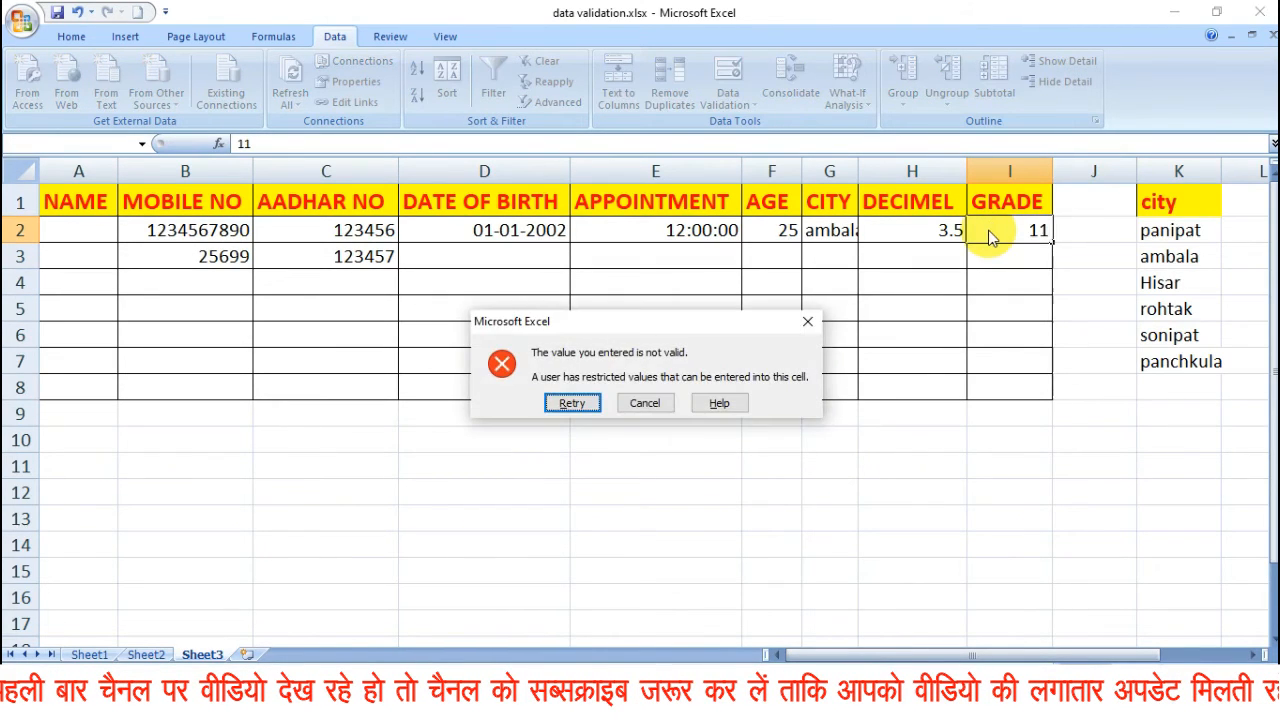
click(644, 404)
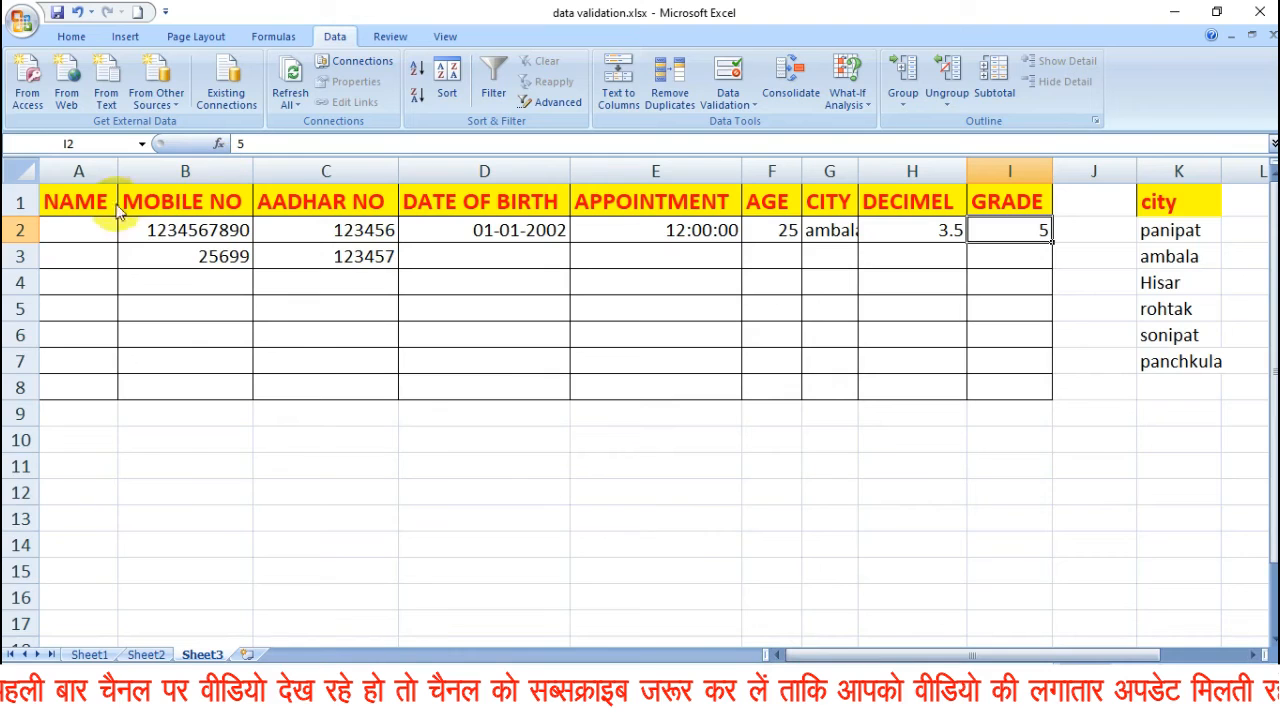
Remove the data validation from the whole of Sheet3 by erasing the current settings and allowing Any value.
click(60, 207)
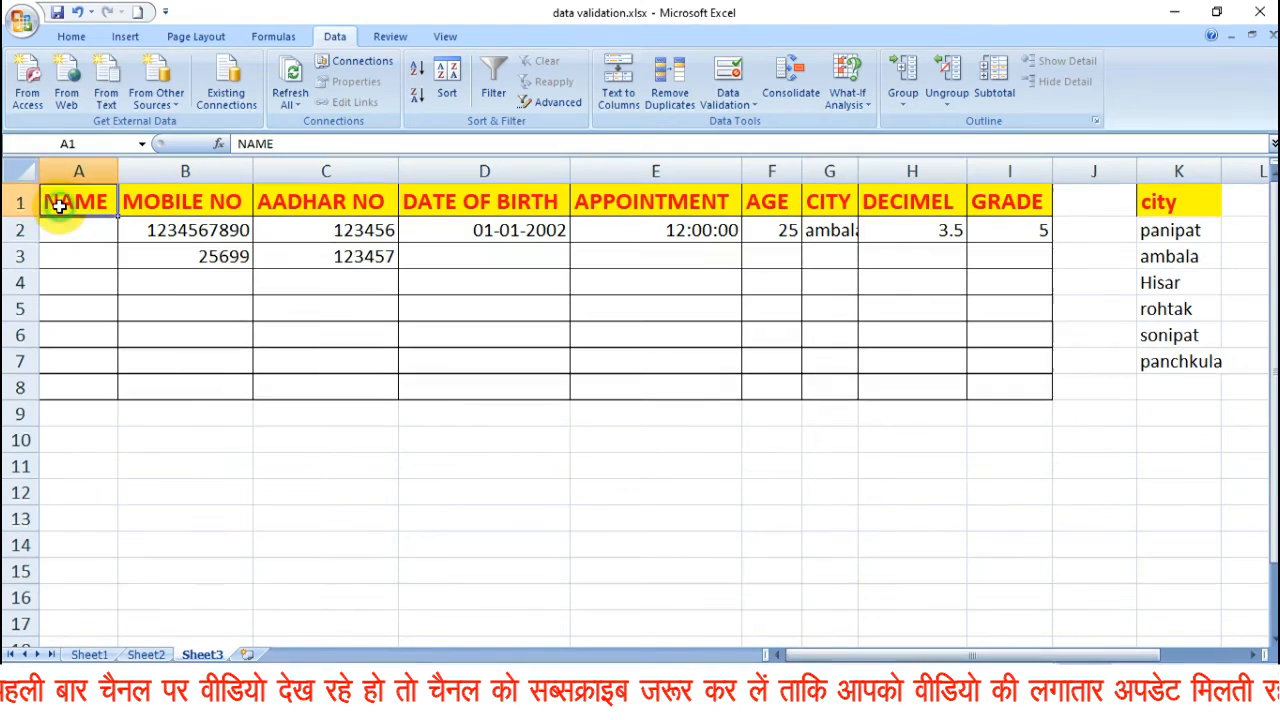
click(20, 167)
click(748, 104)
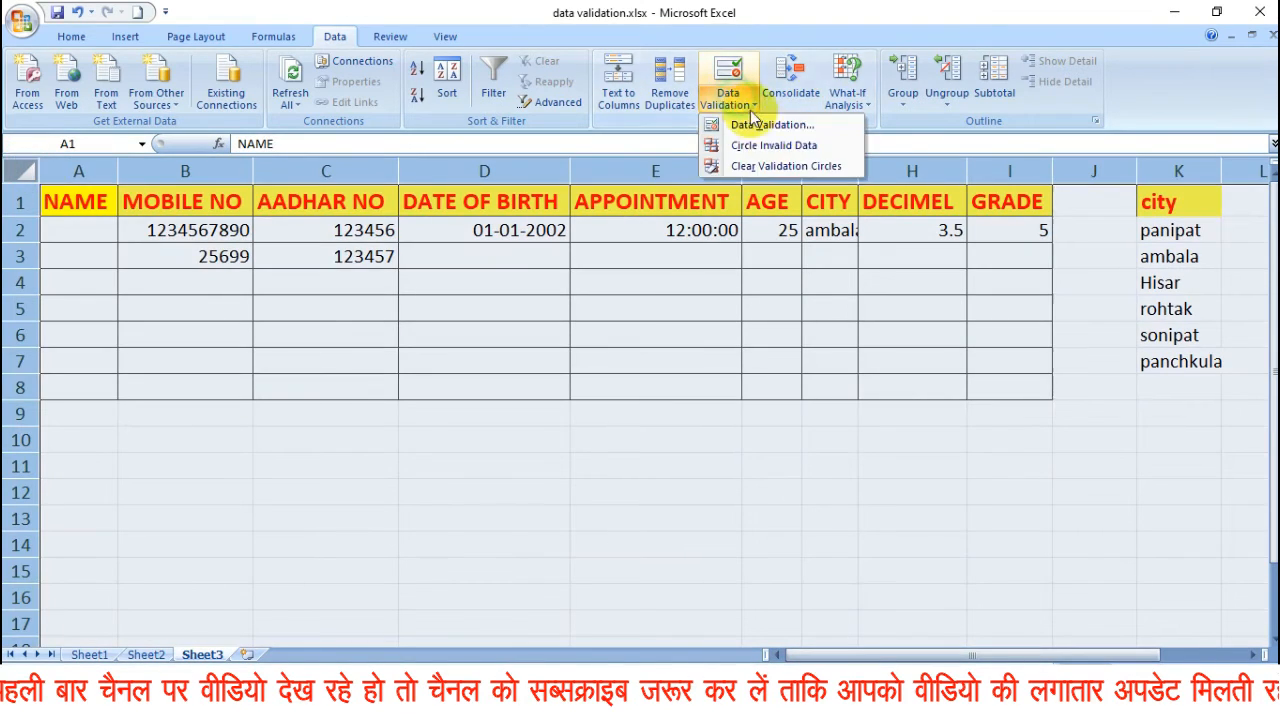
click(768, 128)
click(609, 403)
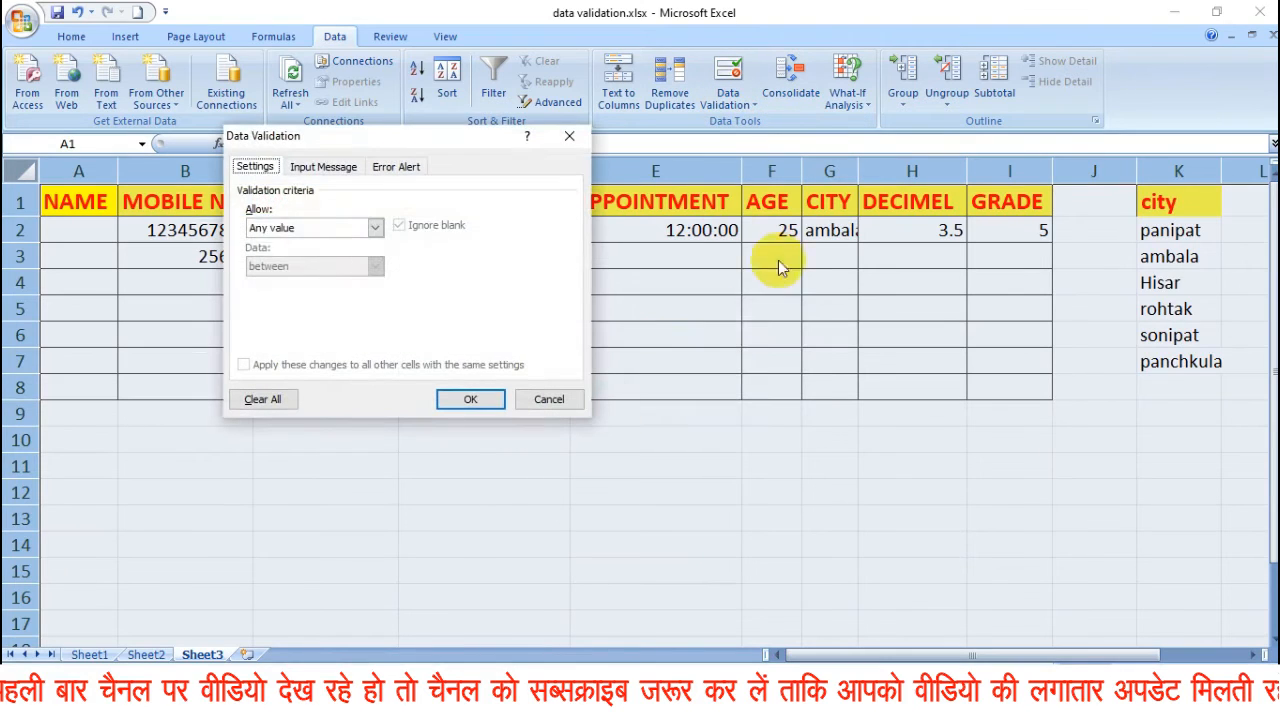
click(376, 228)
click(330, 244)
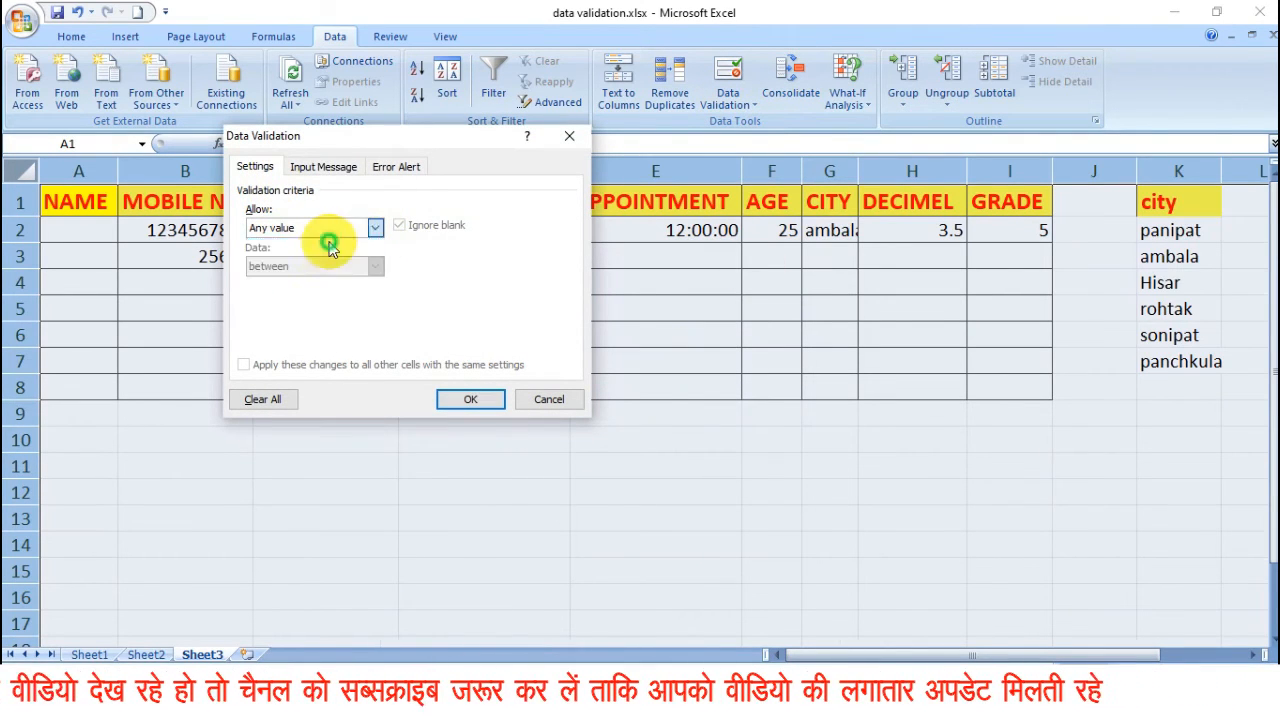
click(330, 166)
click(388, 166)
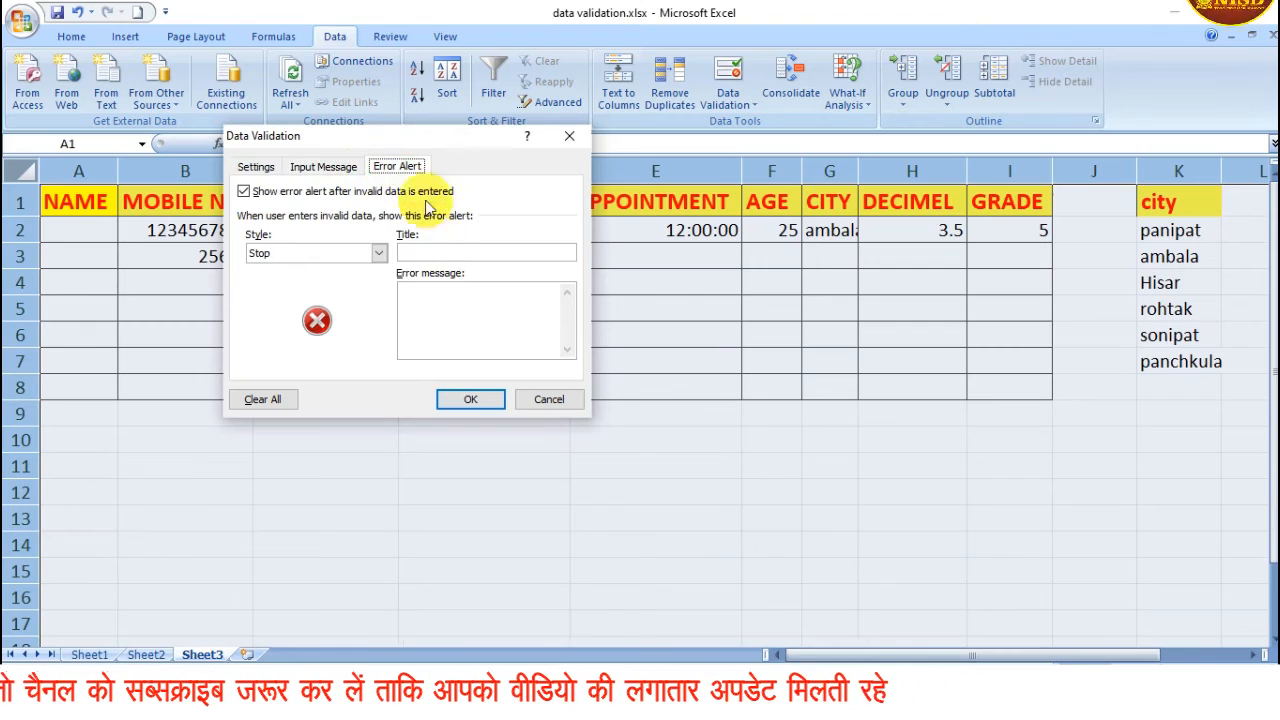
click(470, 399)
click(604, 250)
click(443, 233)
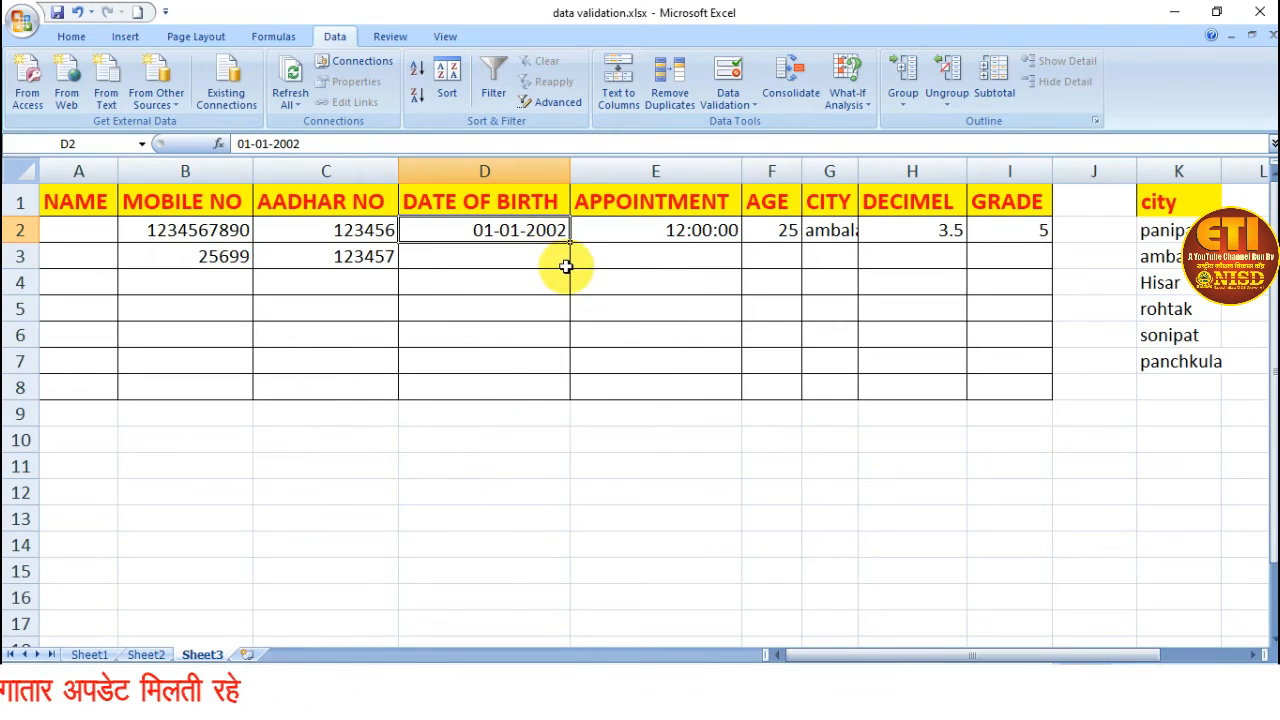
Select the number table A1:H9 on Sheet2 and open its data validation criteria.
click(730, 100)
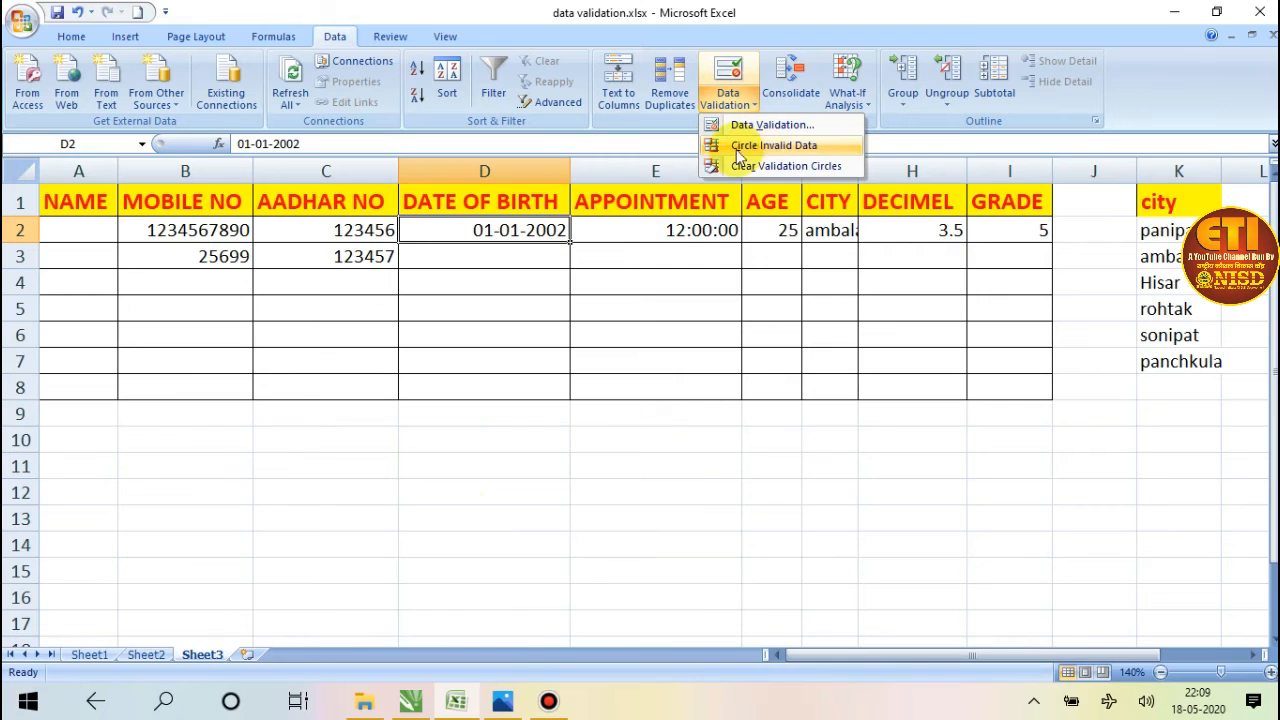
click(143, 642)
click(147, 645)
click(147, 651)
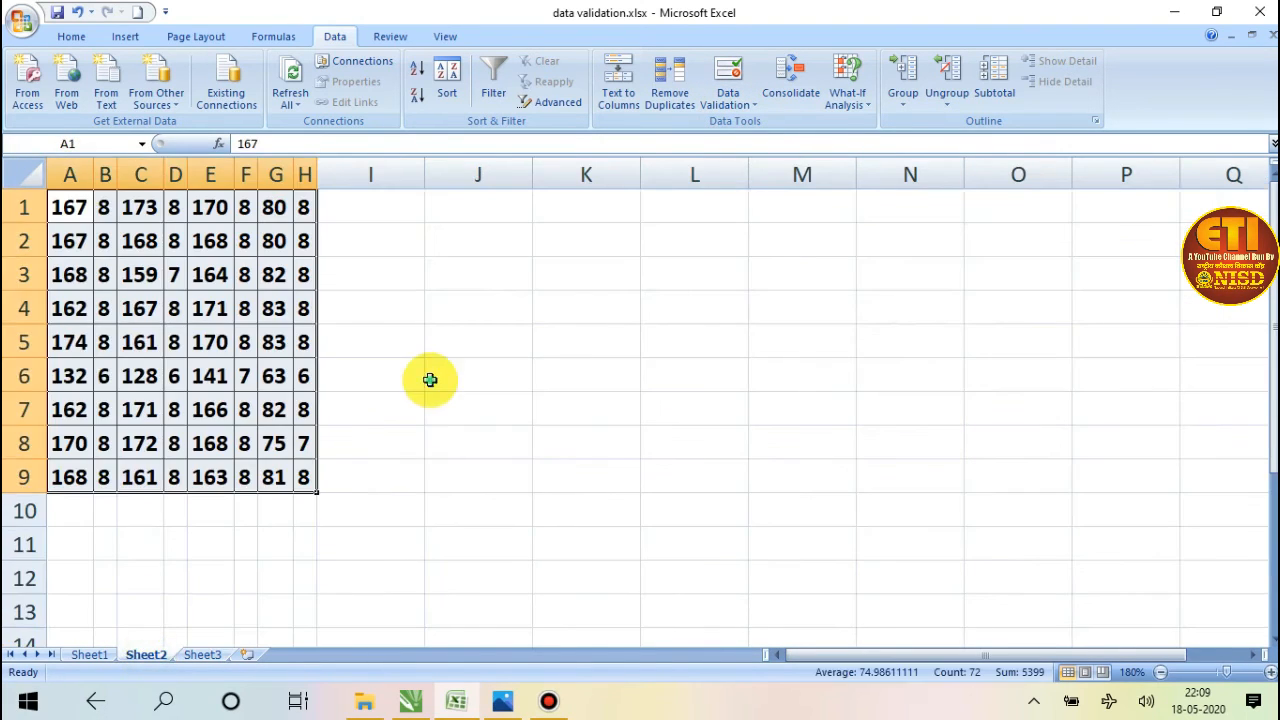
click(430, 375)
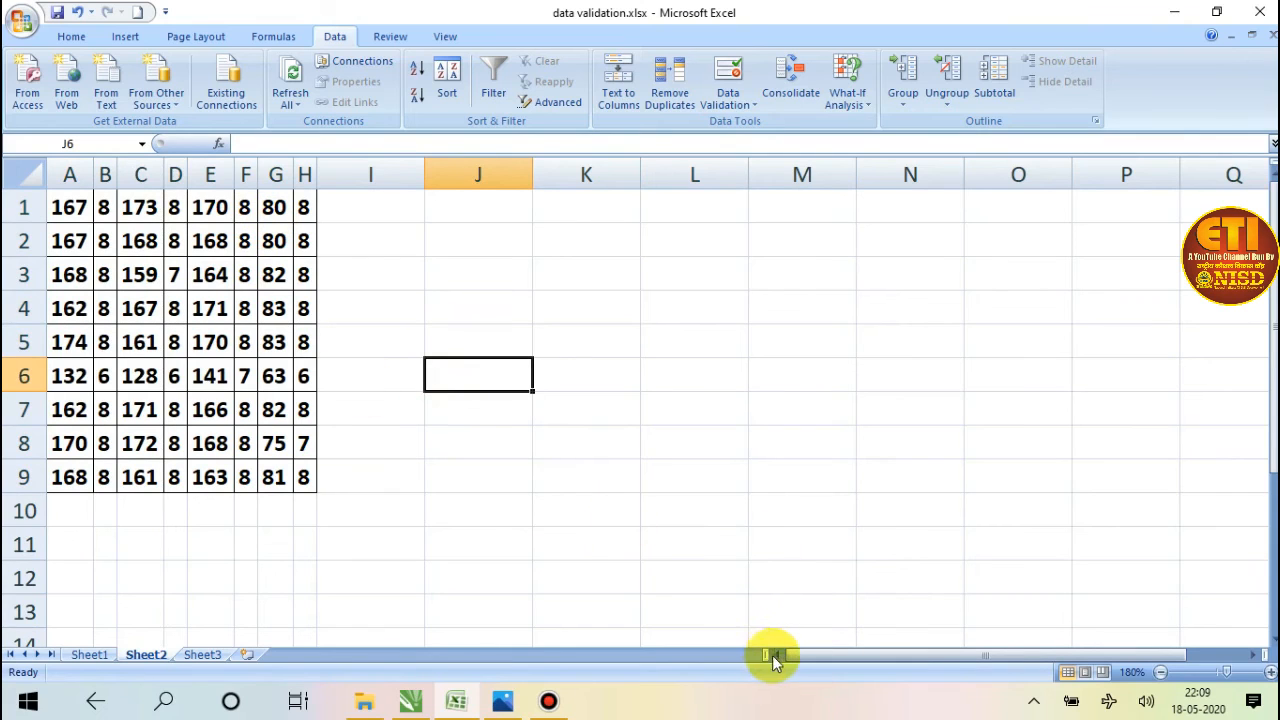
drag(65, 200, 301, 478)
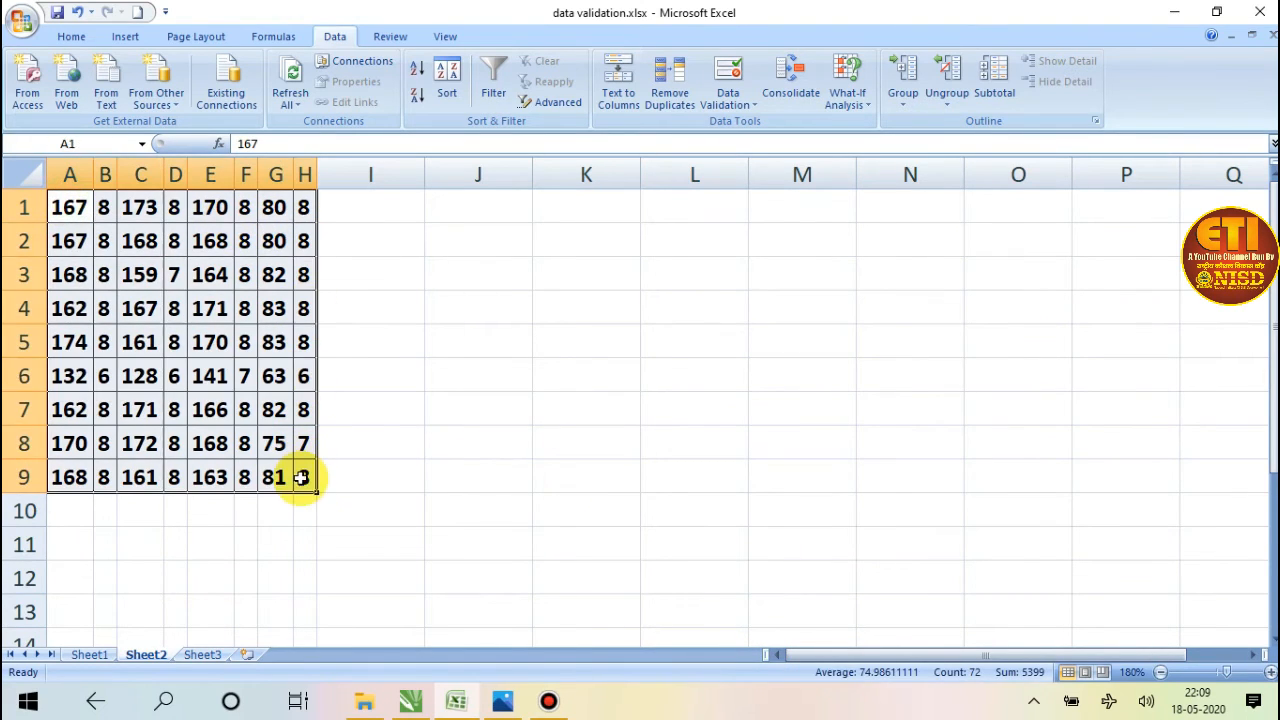
click(748, 97)
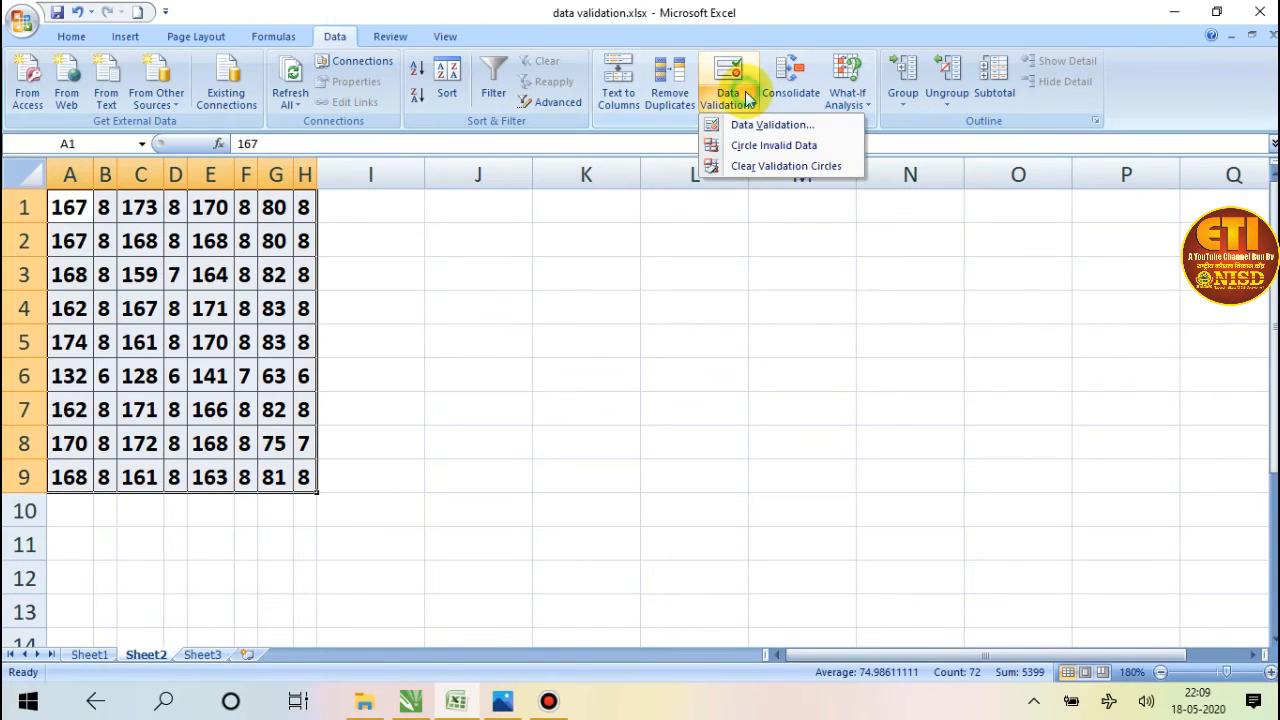
click(779, 130)
drag(378, 147, 825, 160)
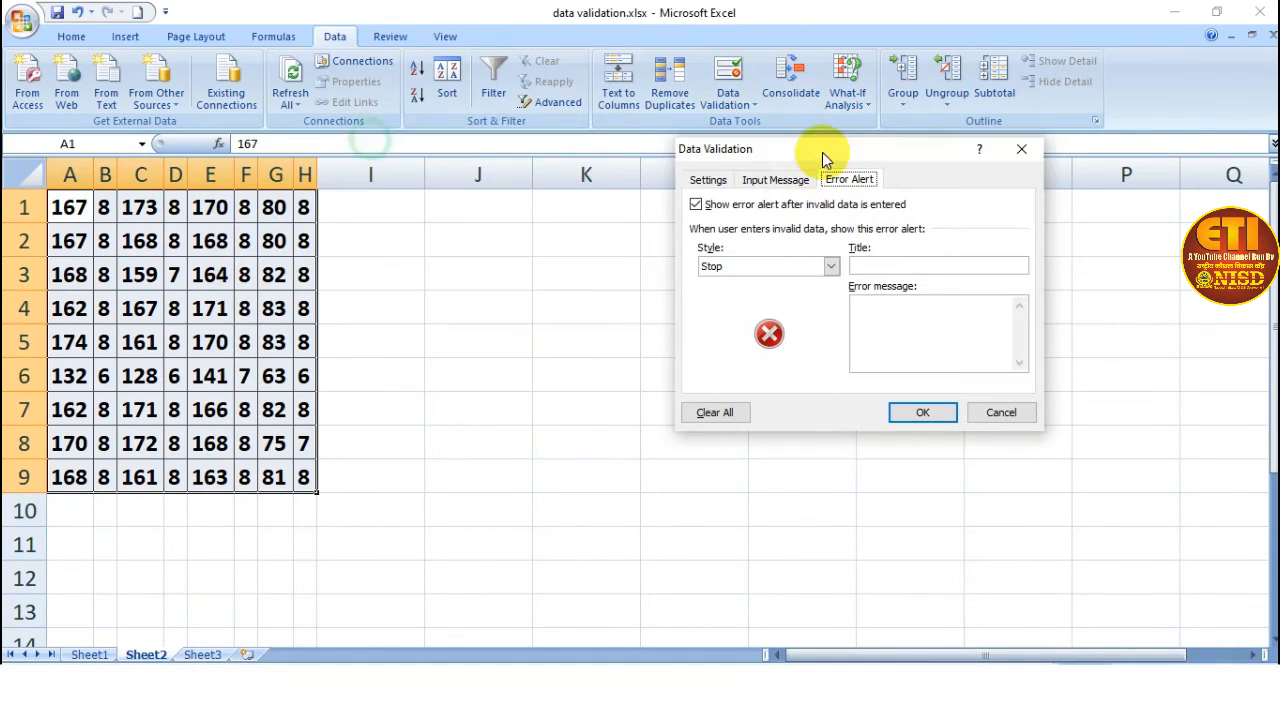
click(707, 180)
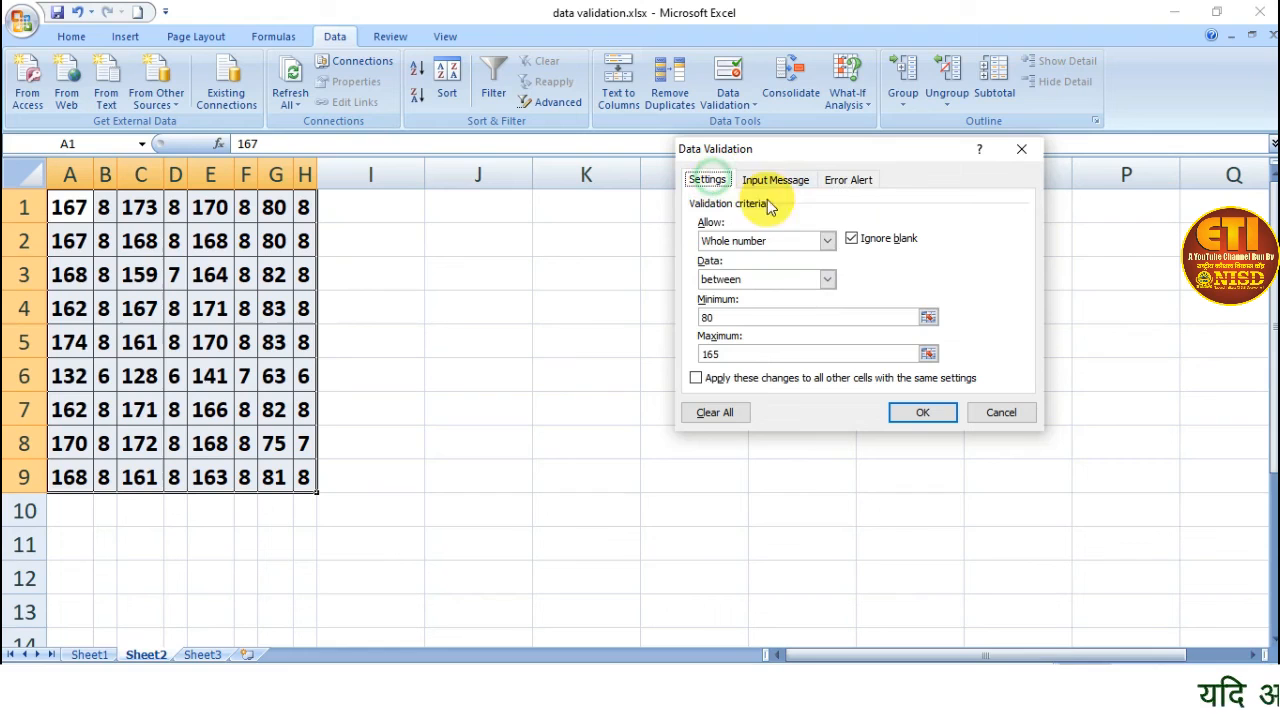
Restrict range A1:H9 to whole numbers between 35 and 150, and apply the rule.
click(827, 279)
click(773, 294)
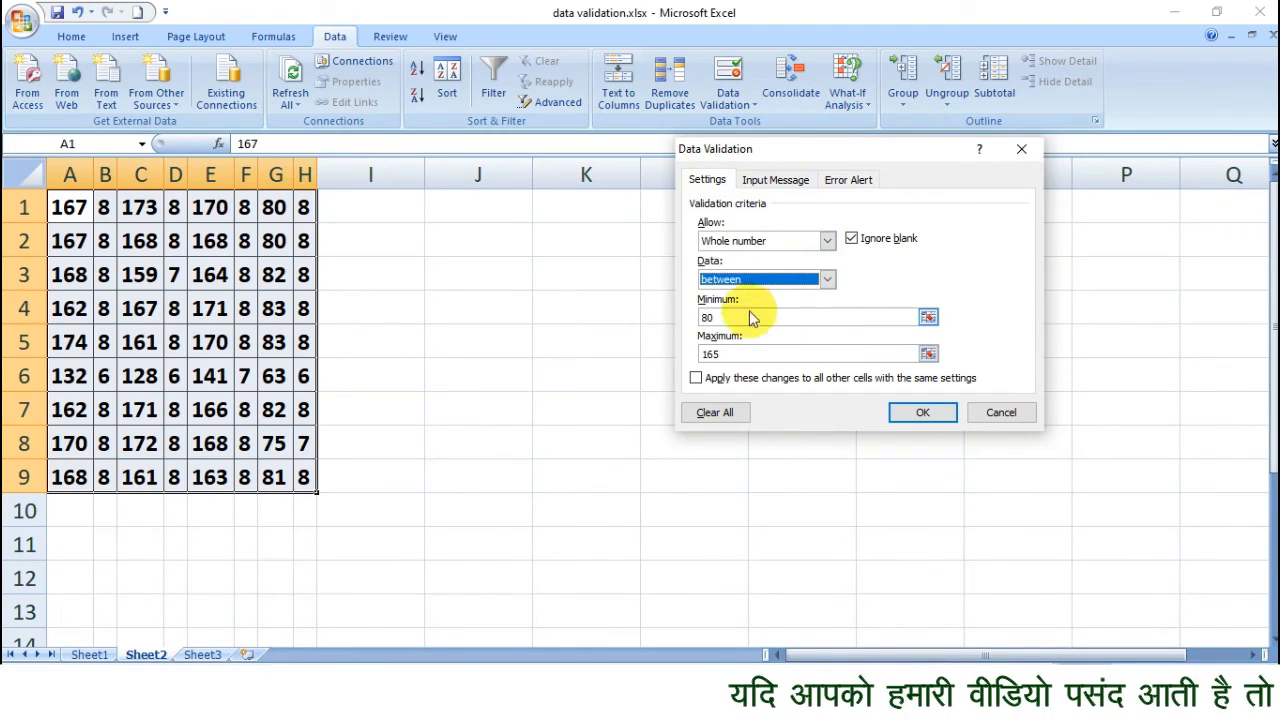
double_click(707, 317)
text(35)
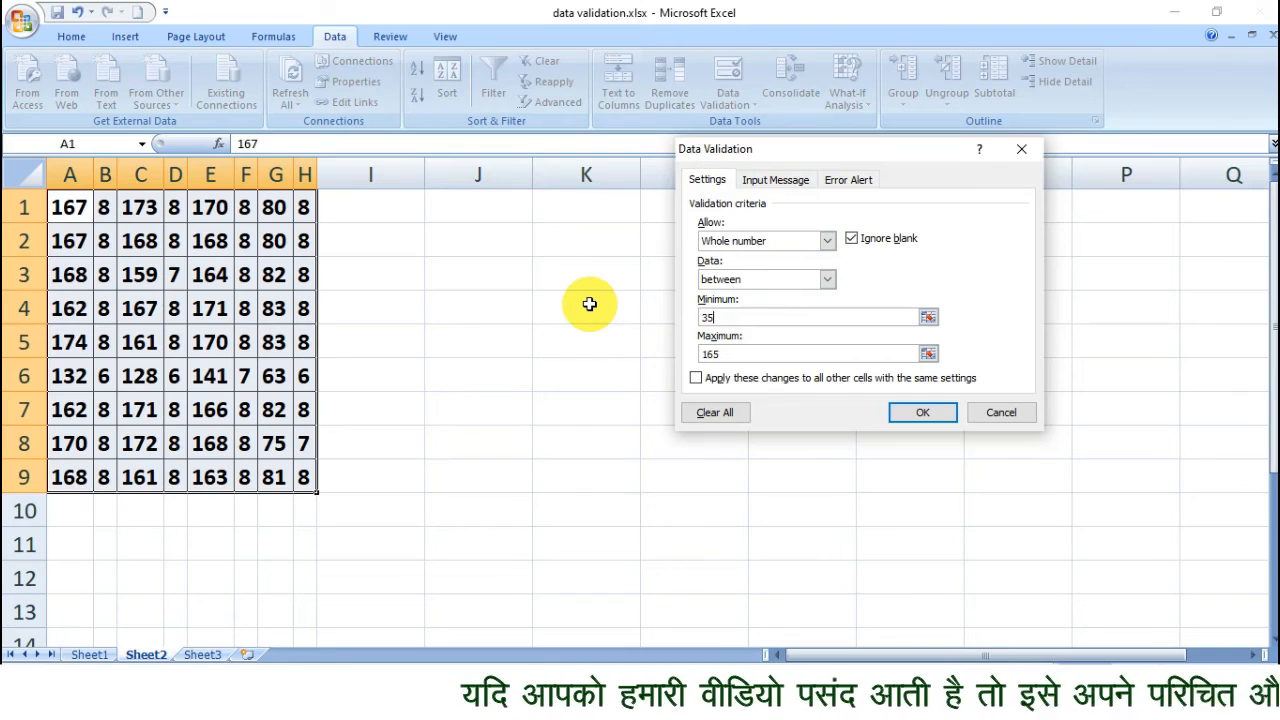
key(Tab)
text(150)
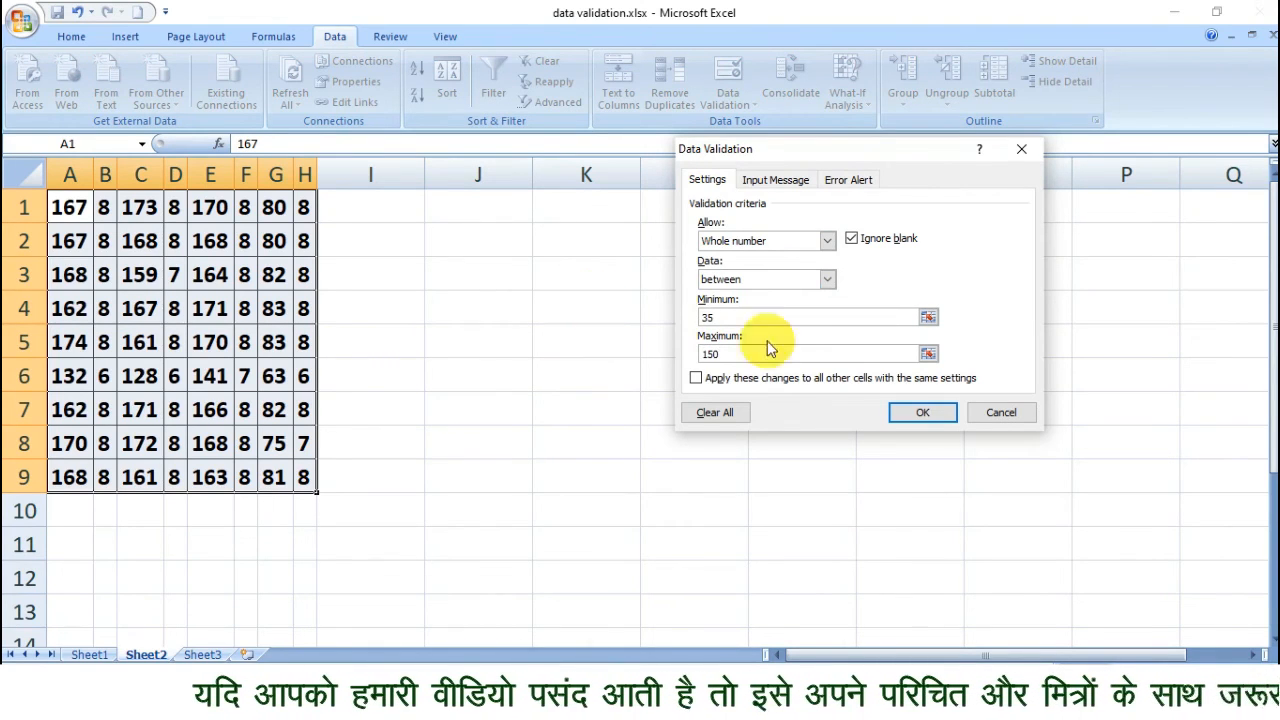
click(922, 411)
Enter 38 in cell D2 of the number table.
click(252, 208)
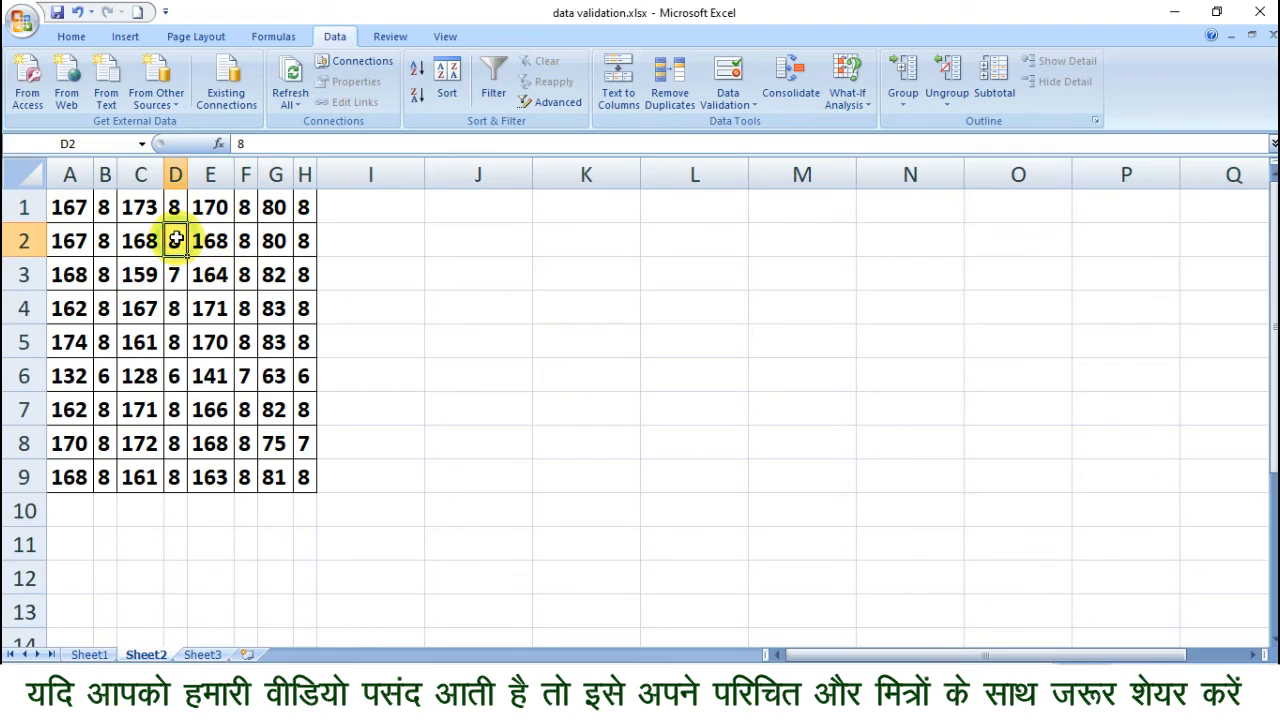
text(3)
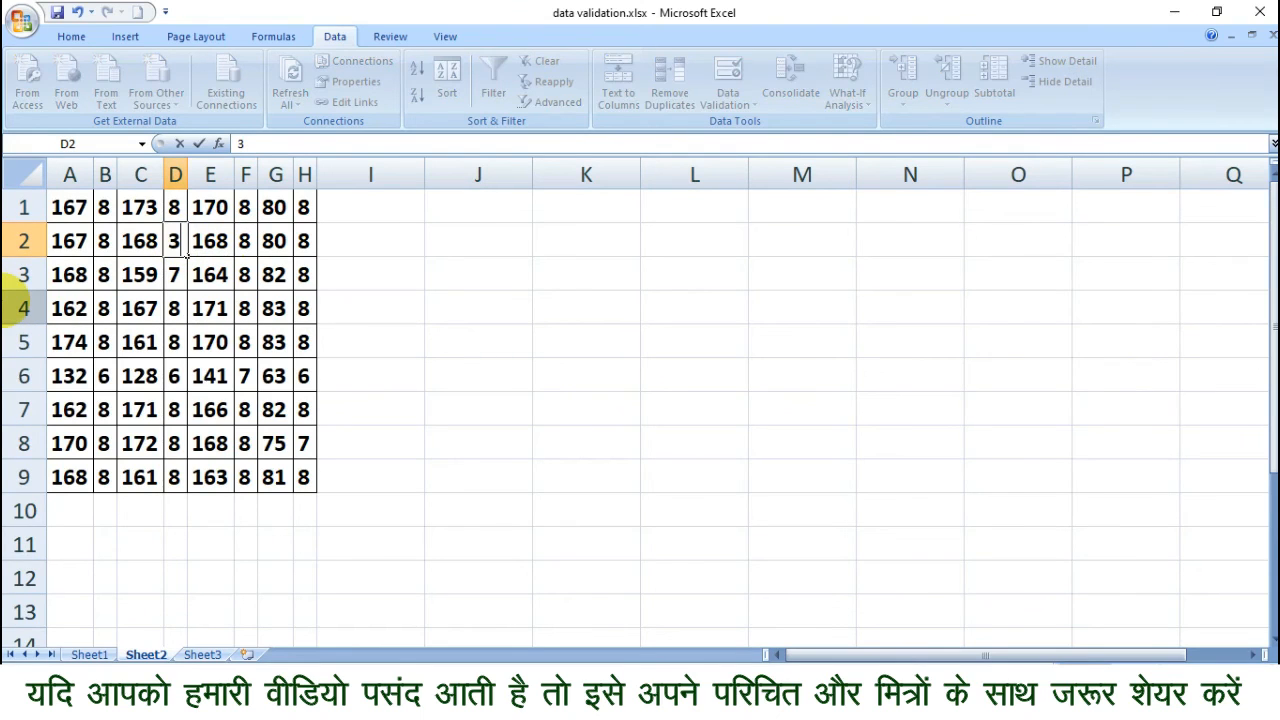
key(Return)
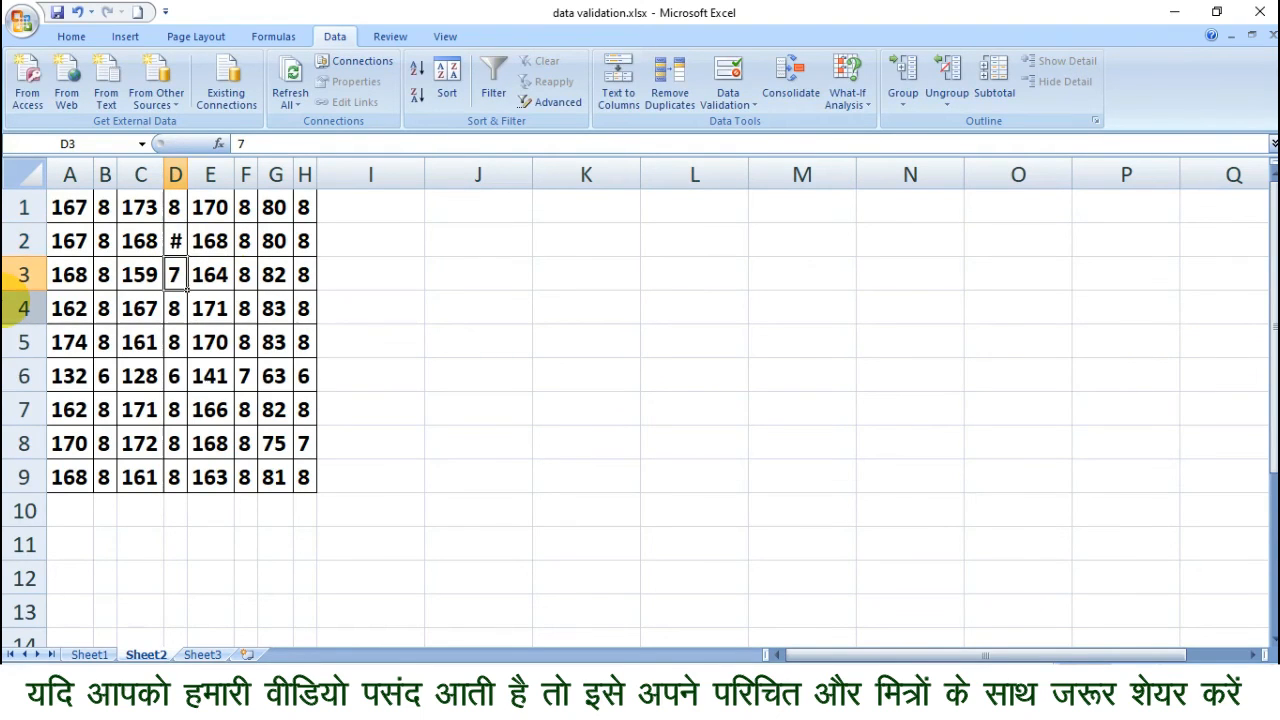
AutoFit the column widths across the whole of Sheet2.
click(30, 173)
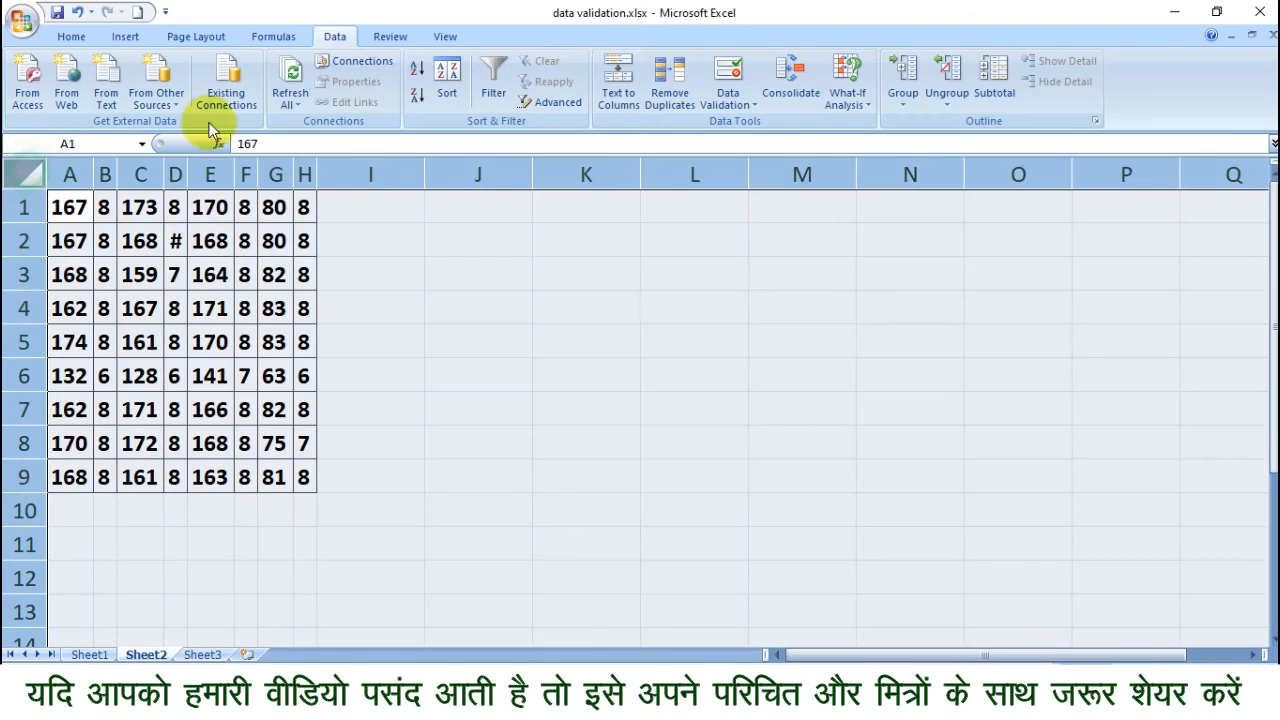
click(71, 36)
click(972, 80)
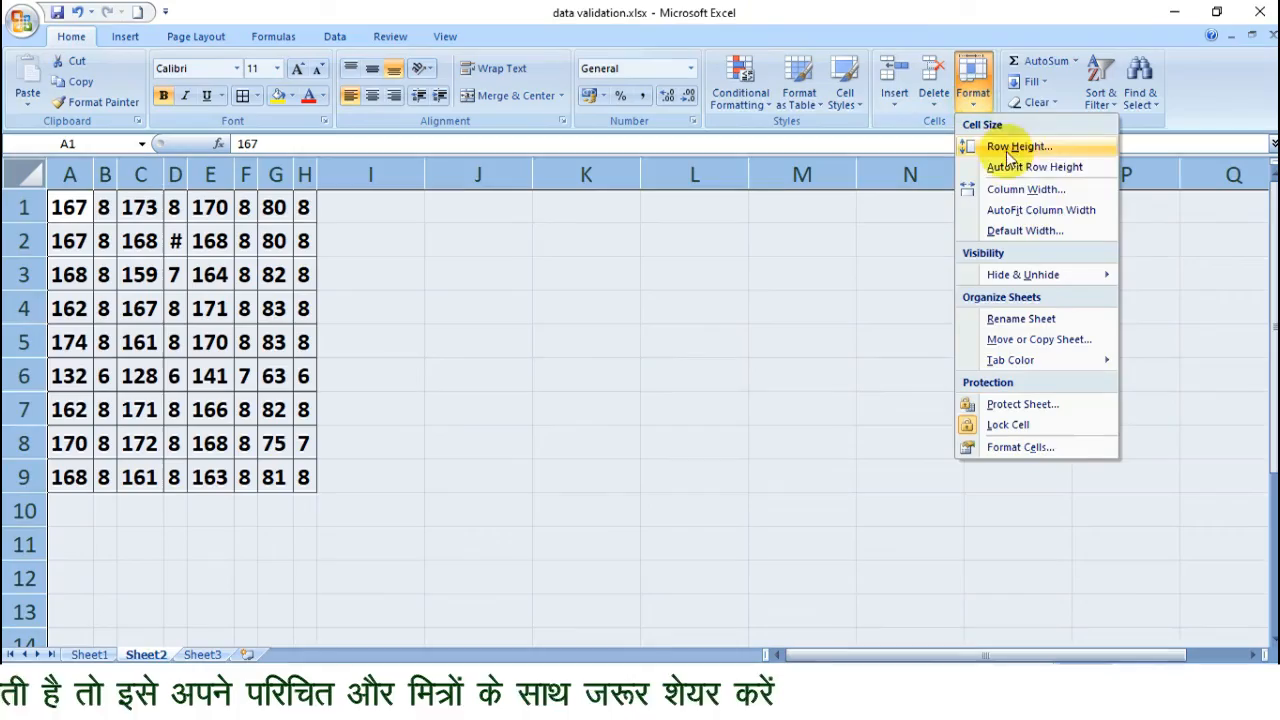
click(1041, 210)
click(480, 306)
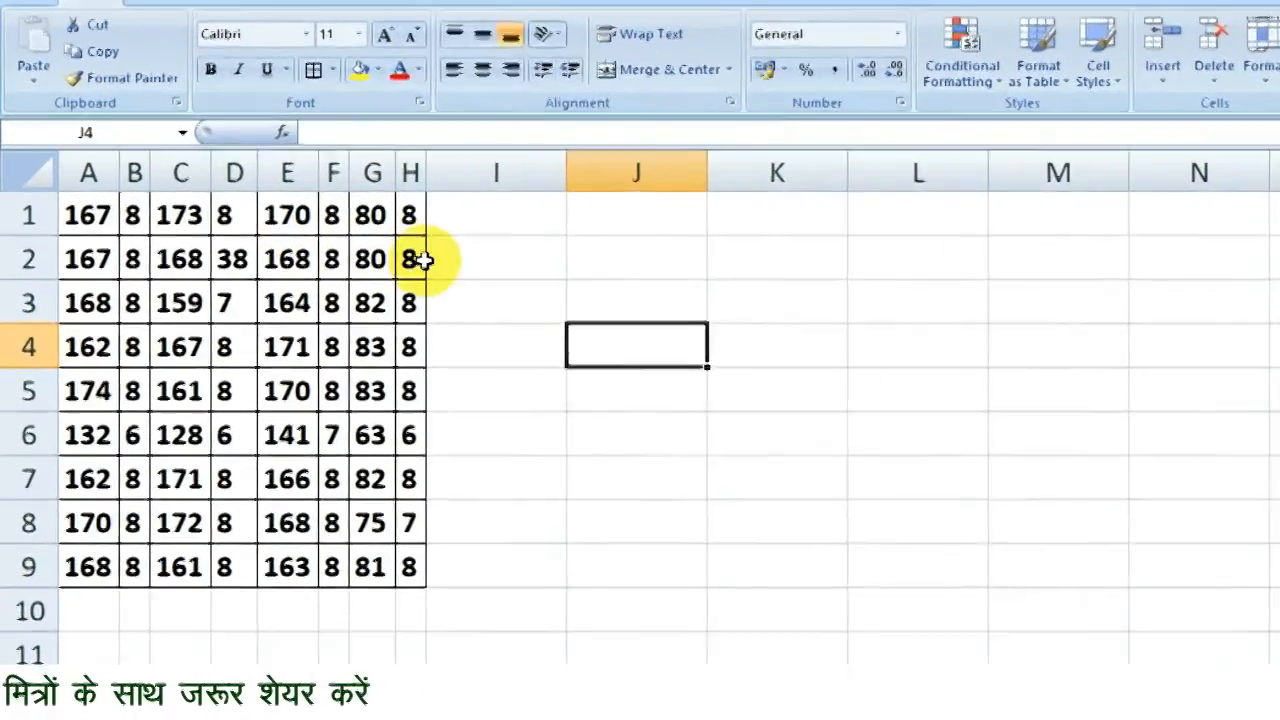
click(330, 245)
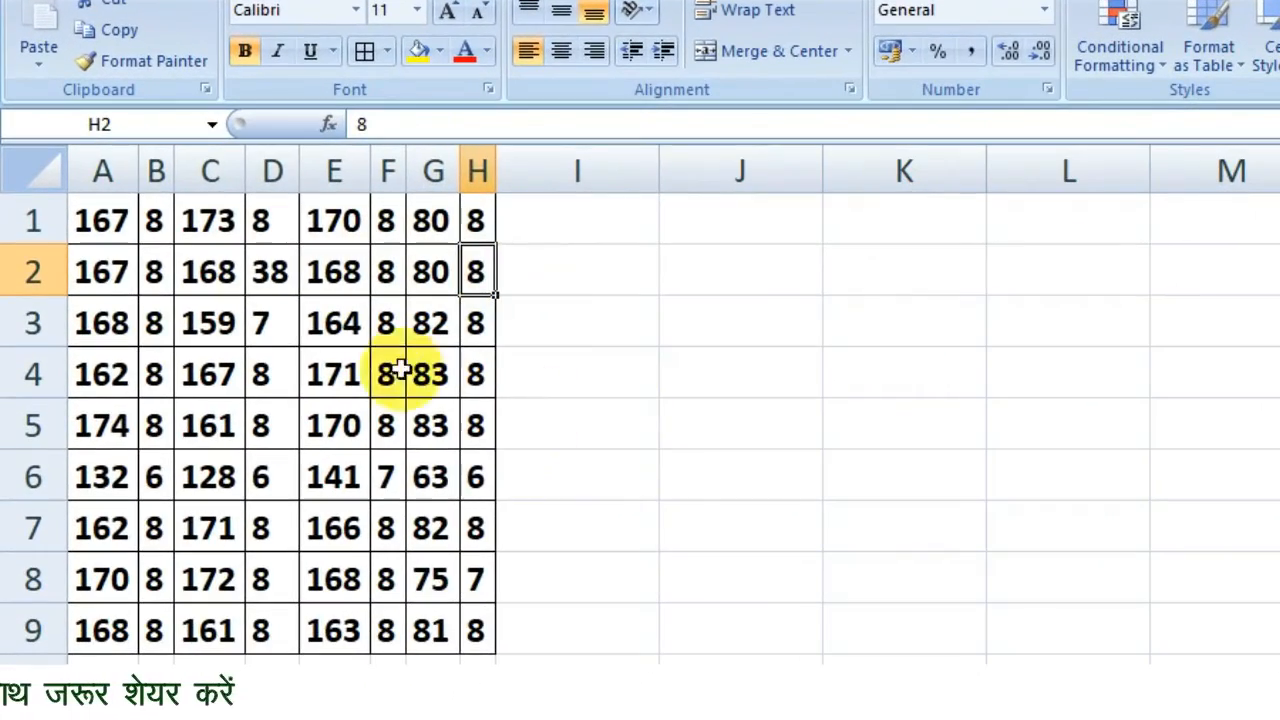
Enter 49 in cell D3, then test the rule in cell D4 with 34 and cancel that entry.
click(272, 330)
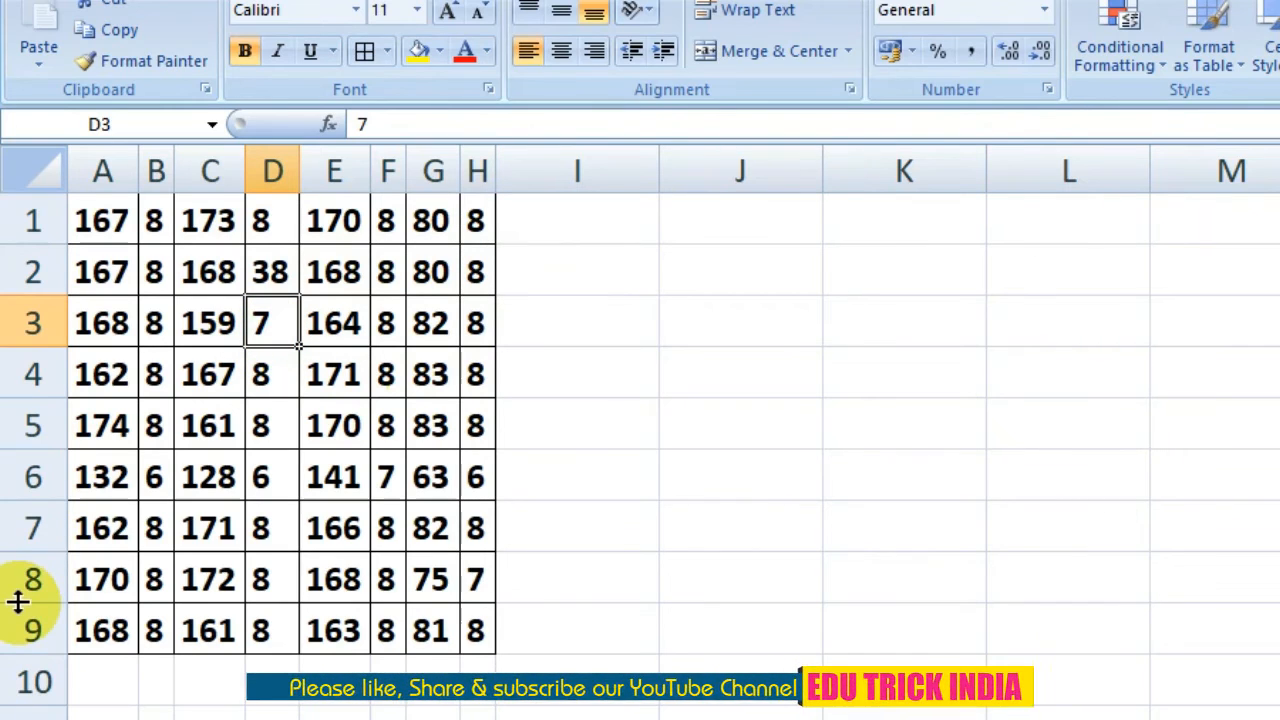
text(49)
key(Return)
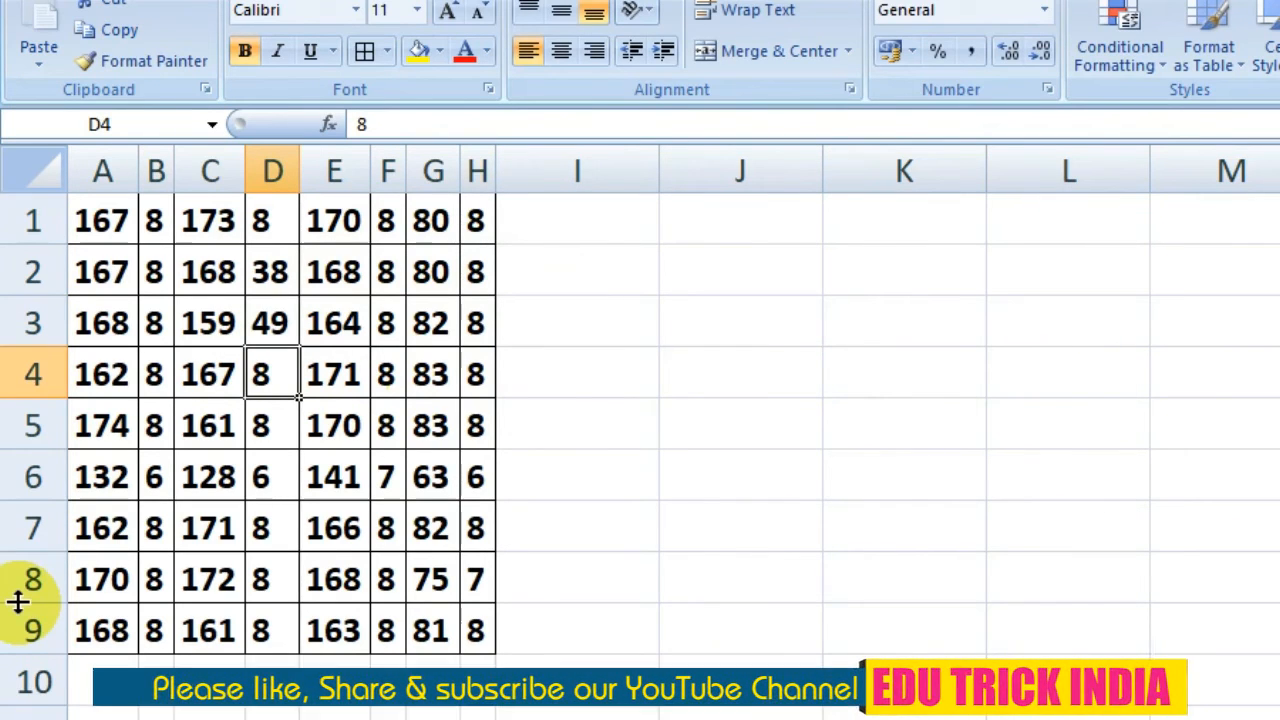
text(34)
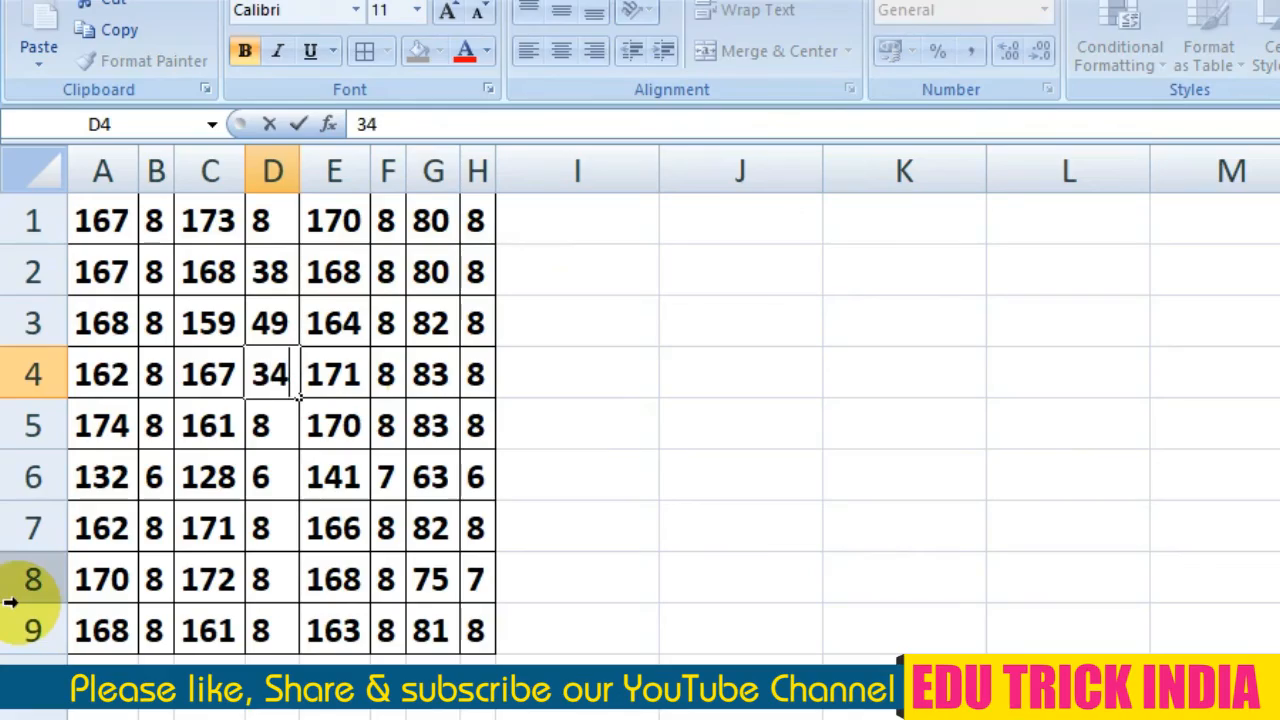
key(Return)
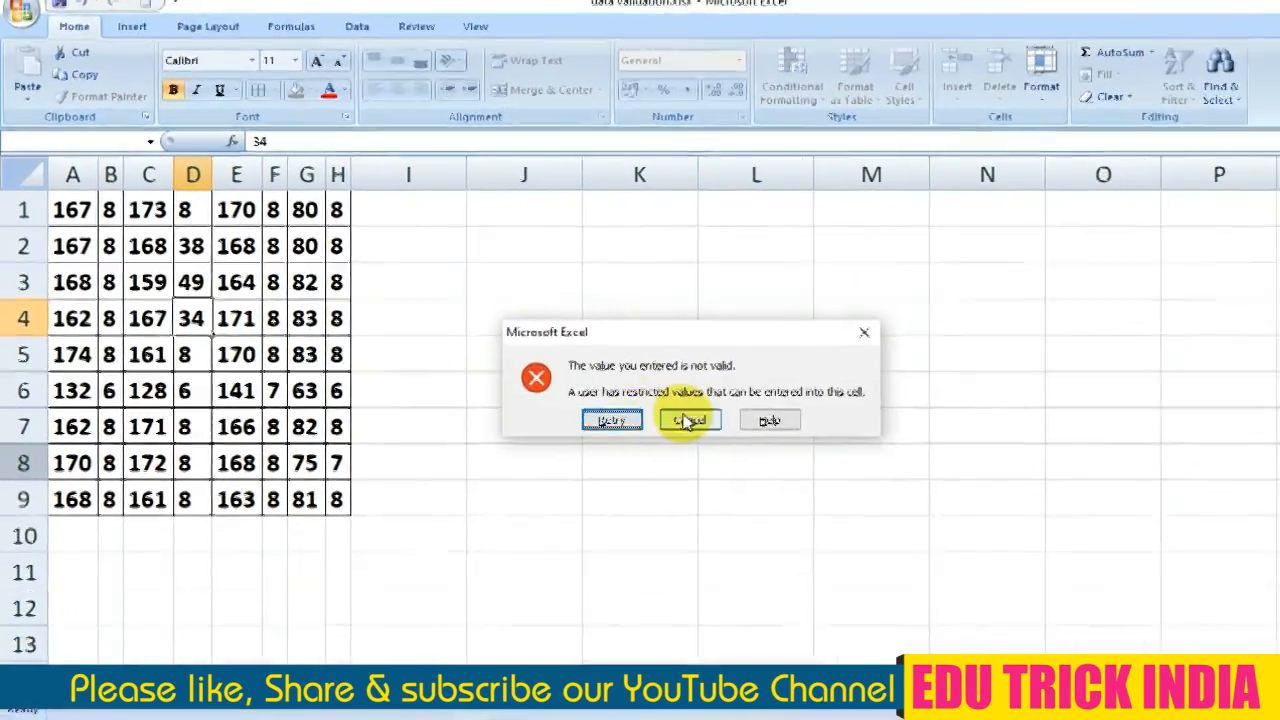
click(752, 441)
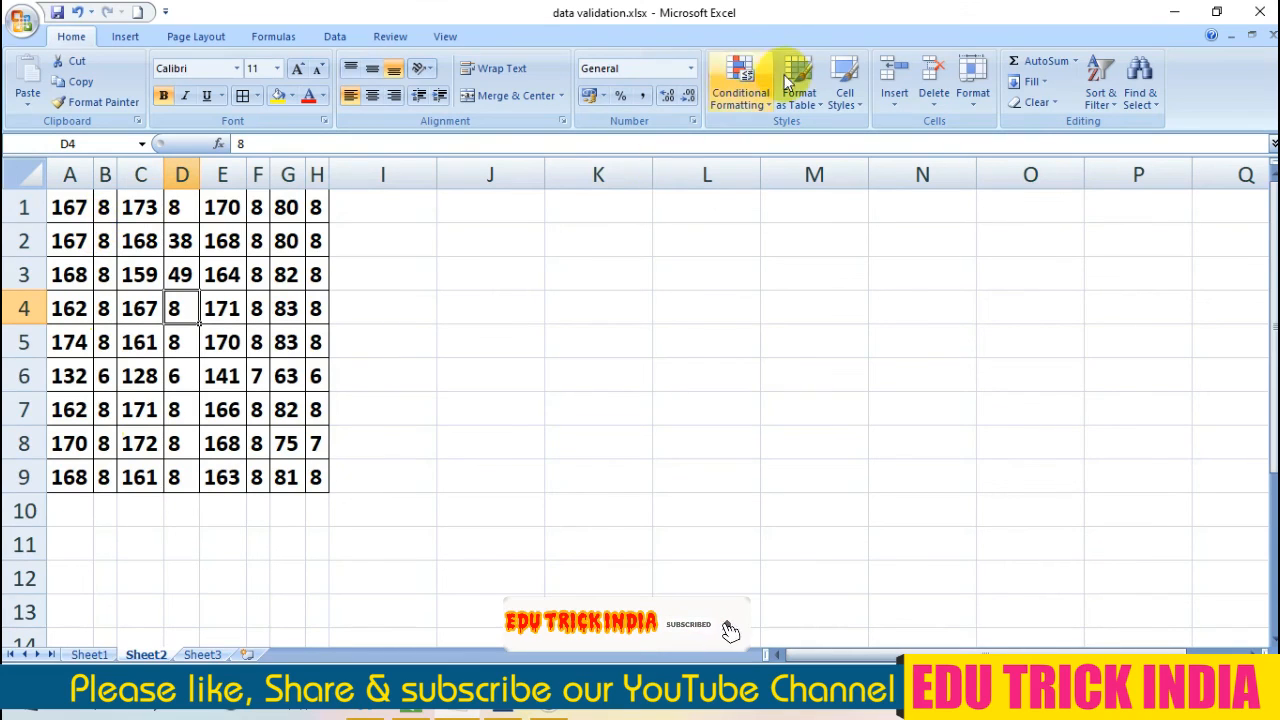
Display the data commands for working with Sheet2's validation.
click(337, 38)
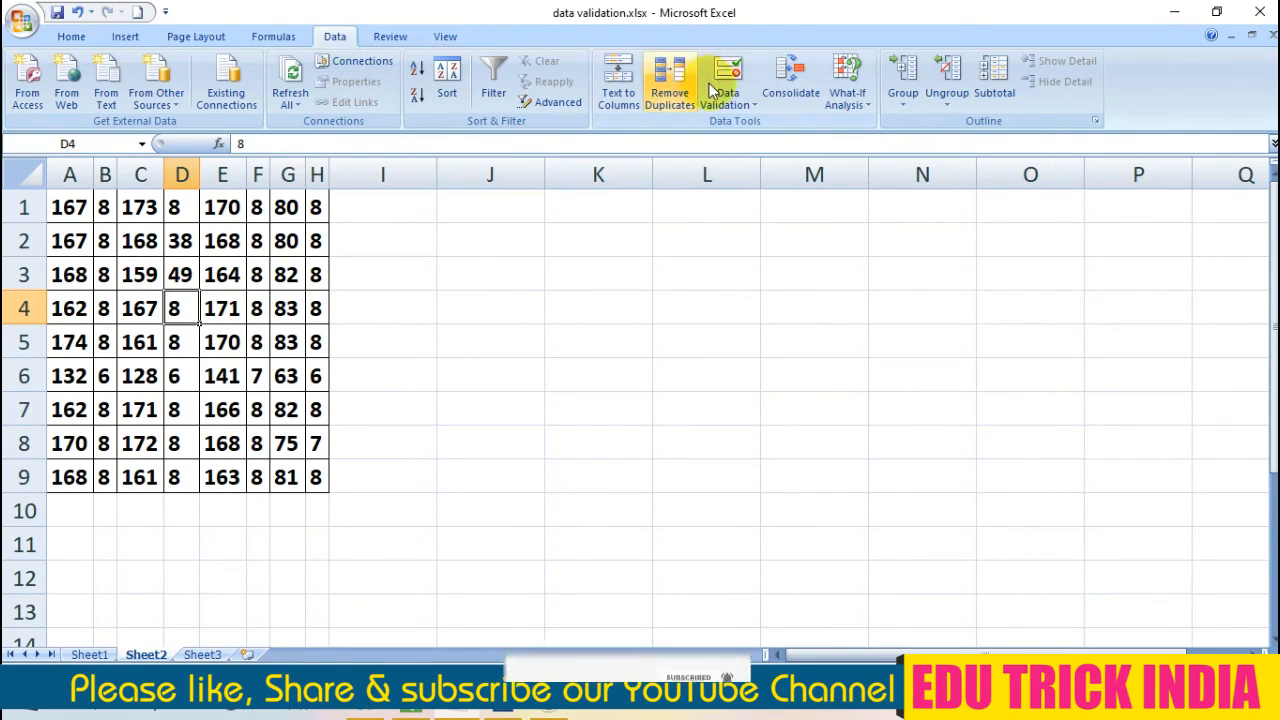